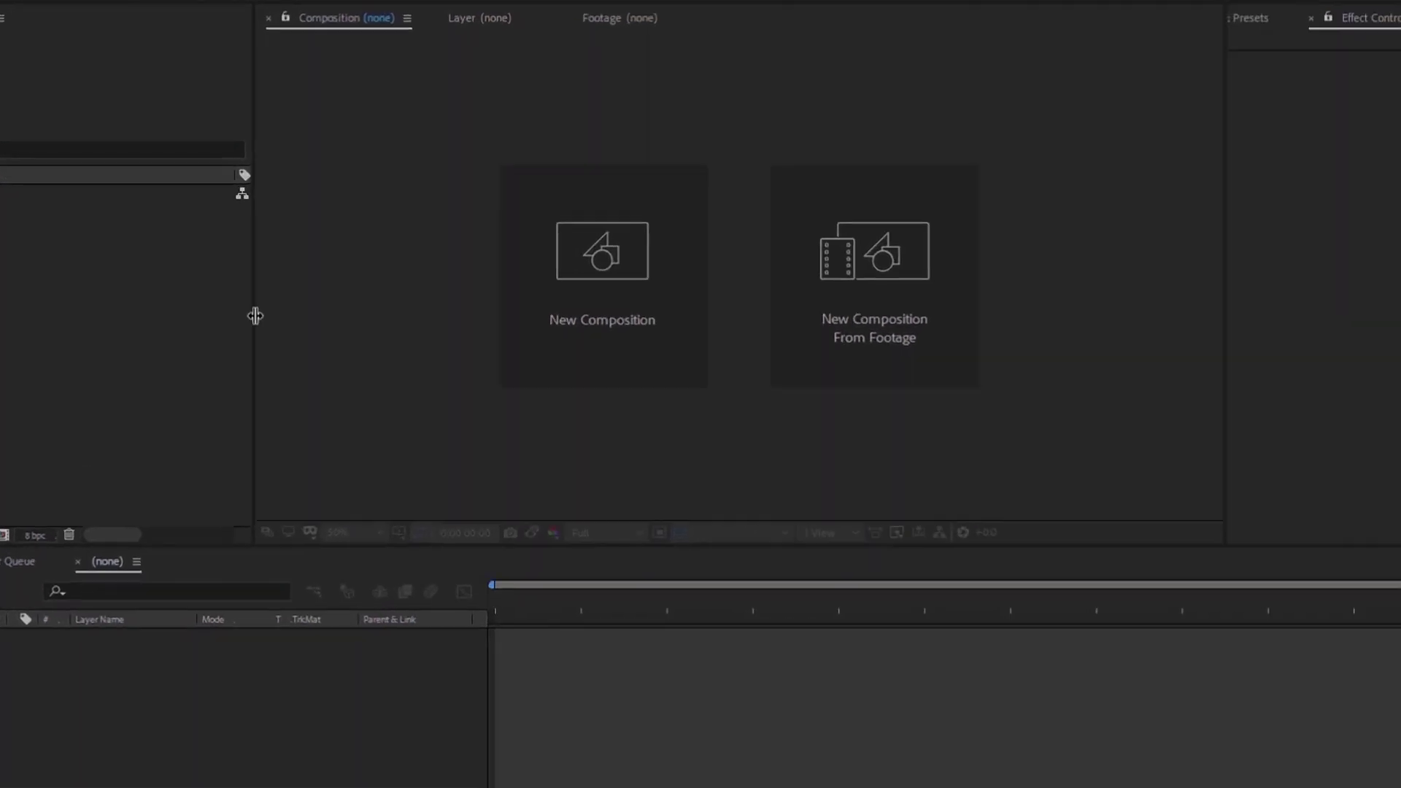
Create a new composition named "Particle transition".
click(832, 340)
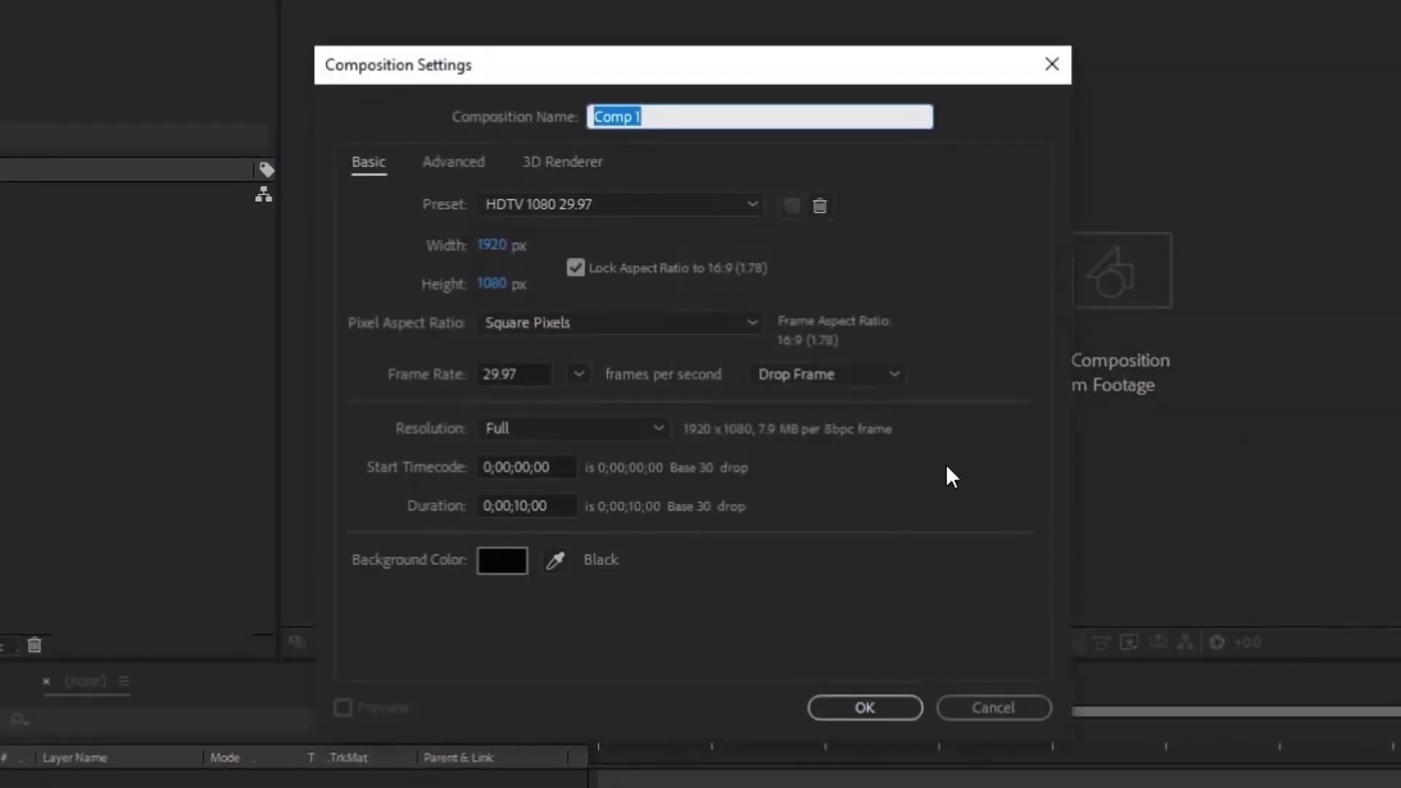
text(Particle transition)
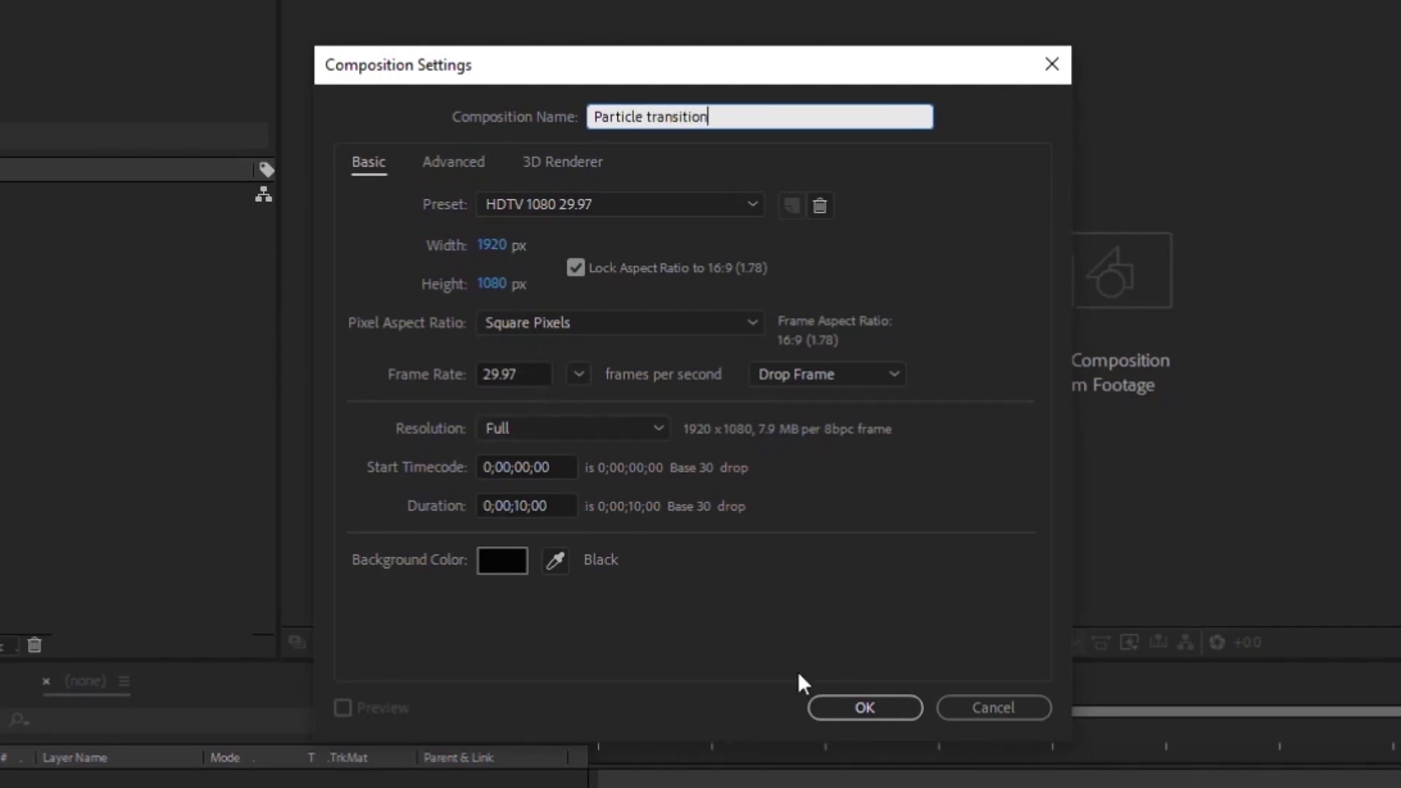
click(863, 708)
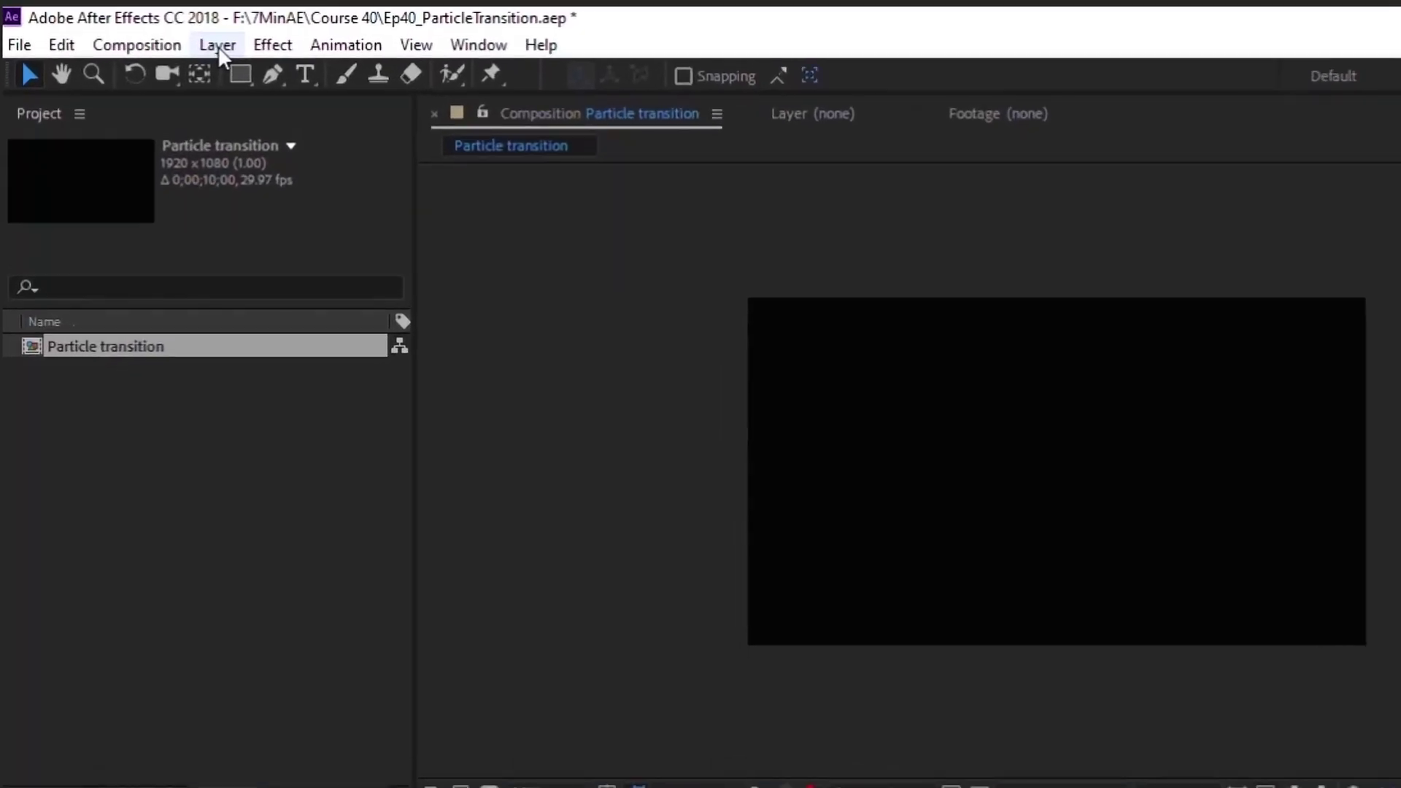
Add an adjustment layer to the composition and rename it COLOR CONTROL.
click(162, 30)
mouse_move(170, 47)
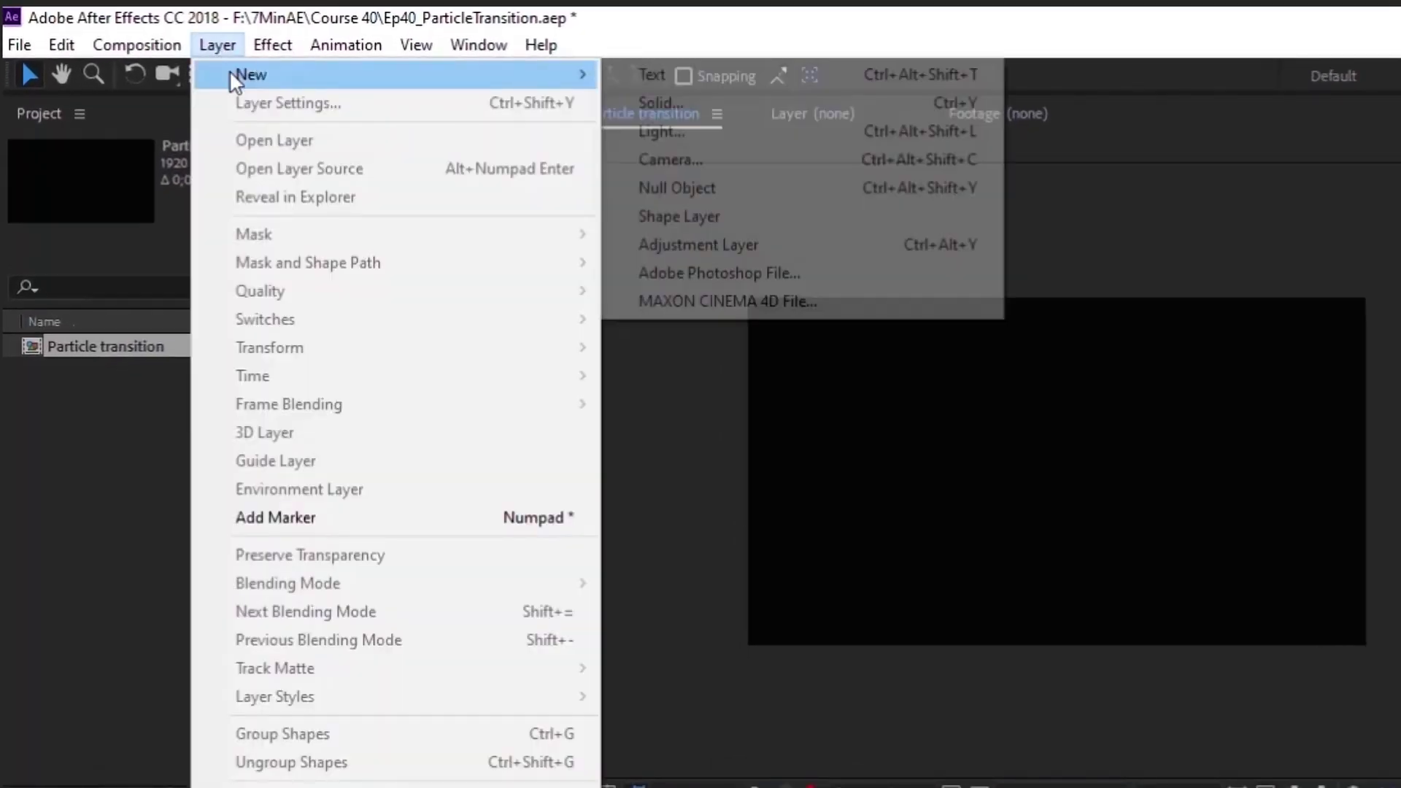
click(665, 245)
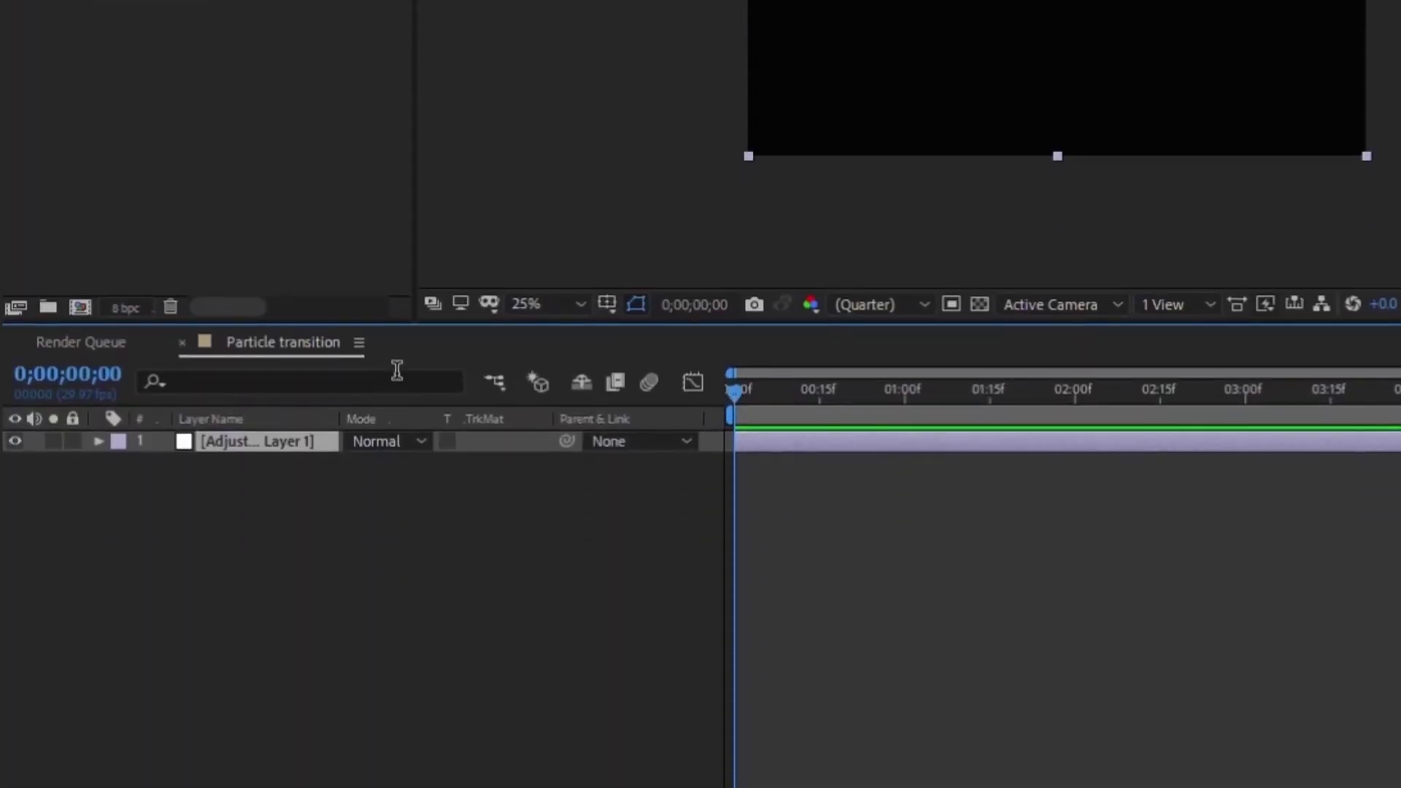
key(Return)
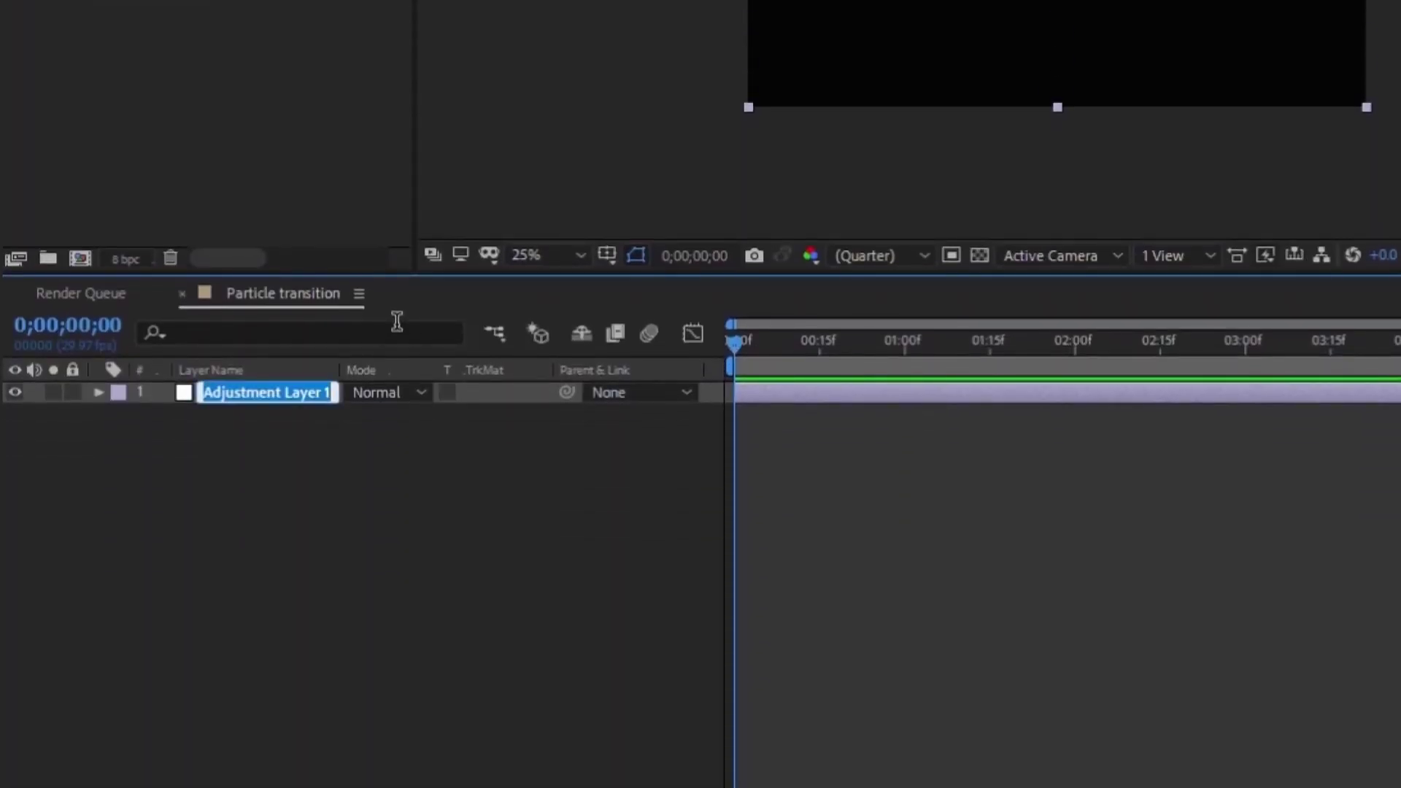
text(FOLOR CONTROL)
key(Return)
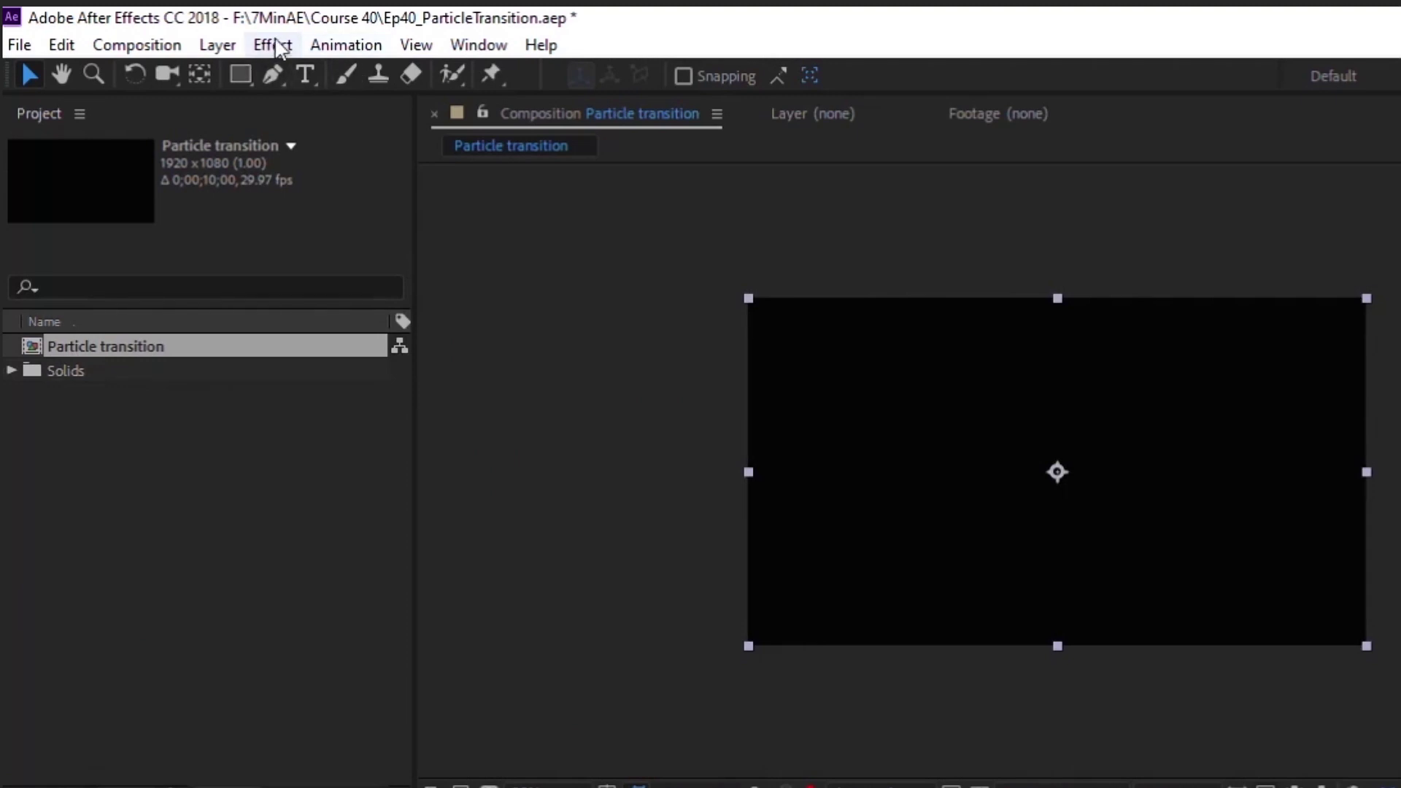
Apply the Color Control expression control effect to the COLOR CONTROL layer.
click(273, 45)
mouse_move(367, 353)
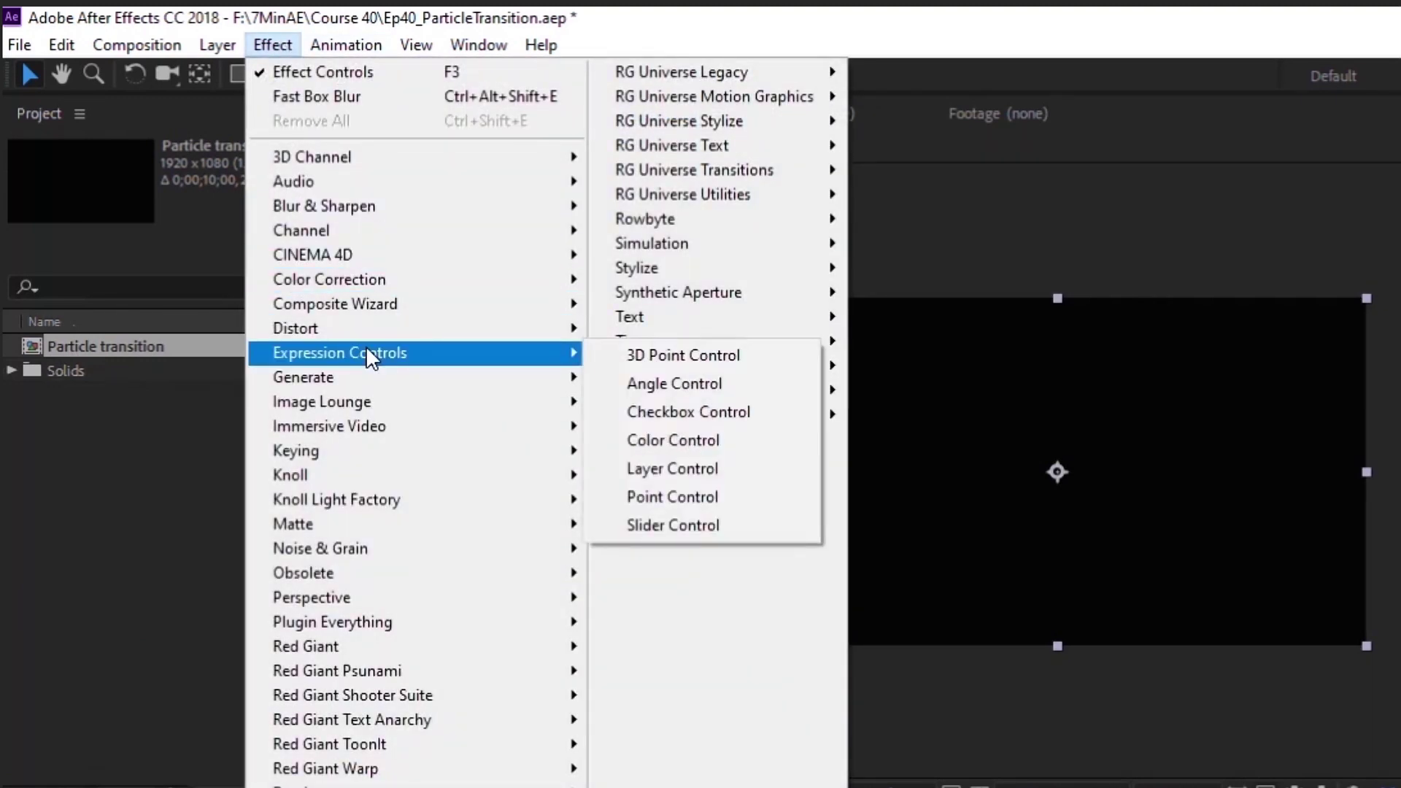
click(711, 440)
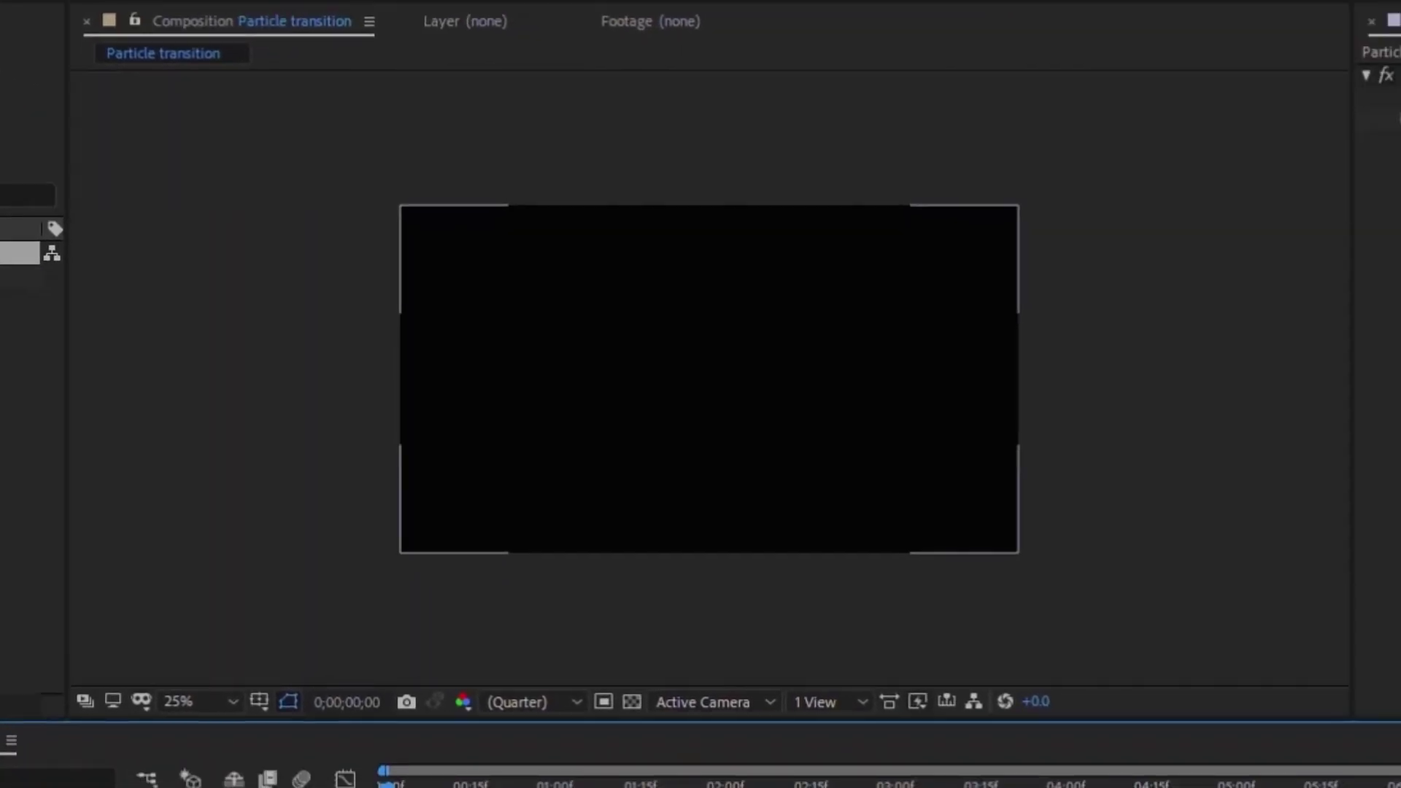
Add a text layer reading "7 MINUTE AE TUTORIALS" in the composition.
key(ctrl+t)
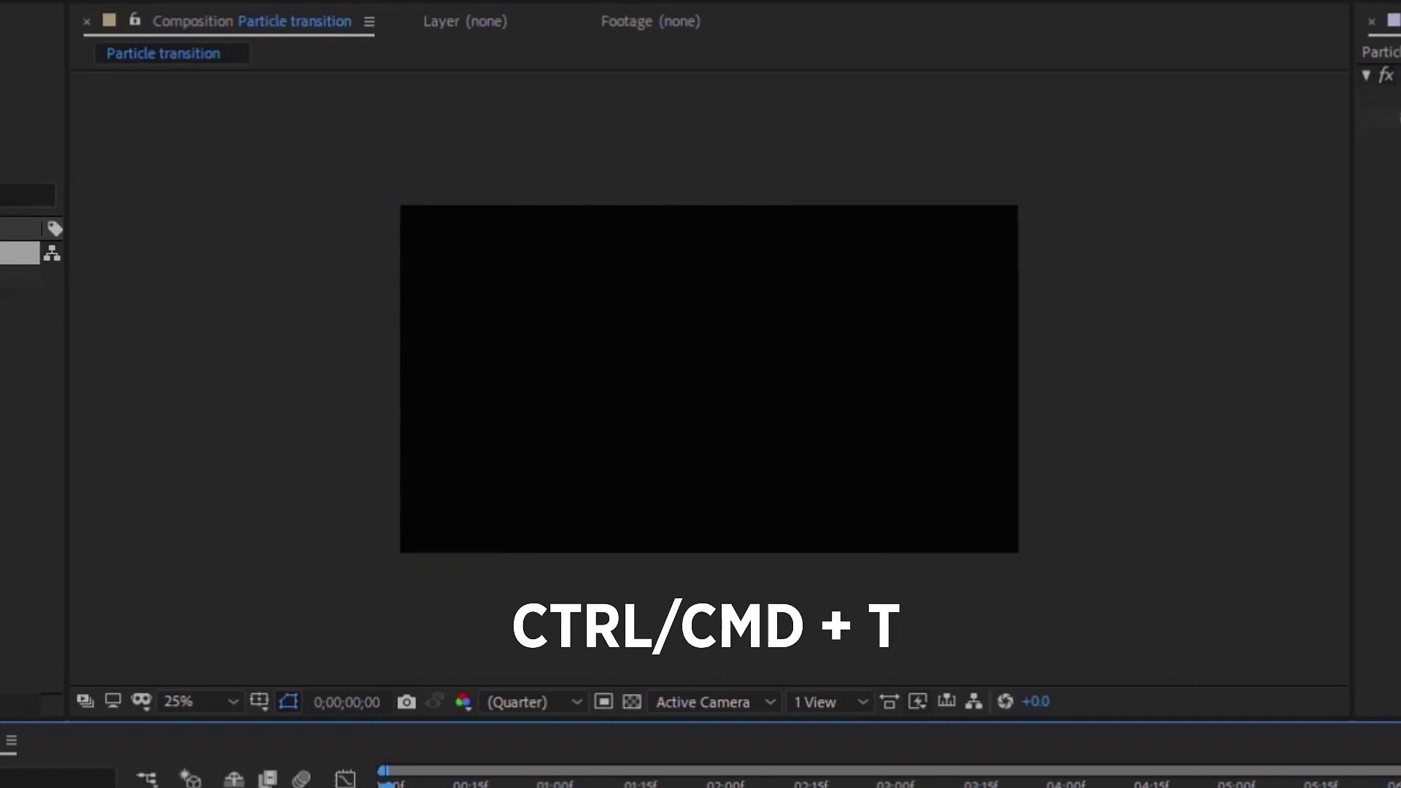
click(626, 356)
text(7 MIN)
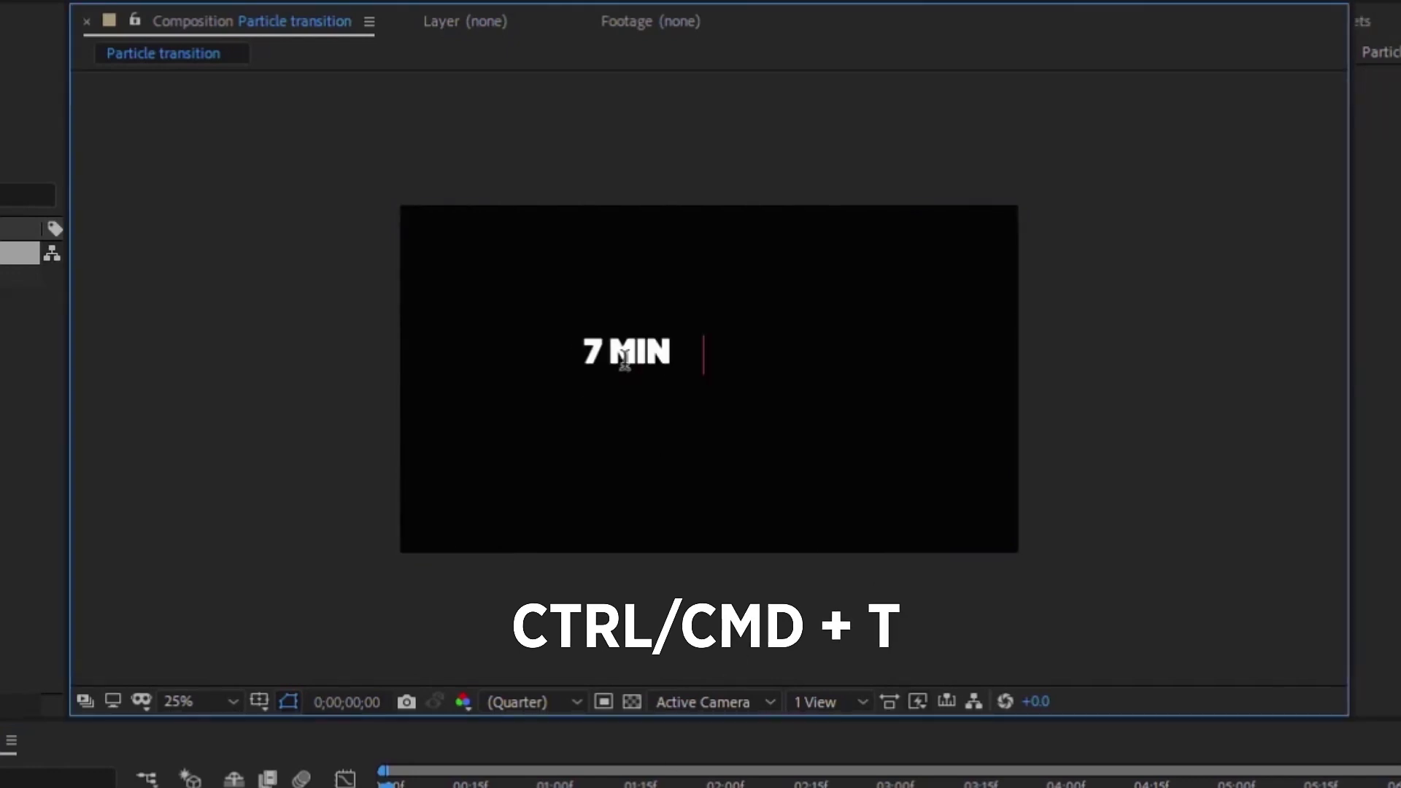
text(UTE AE TUTORIALS)
key(Escape)
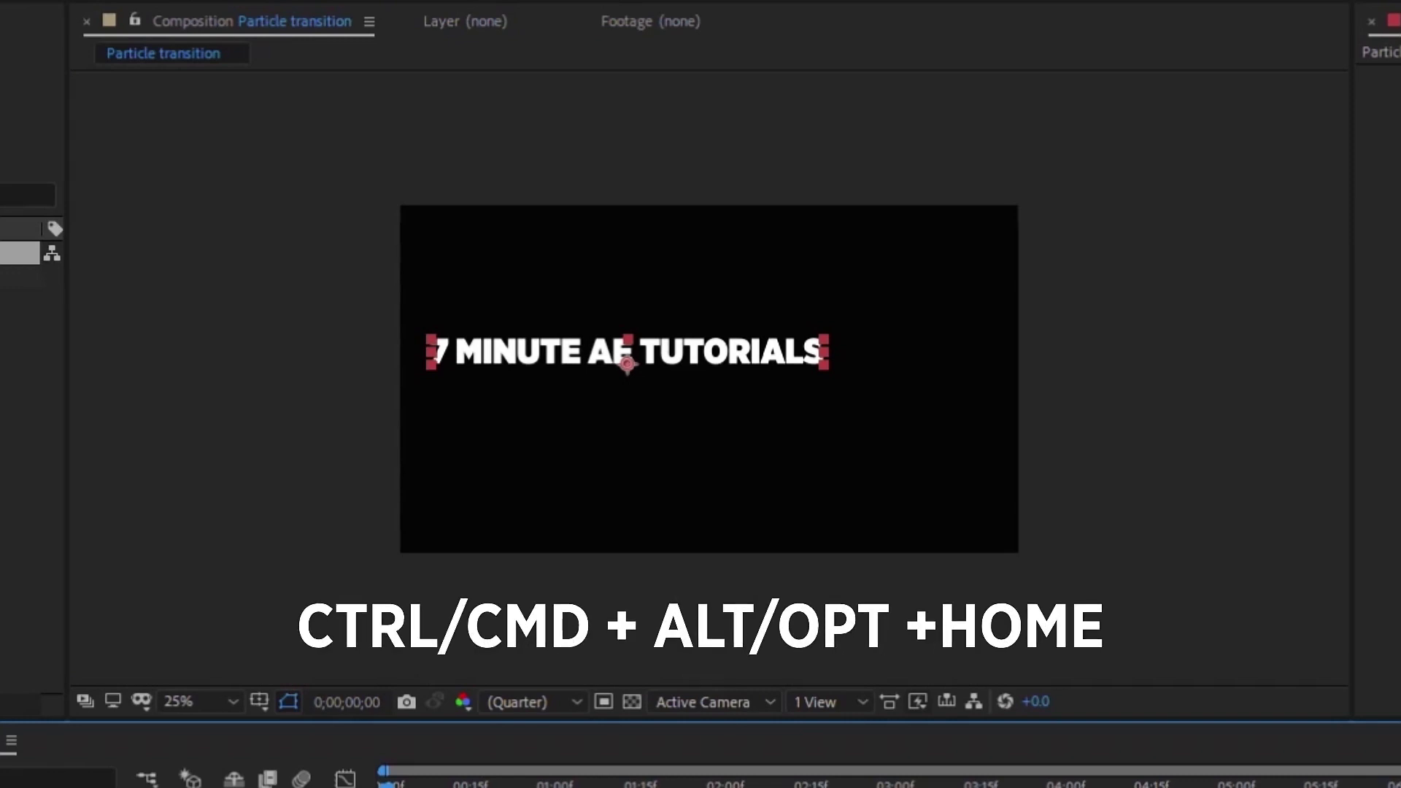
Center the text layer's anchor point and align the text to the composition's center horizontally and vertically.
key(ctrl+alt+Home)
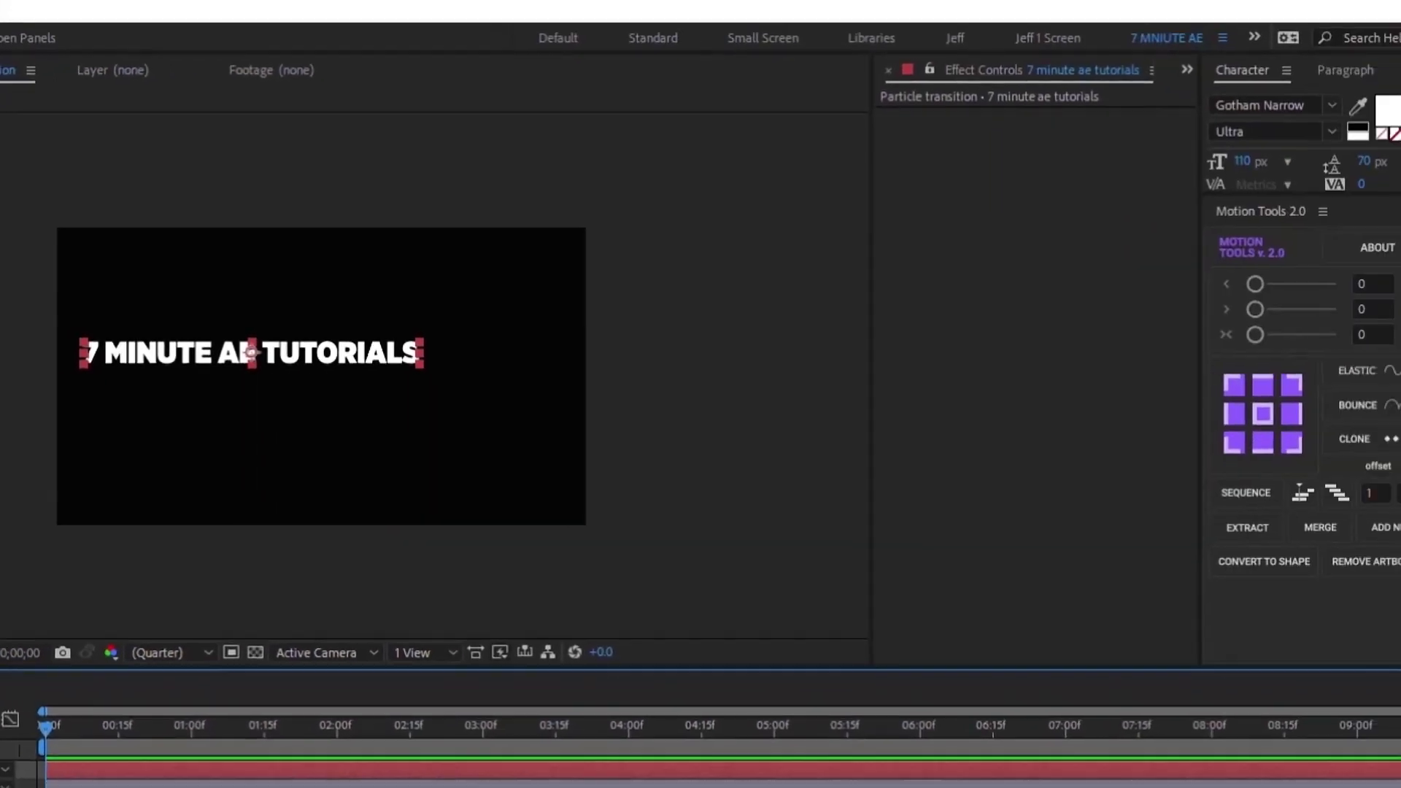
click(1386, 75)
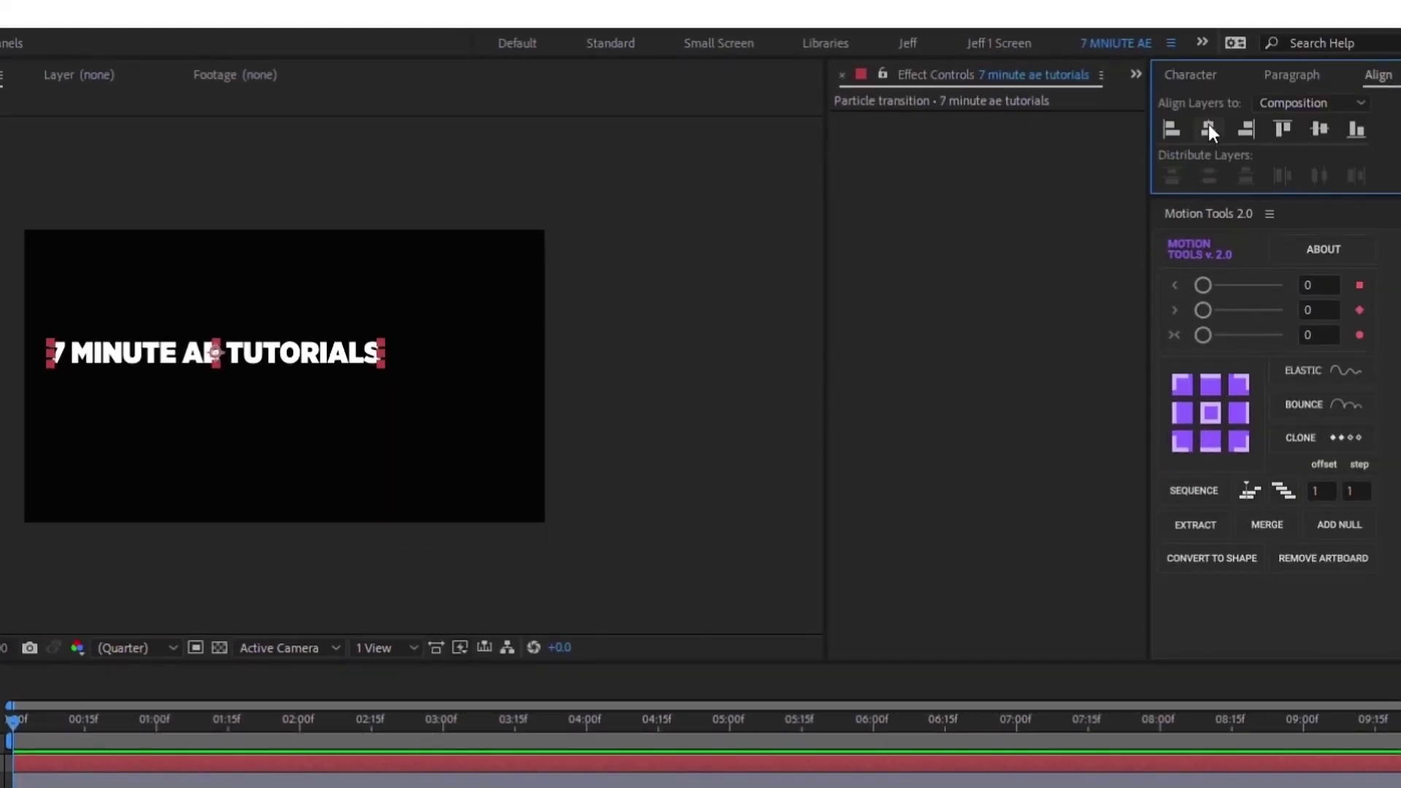
click(1208, 129)
click(1320, 129)
drag(1270, 194, 1172, 422)
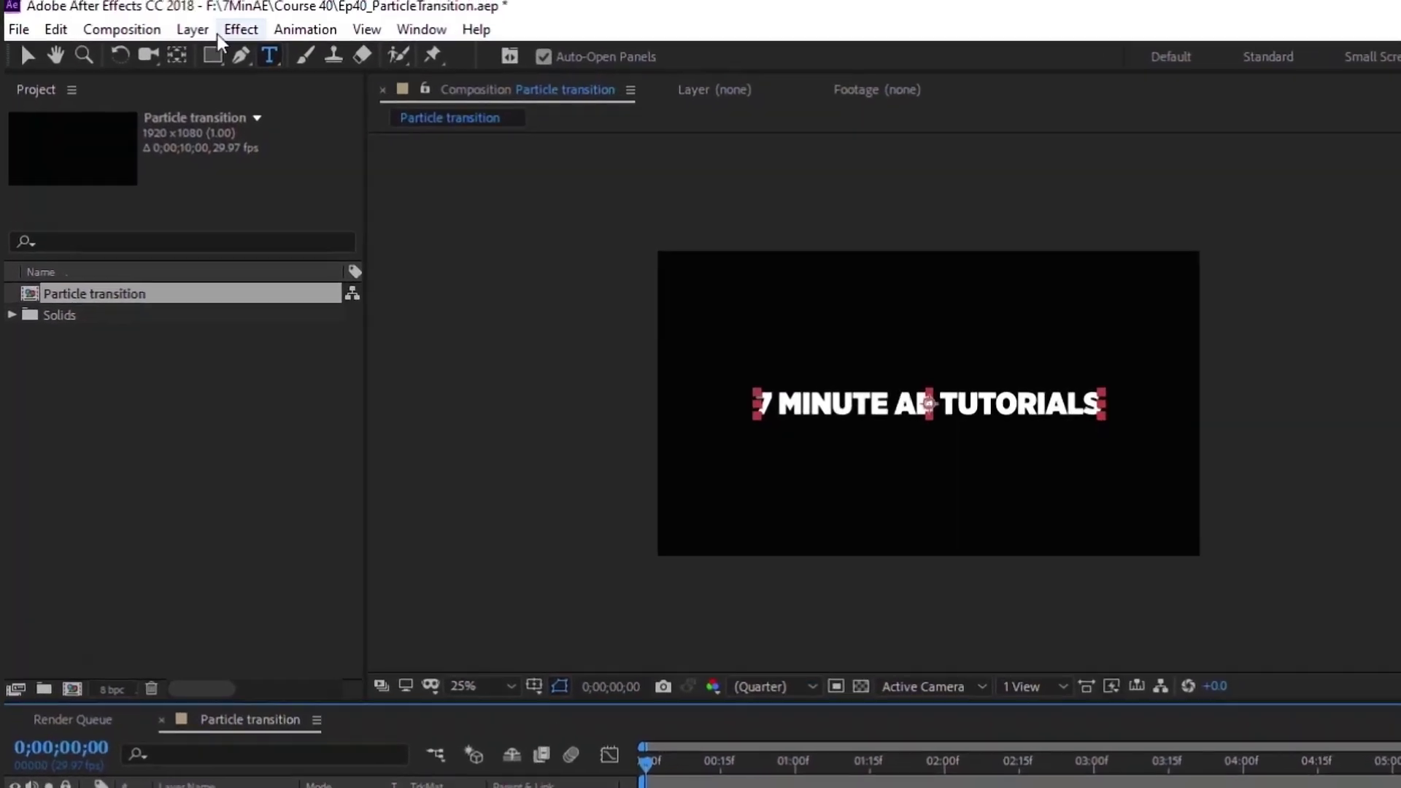
Apply the Fill effect from the Generate category to the text layer.
click(192, 14)
mouse_move(343, 336)
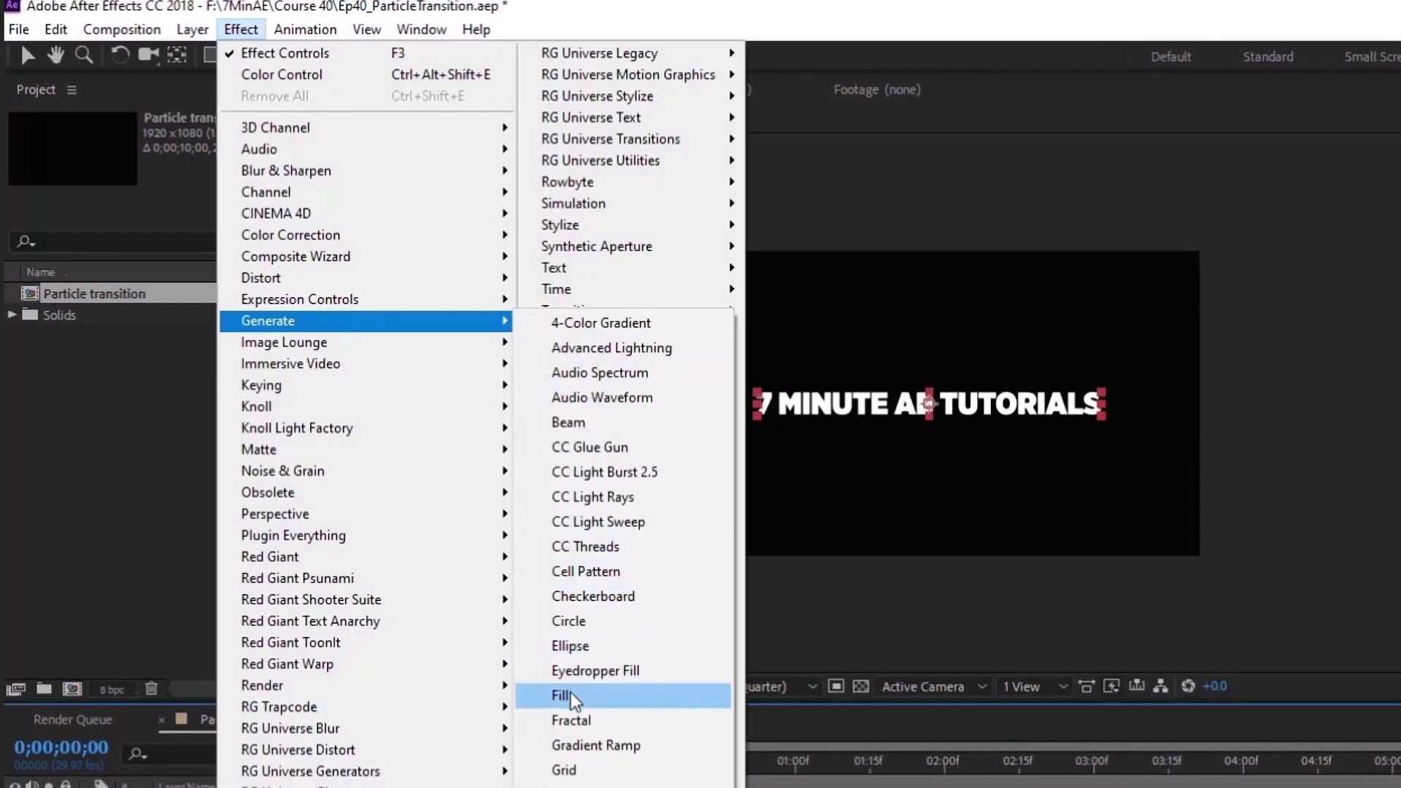
click(631, 693)
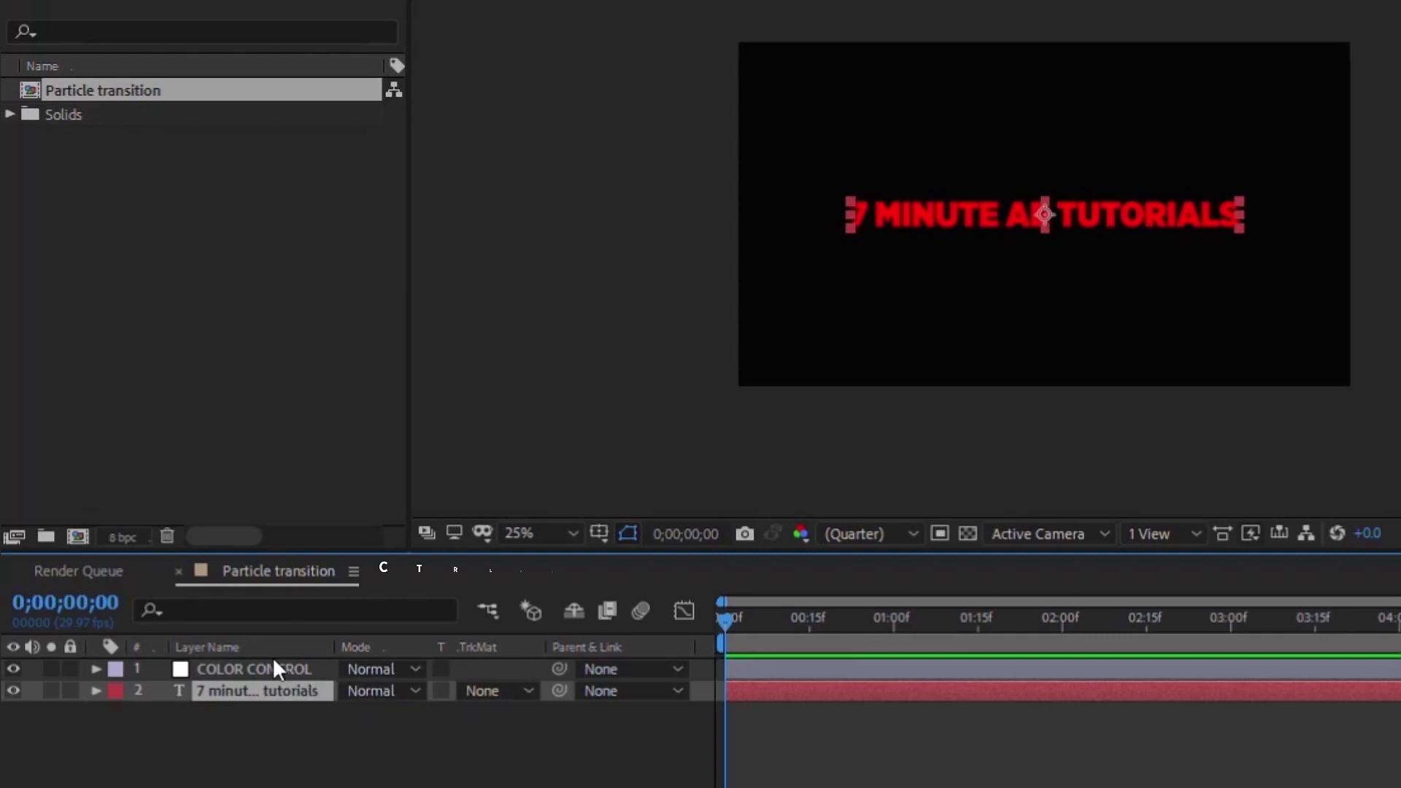
Pre-compose the text layer into a new composition named MEDIA, moving all attributes into it.
key(ctrl+shift+c)
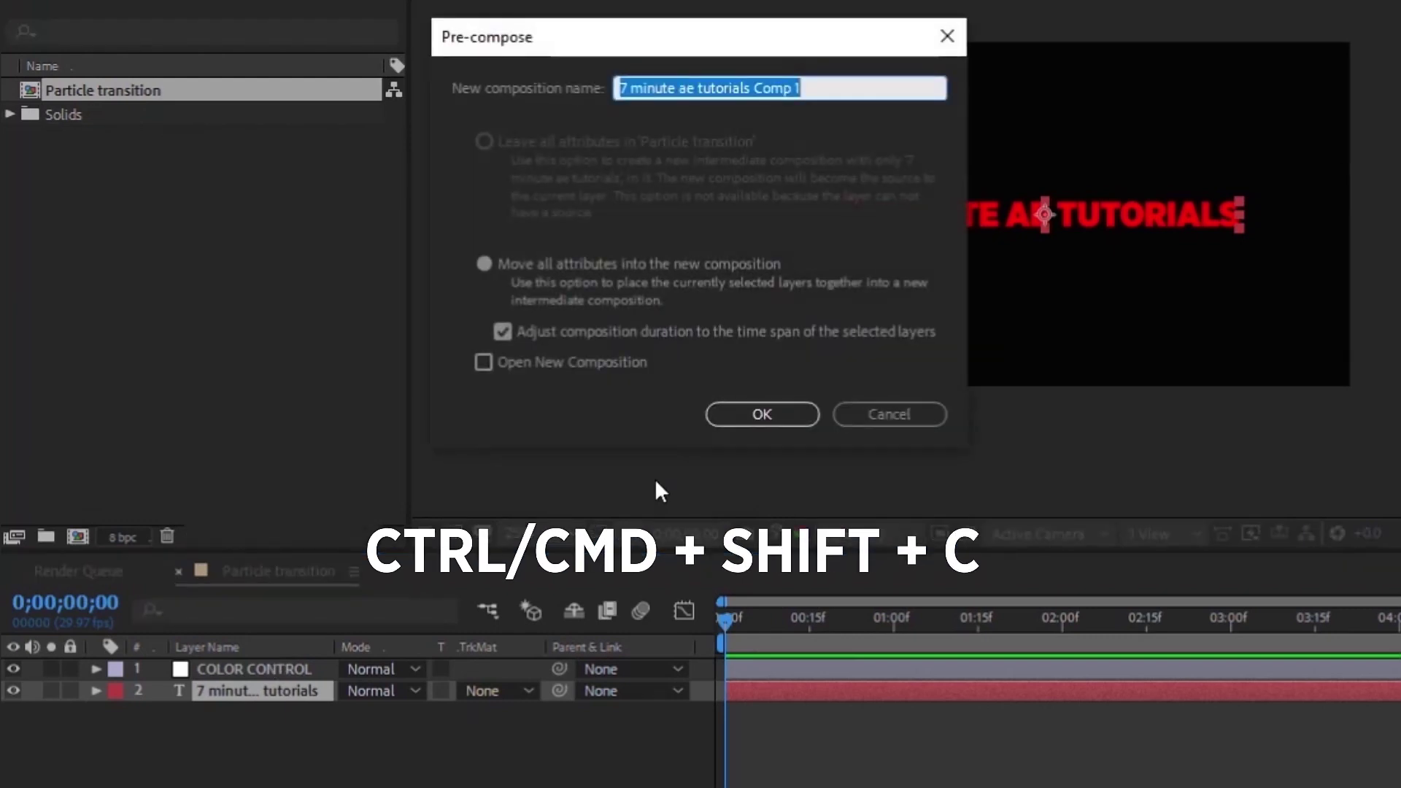
text(MEDIA)
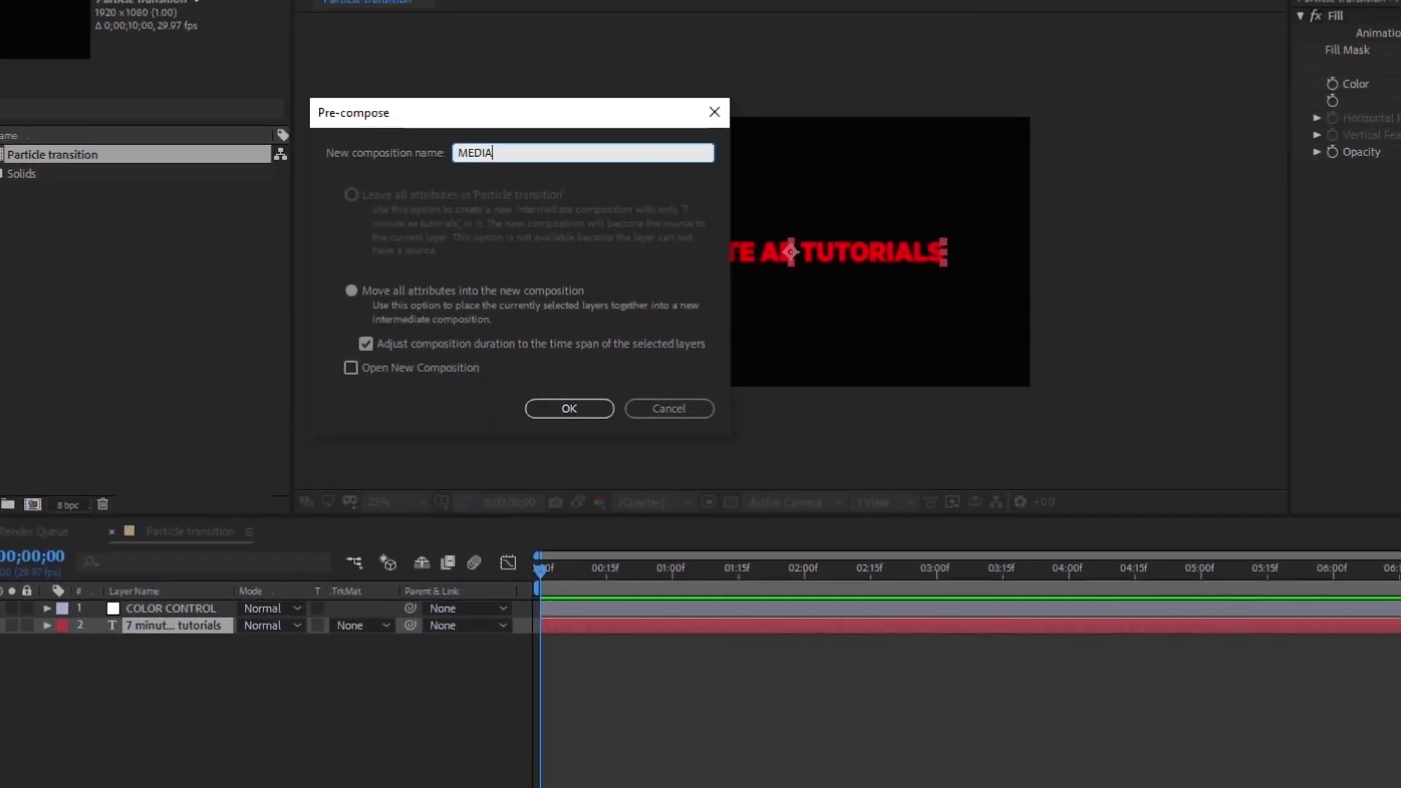
key(Return)
Open the MEDIA composition and reveal the text layer's Fill effect properties in the timeline.
double_click(268, 690)
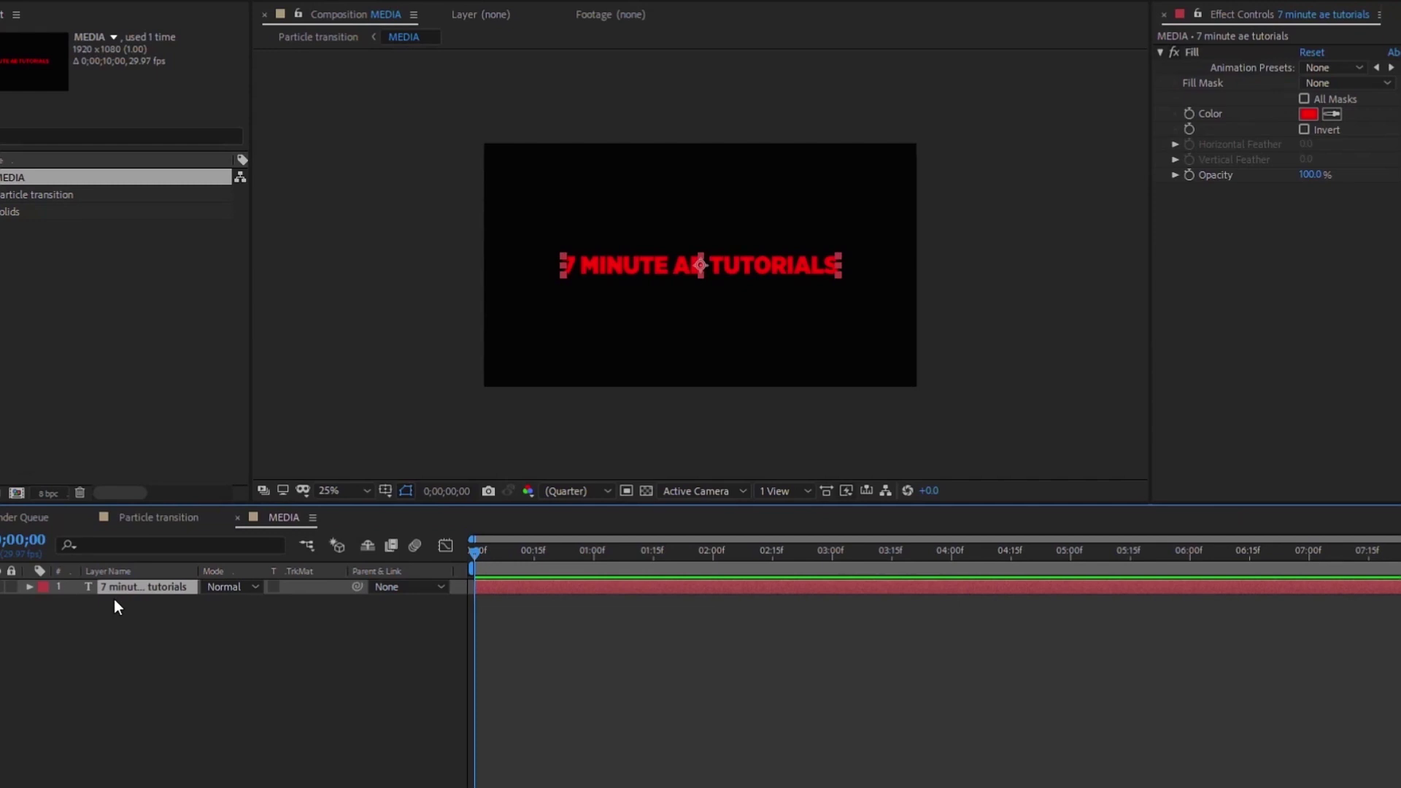
key(e)
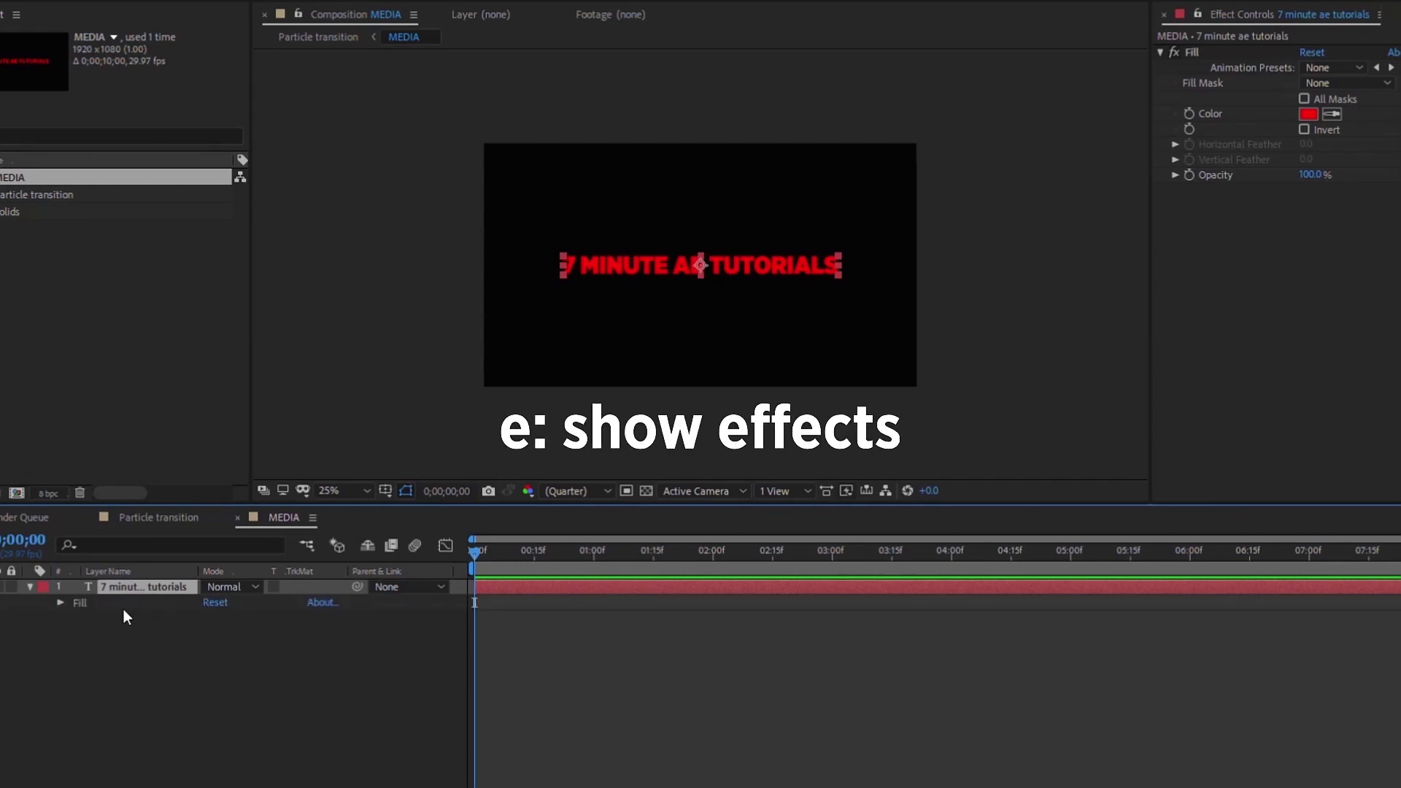
click(61, 602)
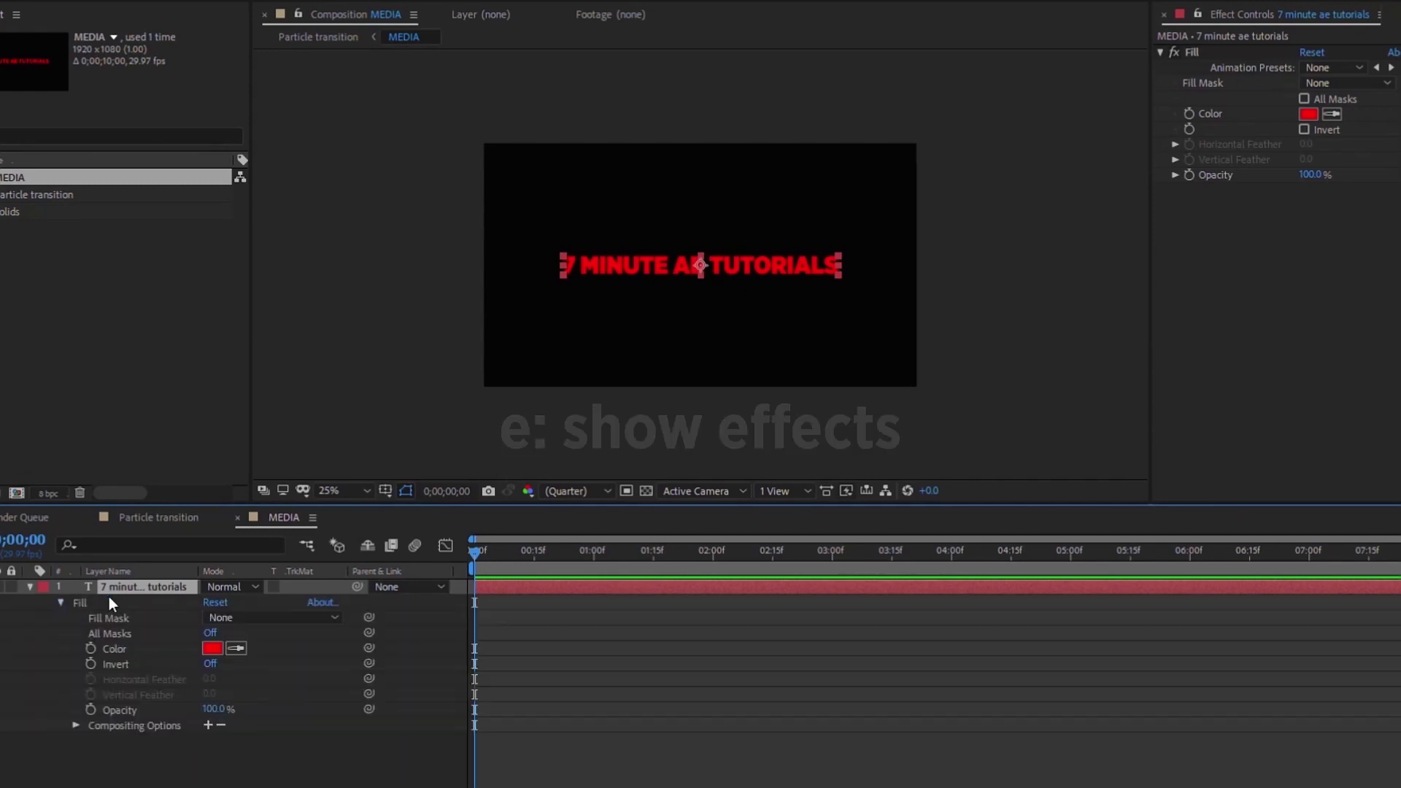
Lock the effect controls on the COLOR CONTROL layer and link the MEDIA text's Fill color to its Color property.
click(143, 518)
click(149, 588)
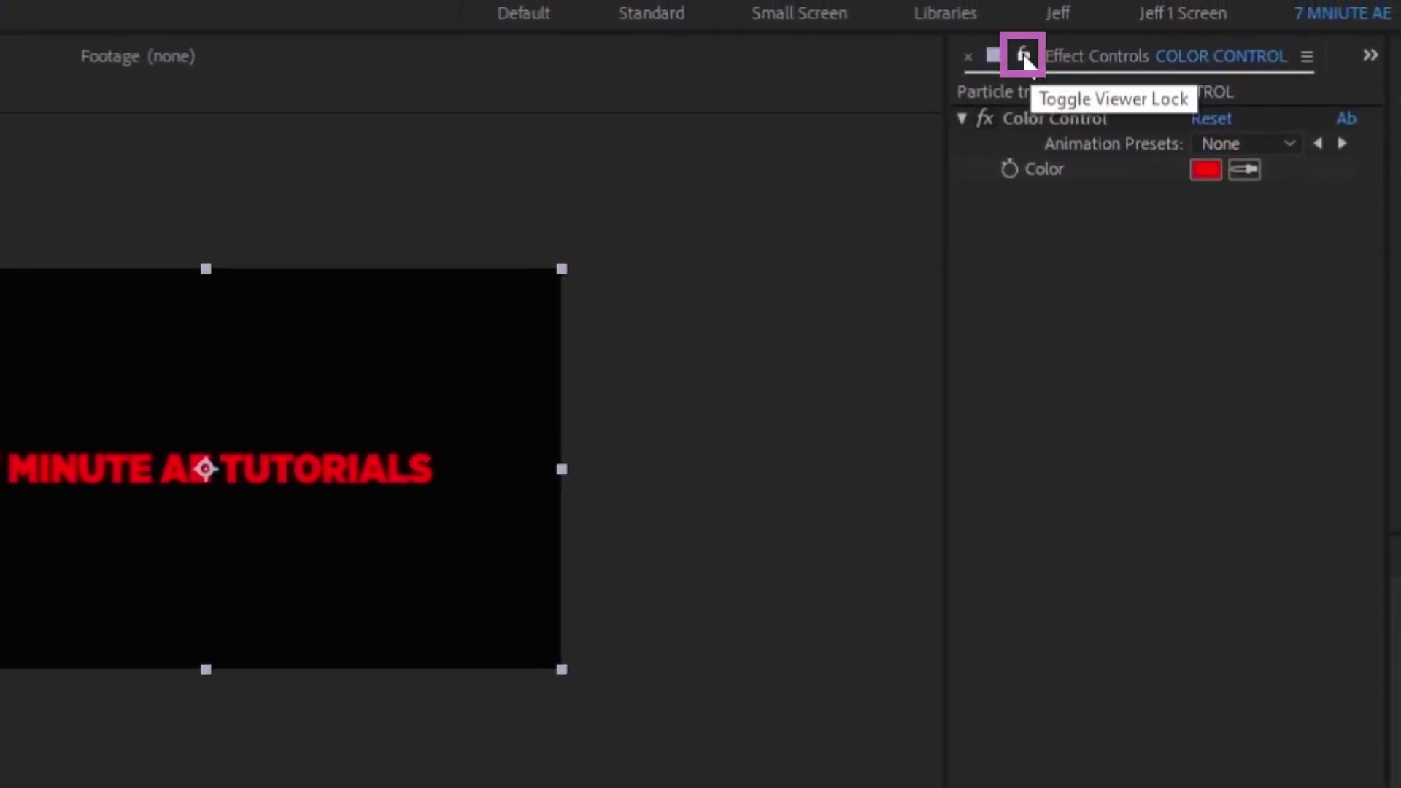
click(1025, 55)
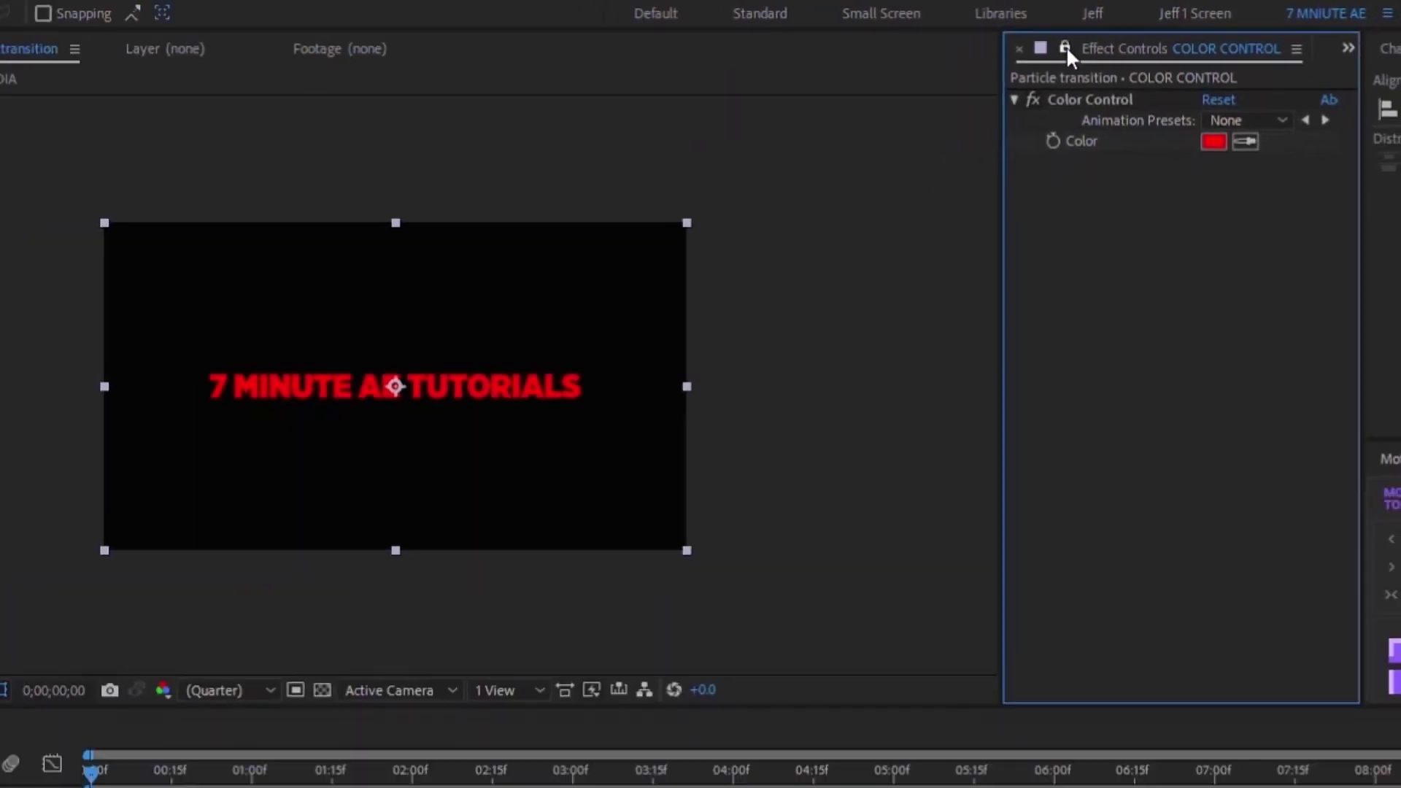
click(292, 495)
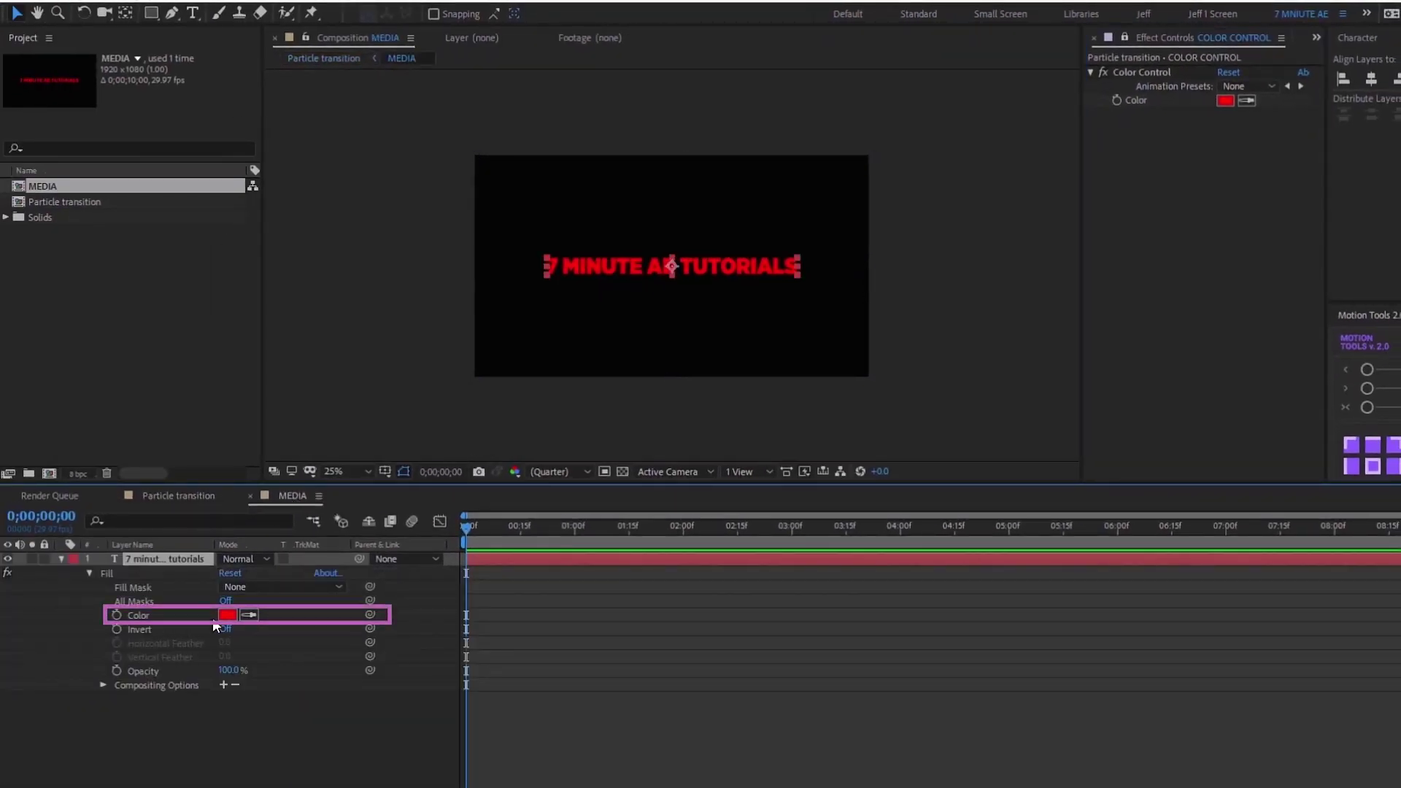
drag(370, 615, 1228, 102)
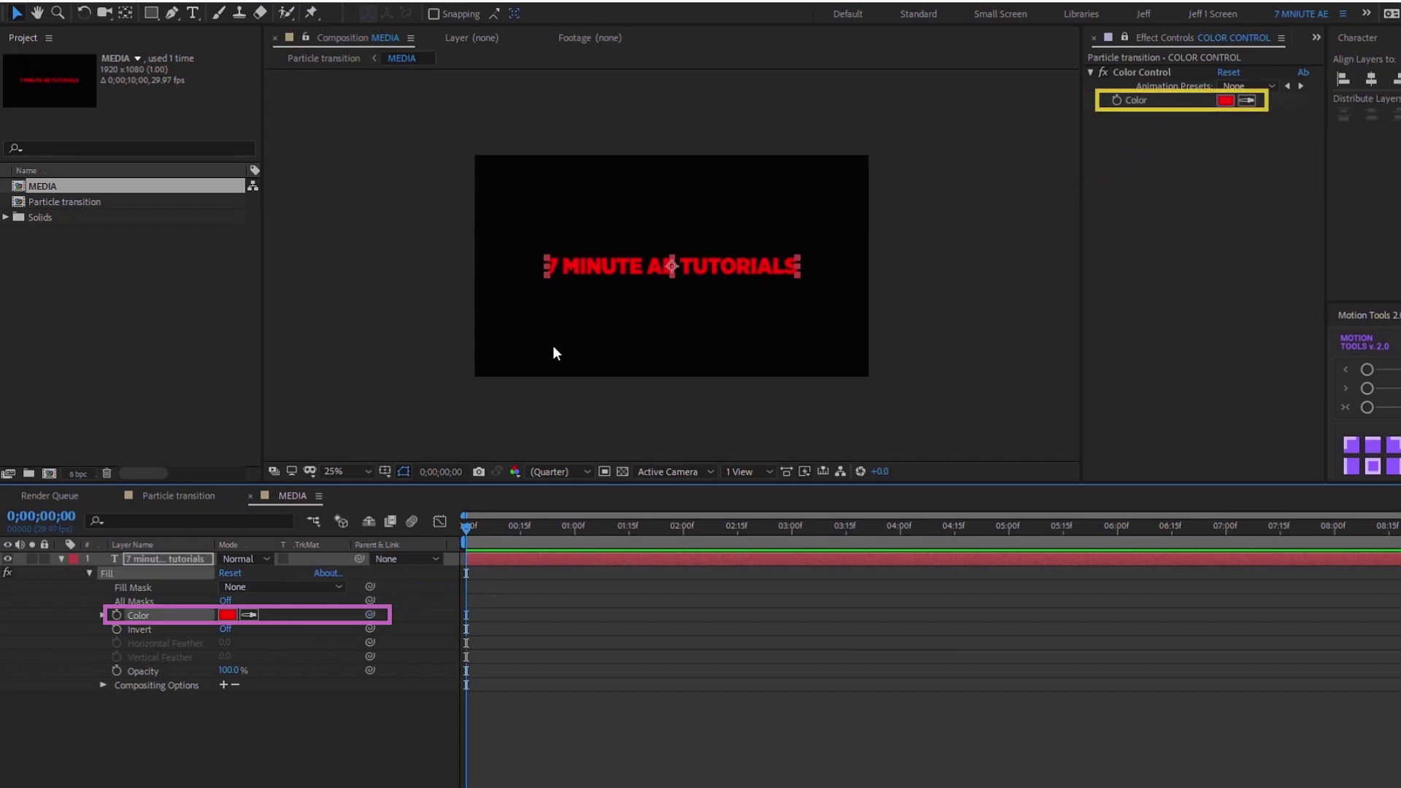
Set the COLOR CONTROL layer's Color to pale yellow E3D574 in the Particle transition composition.
click(175, 496)
click(1225, 101)
drag(1091, 219, 1199, 321)
click(1078, 194)
mouse_move(1078, 193)
mouse_down()
mouse_move(1100, 190)
mouse_move(1071, 195)
mouse_up()
click(1200, 356)
drag(1202, 357, 1207, 351)
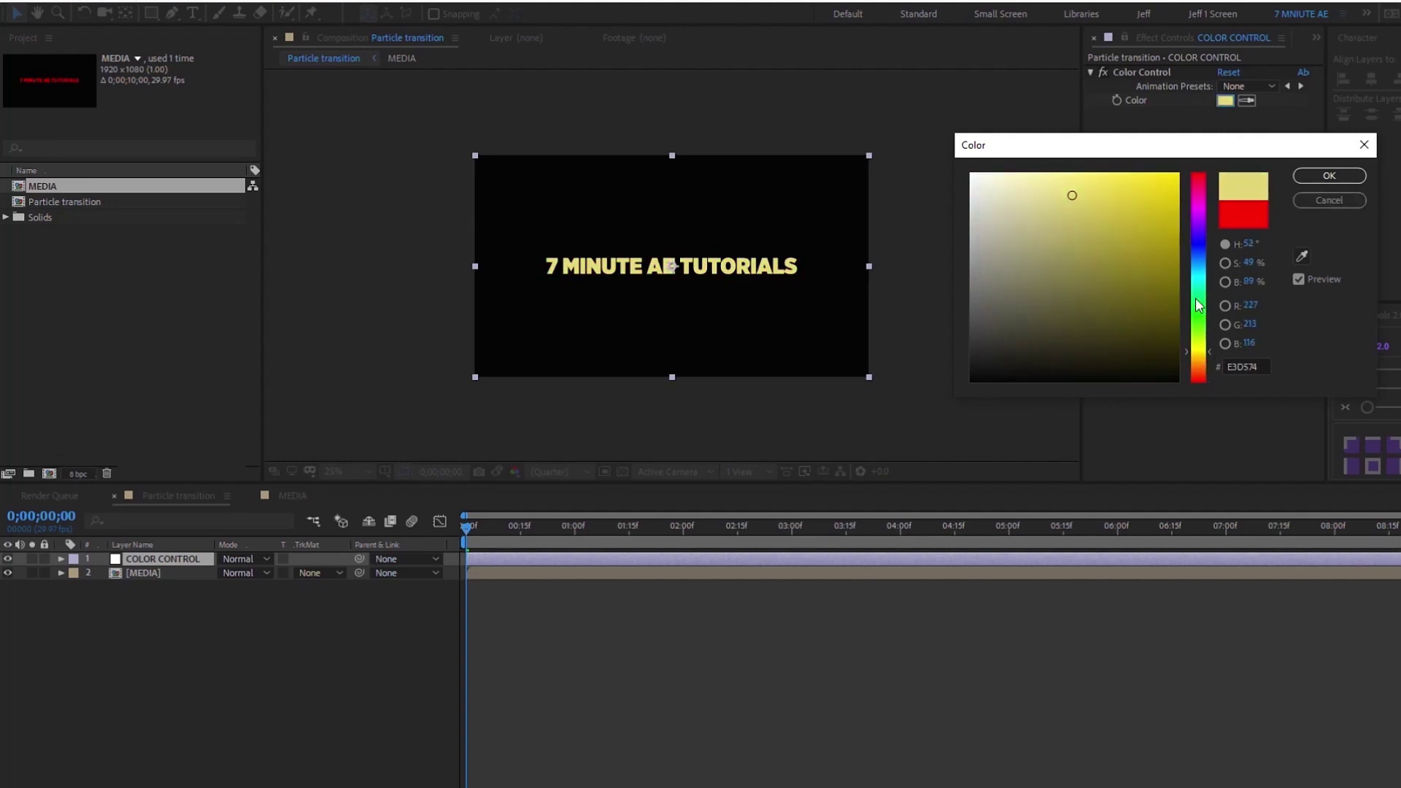
click(1358, 176)
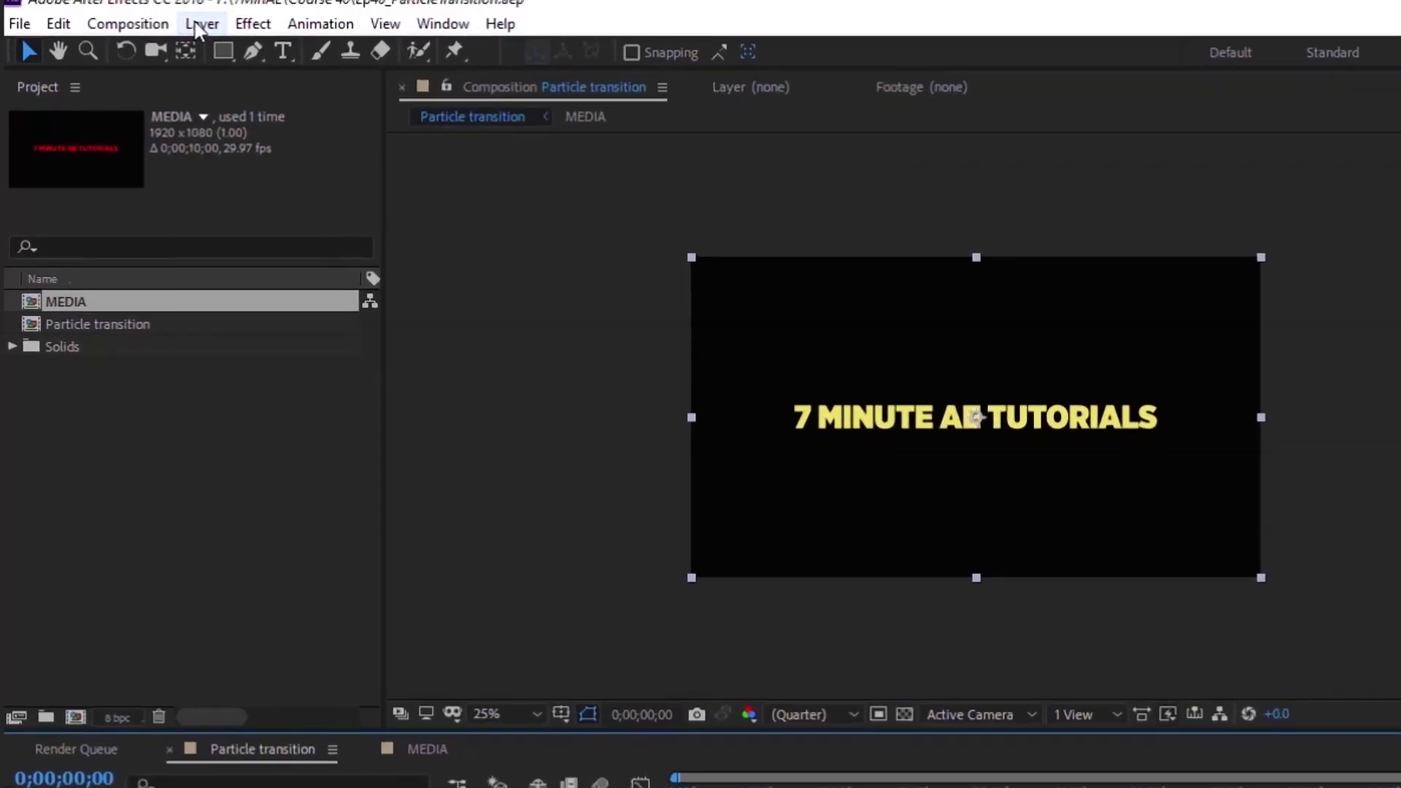
Add a dark blue 1920 x 1080 px solid layer to the Particle transition composition.
click(194, 22)
mouse_move(219, 49)
click(598, 79)
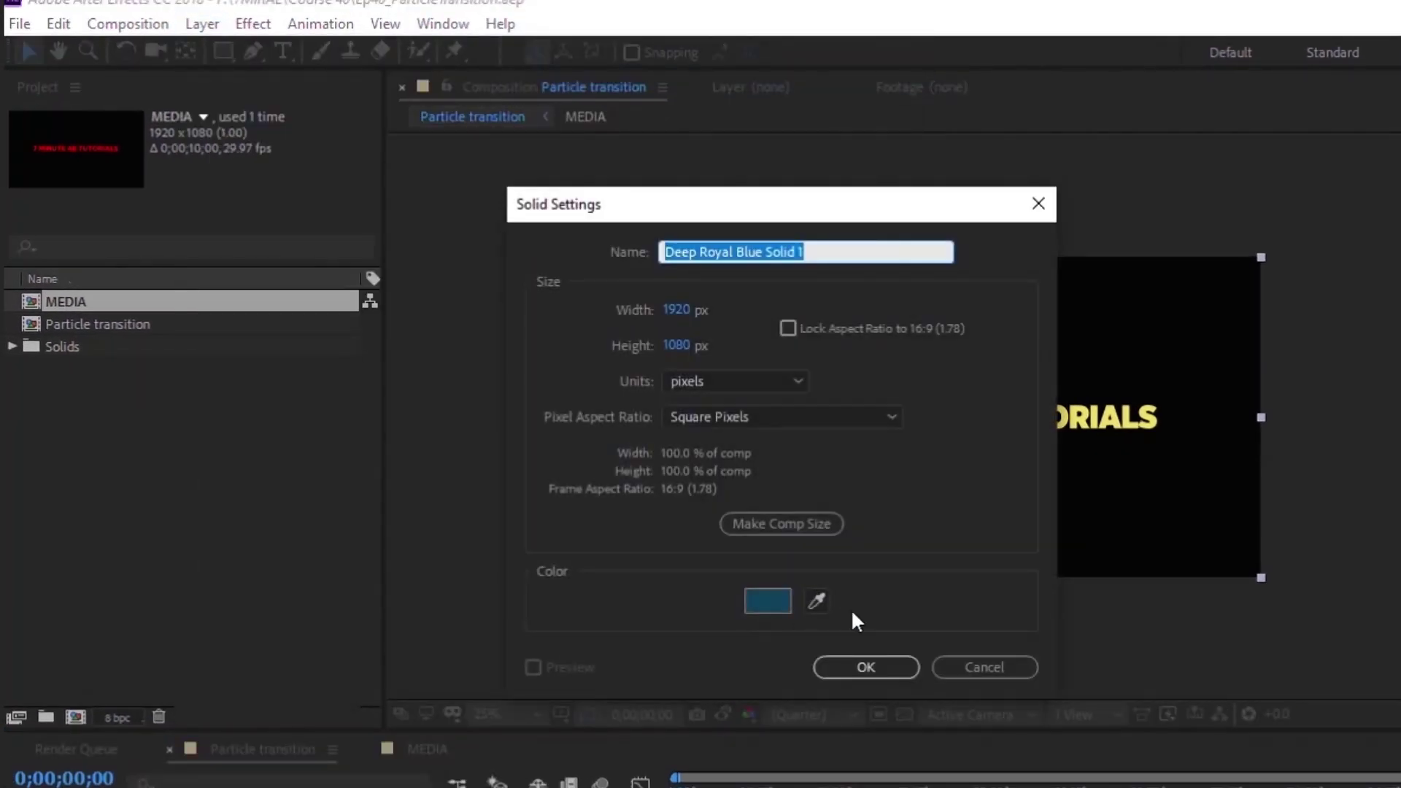
click(865, 666)
Place the blue solid beneath the MEDIA layer as the background and lock it.
drag(277, 417, 272, 500)
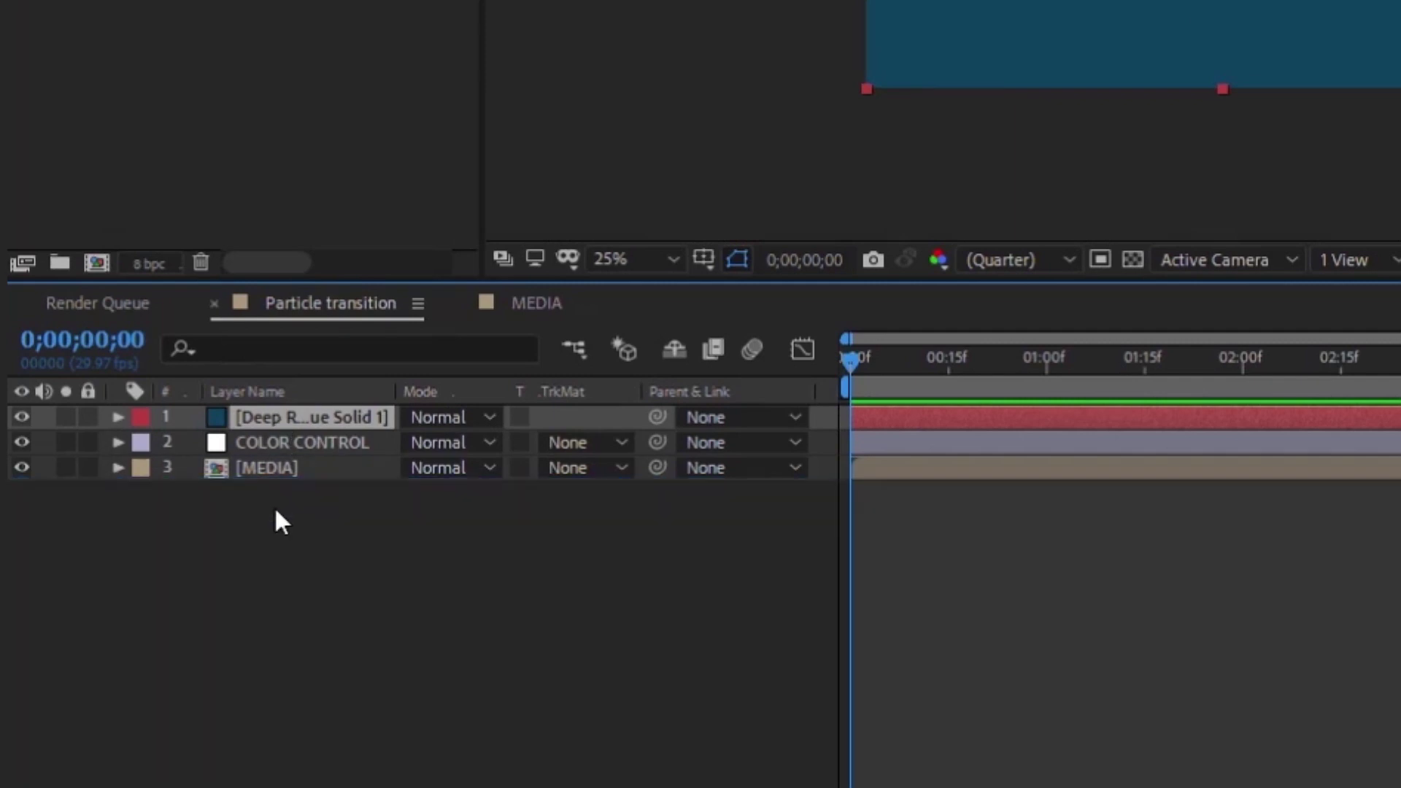
click(87, 468)
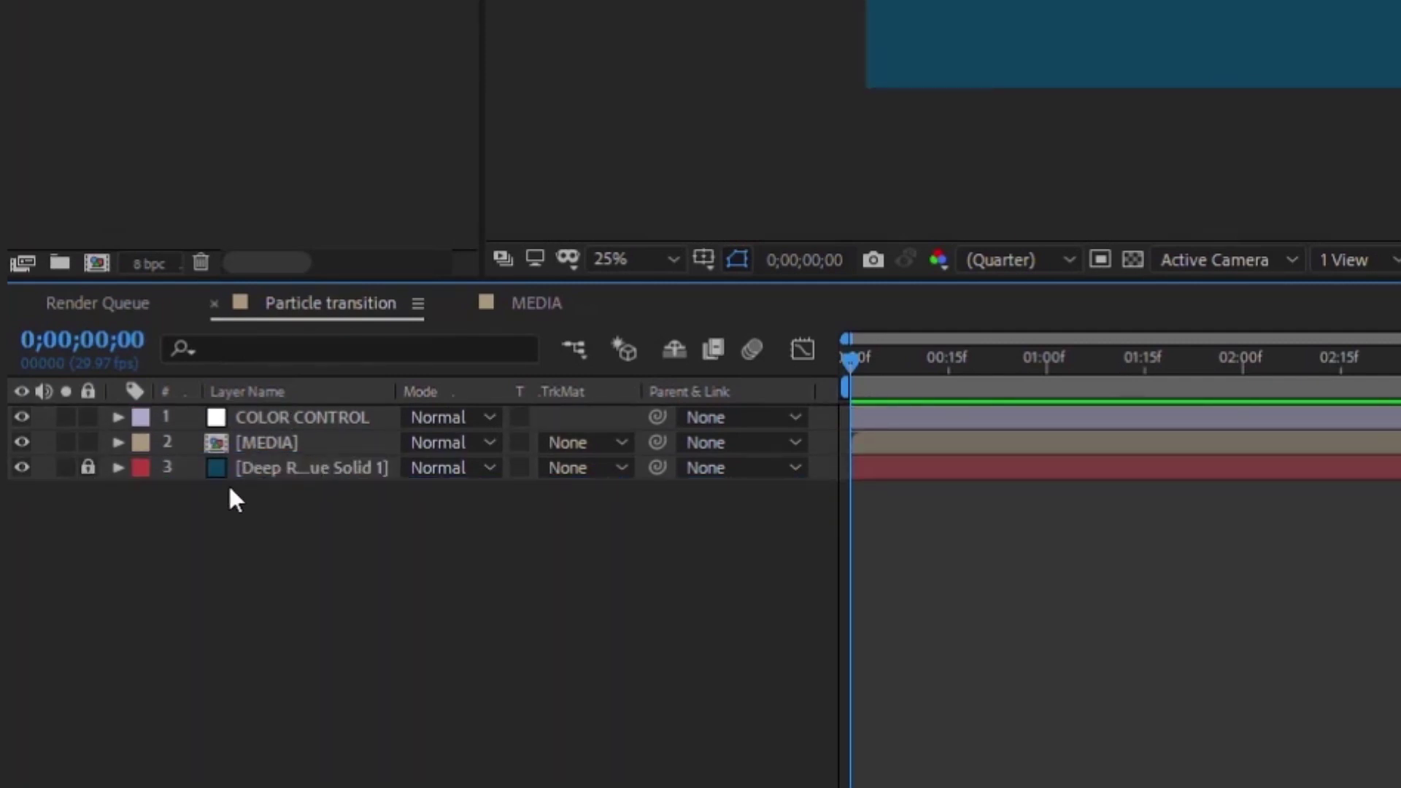
Find the Linear Wipe transition effect and apply it to the MEDIA layer.
click(277, 445)
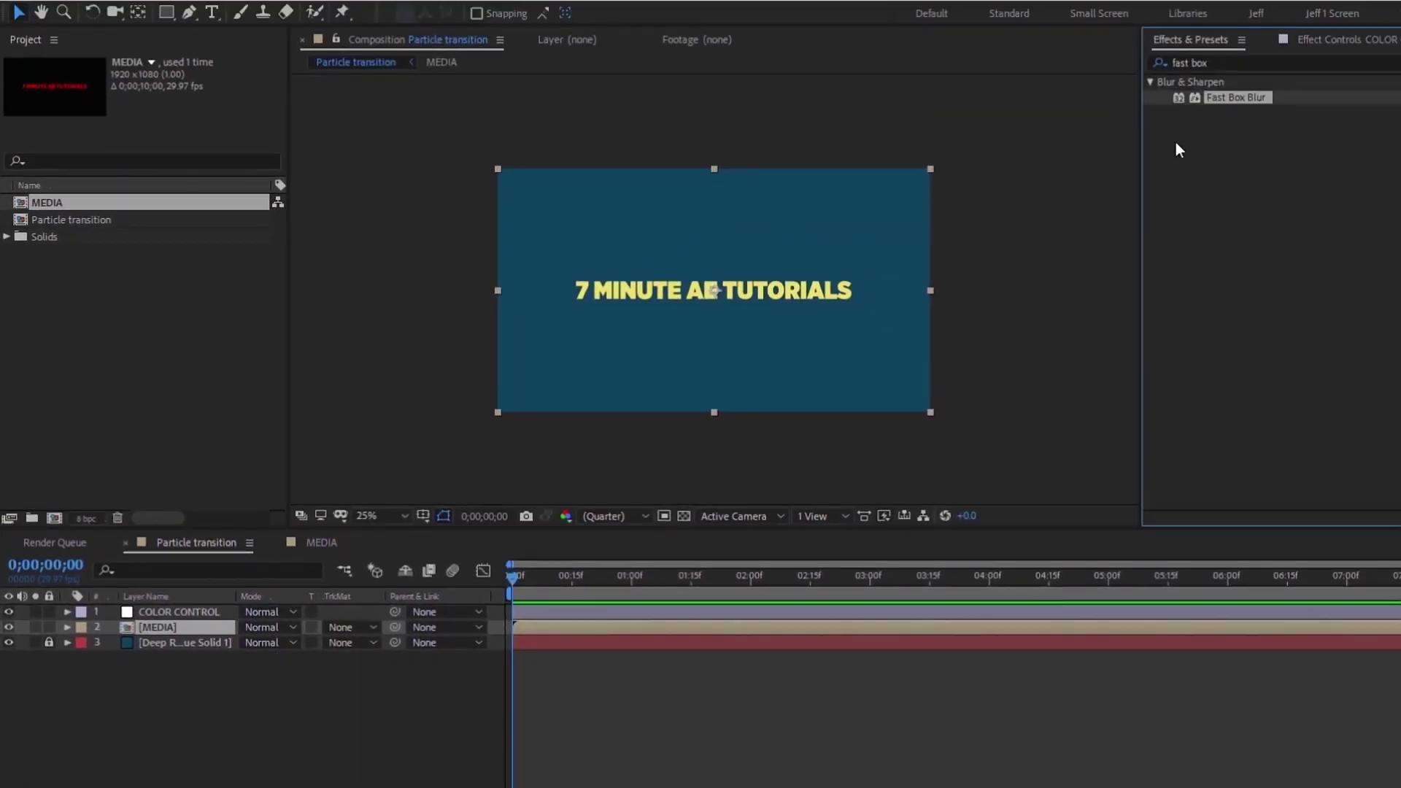
click(1230, 66)
text(linear w)
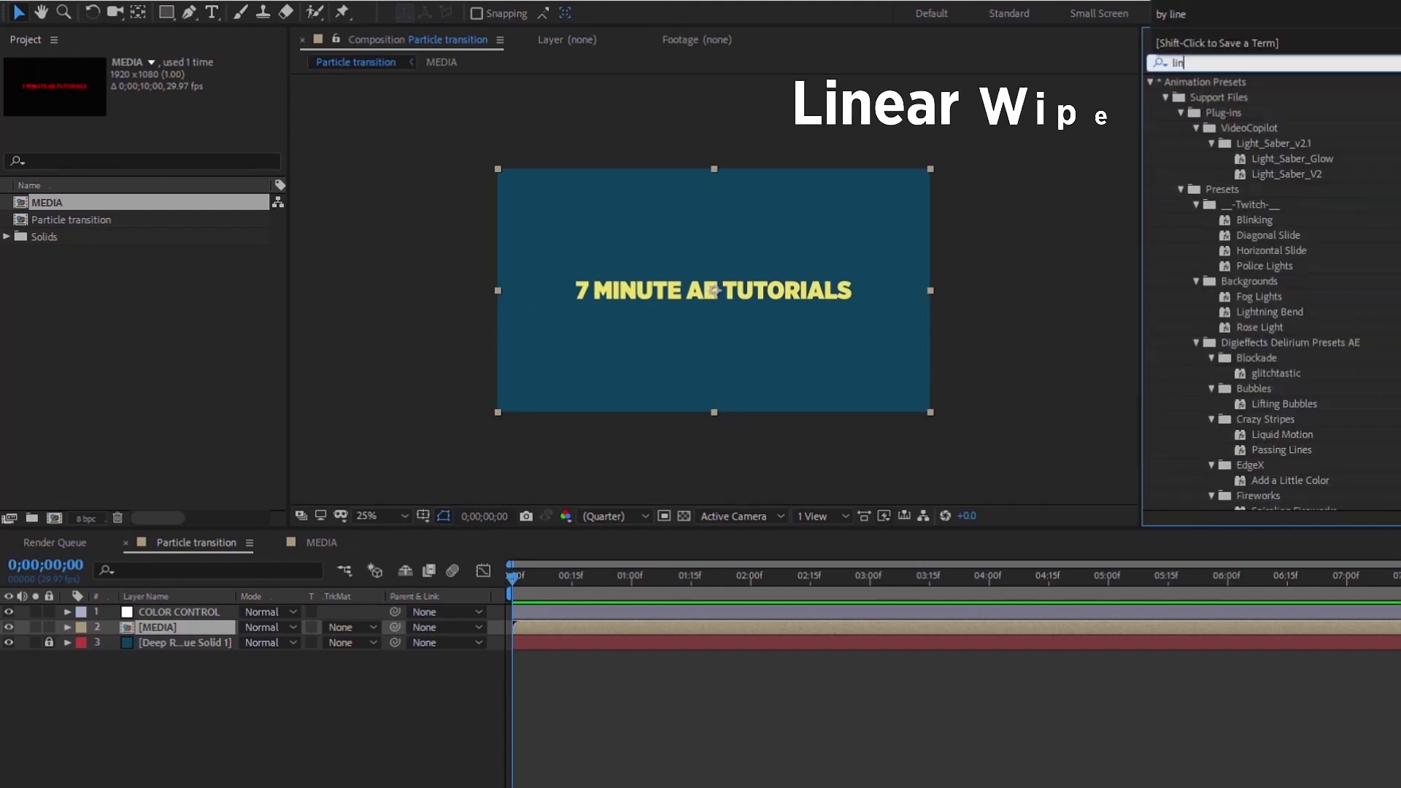
click(1224, 204)
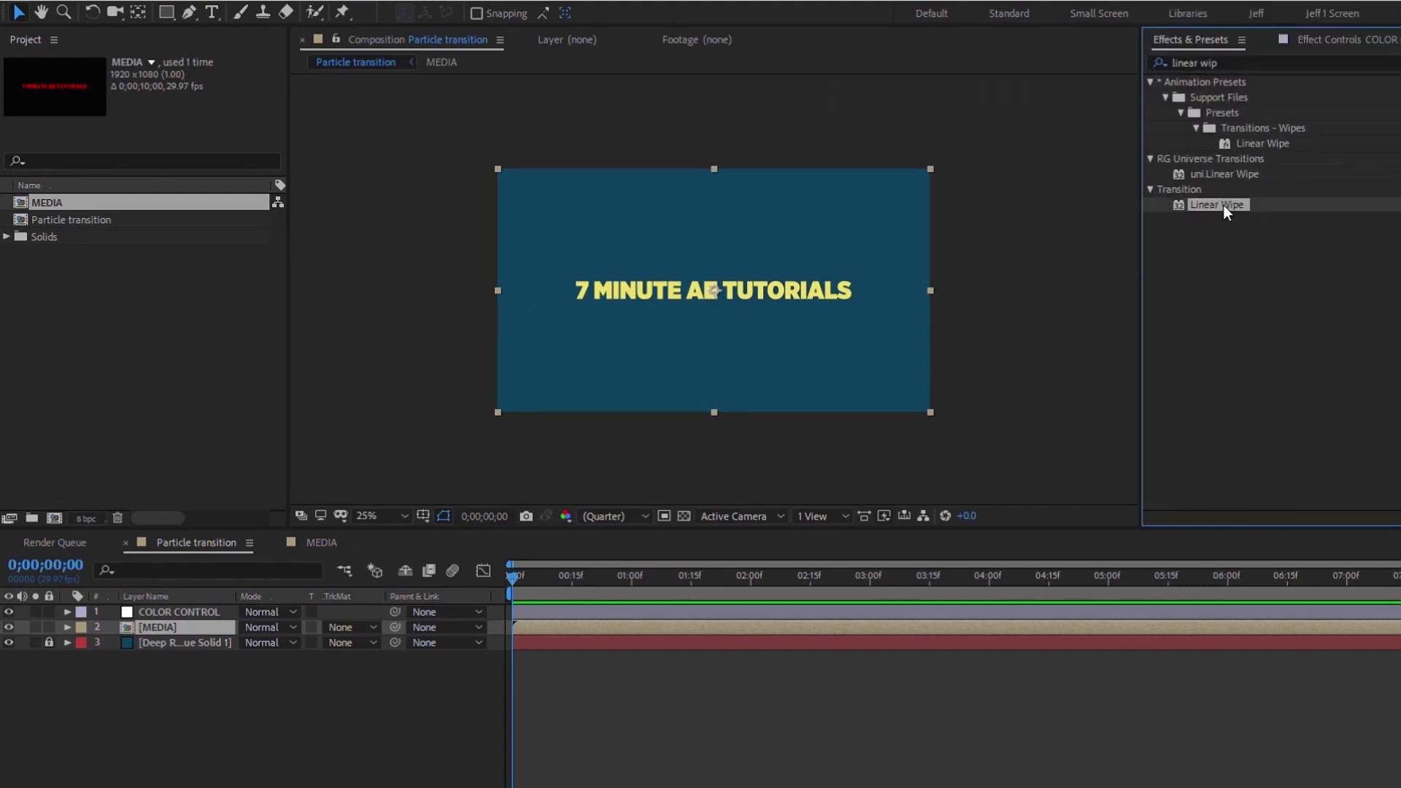
double_click(1223, 204)
Keyframe MEDIA's Linear Wipe Transition Completion at 0% at 0;00;01;00 with Easy Ease, and fully wiped at 0;00;03;15.
click(632, 578)
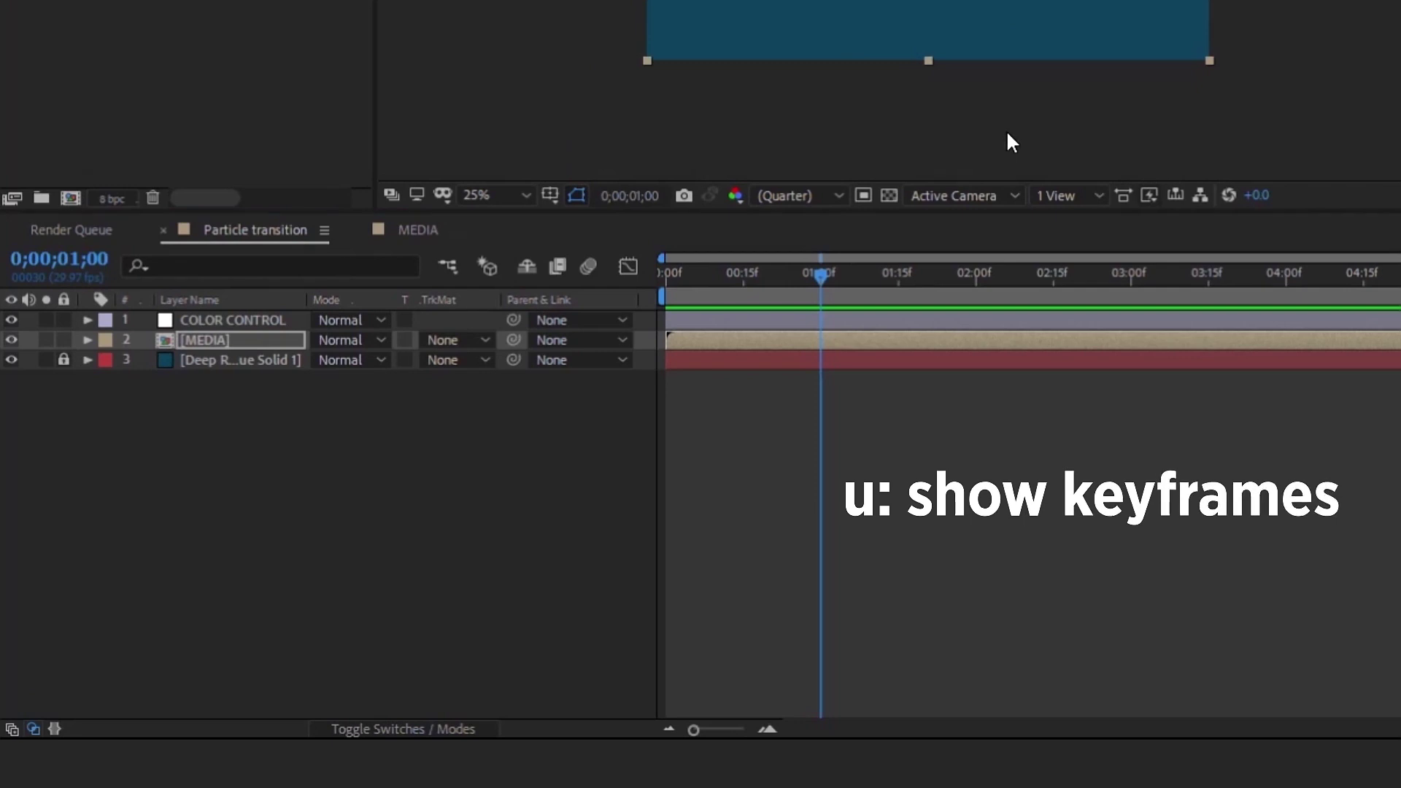
key(u)
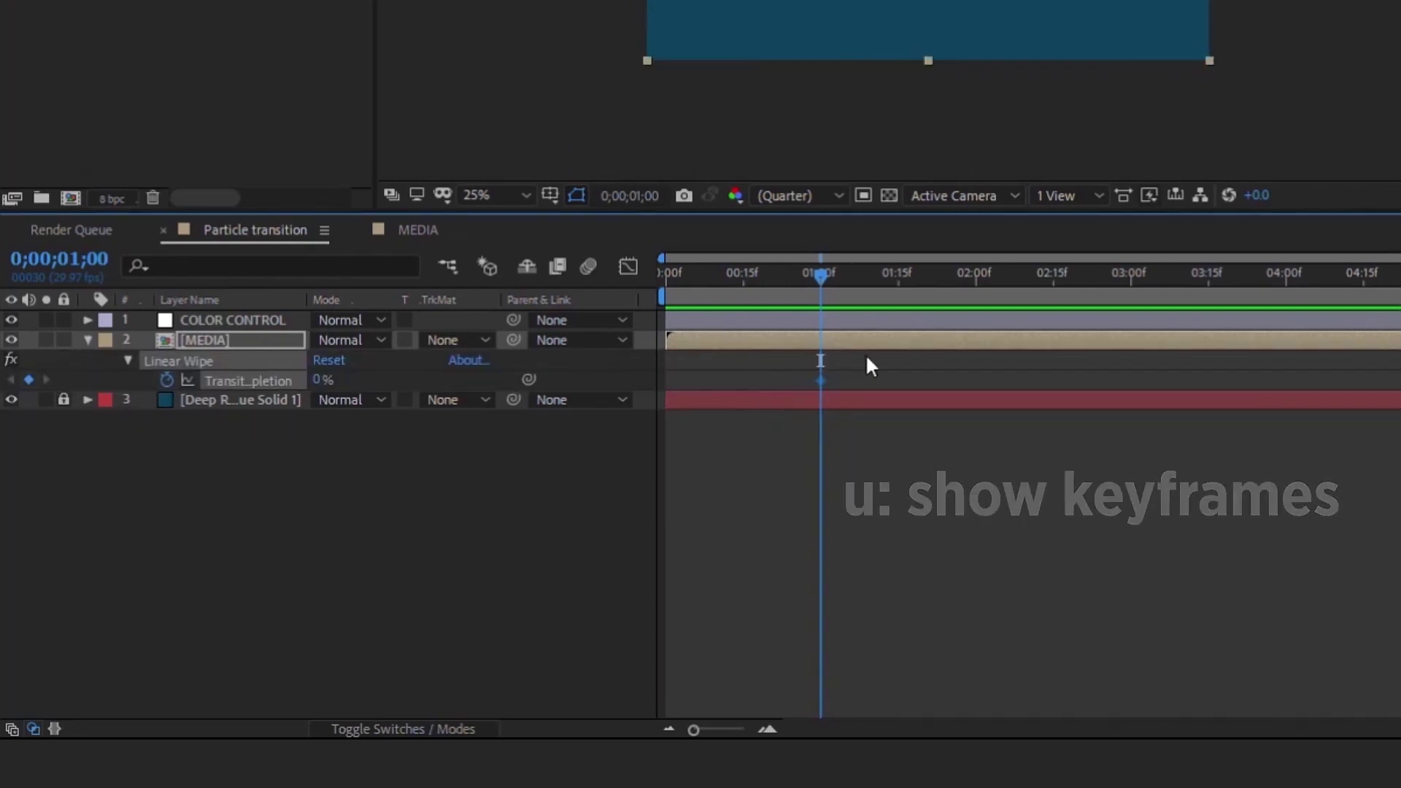
right_click(820, 378)
mouse_move(925, 673)
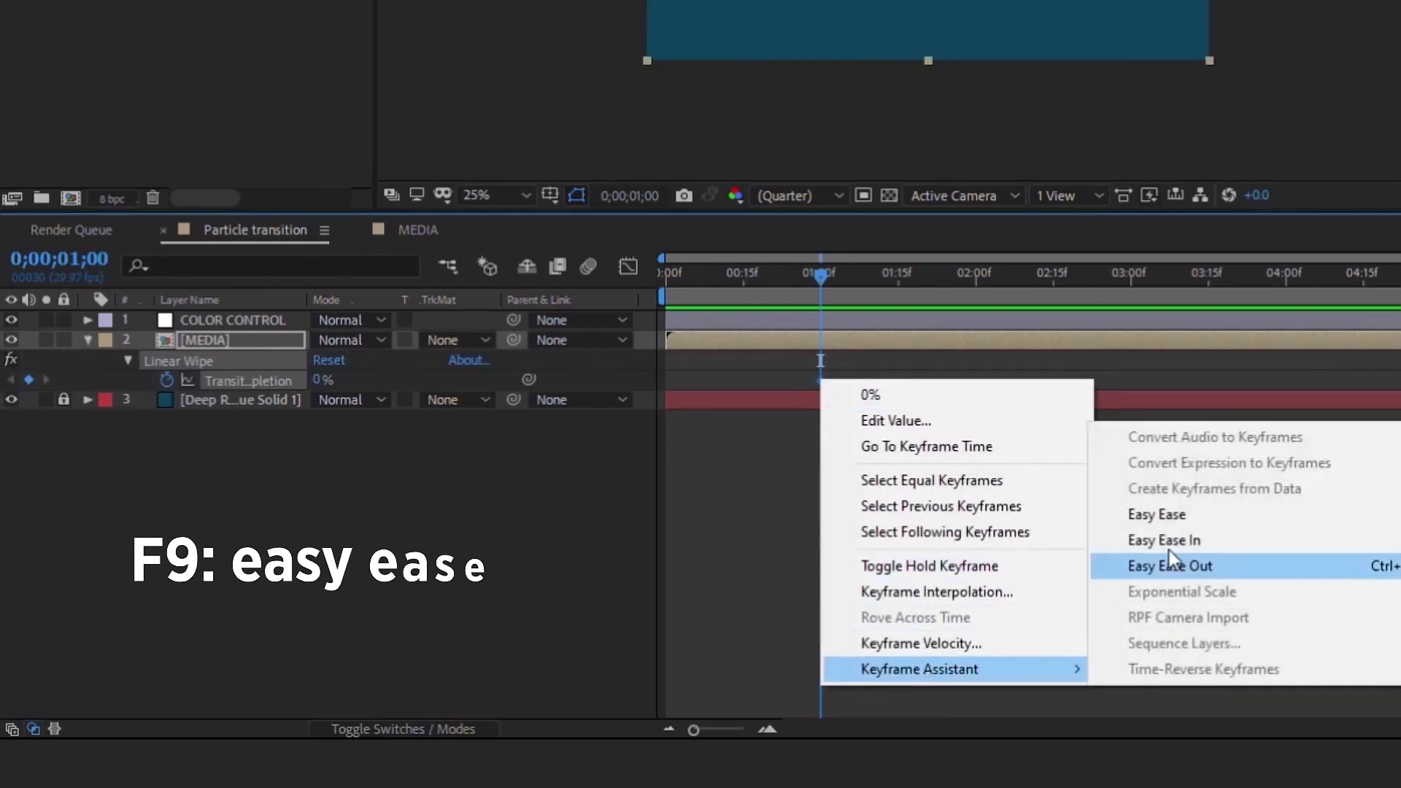
click(1179, 514)
drag(843, 276, 1209, 279)
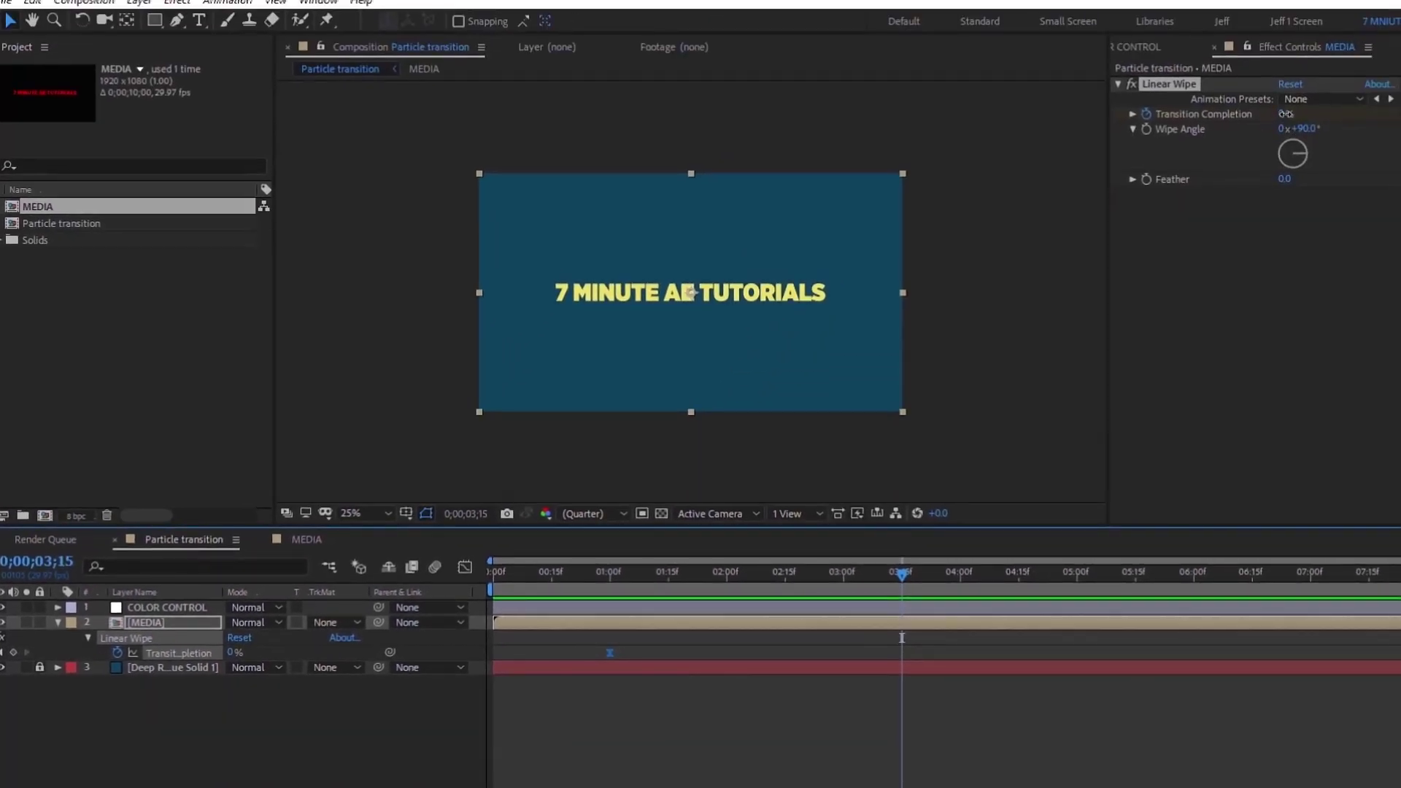
drag(1284, 114, 1350, 114)
Set the Linear Wipe's Feather to 50 and scrub through the title's wipe to check its soft edge.
drag(610, 572, 749, 563)
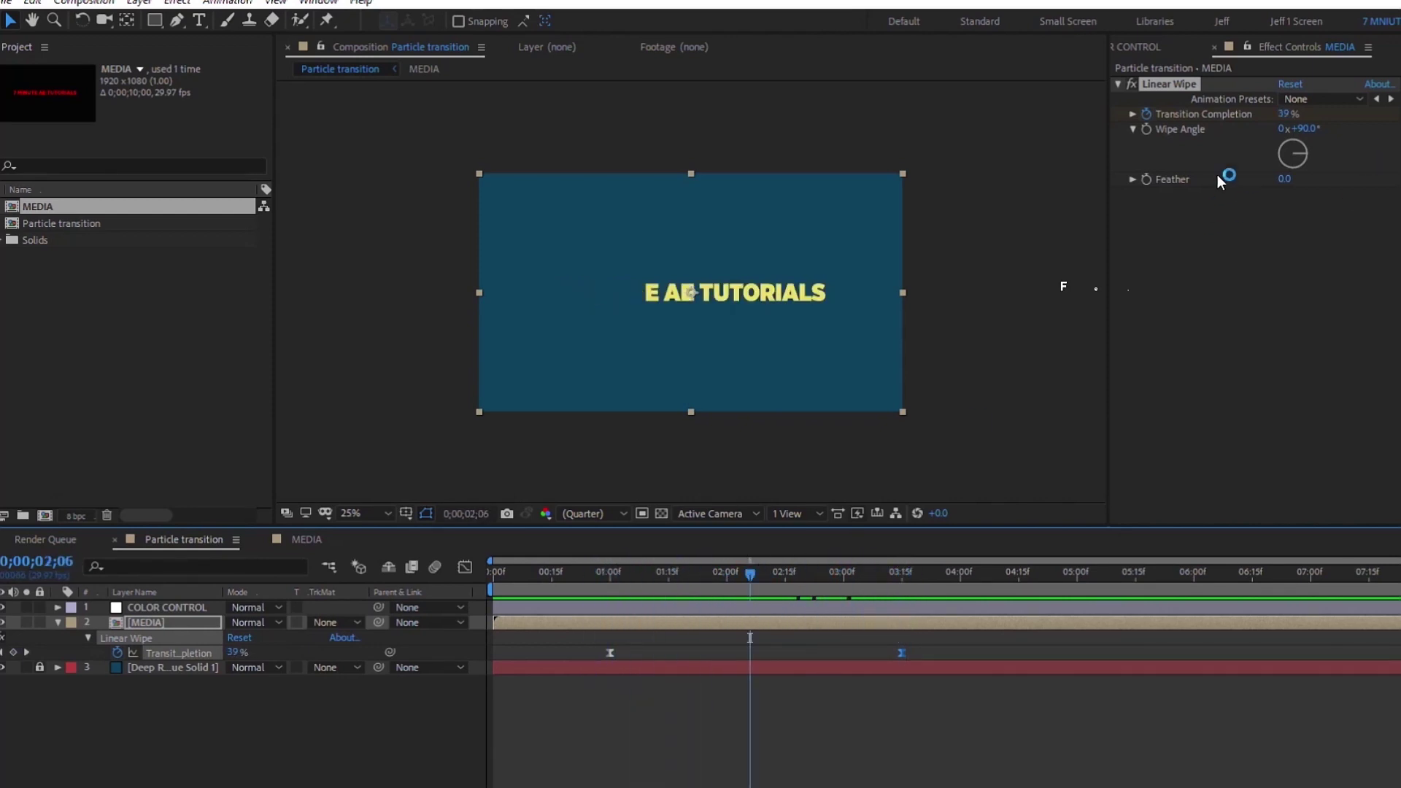
click(1284, 179)
text(50)
key(Return)
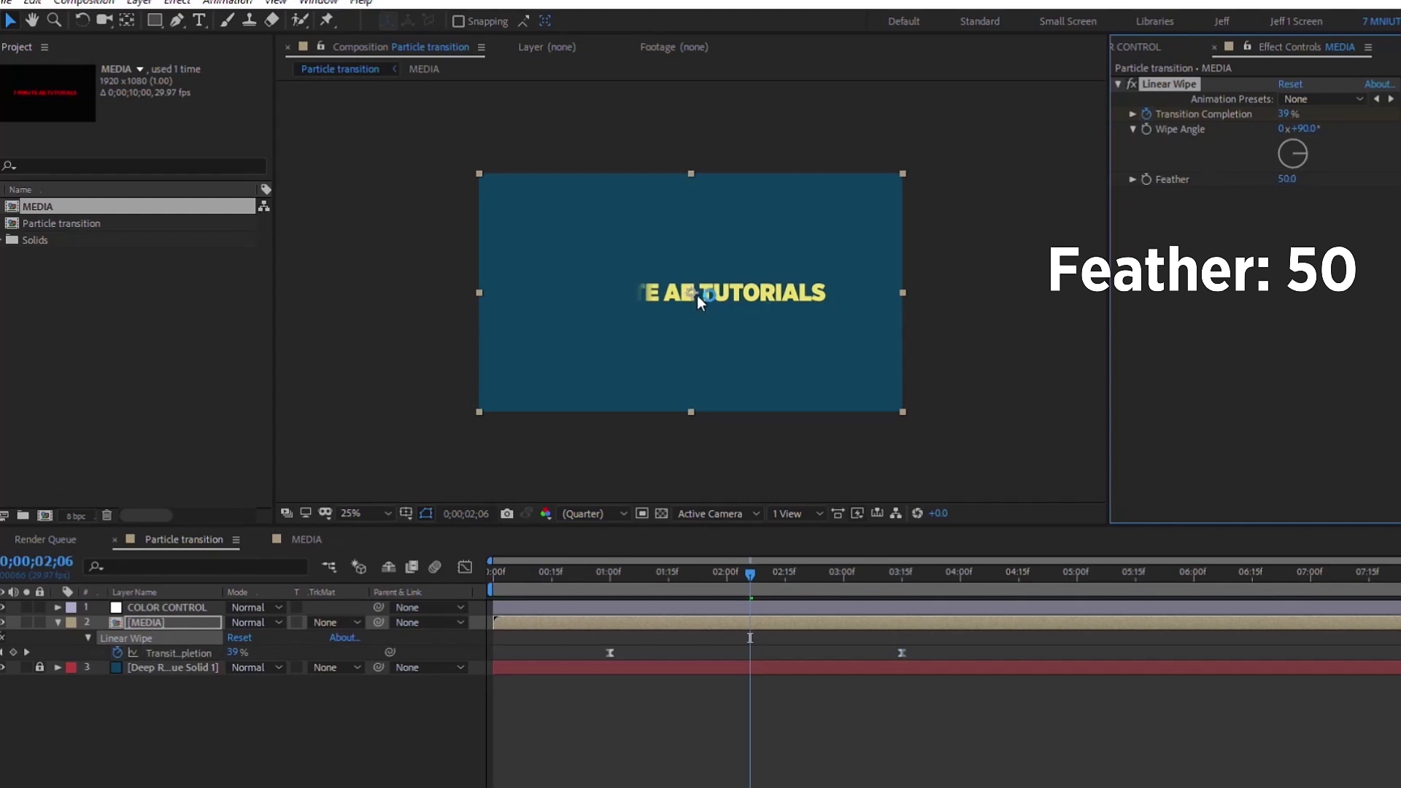
drag(752, 577, 739, 577)
key(period)
click(762, 574)
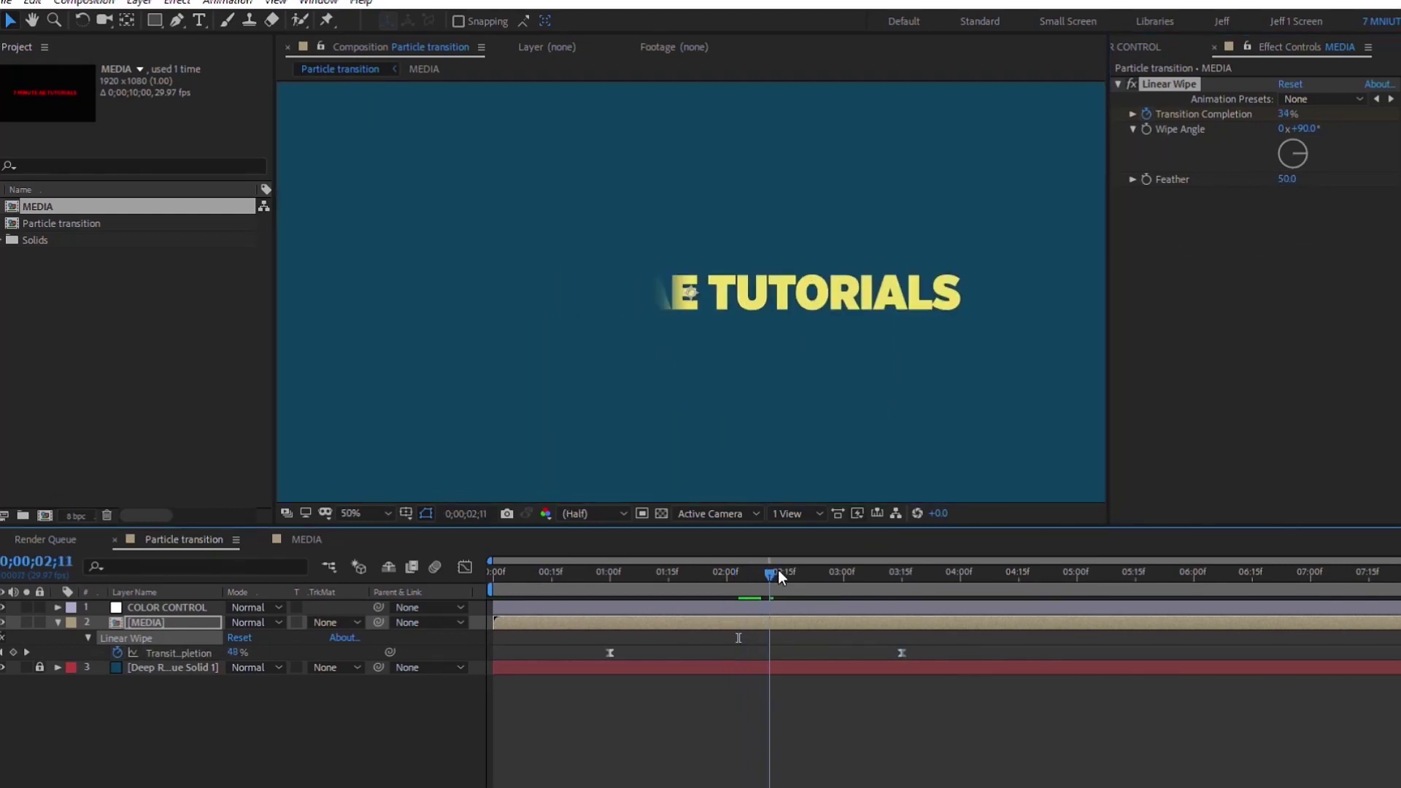
click(386, 513)
click(365, 532)
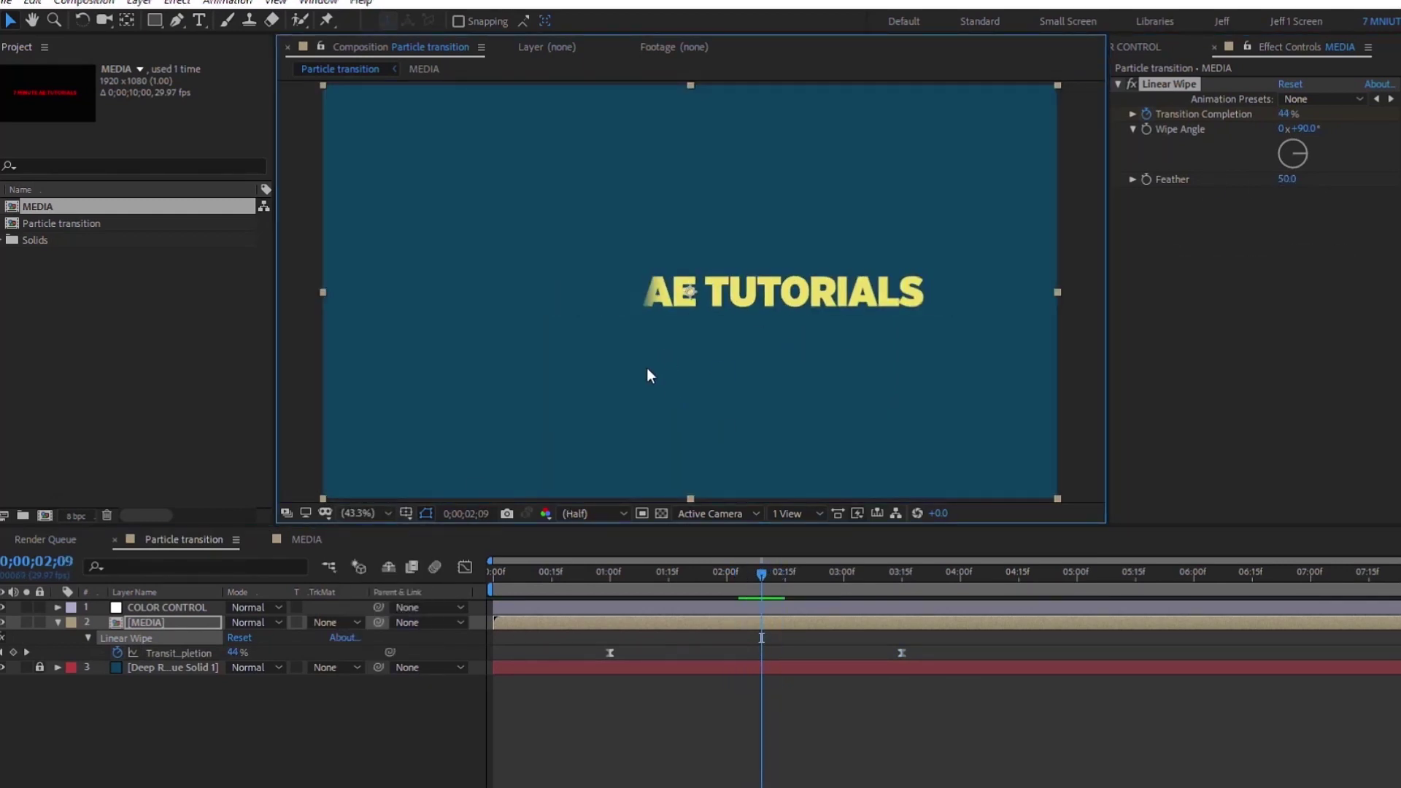
drag(611, 575, 816, 551)
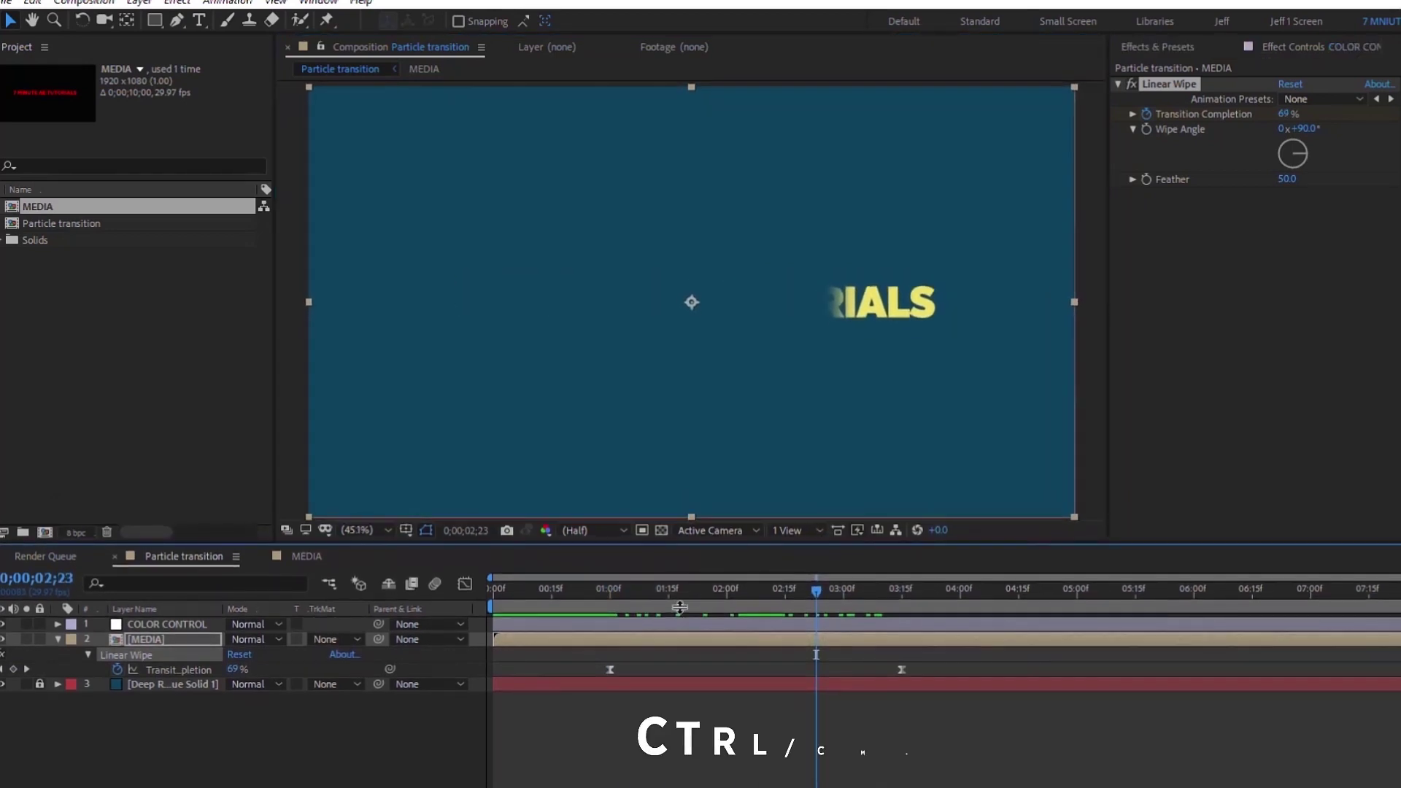
Duplicate the MEDIA layer at 0;00;01;00, name the copy FIRST EFFECT and remove its Linear Wipe.
key(j)
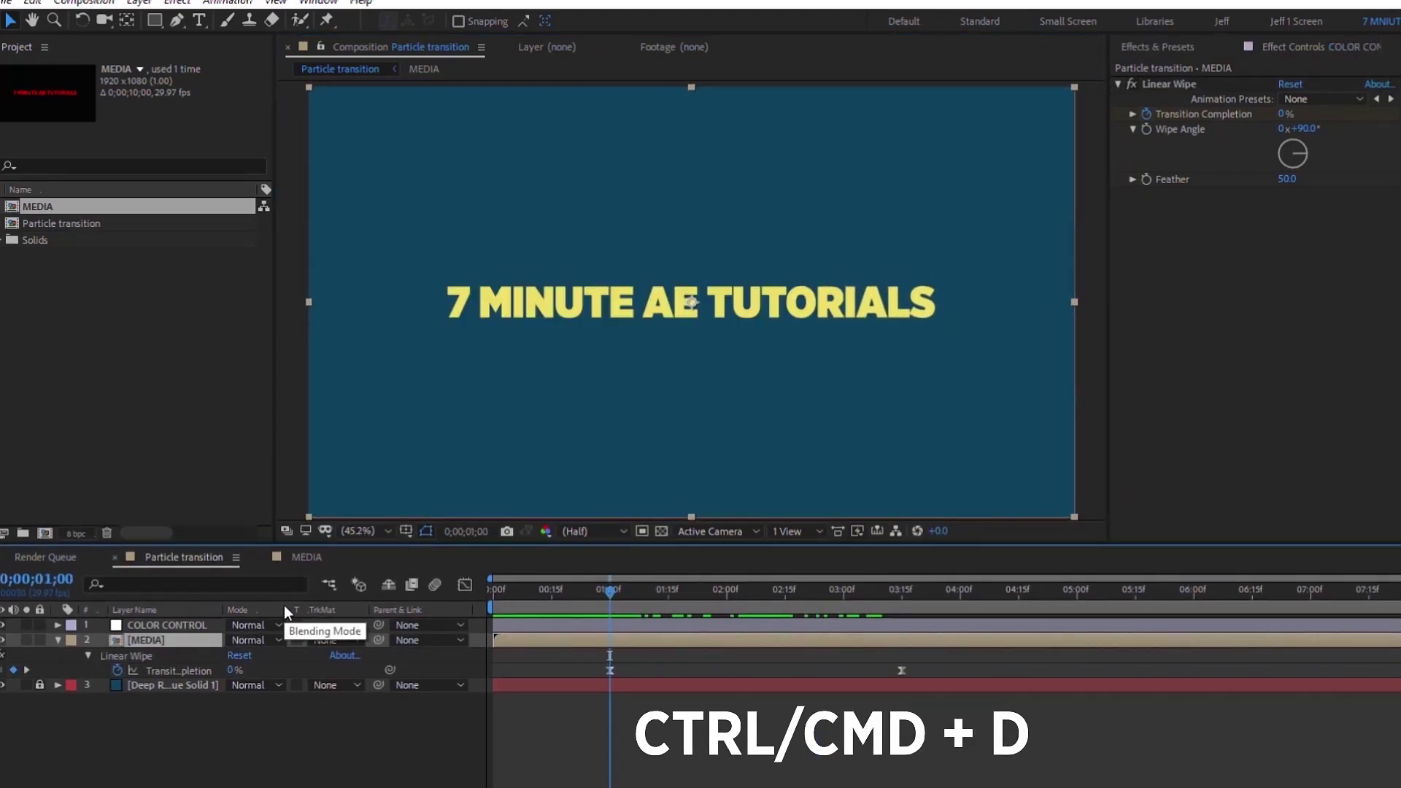
key(ctrl+d)
key(Return)
text(FIRST EFFECTS)
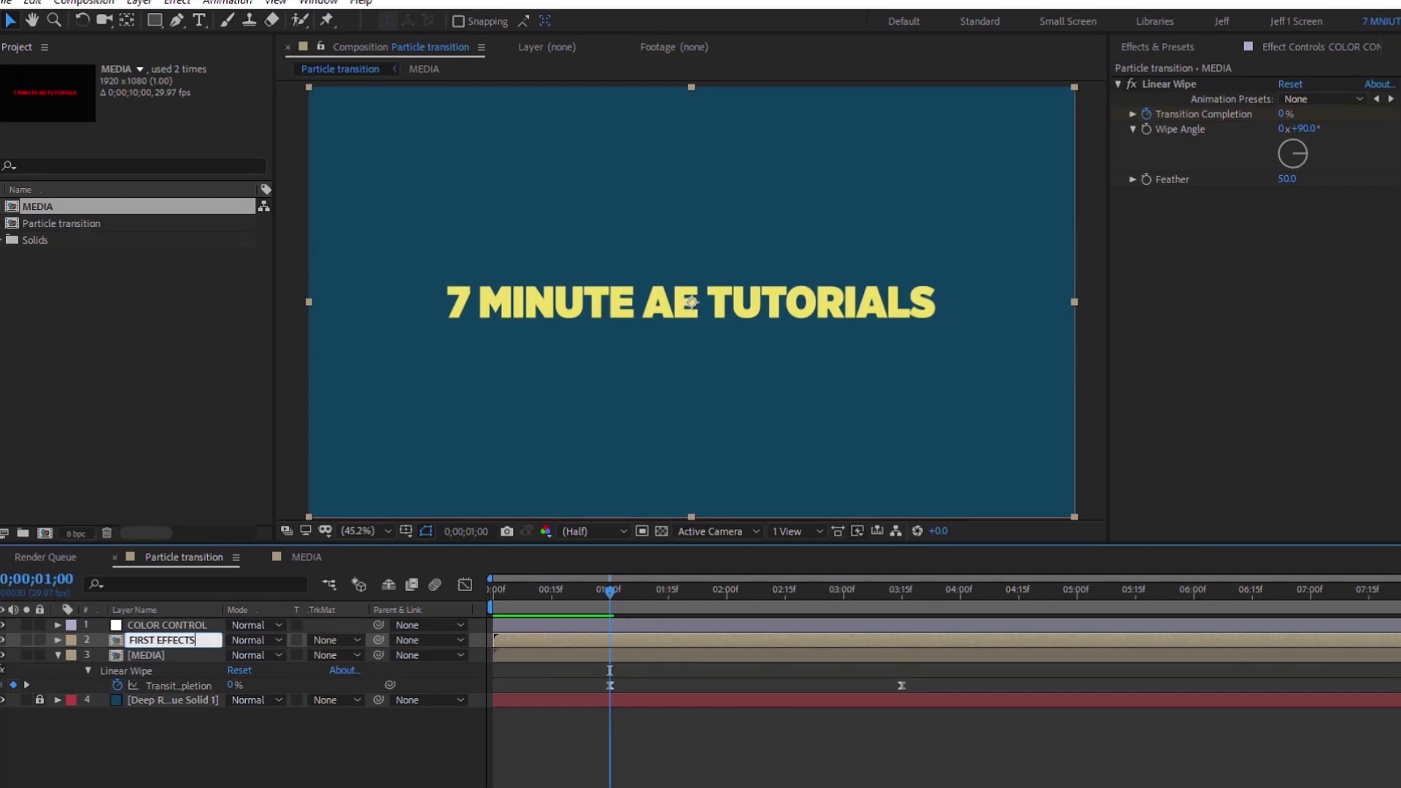
click(1154, 83)
Unlock the effect controls held on COLOR CONTROL, and find and apply CC Particle Systems II to the FIRST EFFECT layer.
click(1141, 46)
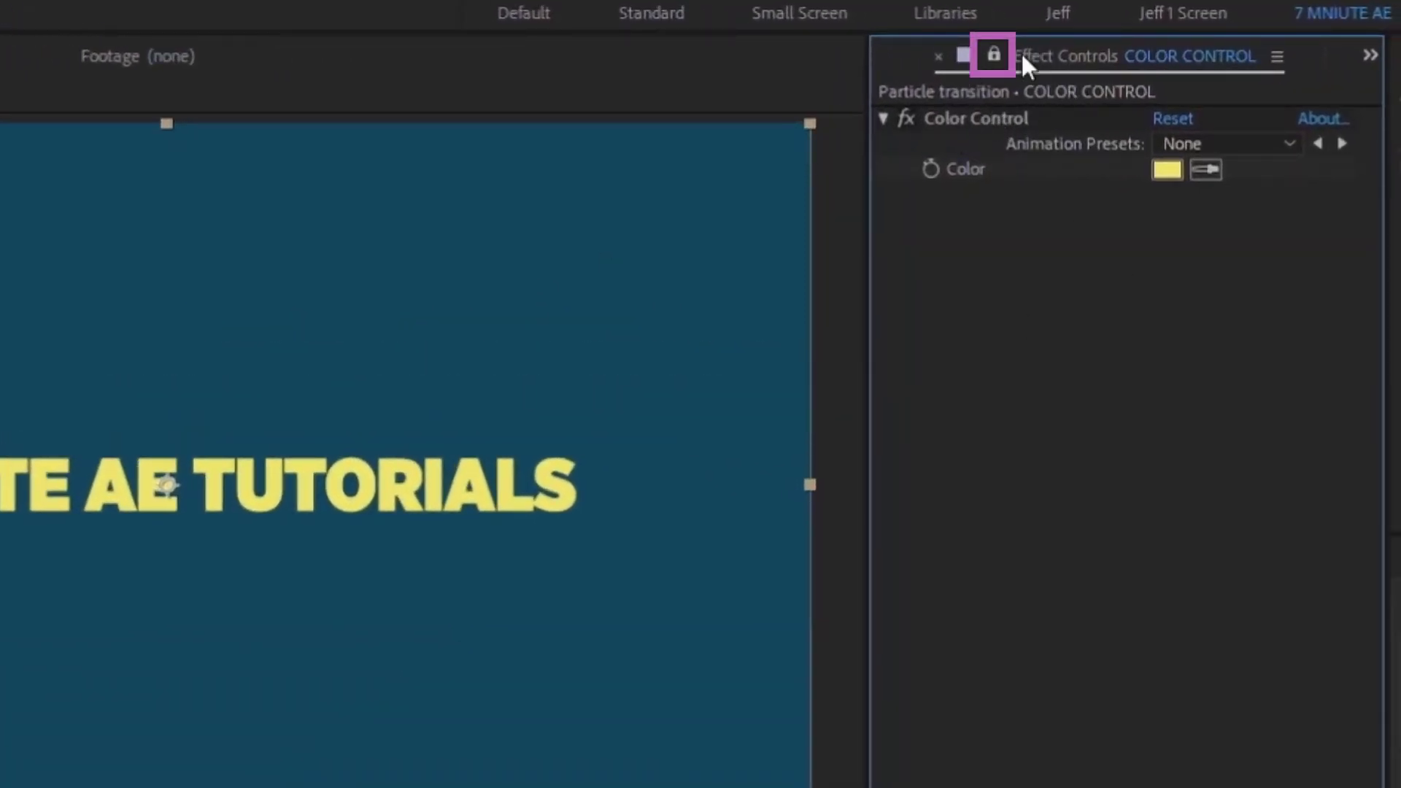
click(992, 52)
key(ctrl+5)
click(966, 96)
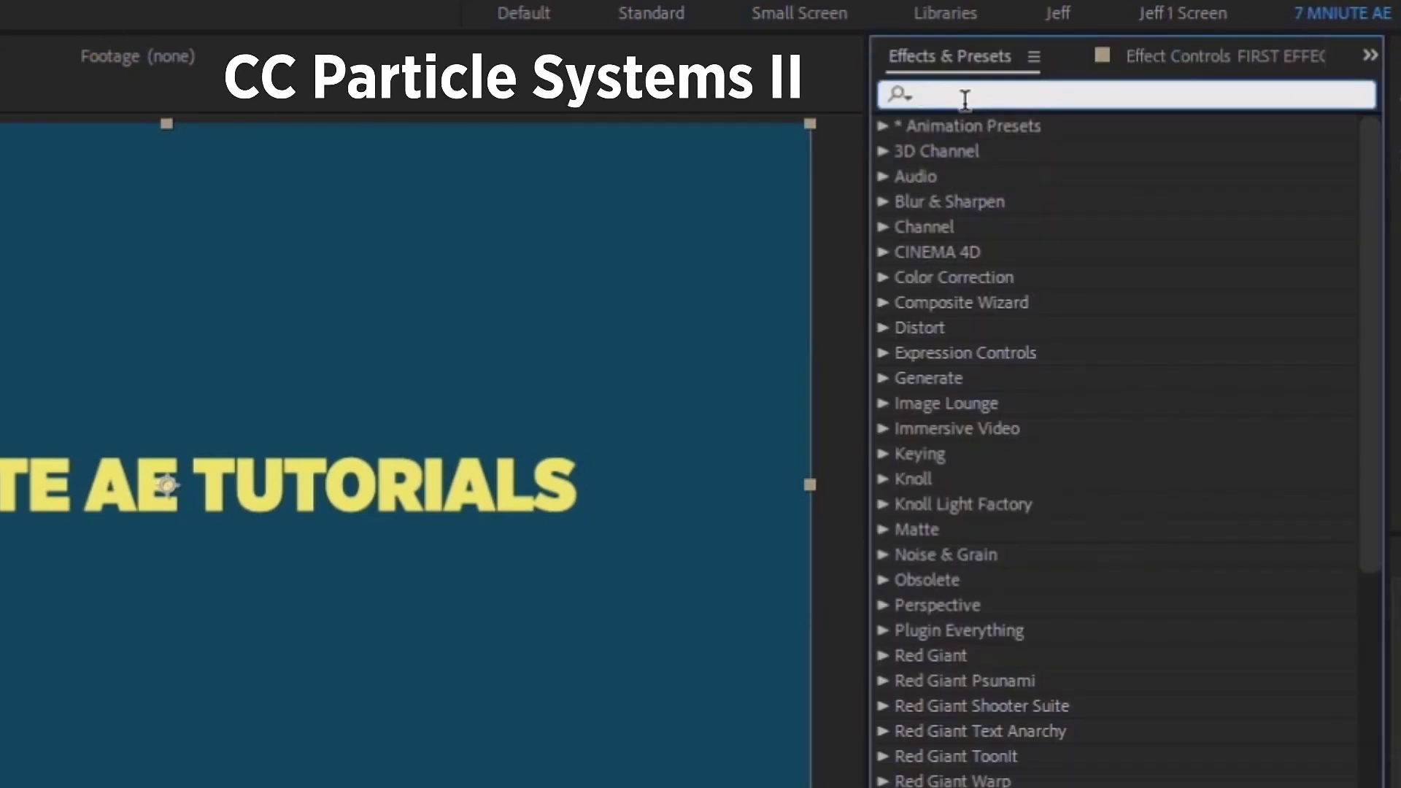
text(particle)
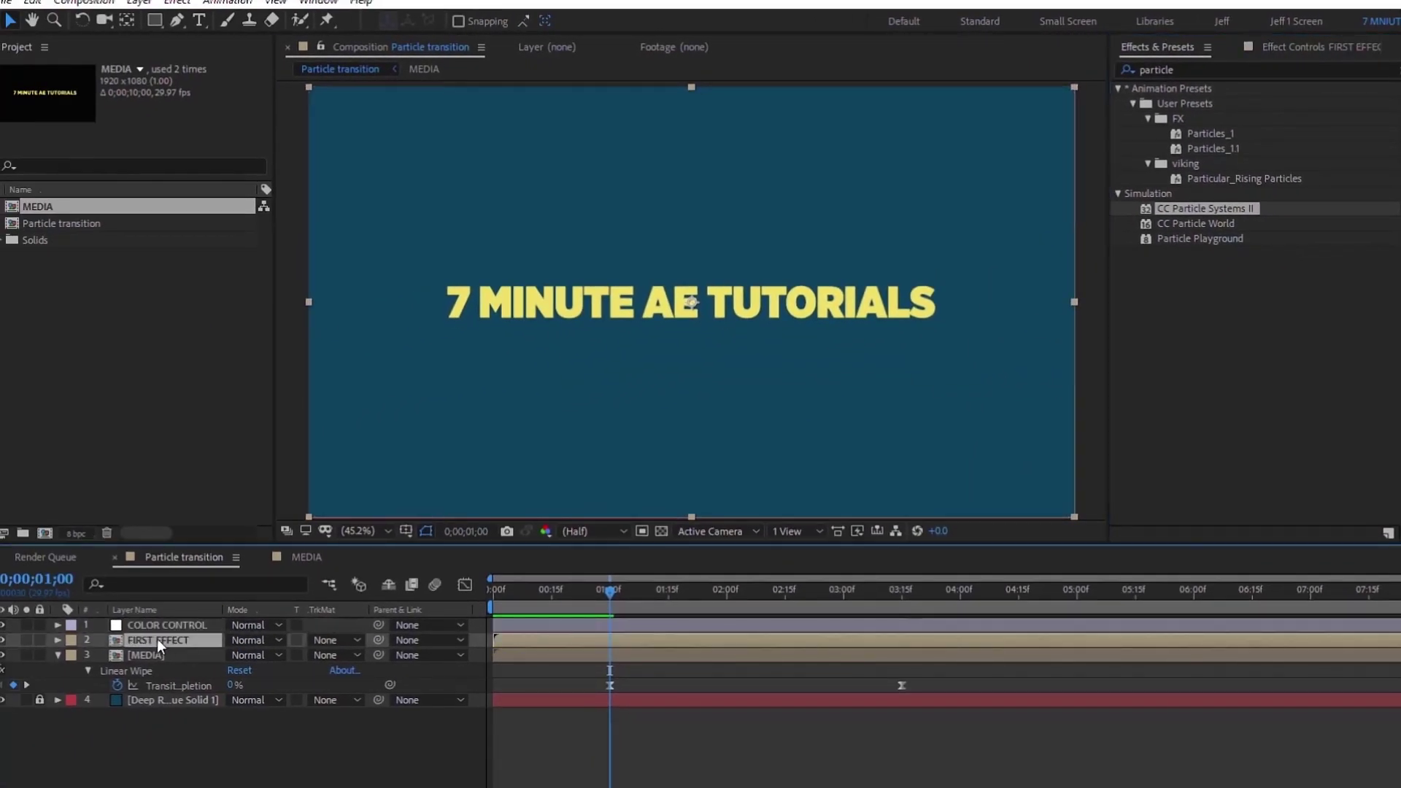
double_click(1176, 208)
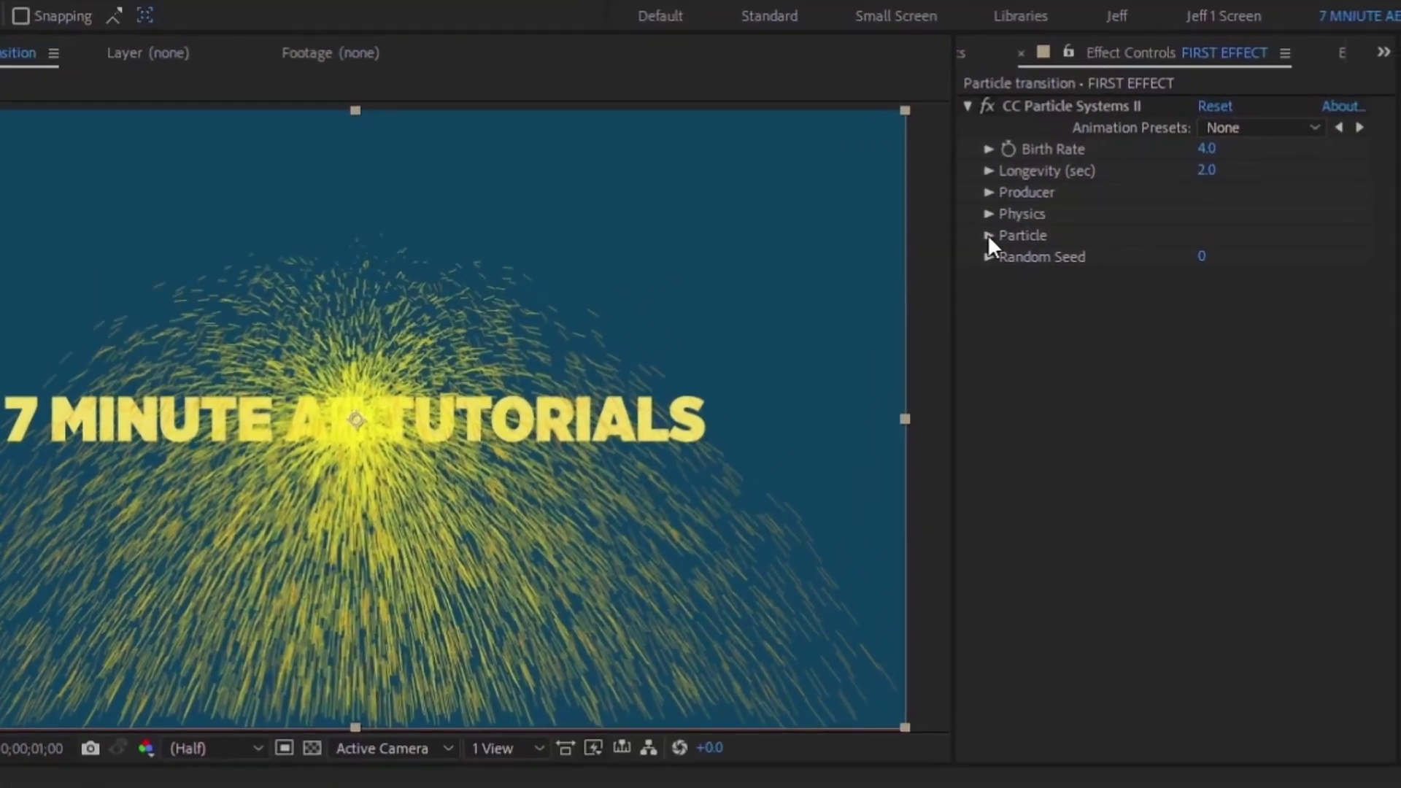
Turn on Source Alpha Inheritance for the particles and move the particle producer back to the composition's center.
click(1124, 178)
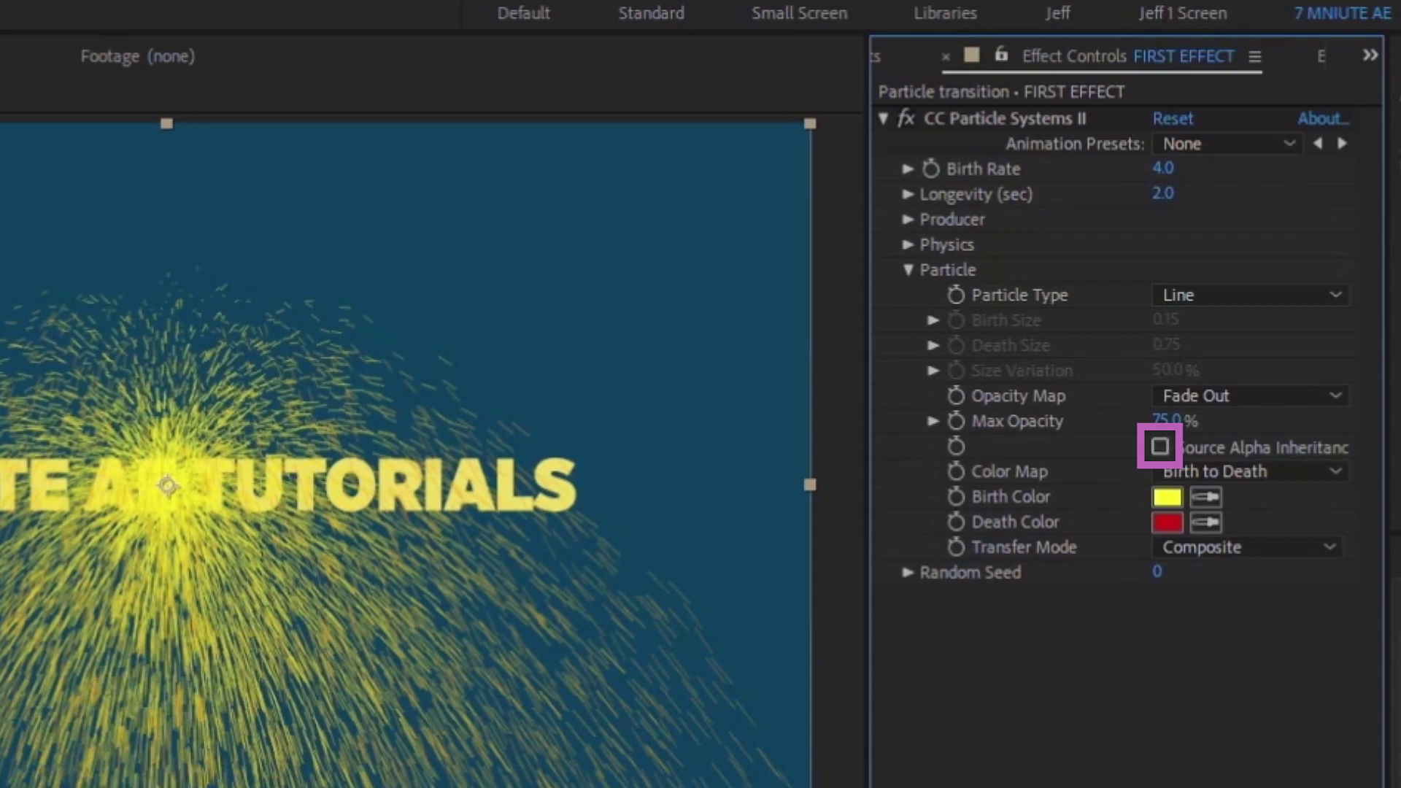
click(1160, 445)
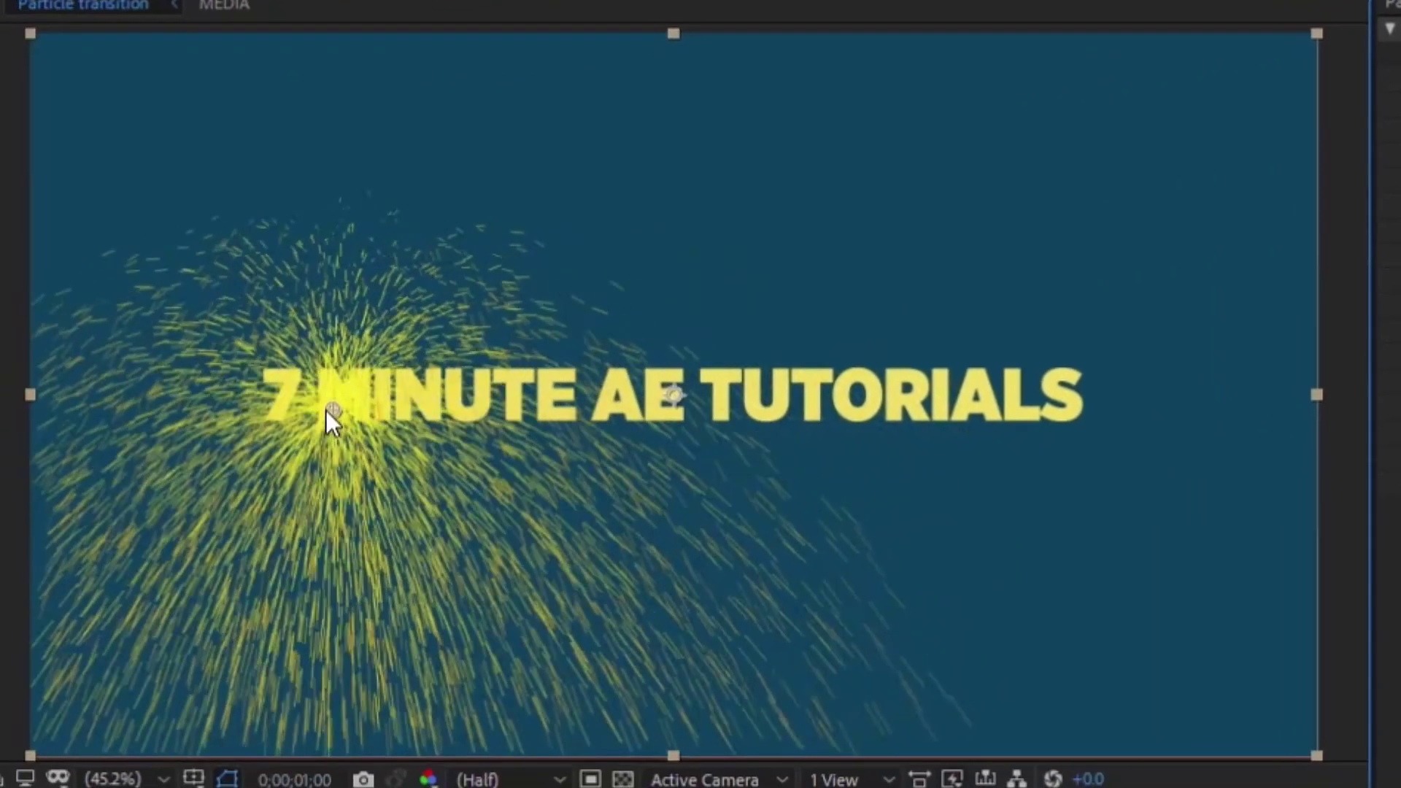
drag(326, 410, 673, 395)
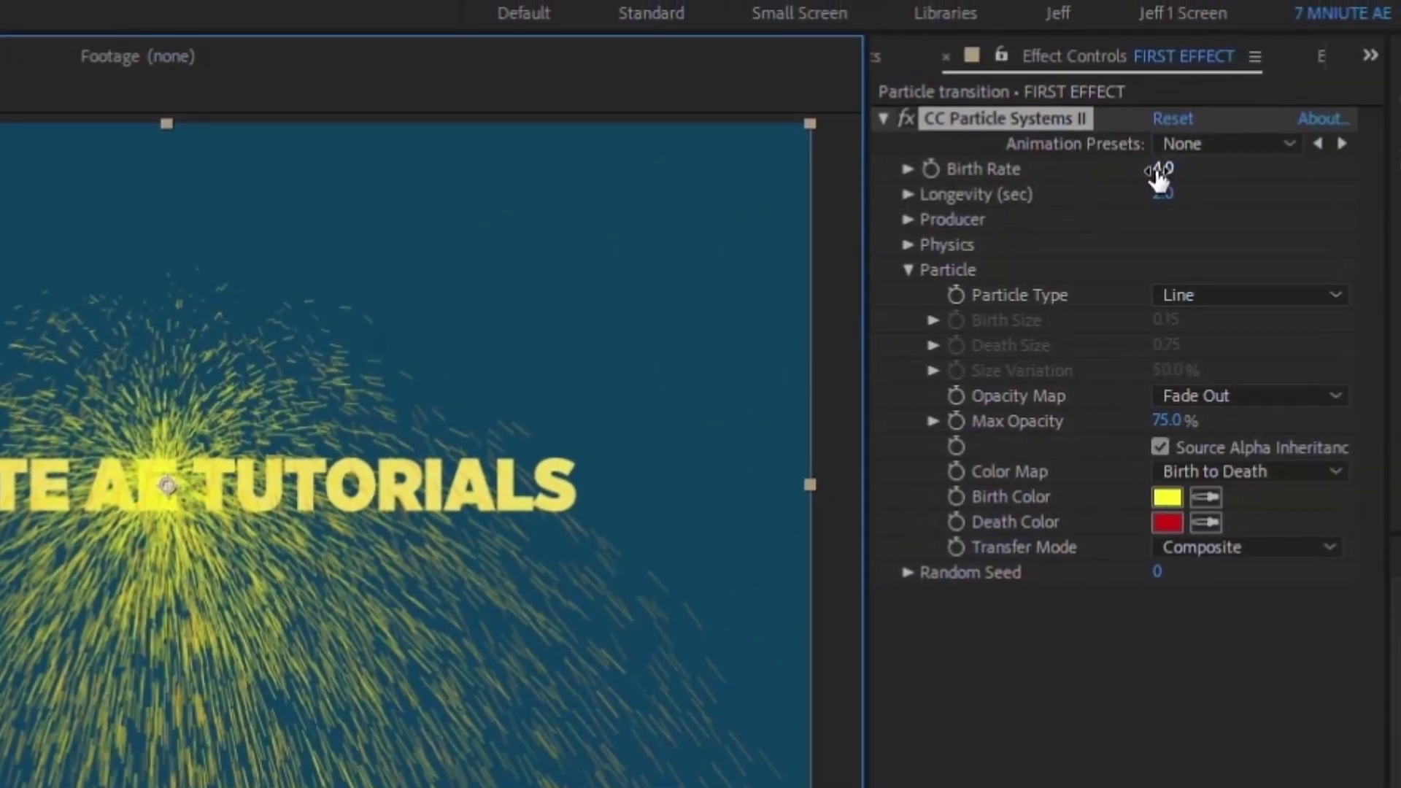
Set the CC Particle Systems II Birth Rate to 35 and Longevity to 4 seconds.
click(1160, 171)
text(35)
key(Return)
click(1162, 193)
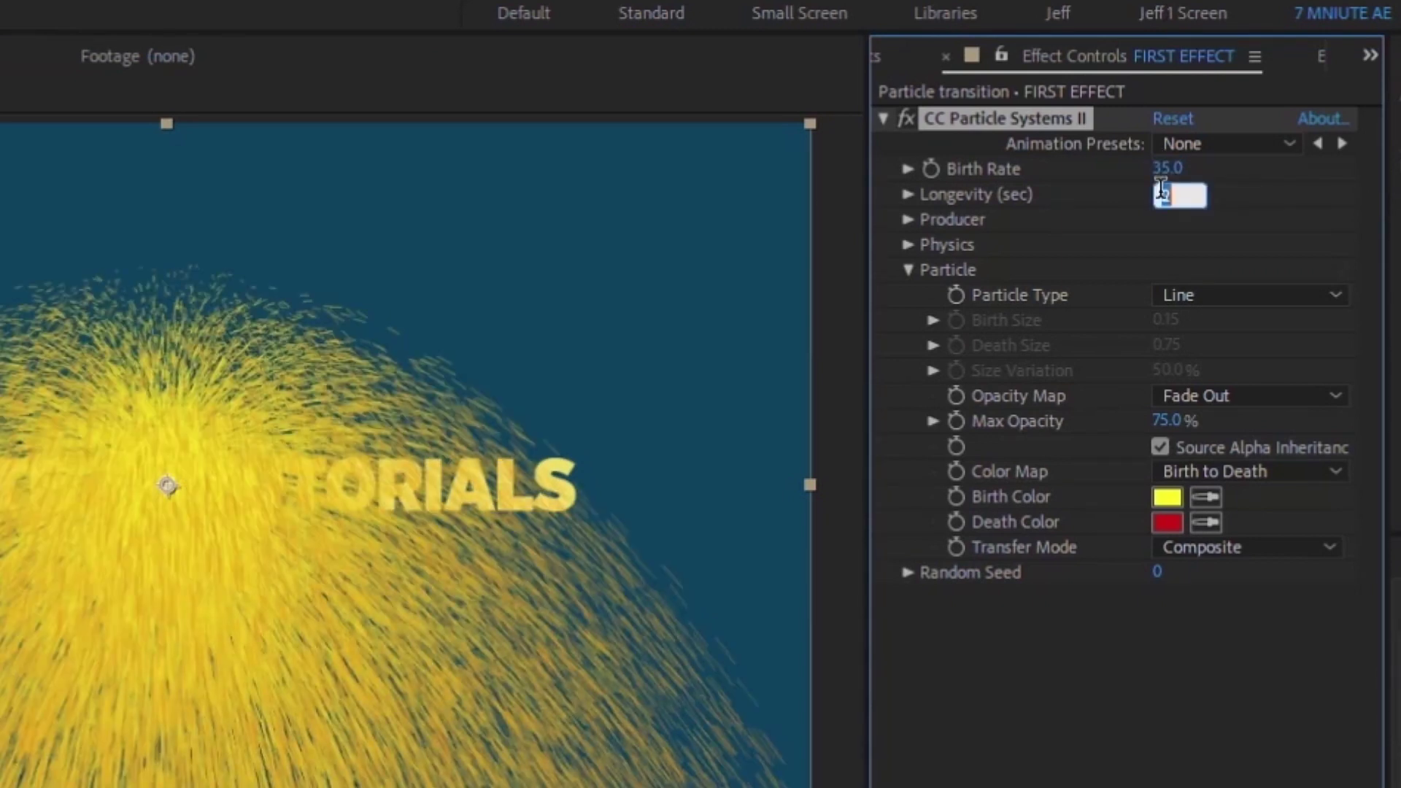
text(4)
key(Return)
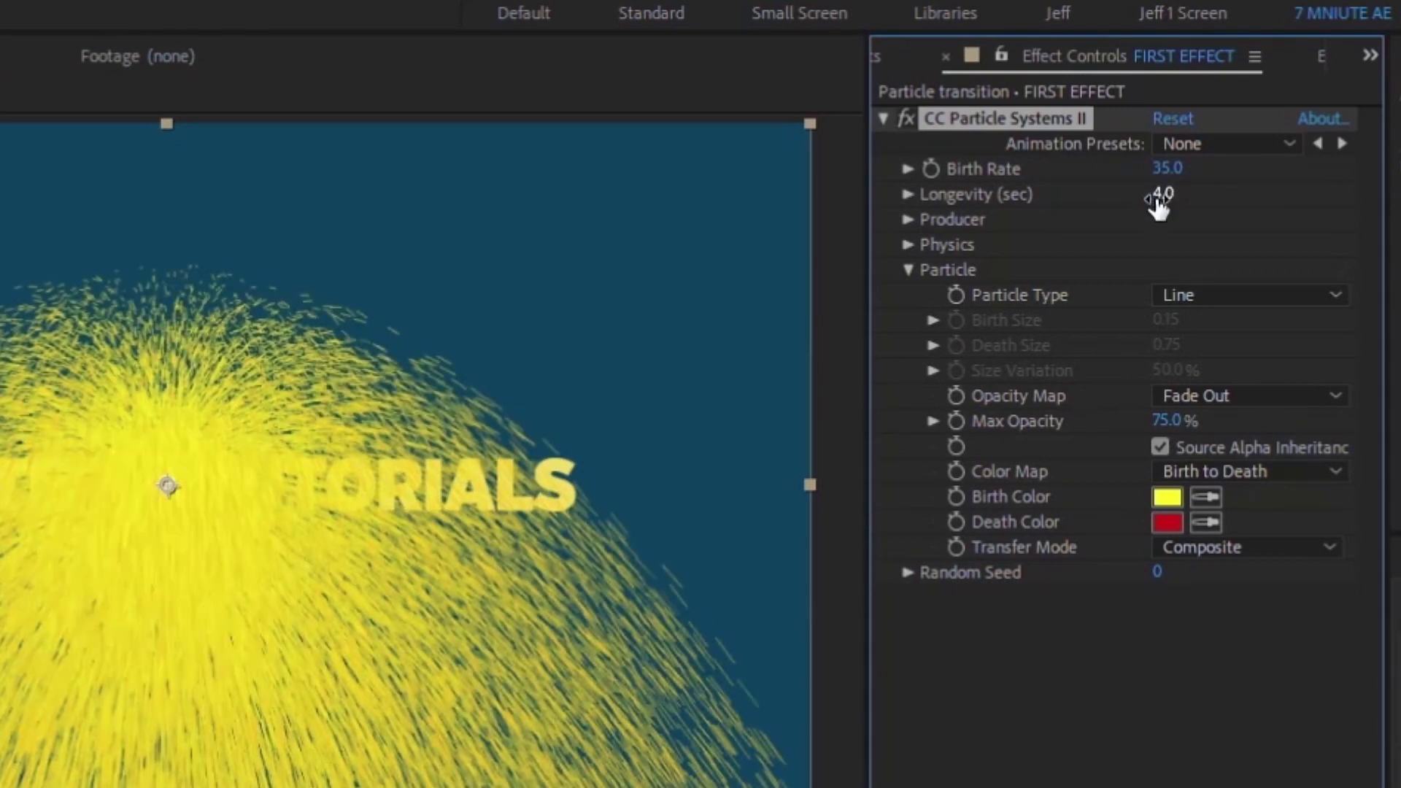
Set the Producer Position's X value to 0 and keyframe the position at 0;00;01;00.
click(904, 217)
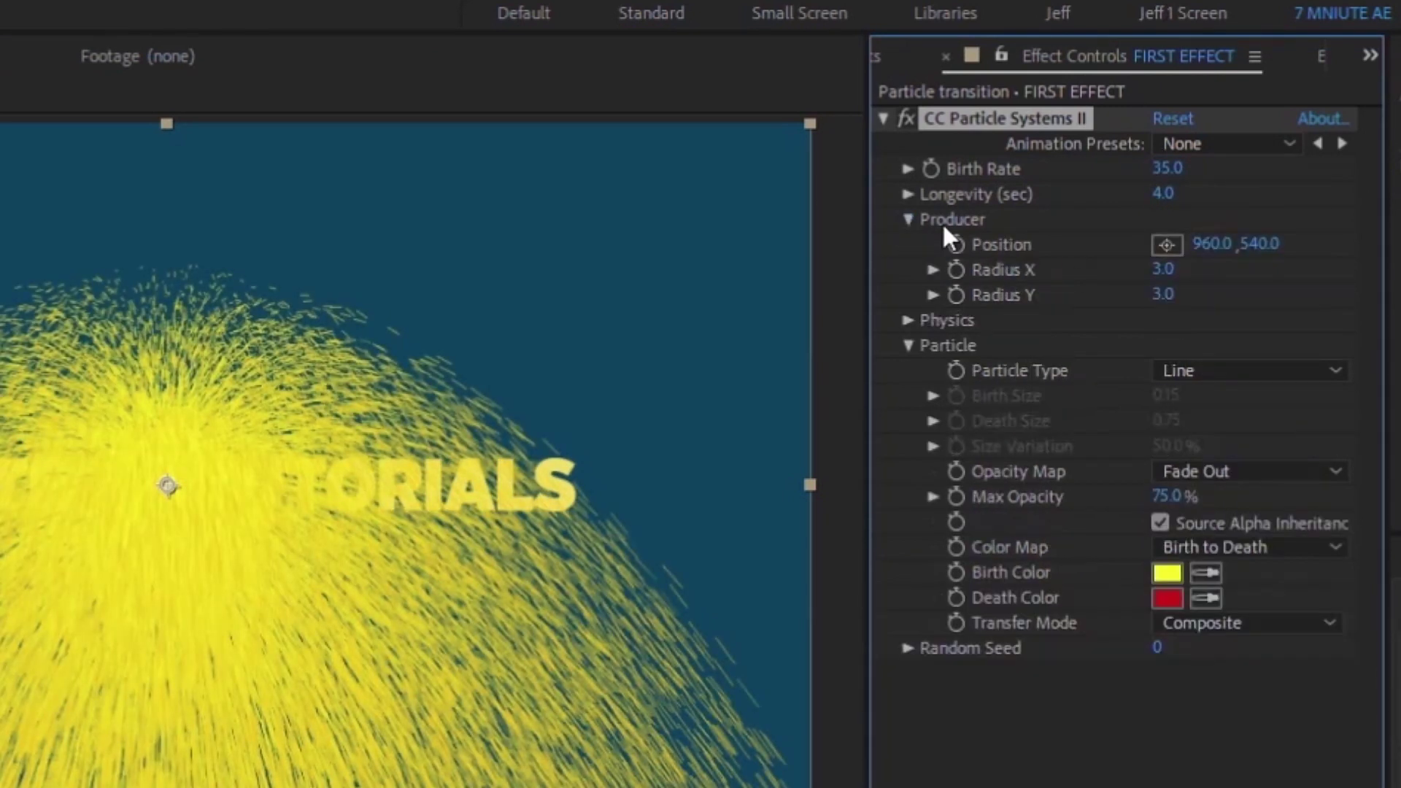
click(1200, 246)
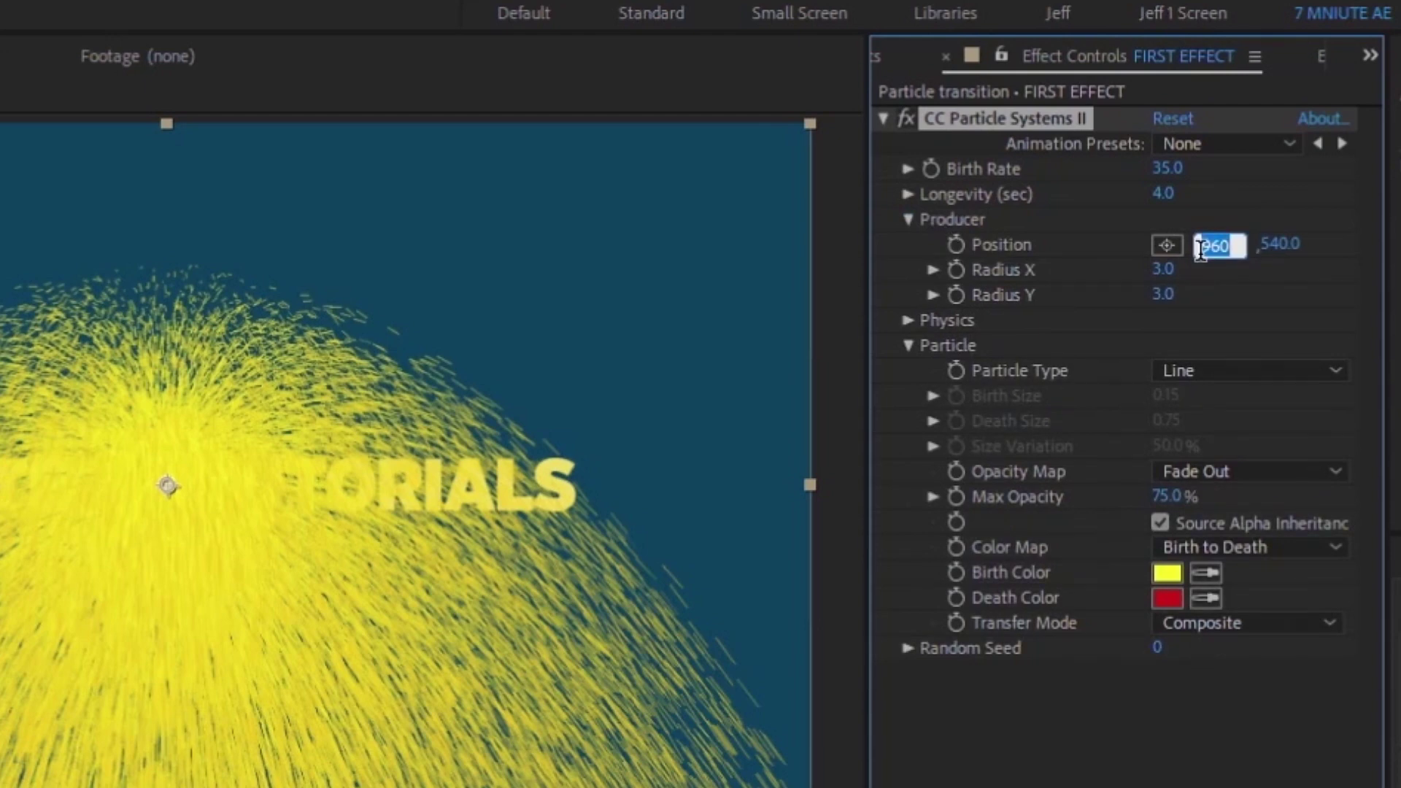
text(0)
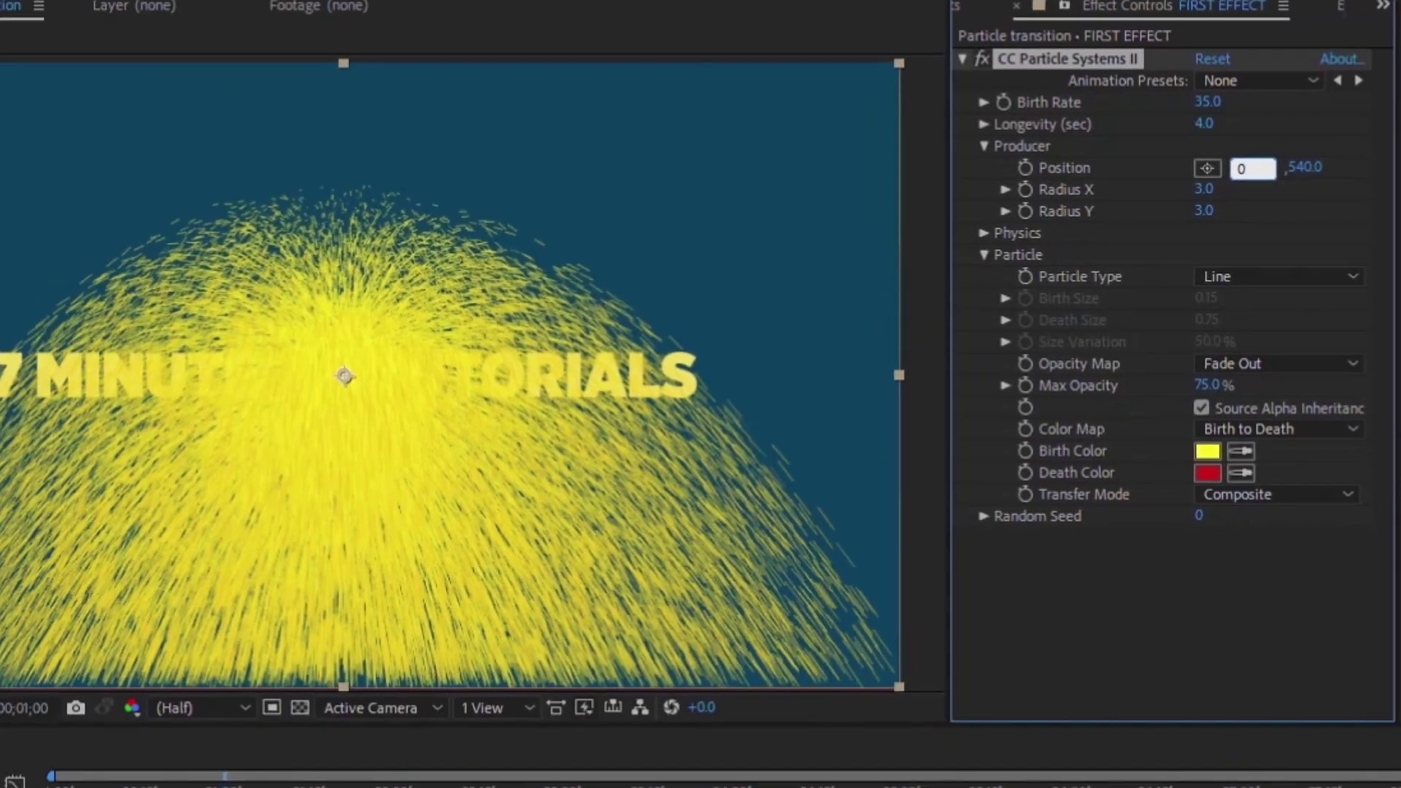
key(Return)
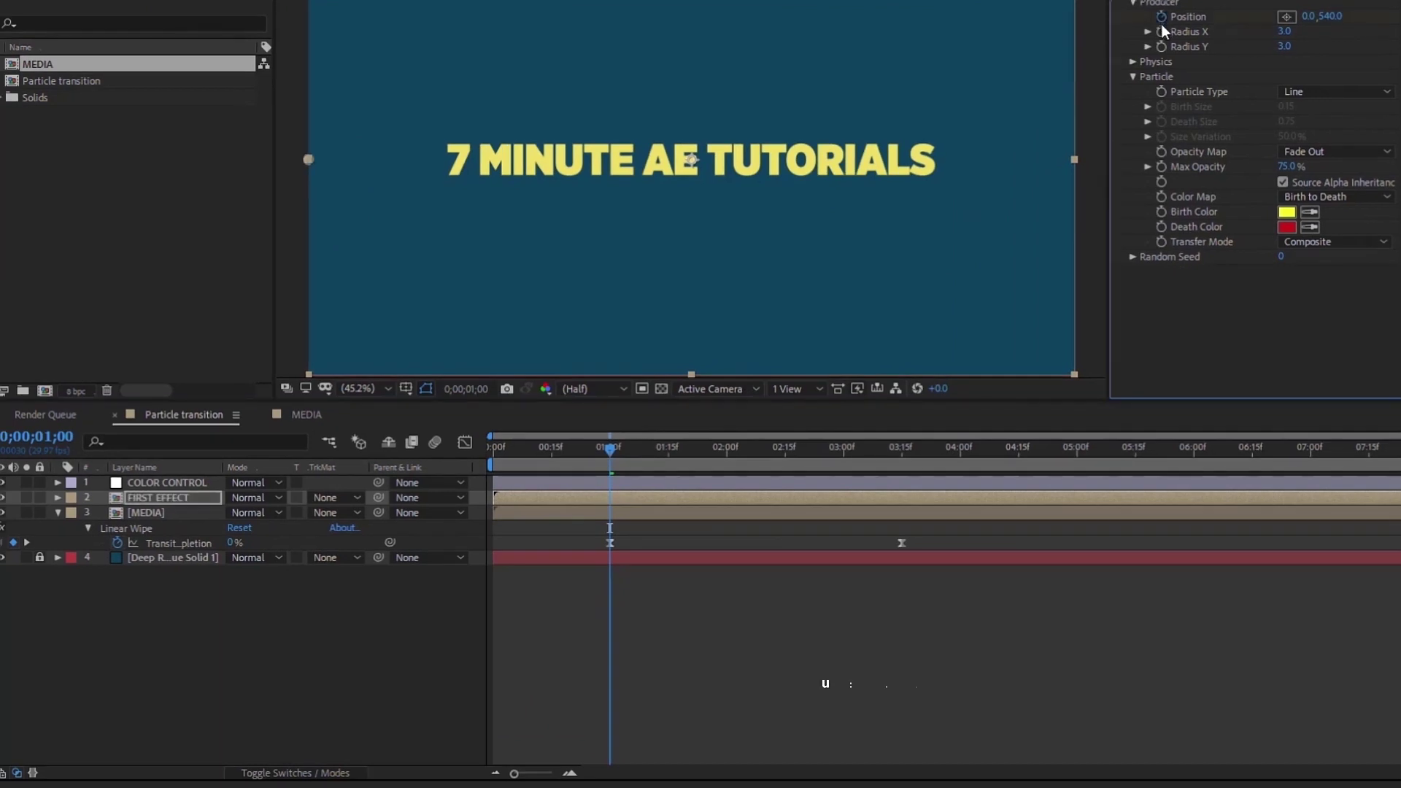
Reveal FIRST EFFECT's keyframes and apply Easy Ease to the Producer Position keyframe at 0;00;01;00.
key(u)
right_click(609, 528)
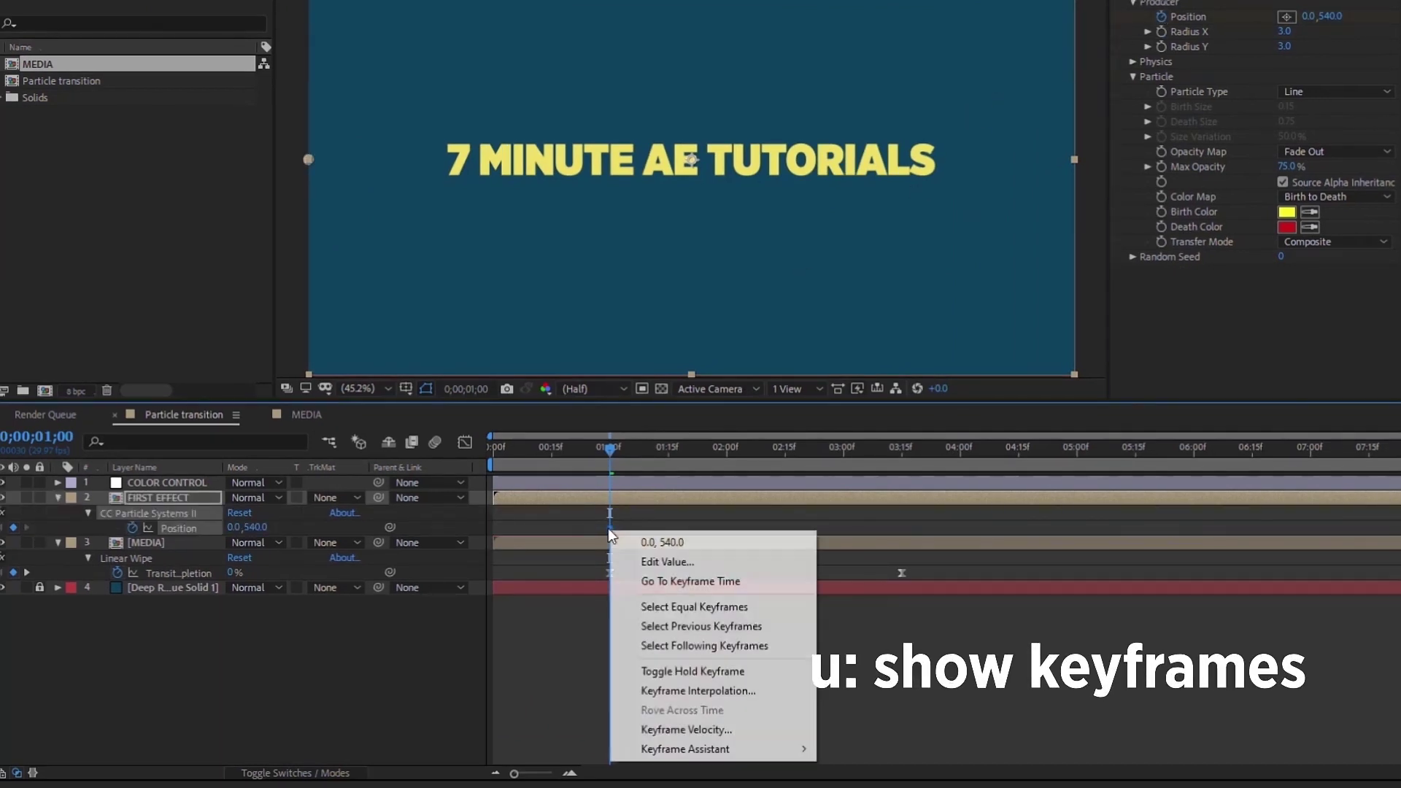
mouse_move(685, 748)
click(861, 632)
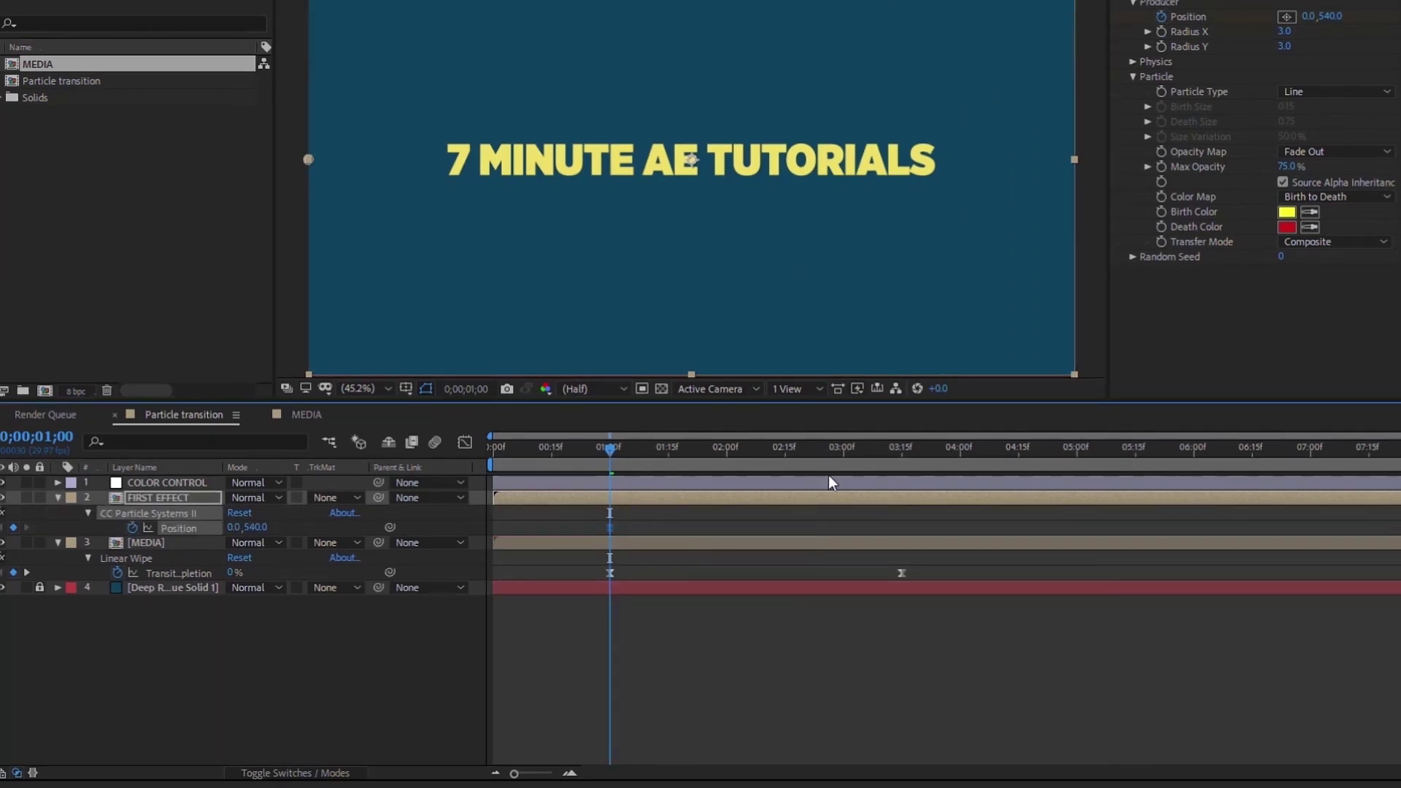
Keyframe the Producer Position's X value at 1920 at 0;00;03;15.
drag(782, 451, 904, 450)
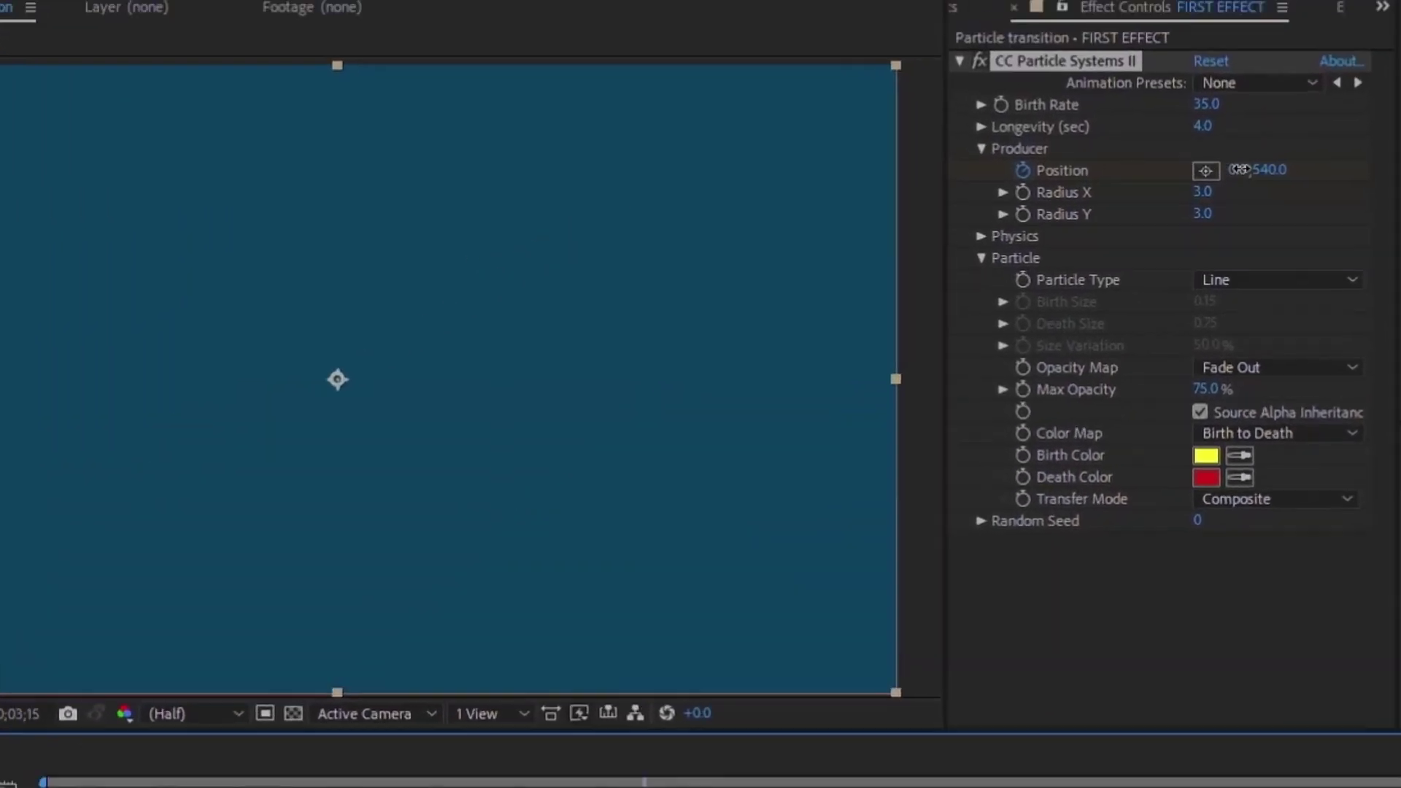
click(1300, 33)
text(1920)
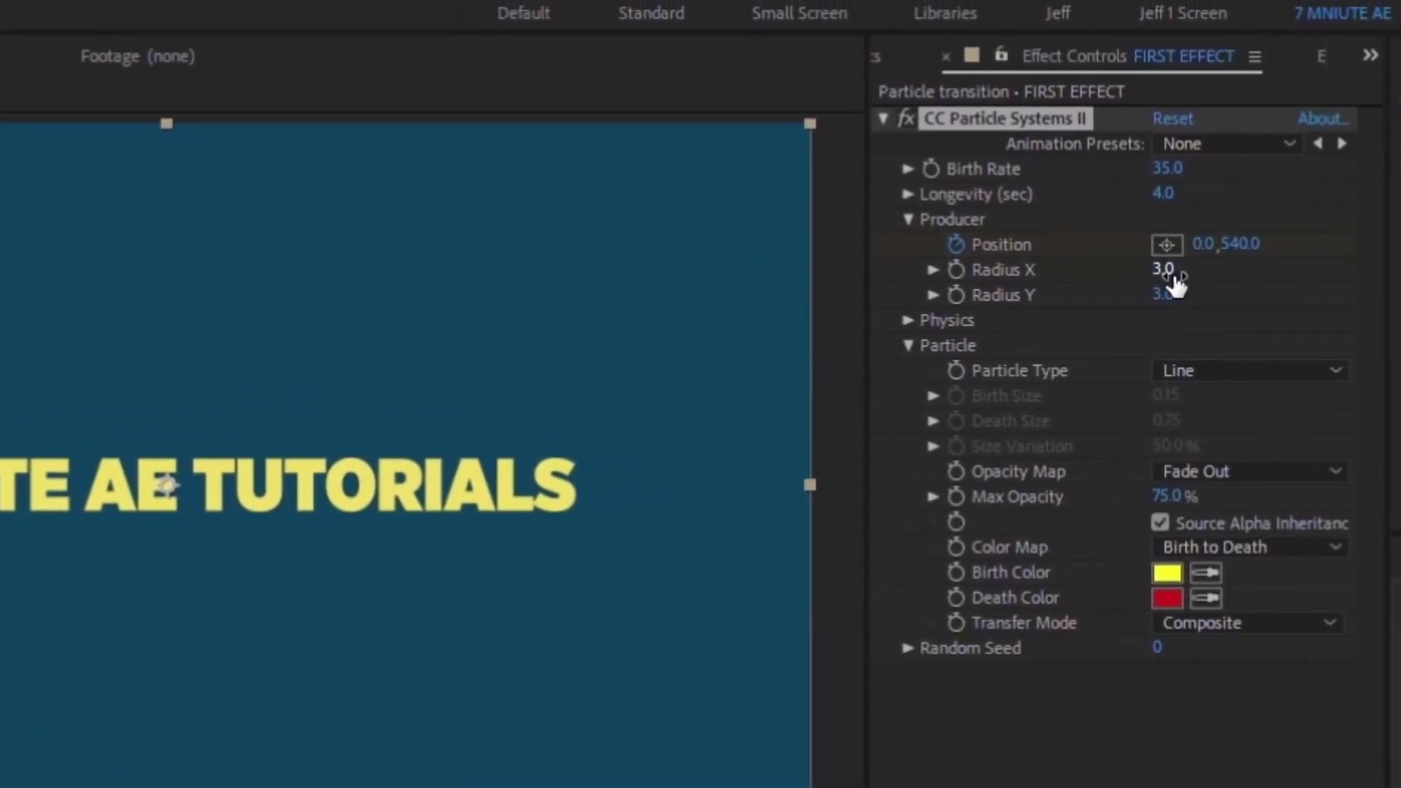
Set the particle producer's Radius X to 1 and Radius Y to 13, and scrub through the particle animation.
click(1167, 268)
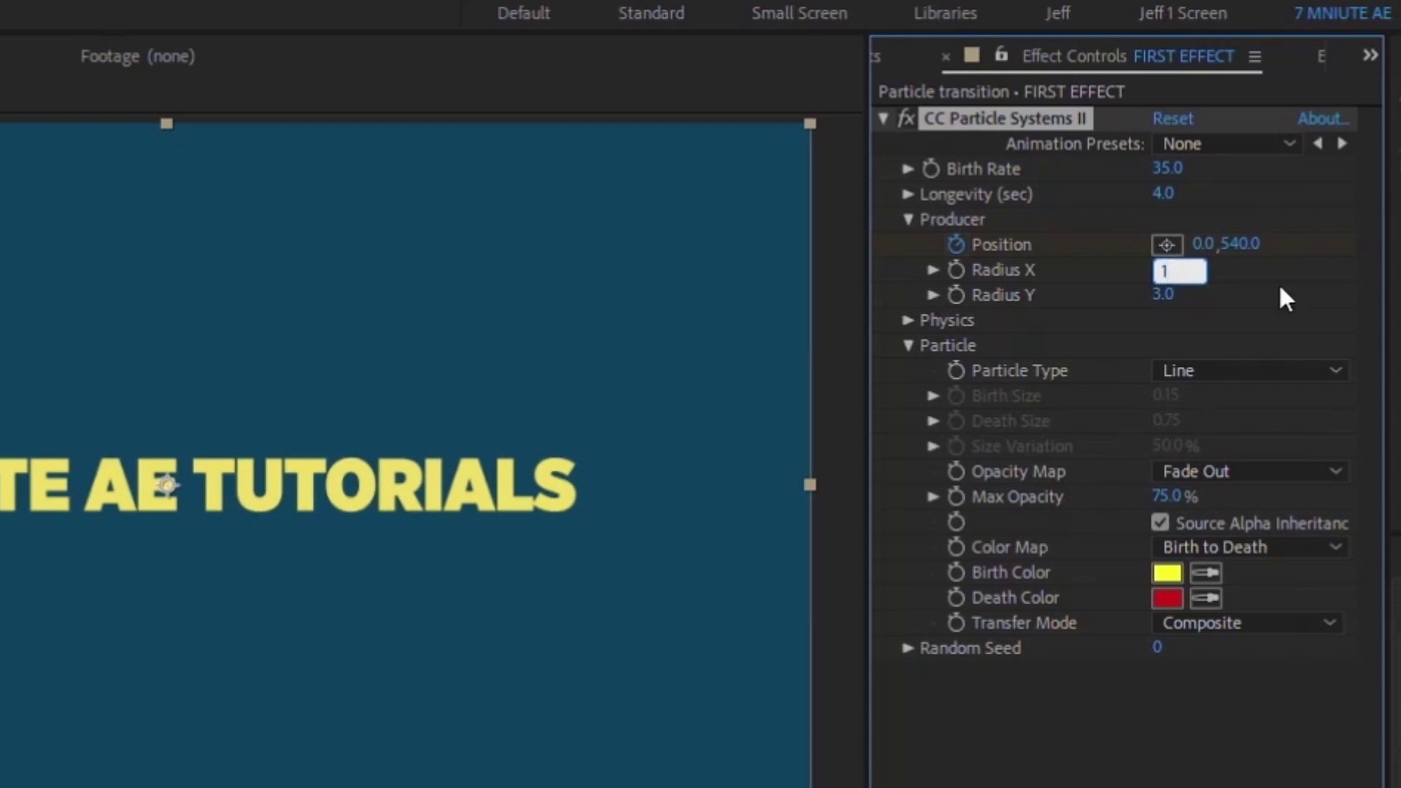
text(13)
key(Return)
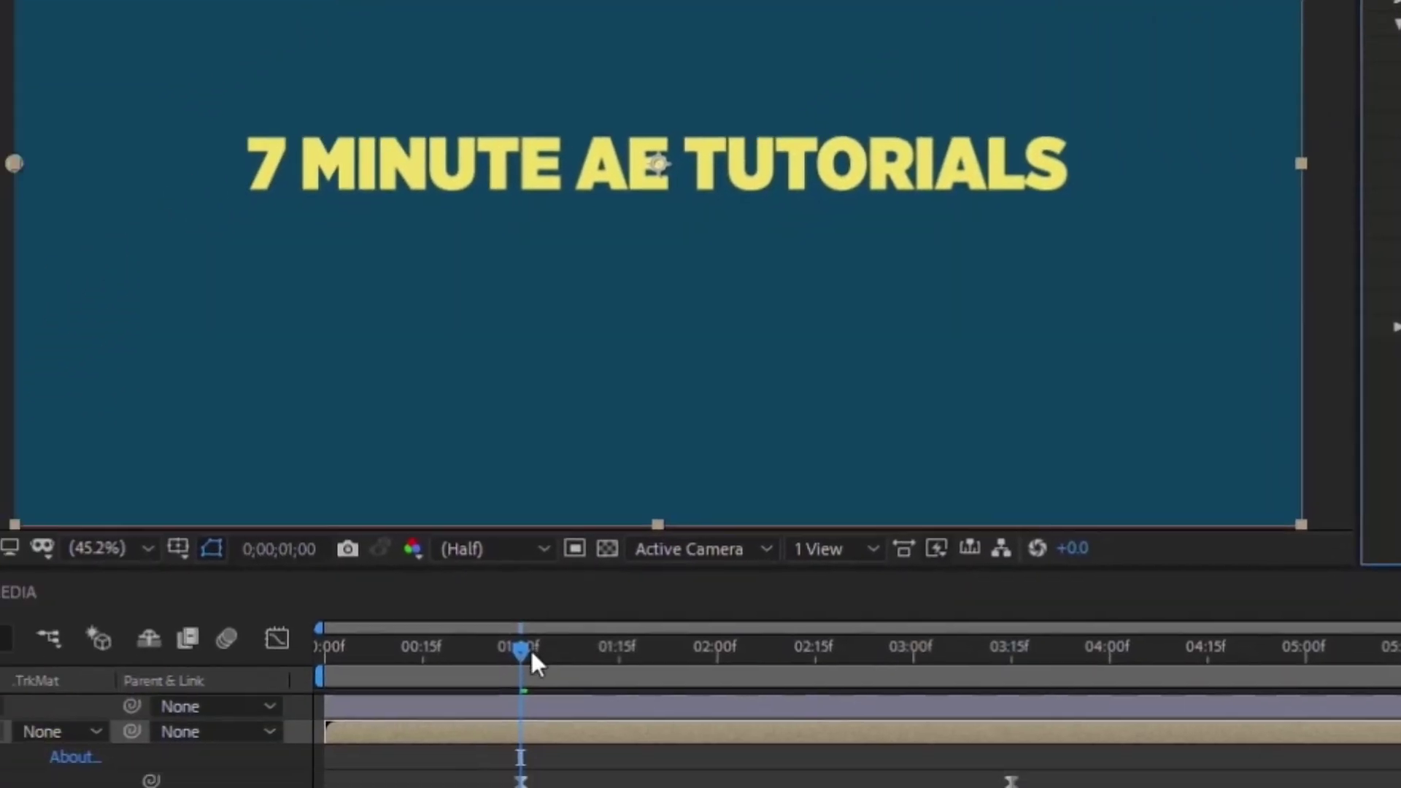
drag(532, 657, 1194, 313)
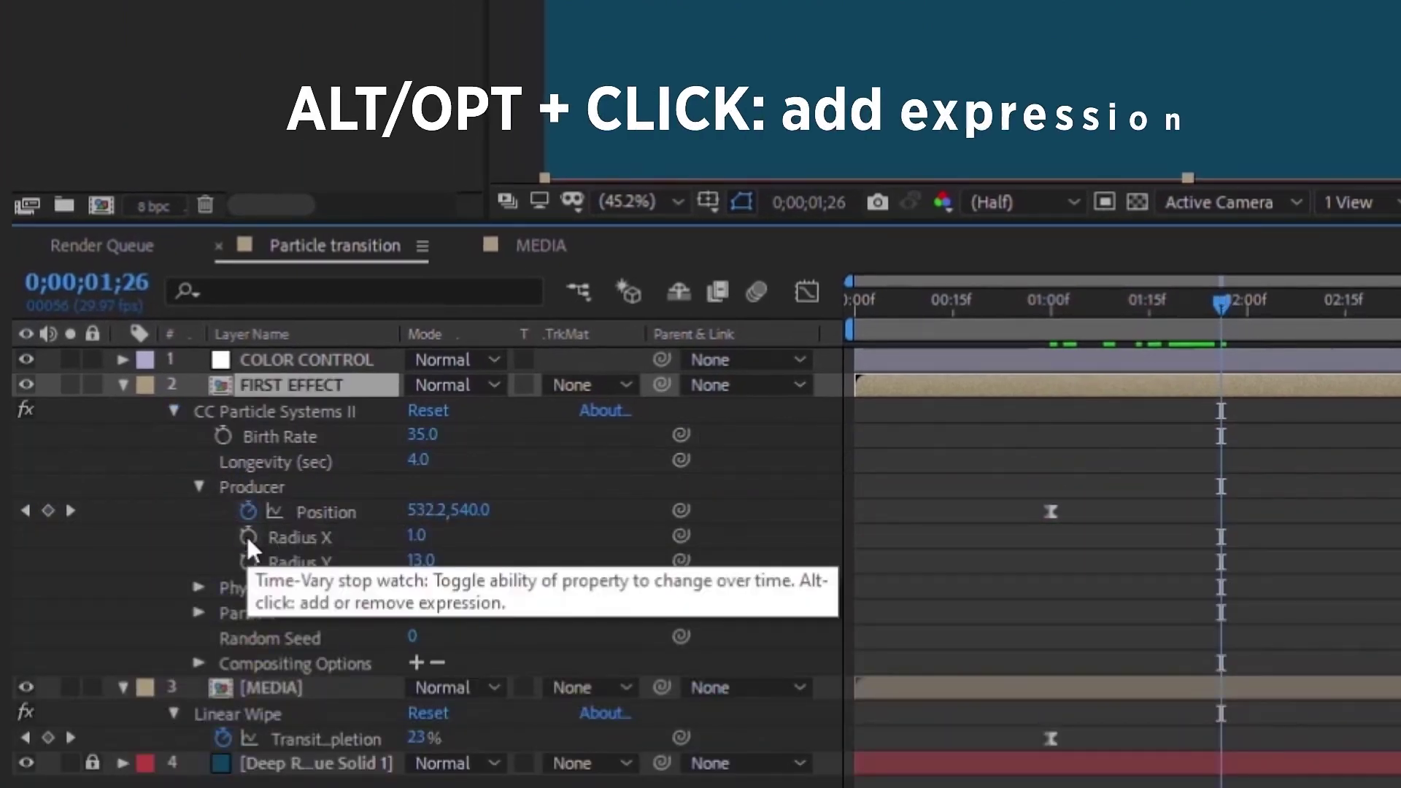
Add the expression wiggle(10,1) to FIRST EFFECT's Radius X property.
alt+click(249, 537)
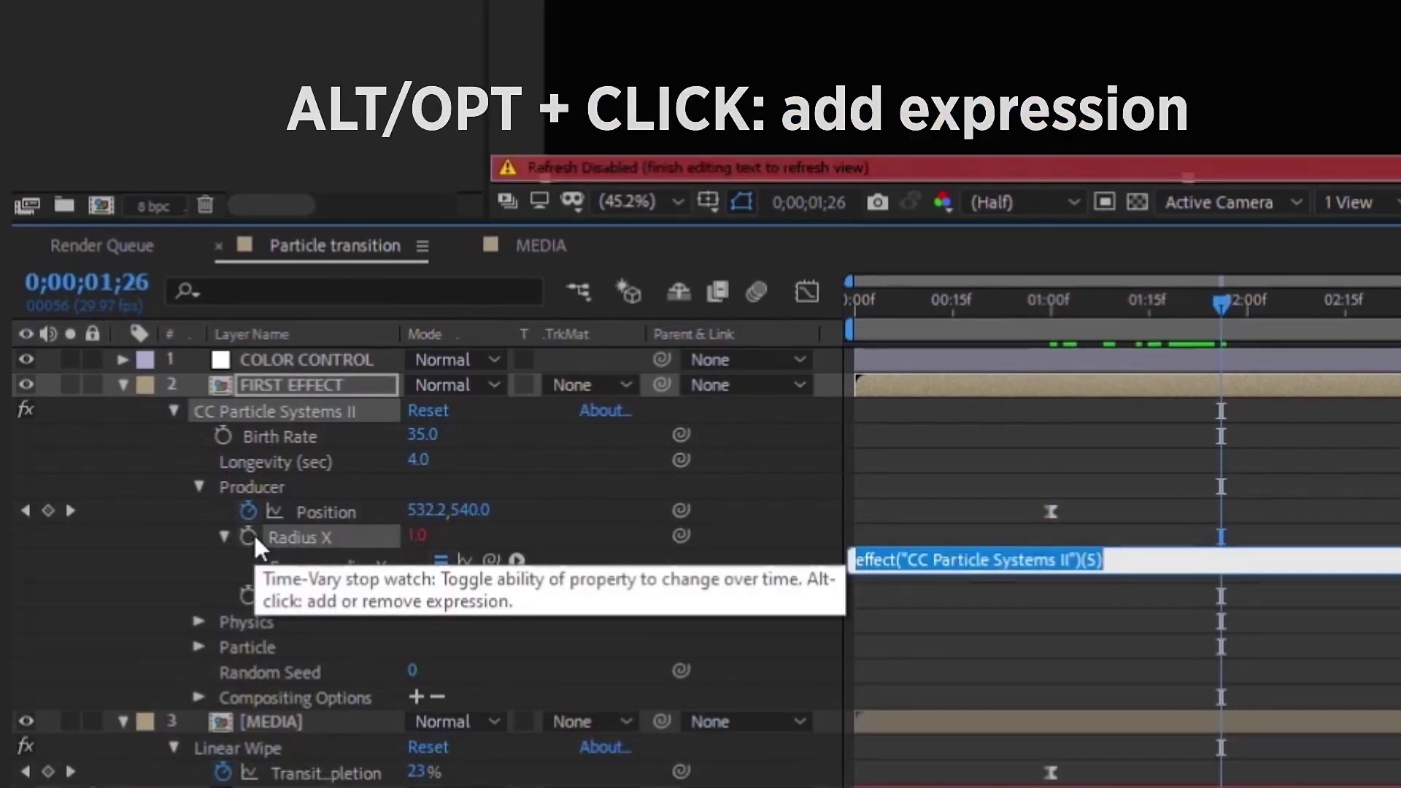
text(wiggle()
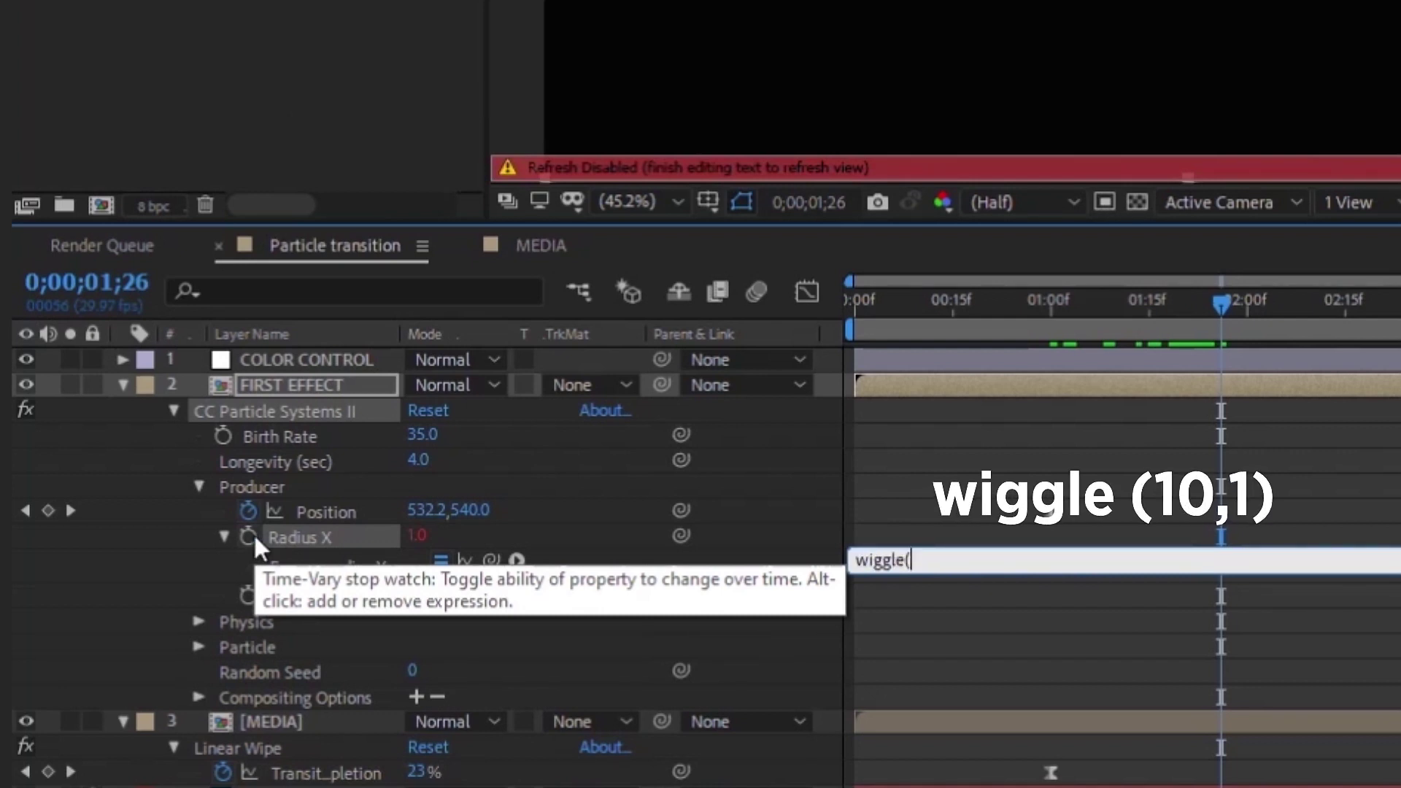
text(10,1))
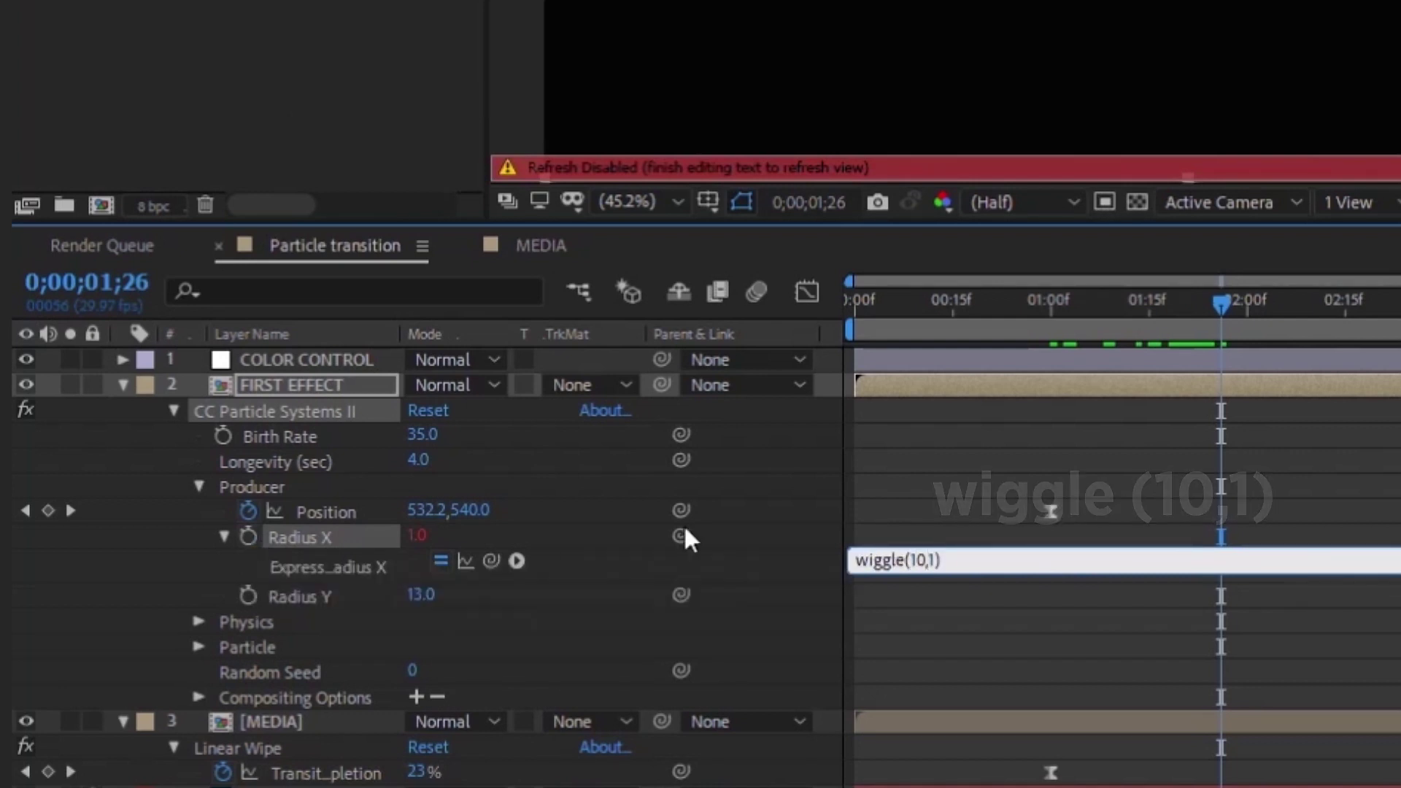
Select and copy the whole wiggle(10,1) expression on Radius X.
double_click(887, 561)
key(ctrl+a)
right_click(917, 563)
click(1025, 257)
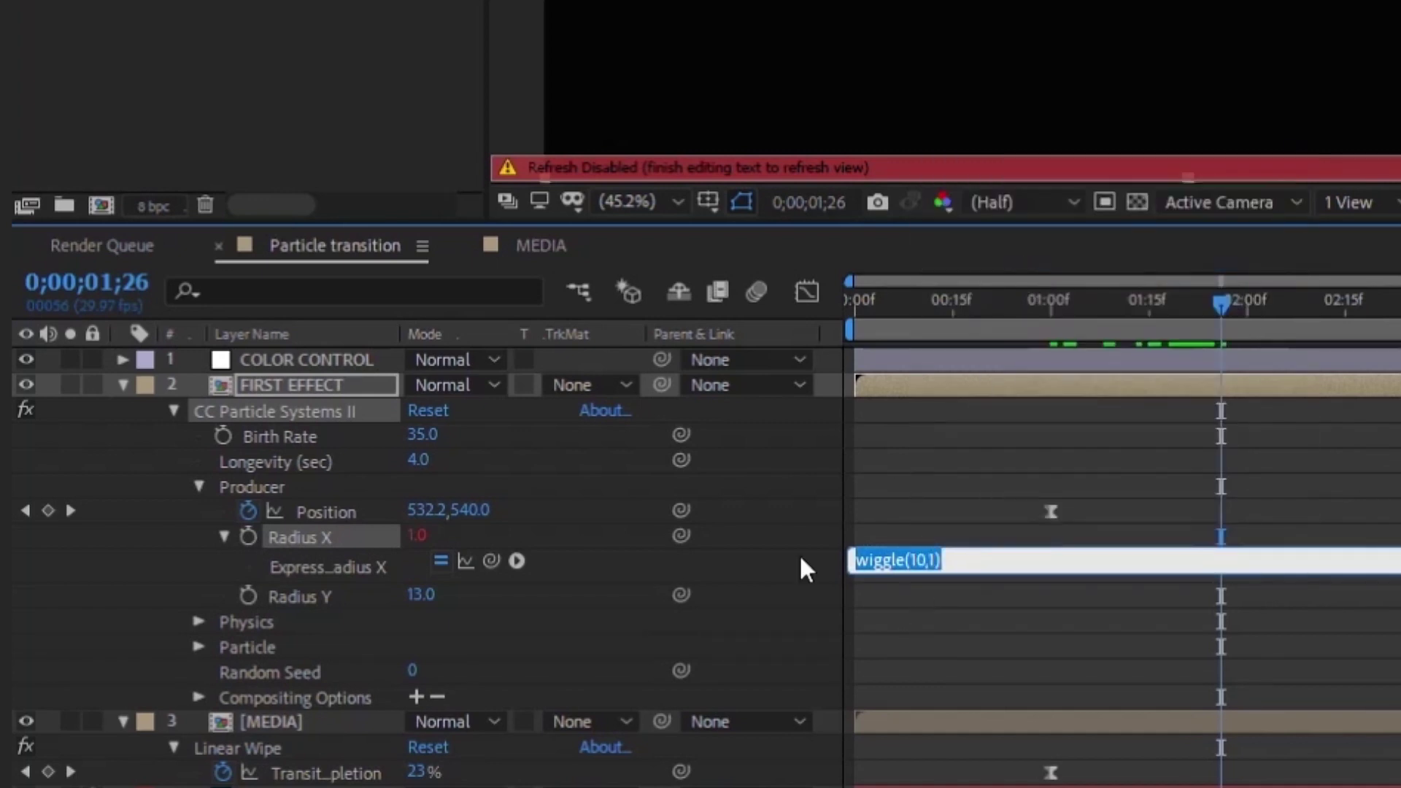
Add the expression wiggle(10,10) to FIRST EFFECT's Radius Y property and scrub through the particle animation.
alt+click(249, 596)
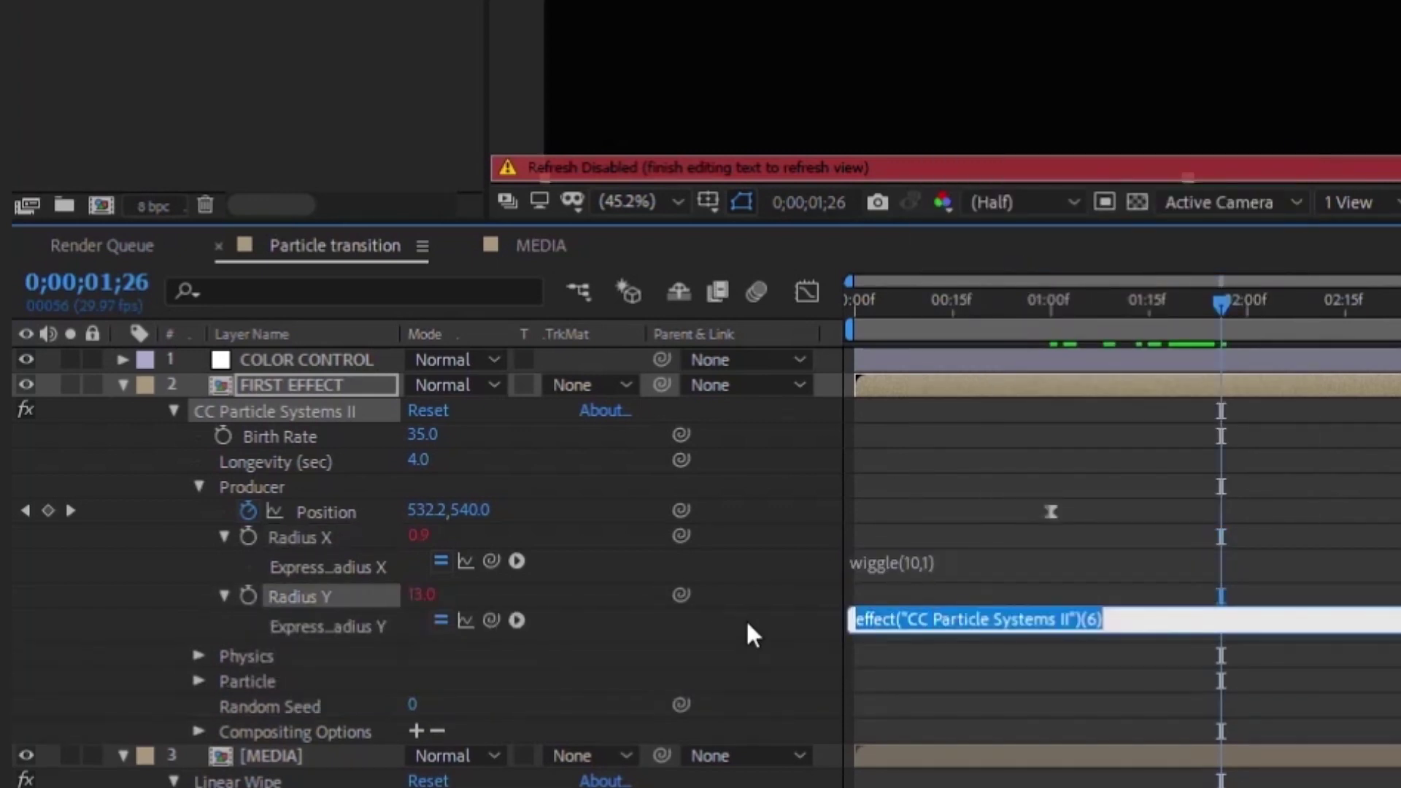
key(ctrl+v)
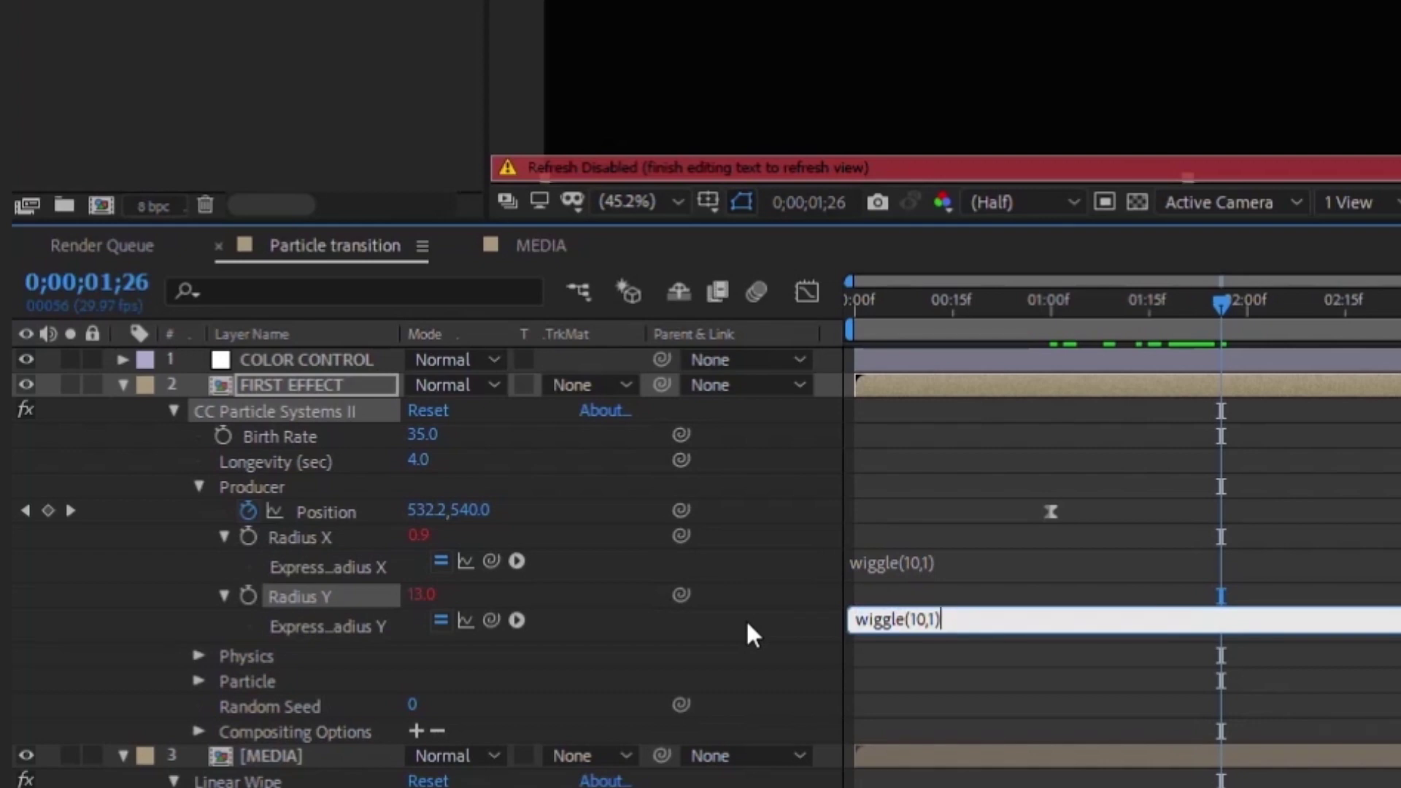
key(Left)
text(0)
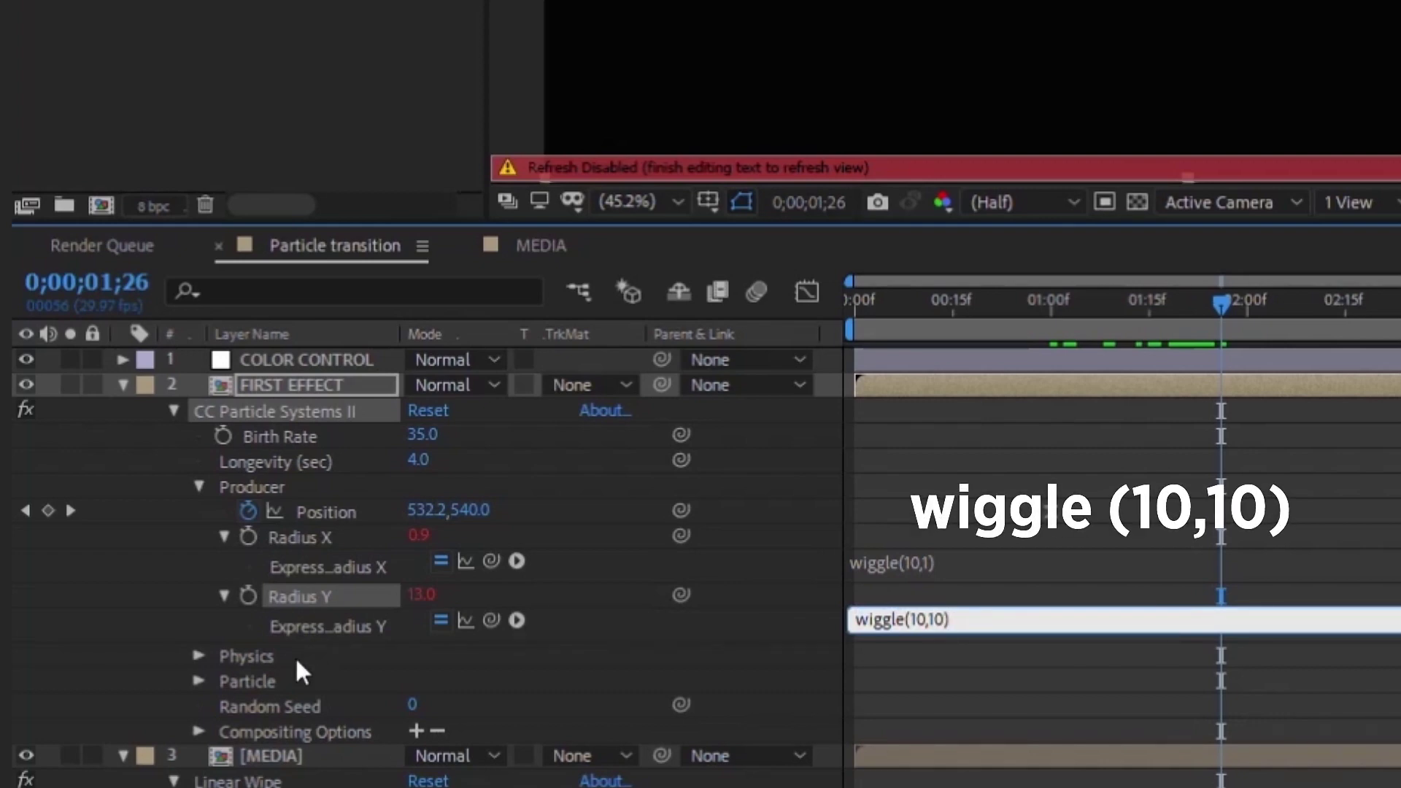
click(264, 654)
click(1135, 387)
mouse_move(1220, 303)
mouse_down()
mouse_move(1240, 321)
mouse_move(1195, 315)
mouse_up()
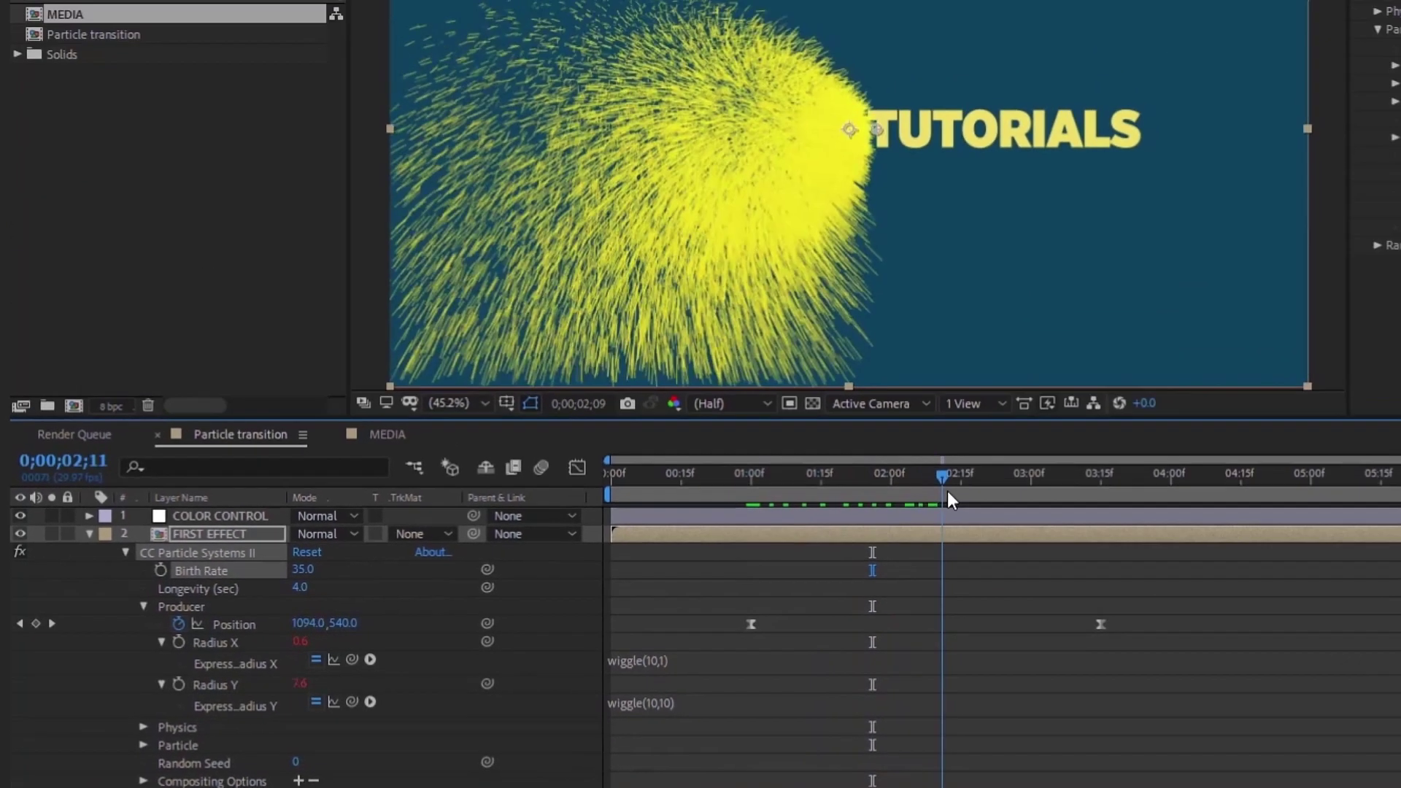
drag(714, 553, 777, 540)
Set the Physics Animation type of FIRST EFFECT's CC Particle Systems II to Direction Normalized.
scroll(653, 324, up, 1)
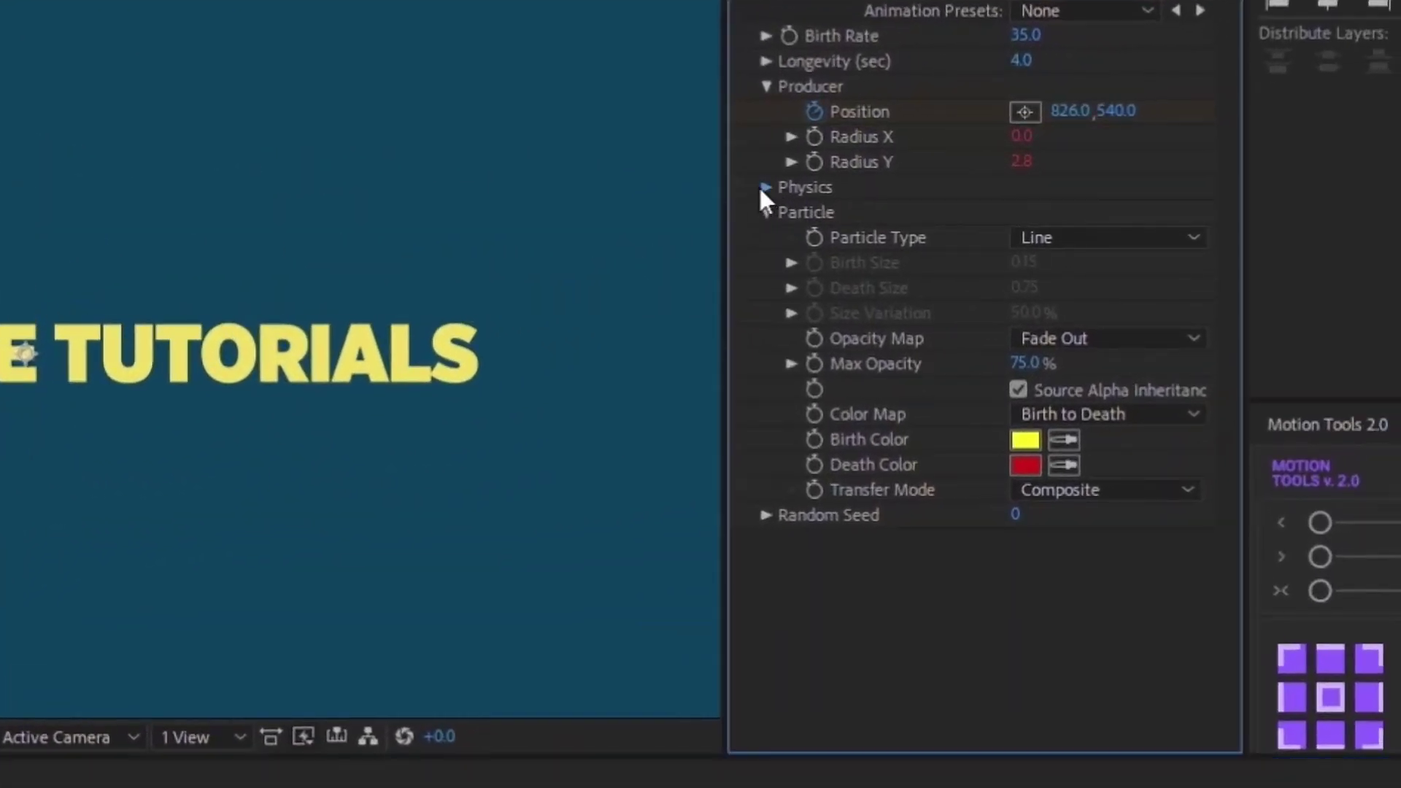
click(811, 183)
click(1101, 209)
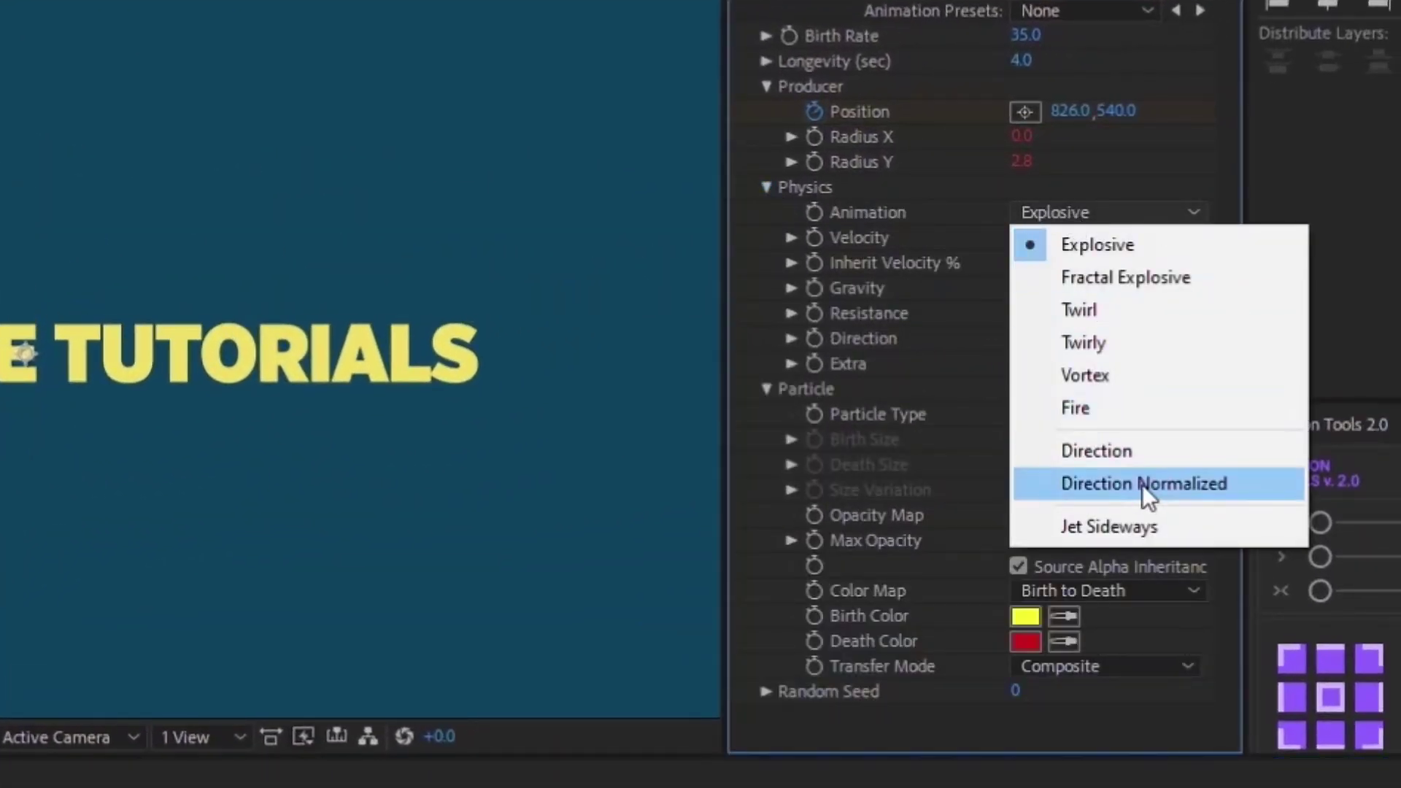
click(1144, 483)
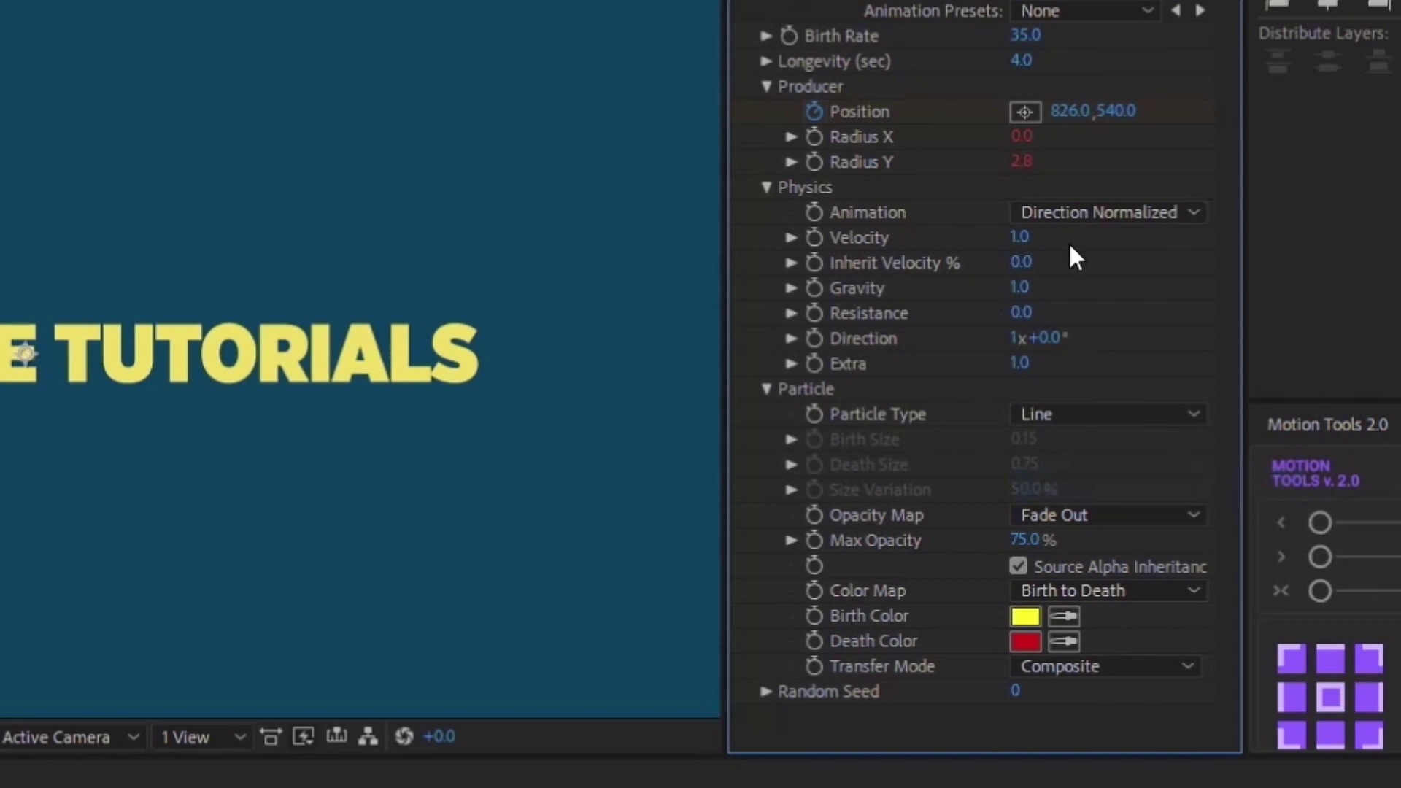
Set the particles' Velocity to 0.3 and Inherit Velocity to 30%.
click(1019, 237)
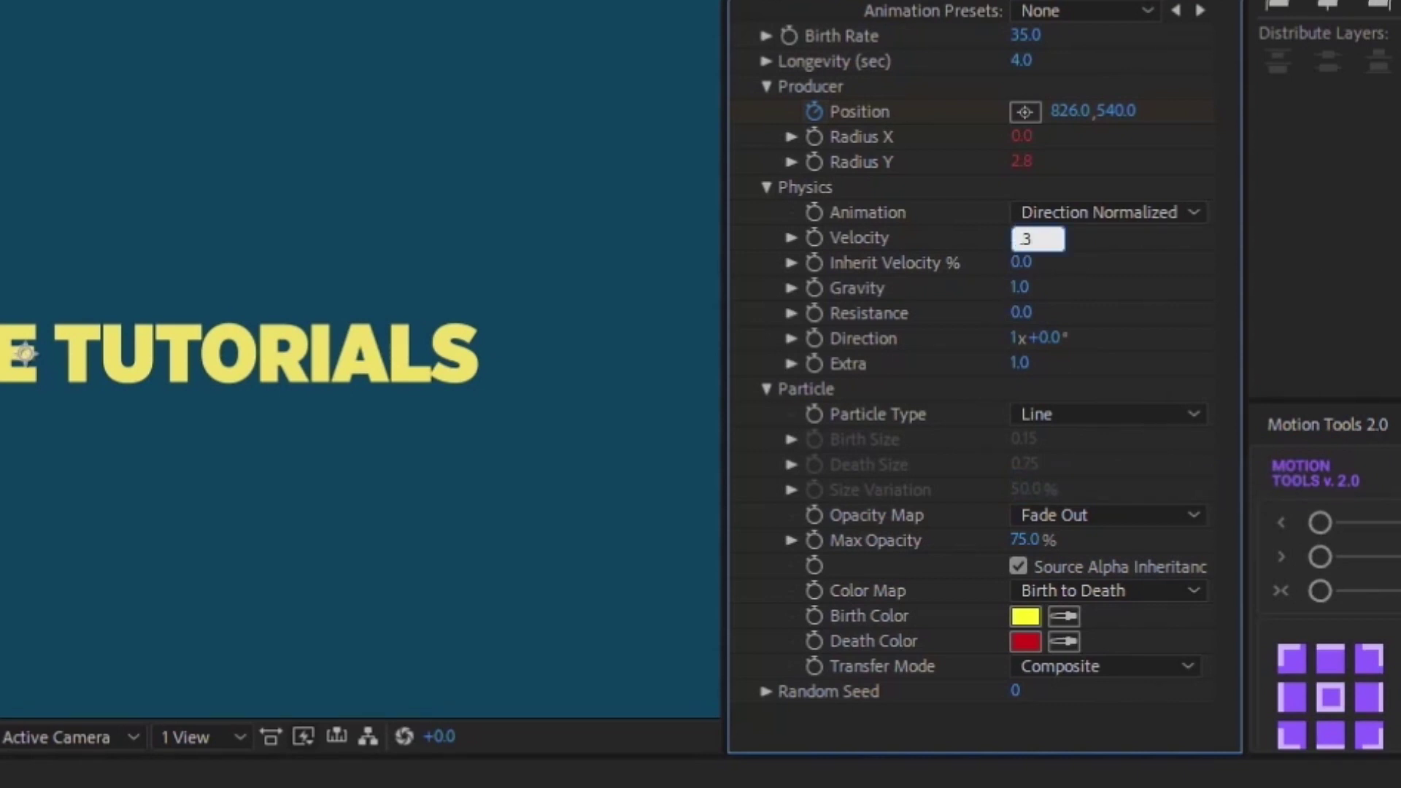
click(1020, 263)
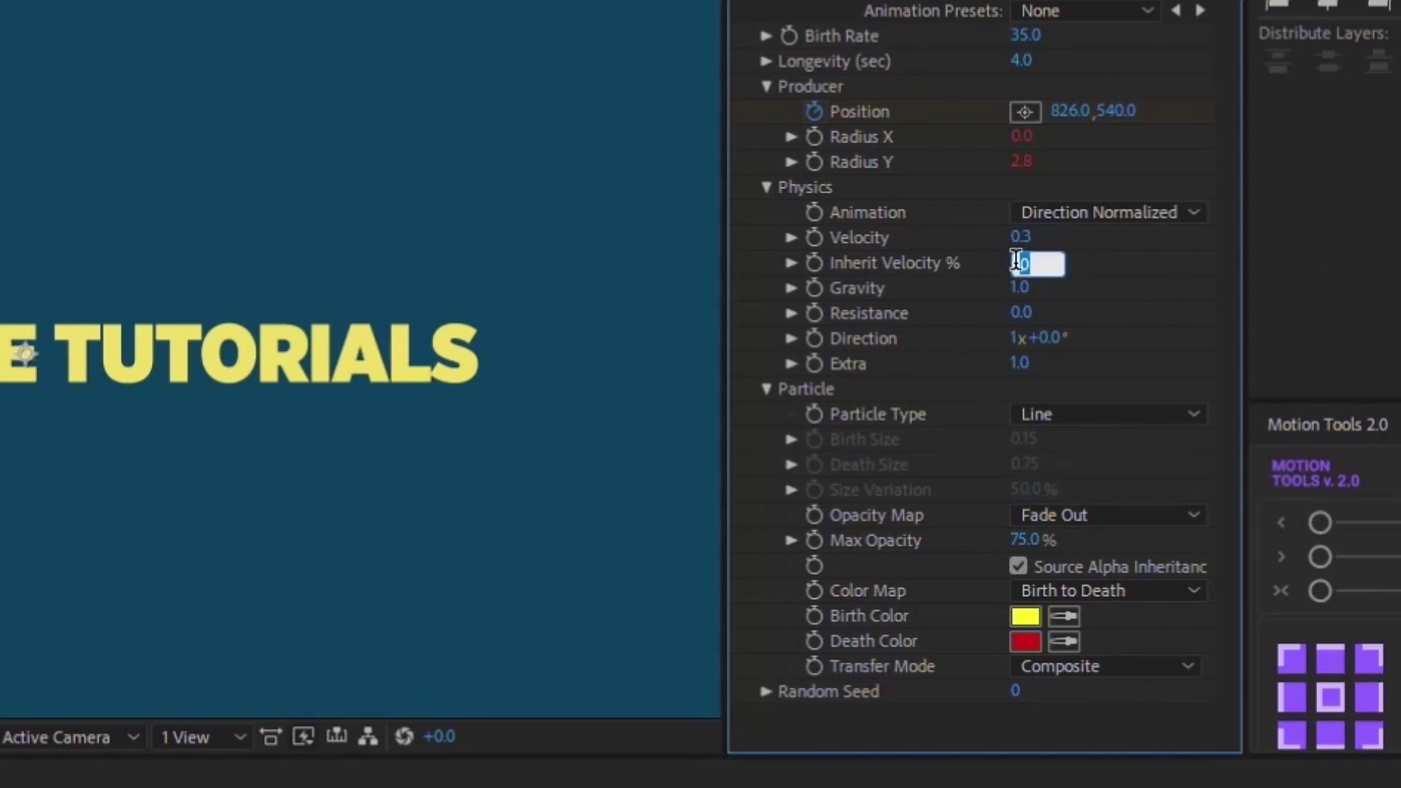
key(Return)
Set the particles' Gravity to -0.3 and Resistance to 20.
click(1021, 287)
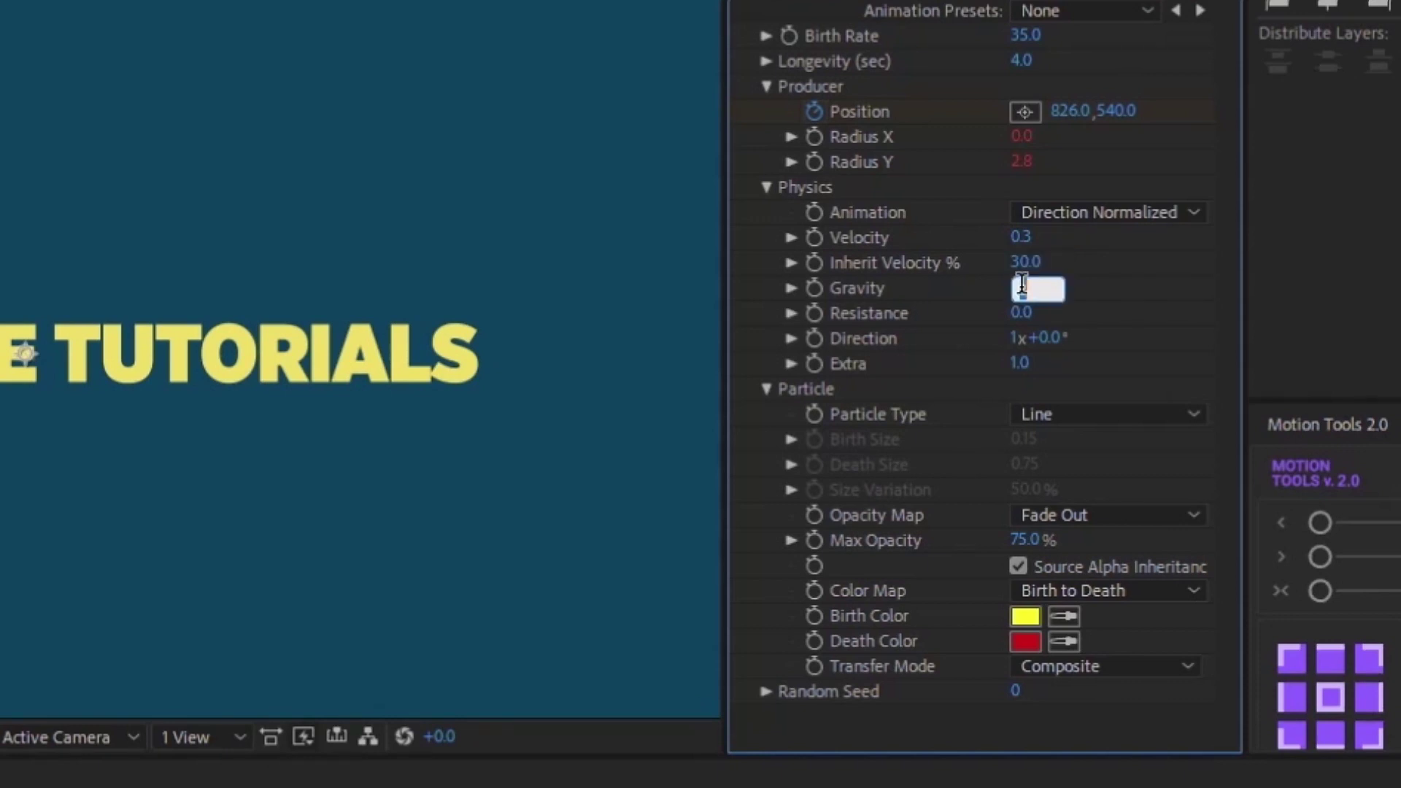
text(-.3)
key(Return)
click(1027, 313)
text(2)
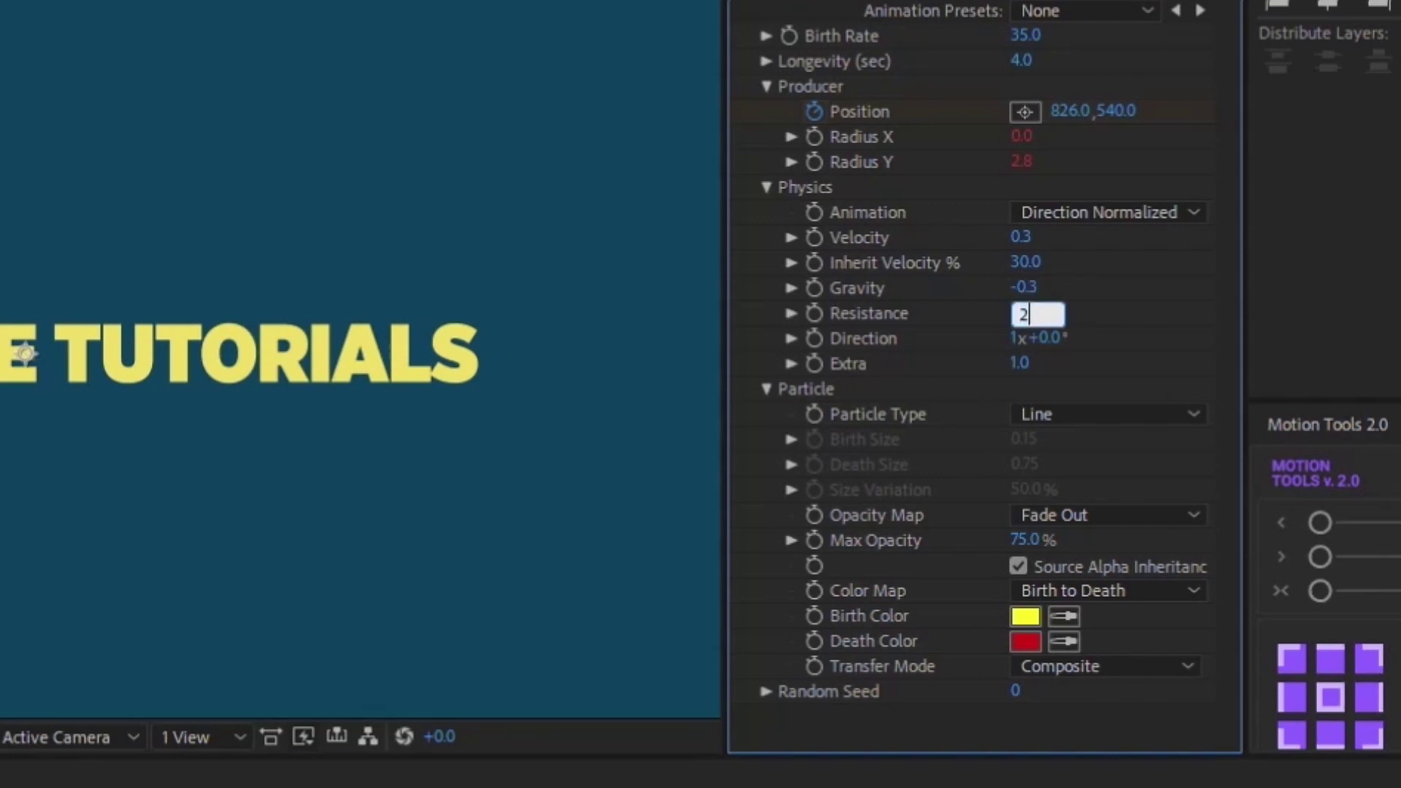
text(0)
key(Return)
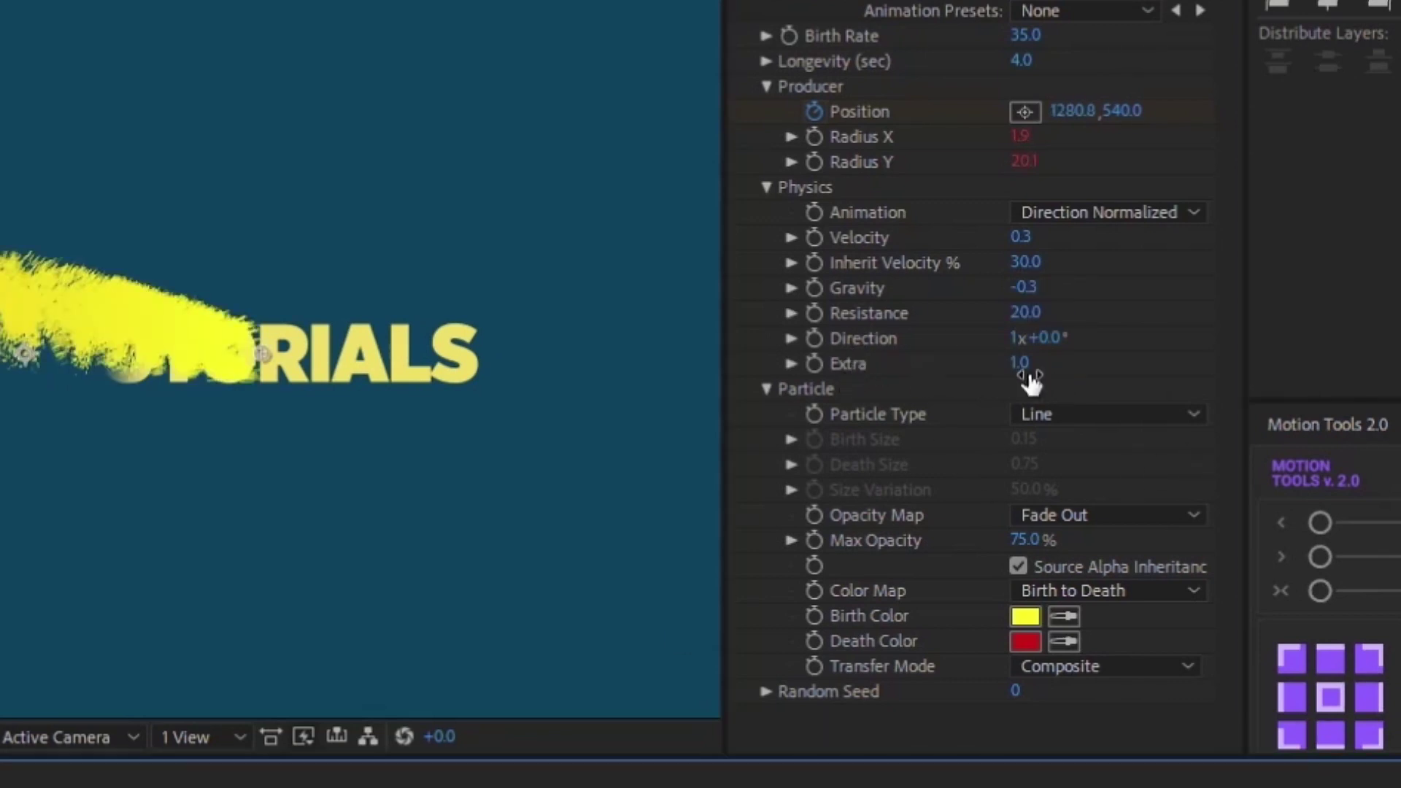
Set the Extra value in the particle system's Physics settings to 5.
click(1022, 364)
text(5)
key(Return)
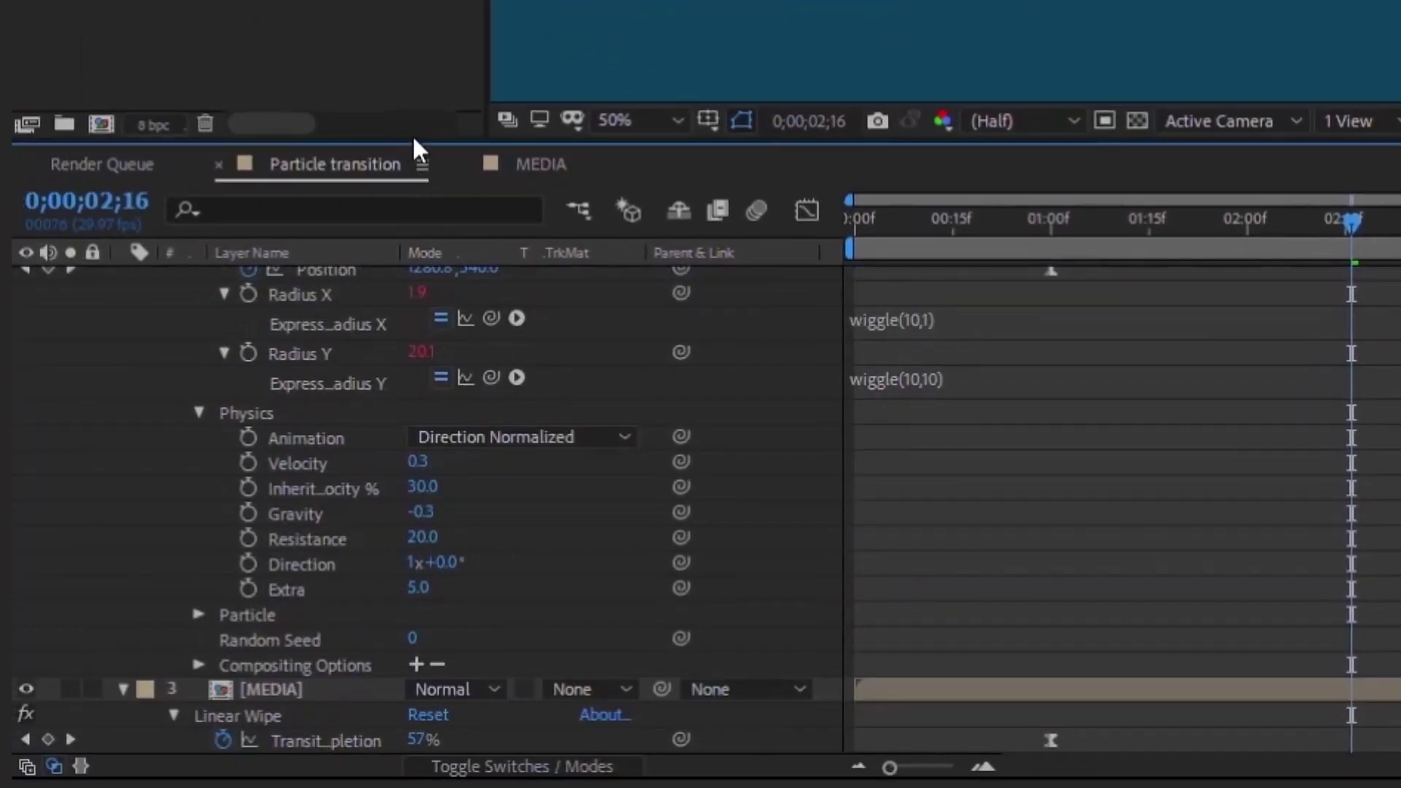
Add the expression wiggle(10,.2) to the Velocity property in FIRST EFFECT's Physics settings.
key(grave)
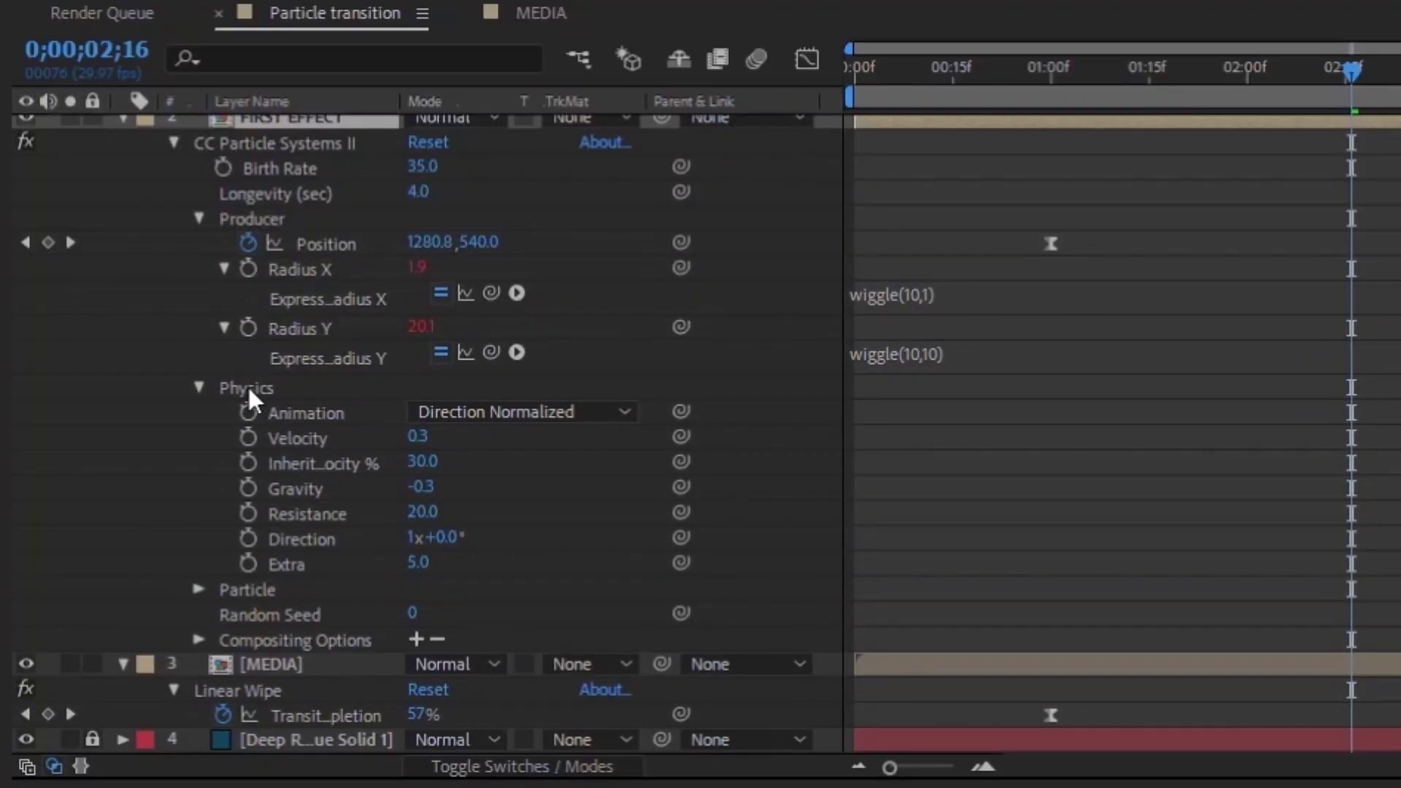
alt+click(248, 436)
text(wiggle(10,1))
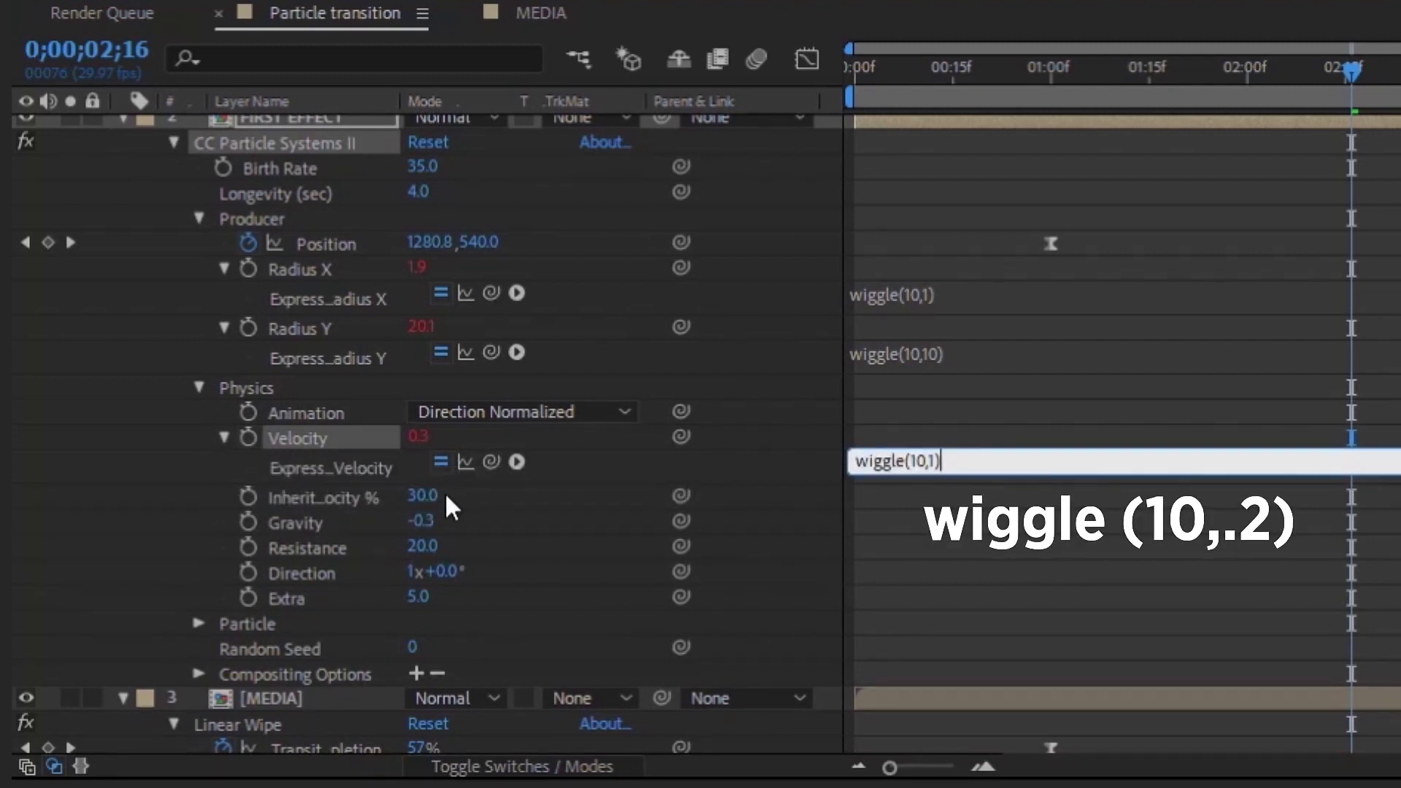
text())
click(282, 489)
Add the expression wiggle(10,.2) to the Inherit Velocity % property.
alt+click(249, 496)
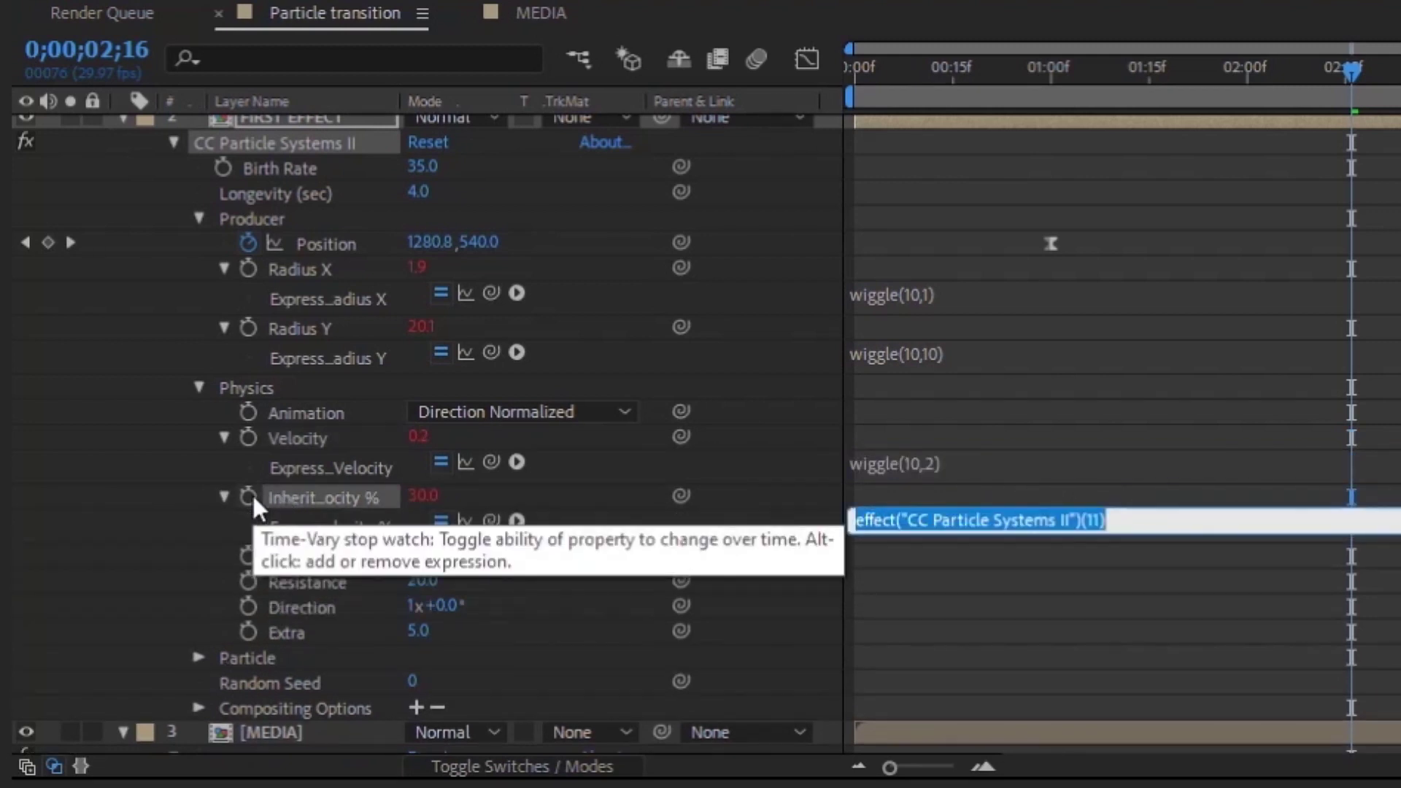
text(wiggle(10,1))
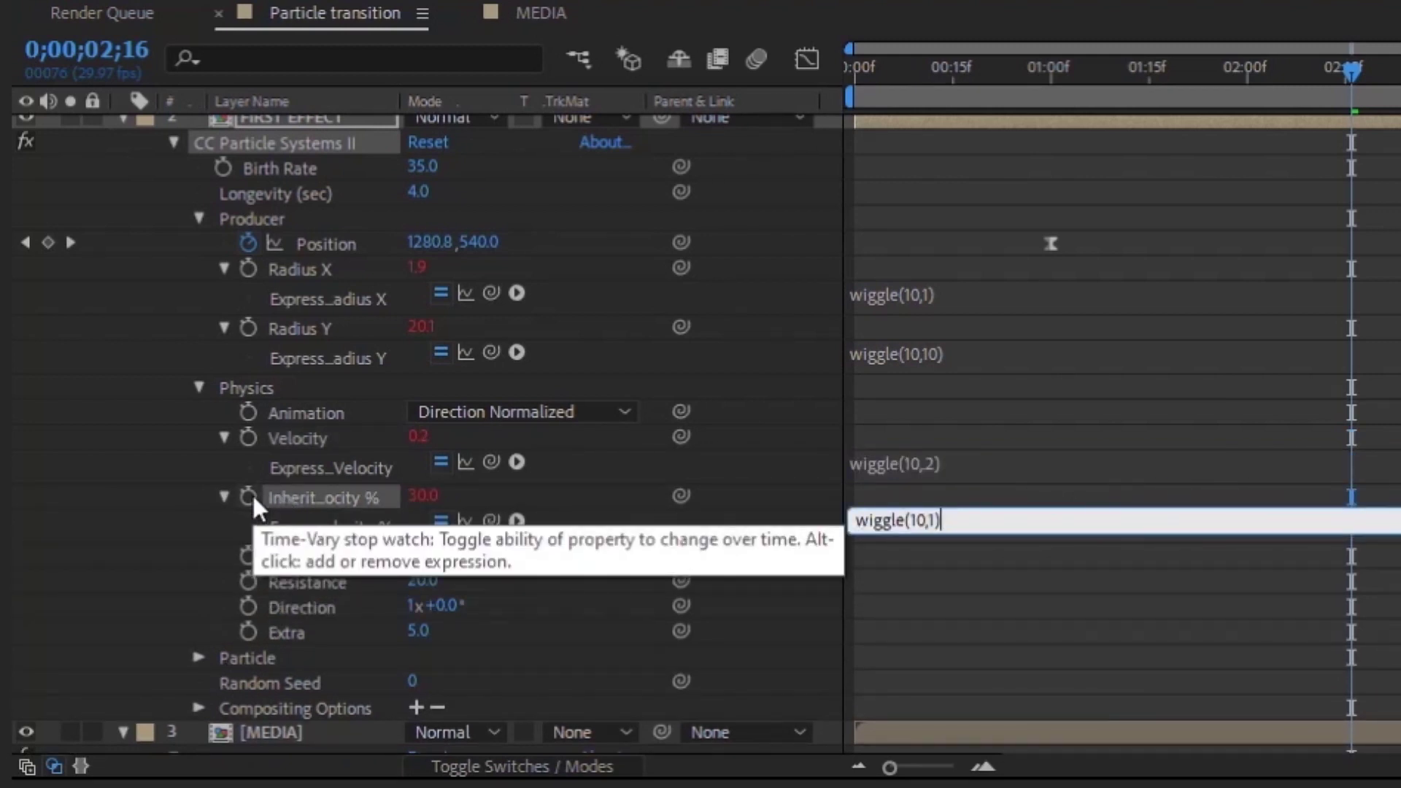
key(Left)
key(BackSpace)
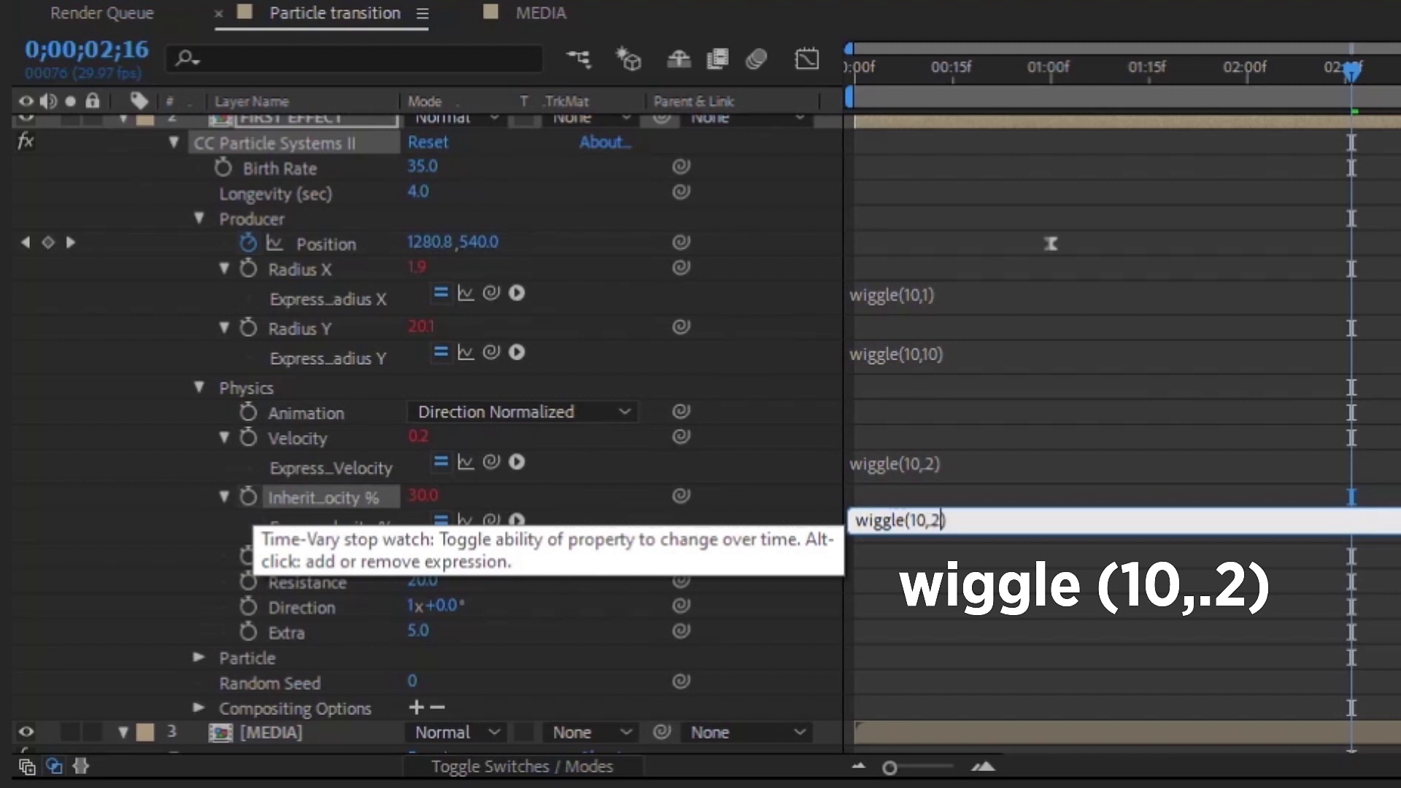
text(.2)
click(295, 556)
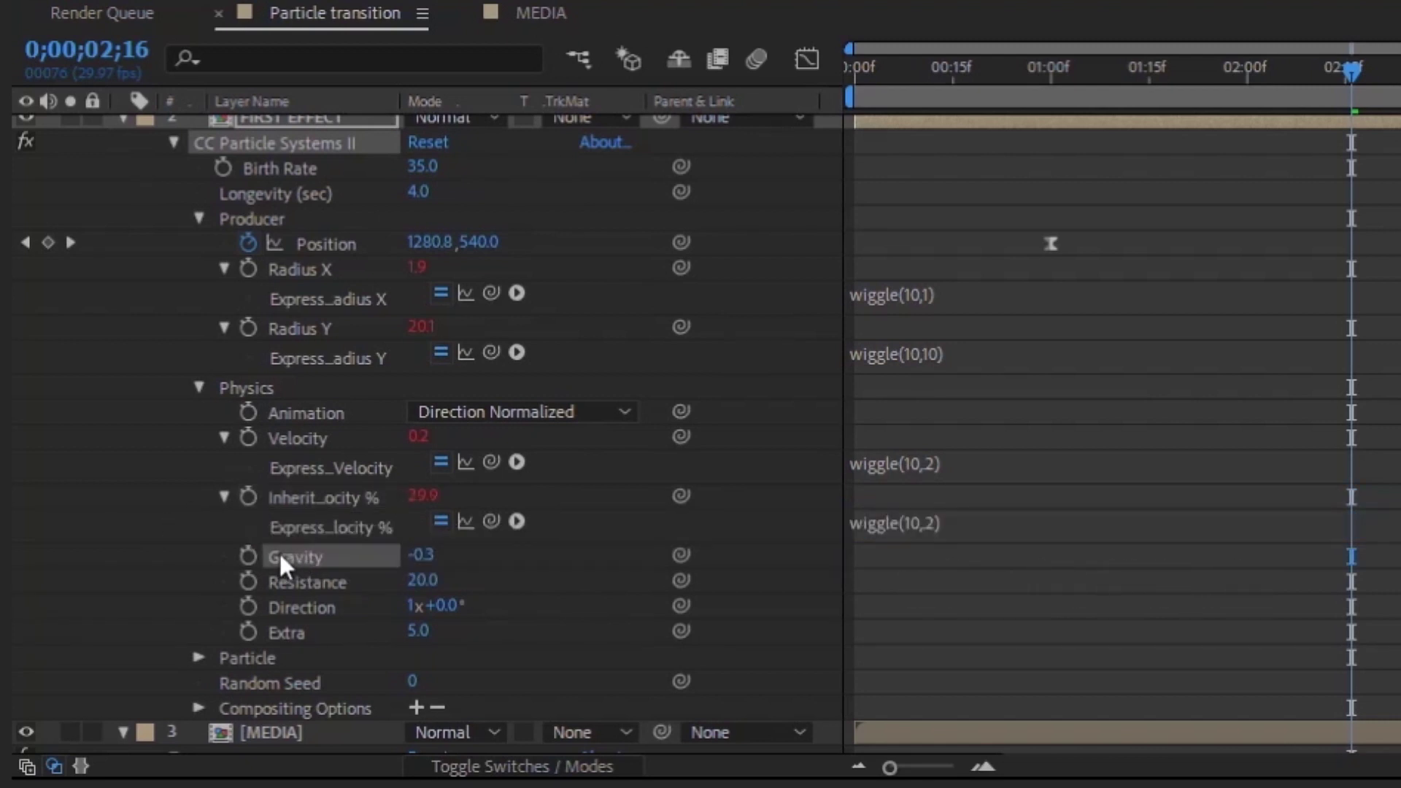
Add the expression wiggle(10,.3) to the Gravity property.
alt+click(252, 558)
text(wiggle(10,1))
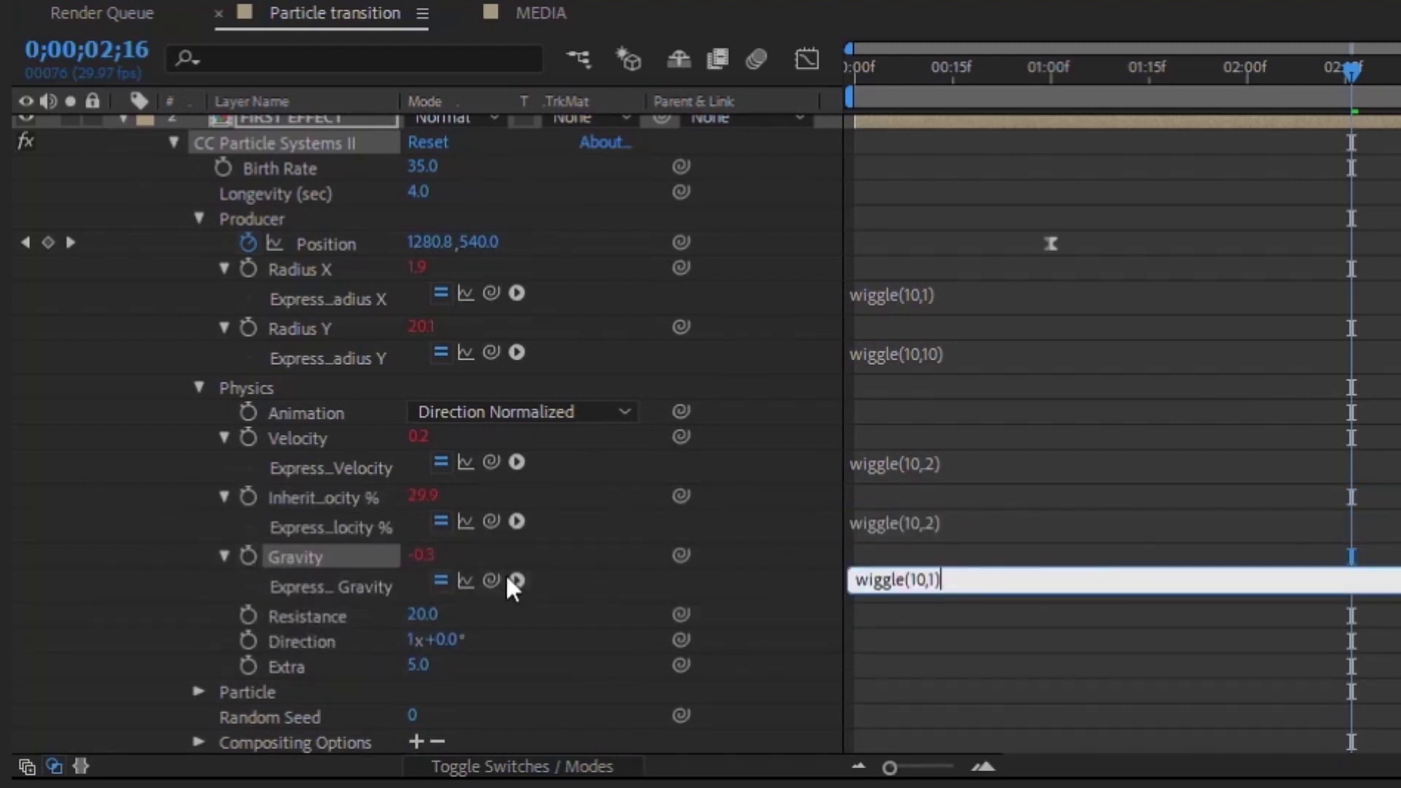
key(BackSpace)
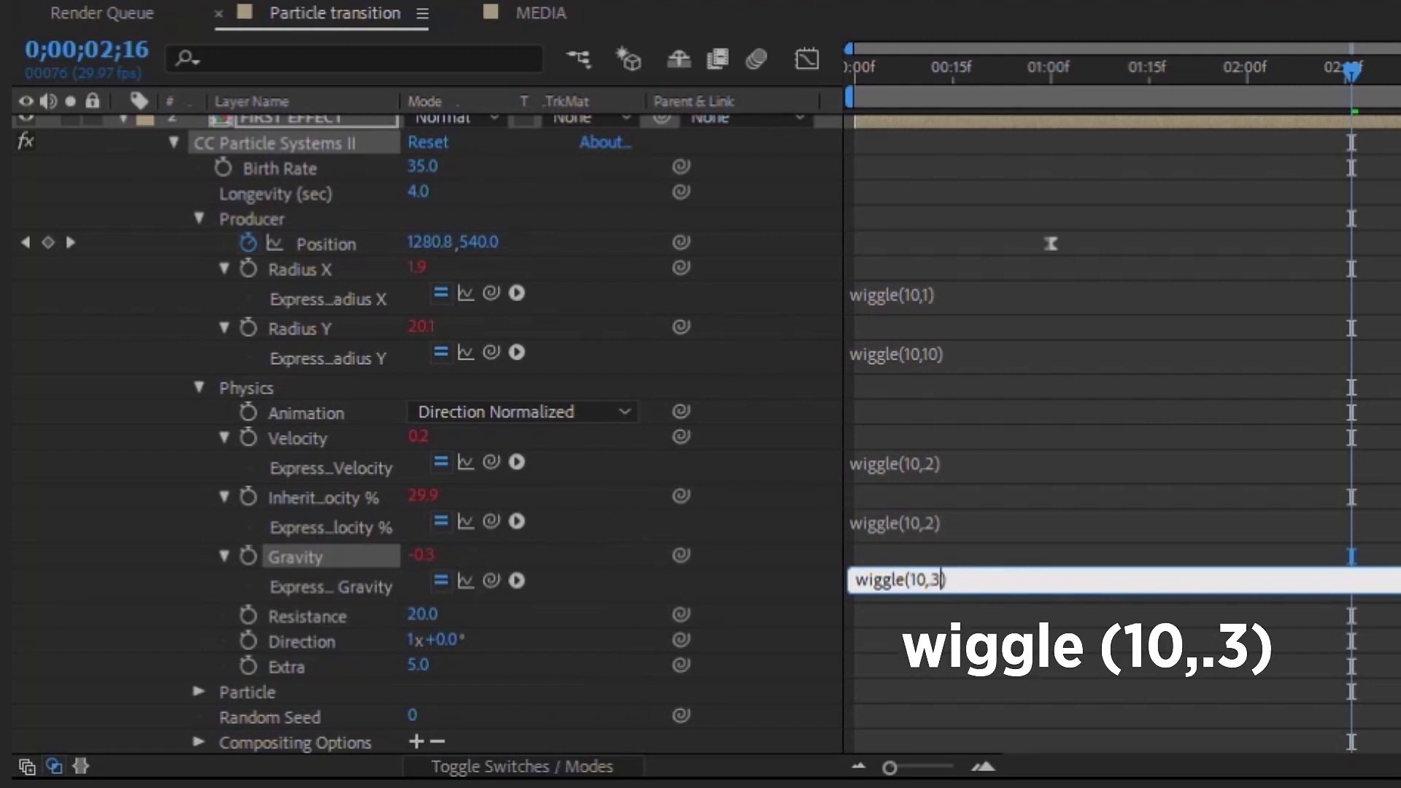
click(294, 616)
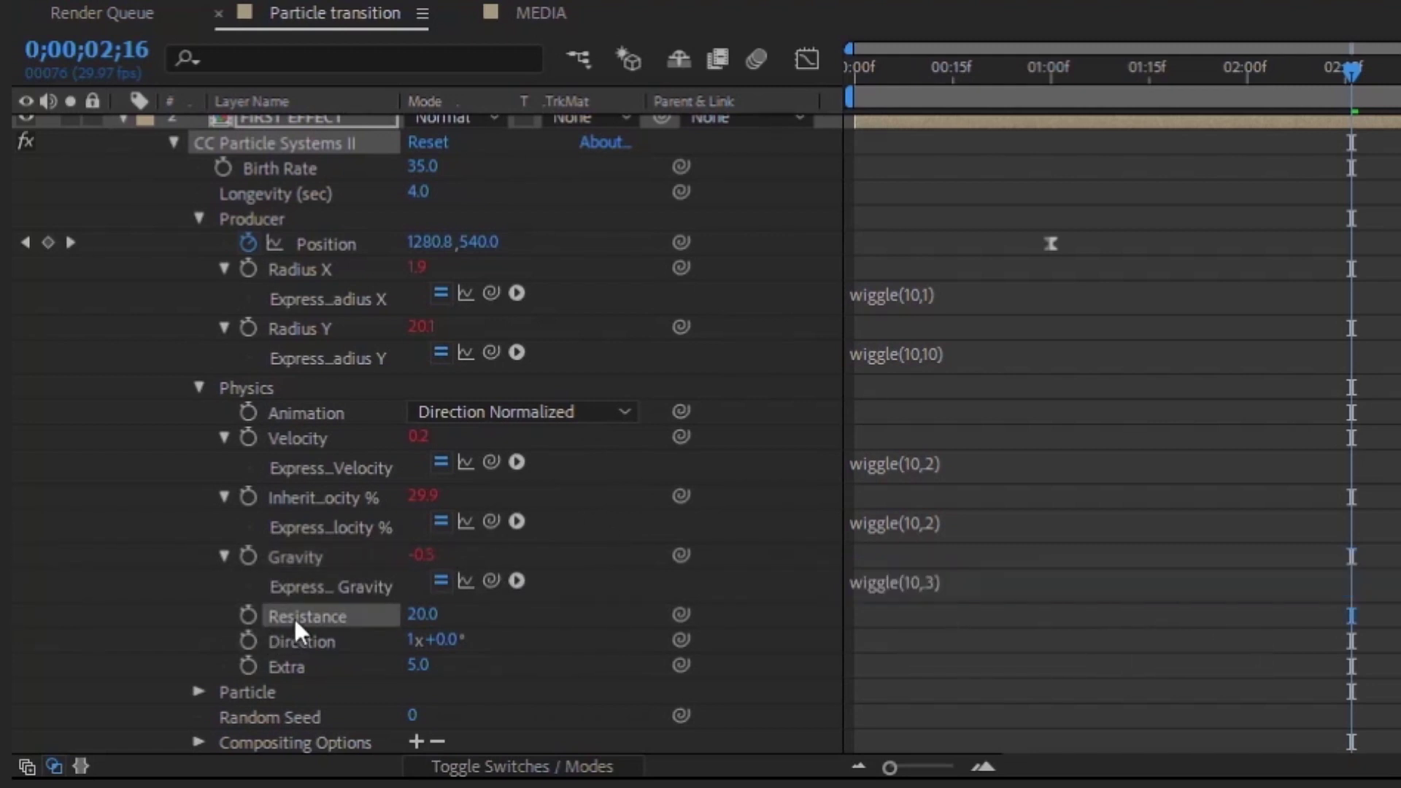
Add the expression wiggle(10,15) to Resistance and wiggle(10,2) to Extra.
alt+click(244, 614)
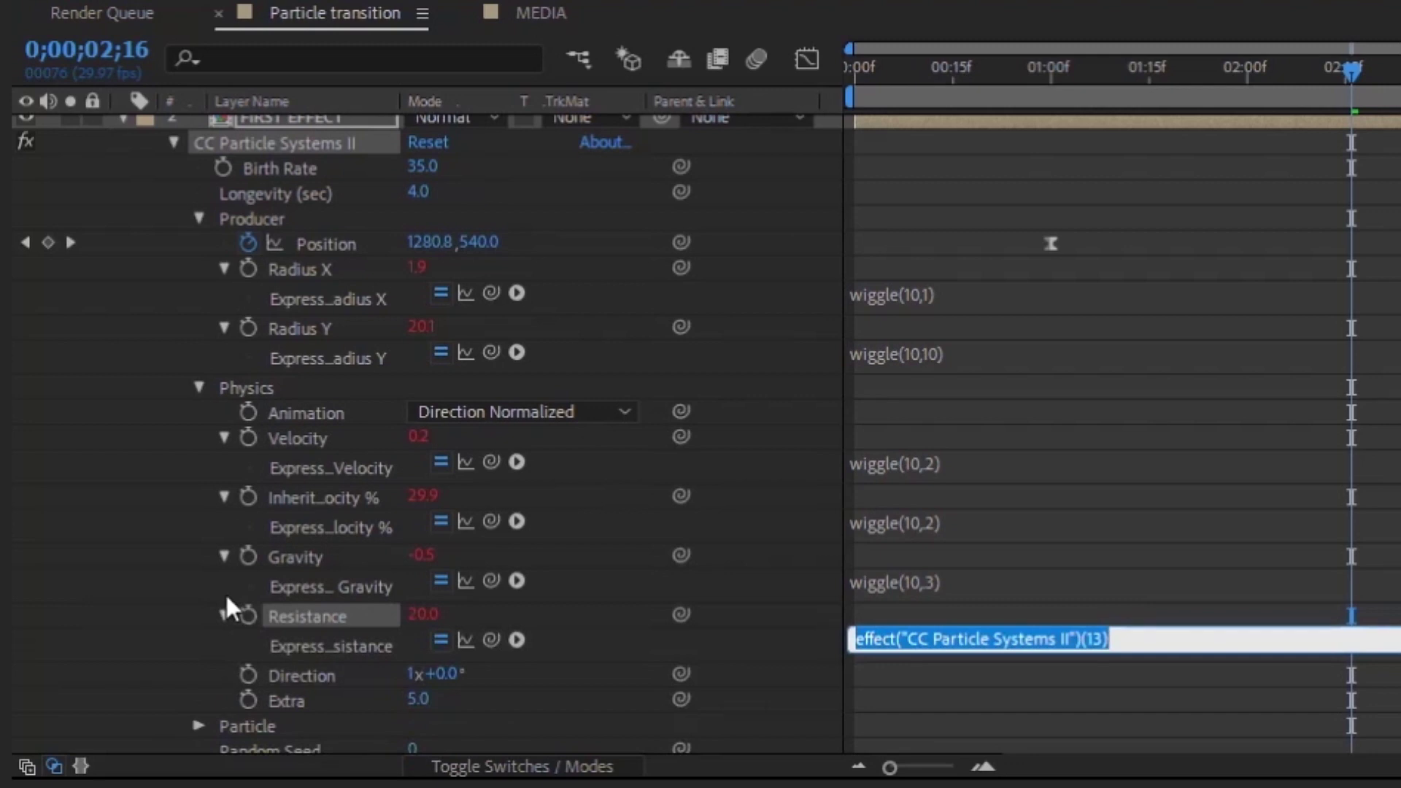
text(wiggle(10,1))
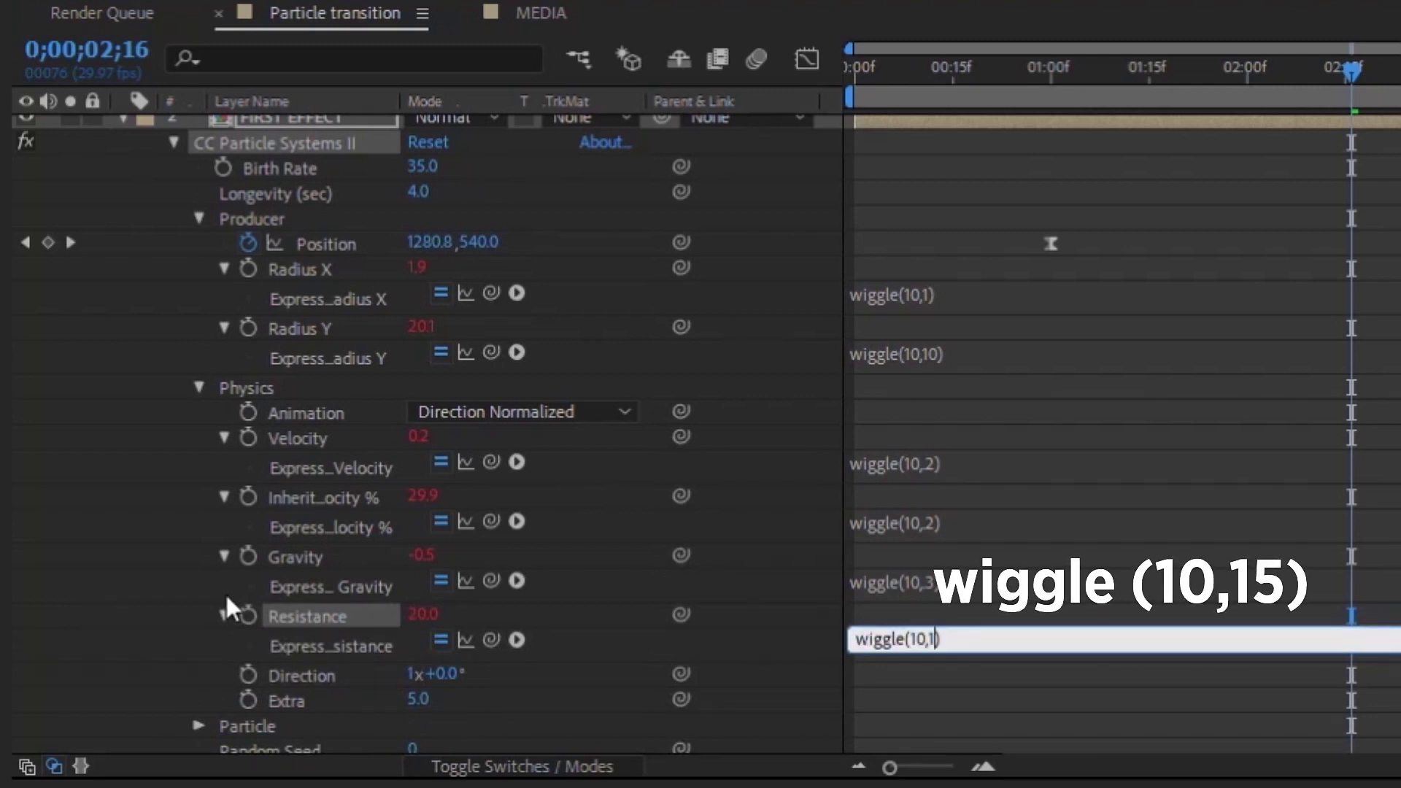
alt+click(248, 698)
text(wiggle(10,1))
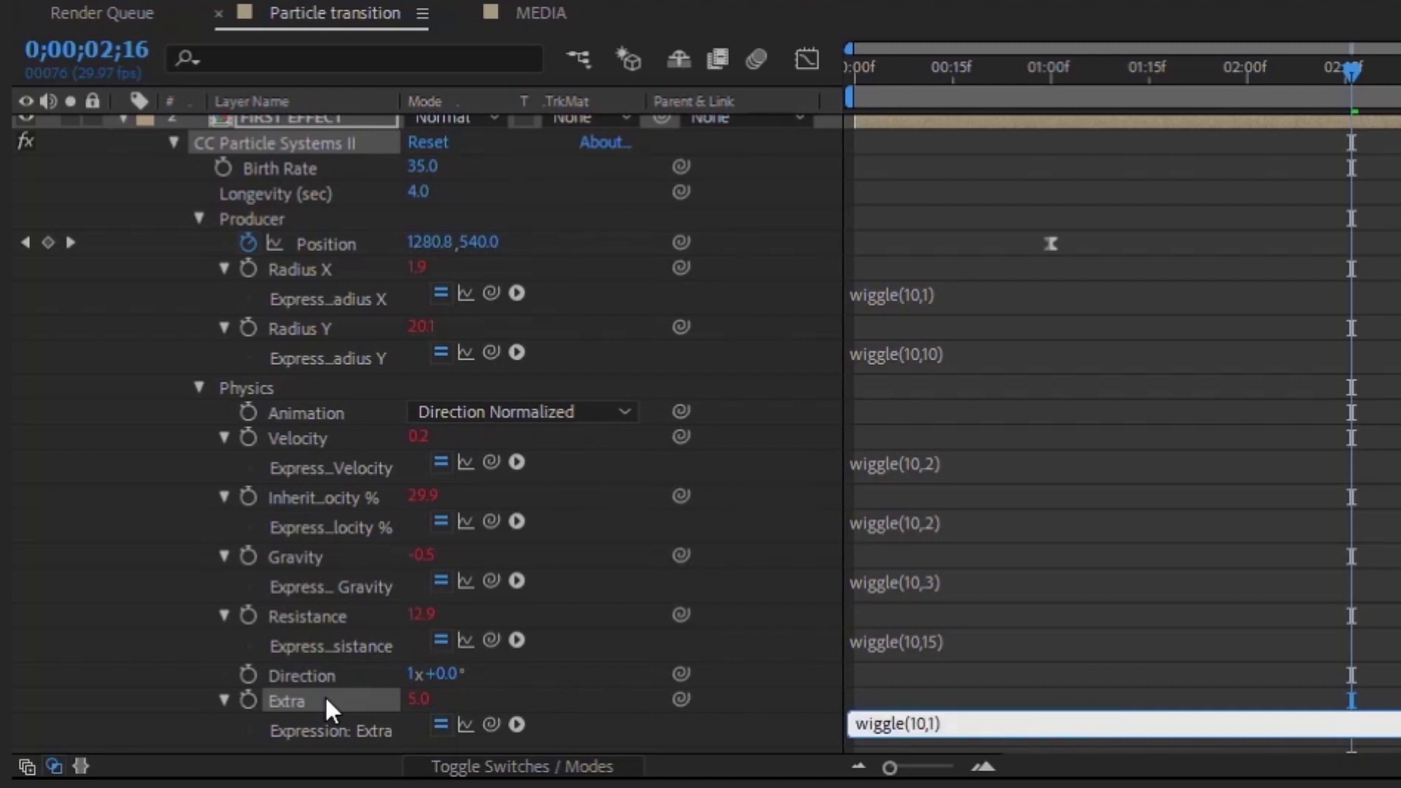
key(BackSpace)
text(2)
Scrub through the transition from about 0;00;01;04 to 0;00;02;25 to examine the wiggling particle motion.
click(1070, 63)
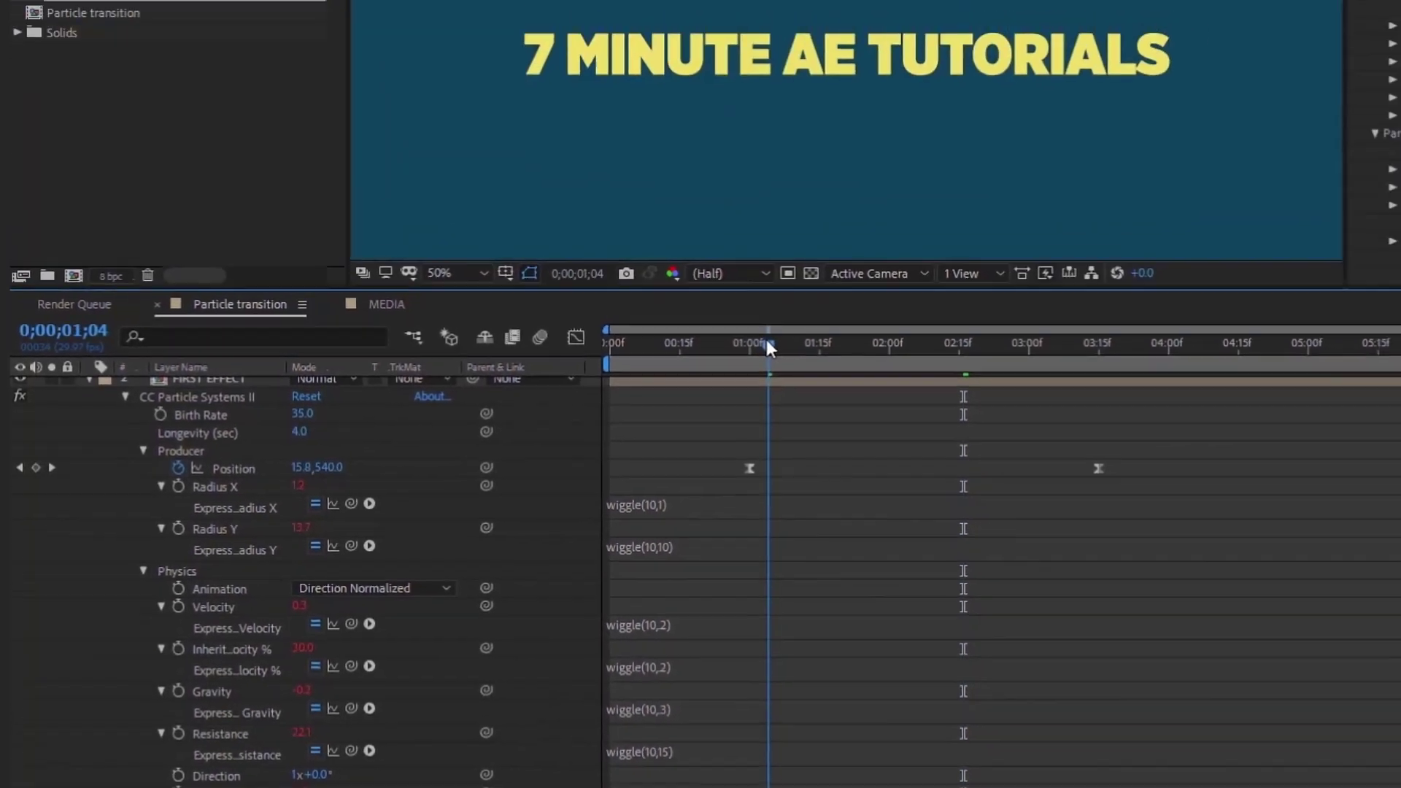
drag(777, 329, 914, 346)
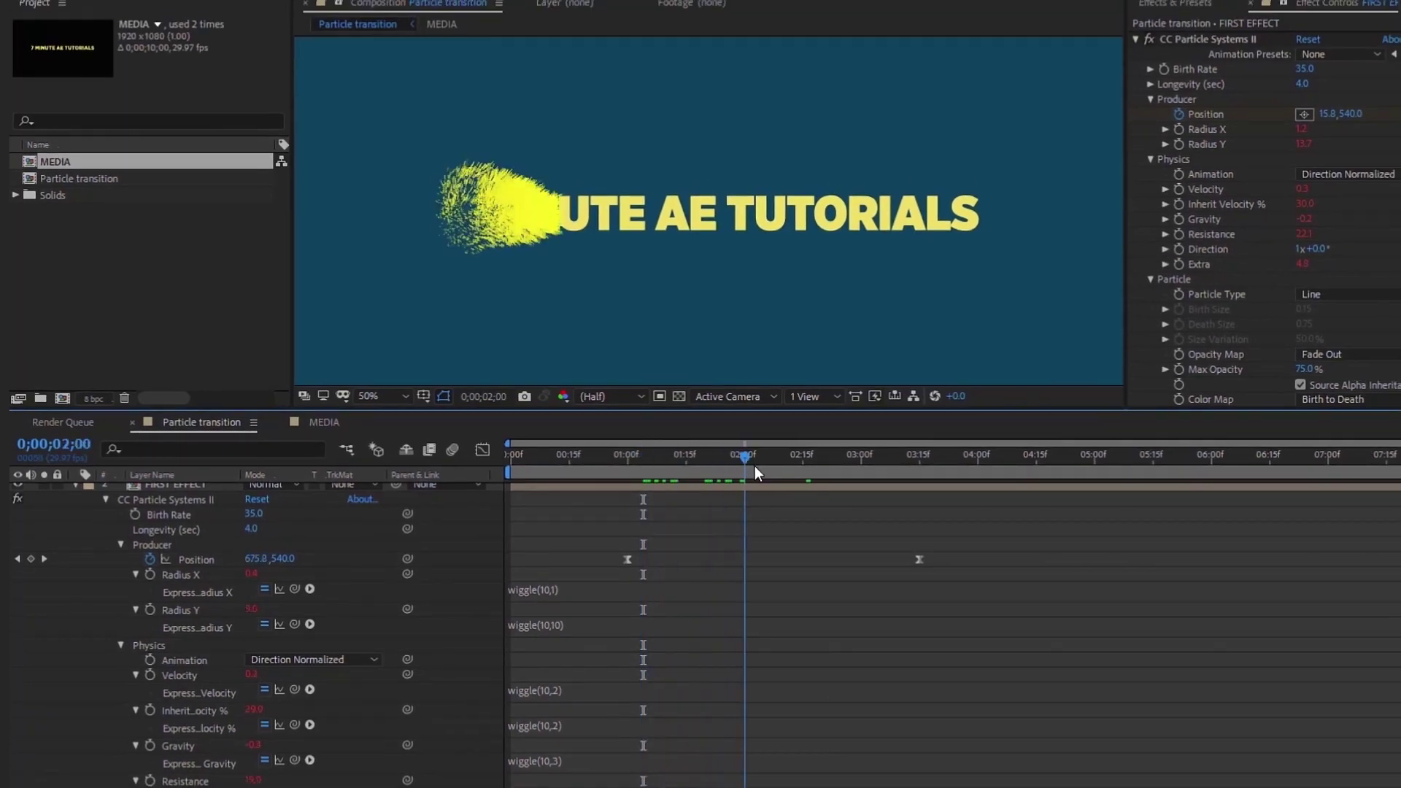
drag(754, 473, 823, 461)
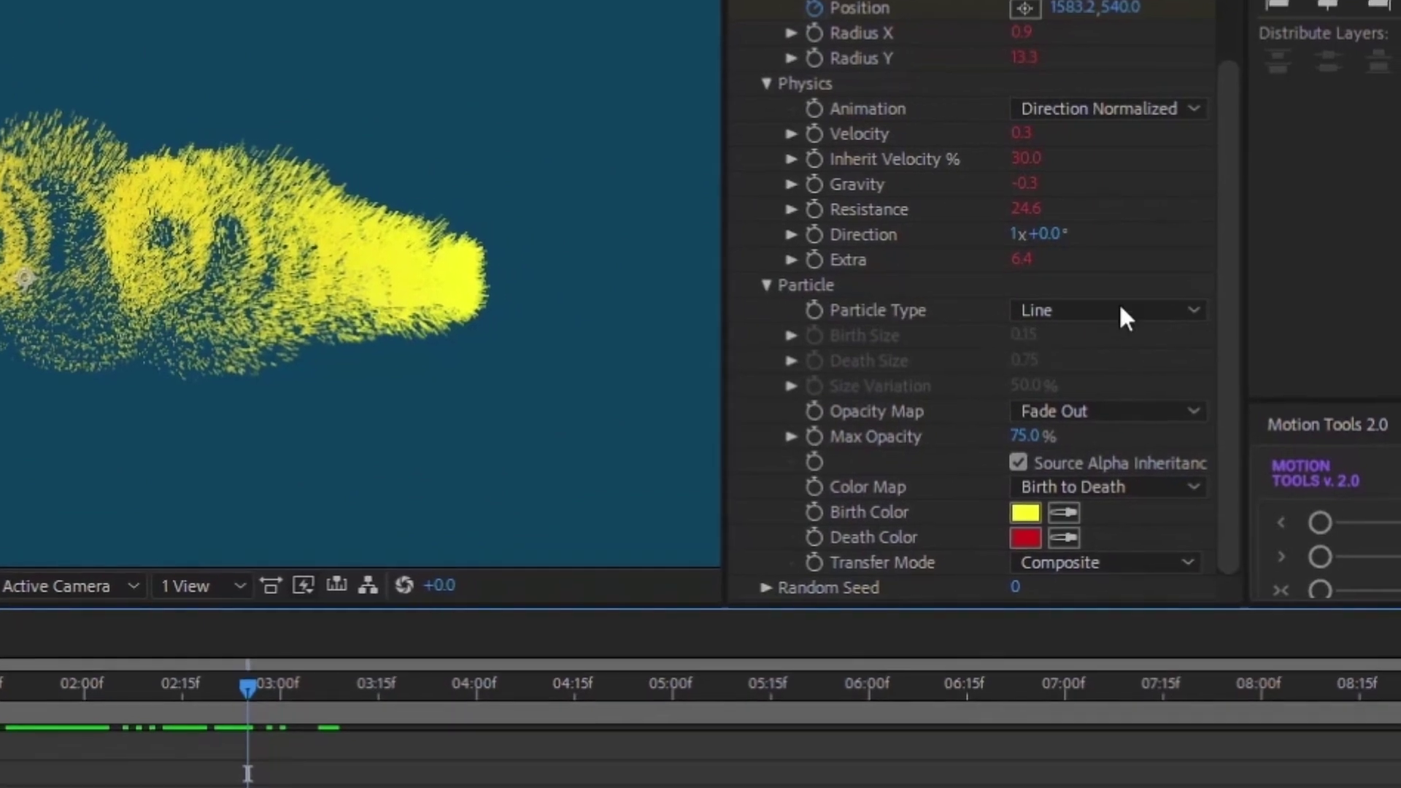
Select the COLOR CONTROL layer and lock the effect controls view to it.
click(871, 511)
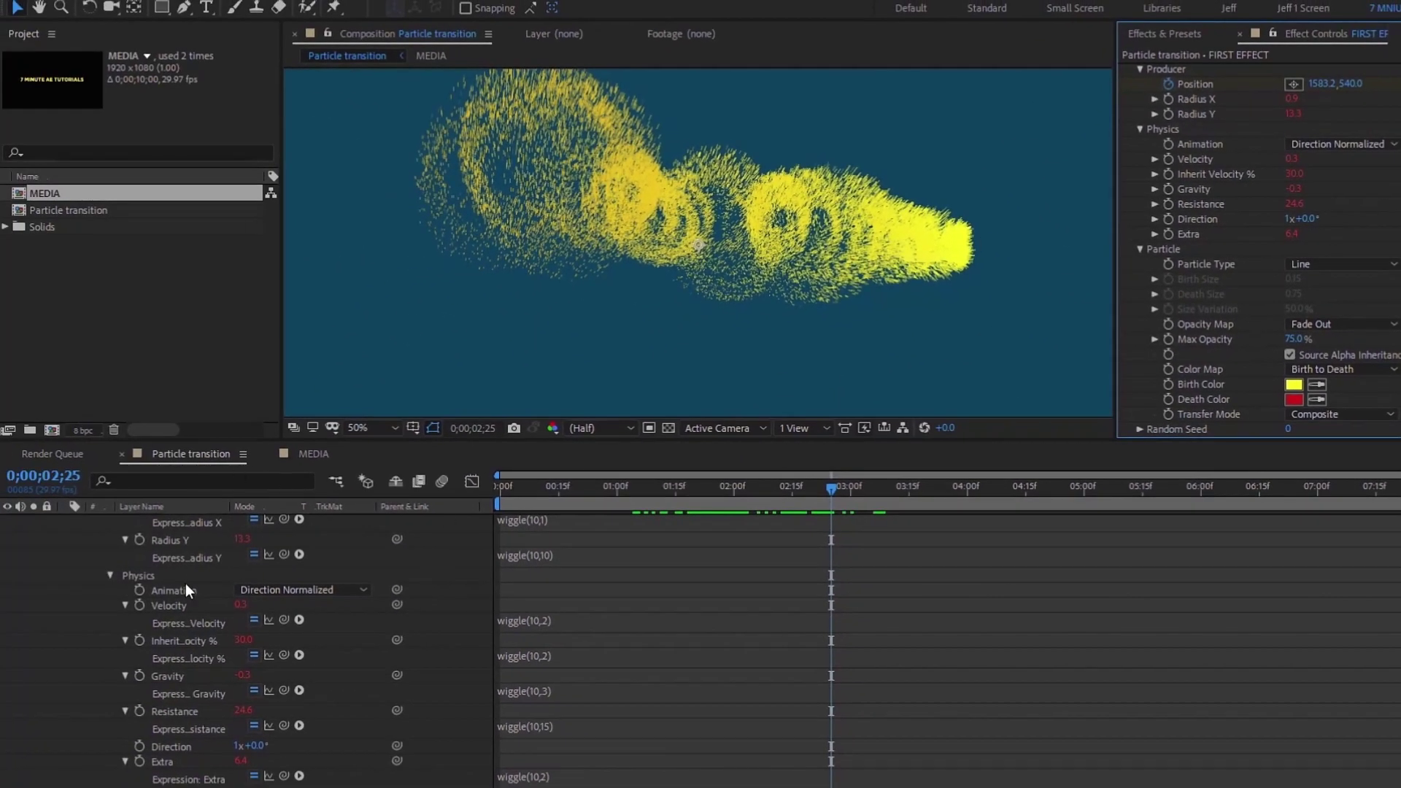
scroll(185, 584, up, 4)
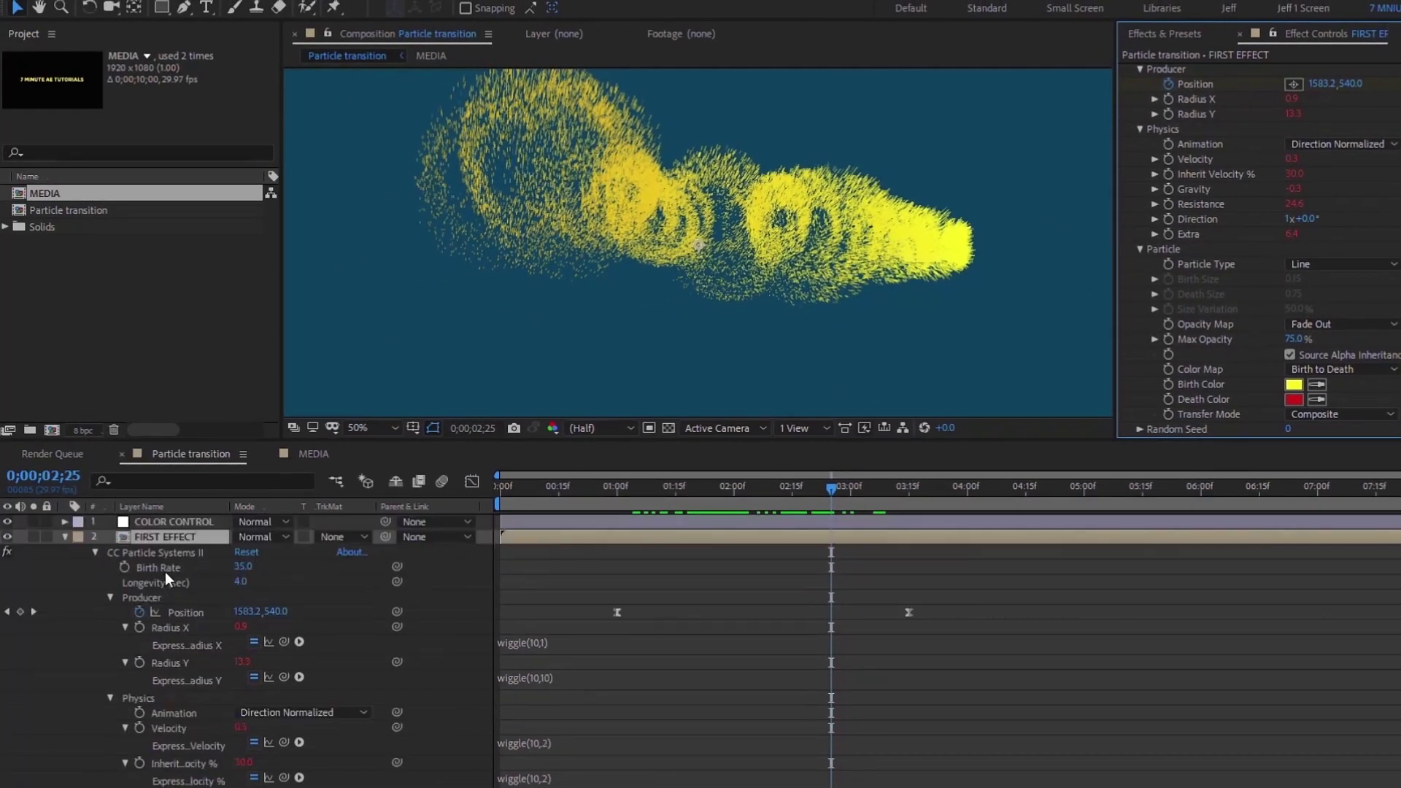
key(ctrl+Up)
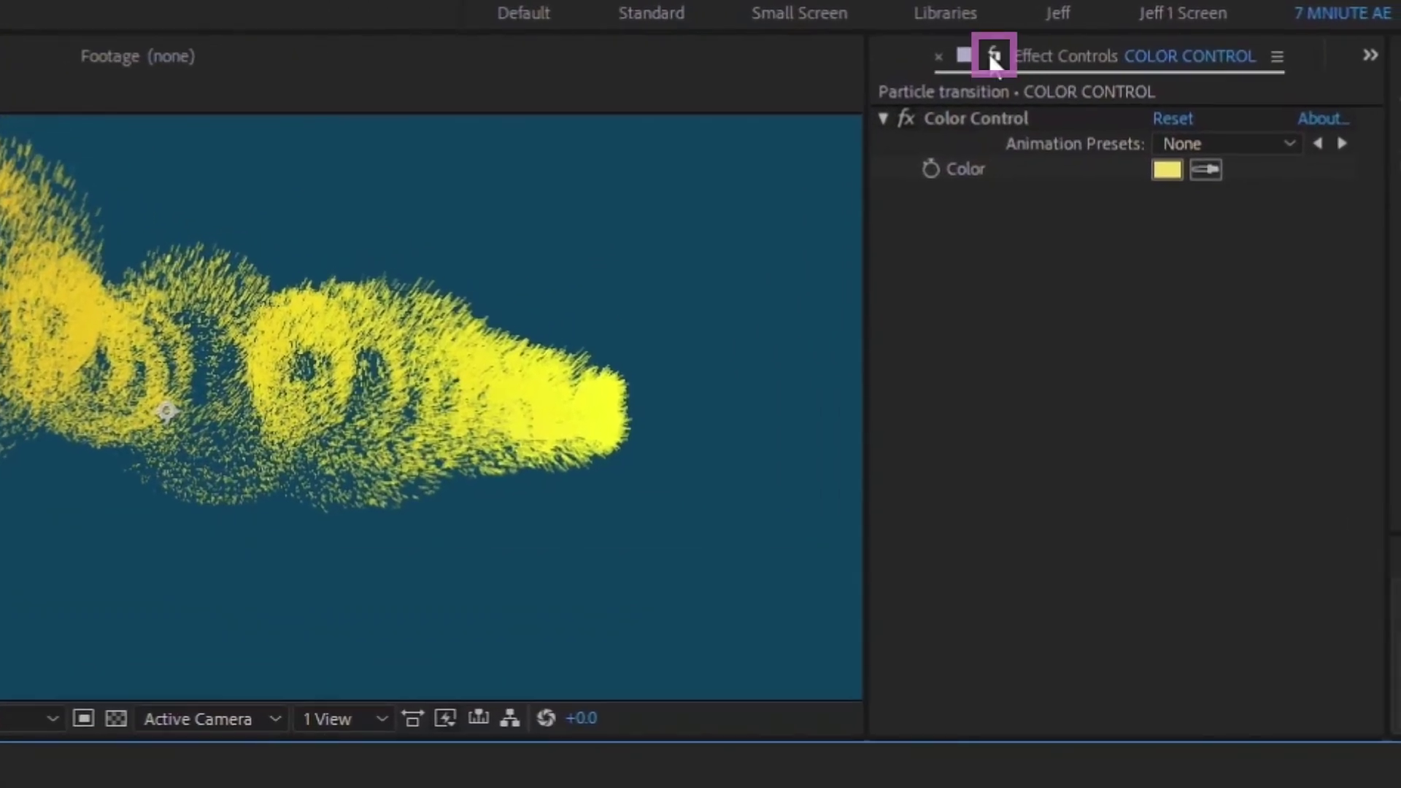
click(1189, 33)
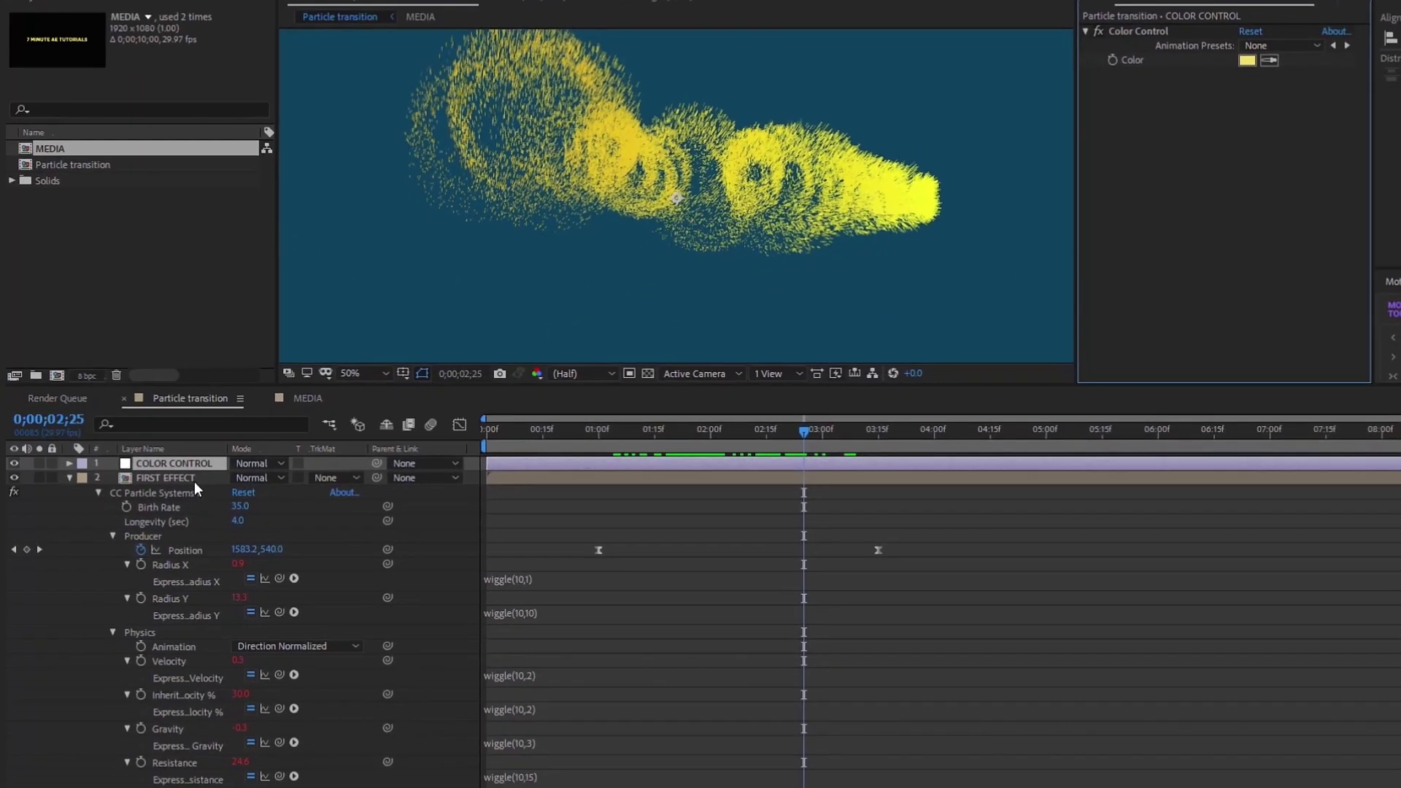
Link FIRST EFFECT's particle Birth Color to the Color property of the COLOR CONTROL layer's Color Control effect.
click(194, 478)
scroll(218, 691, down, 3)
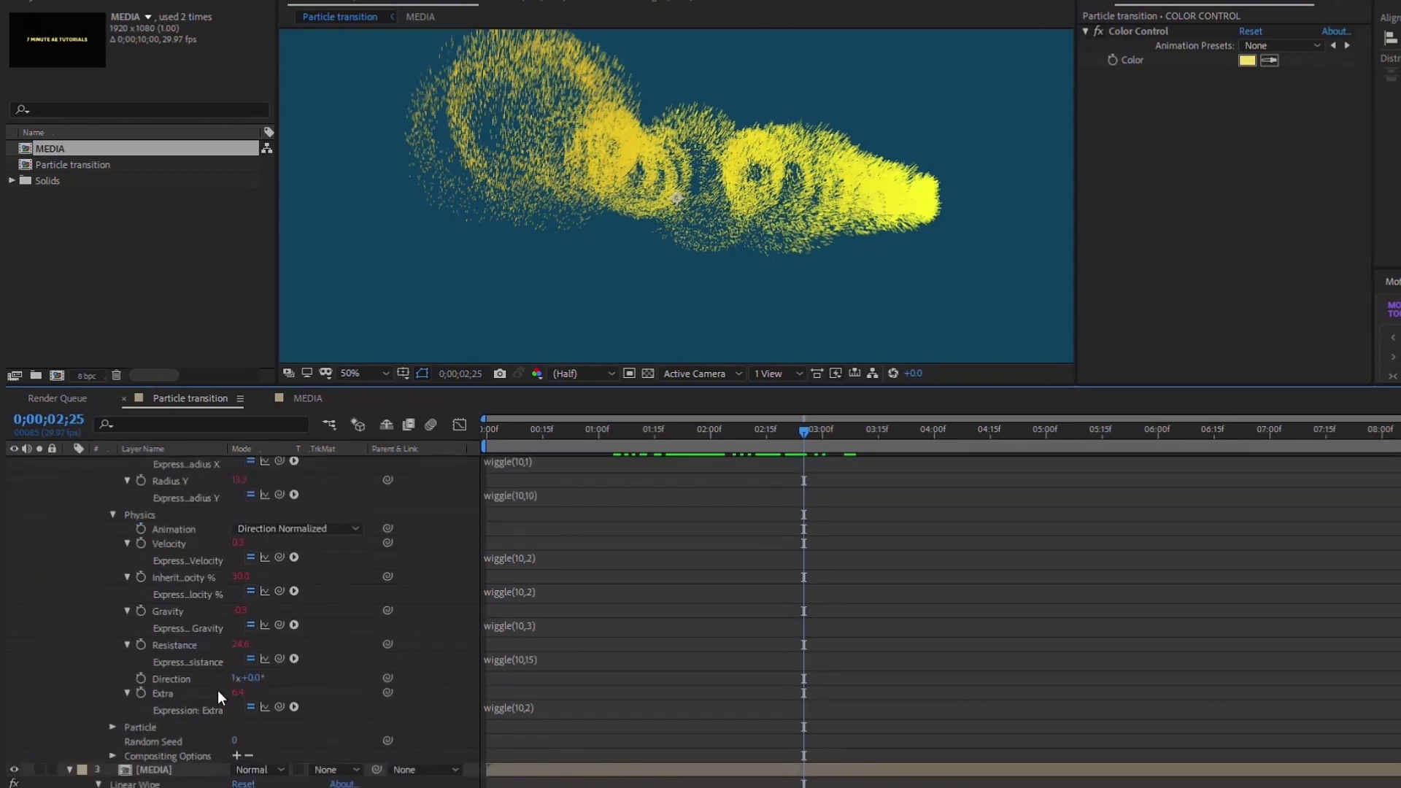
click(112, 728)
scroll(147, 716, down, 4)
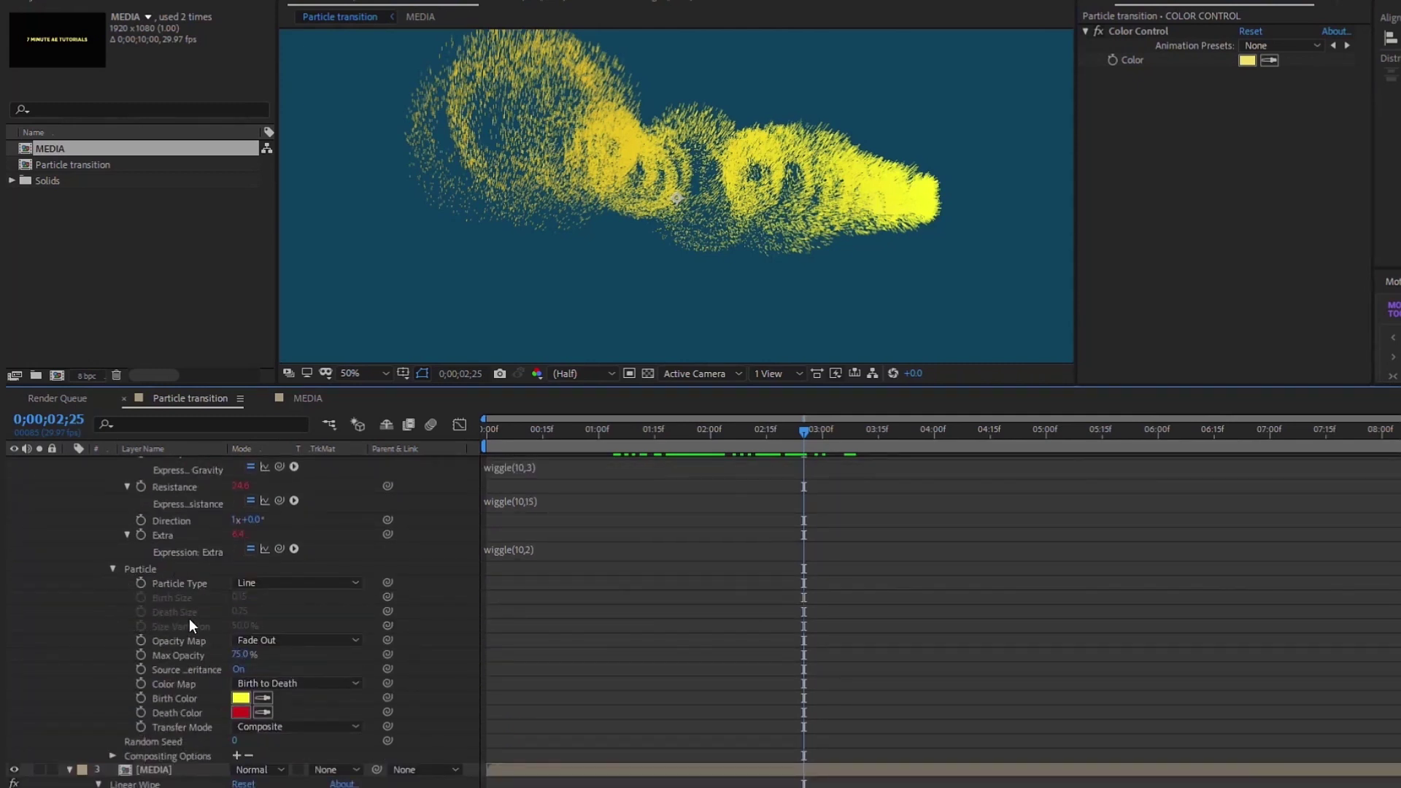
drag(387, 698, 1249, 59)
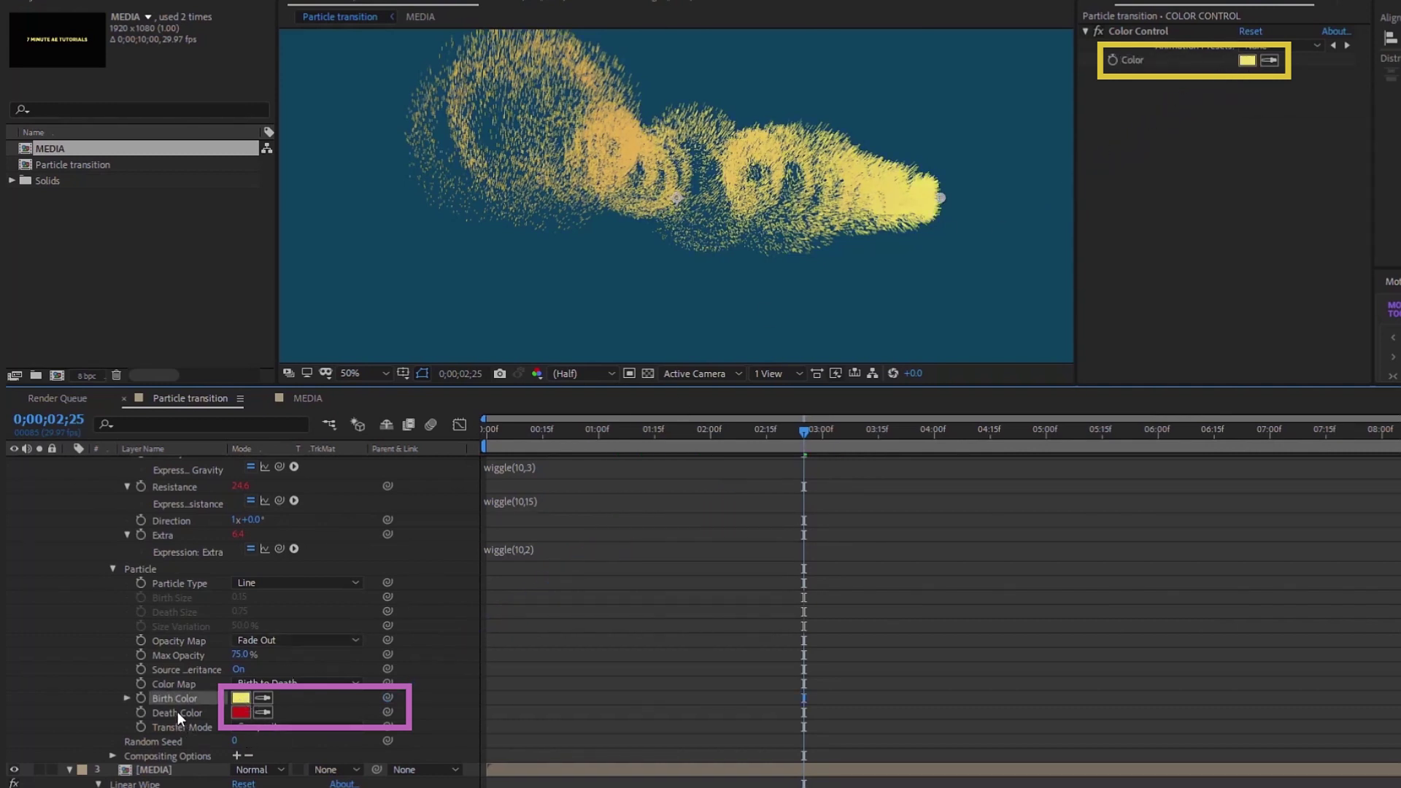
Link FIRST EFFECT's particle Death Color to the COLOR CONTROL layer's Color property and multiply the expression by .2.
drag(388, 711, 1240, 60)
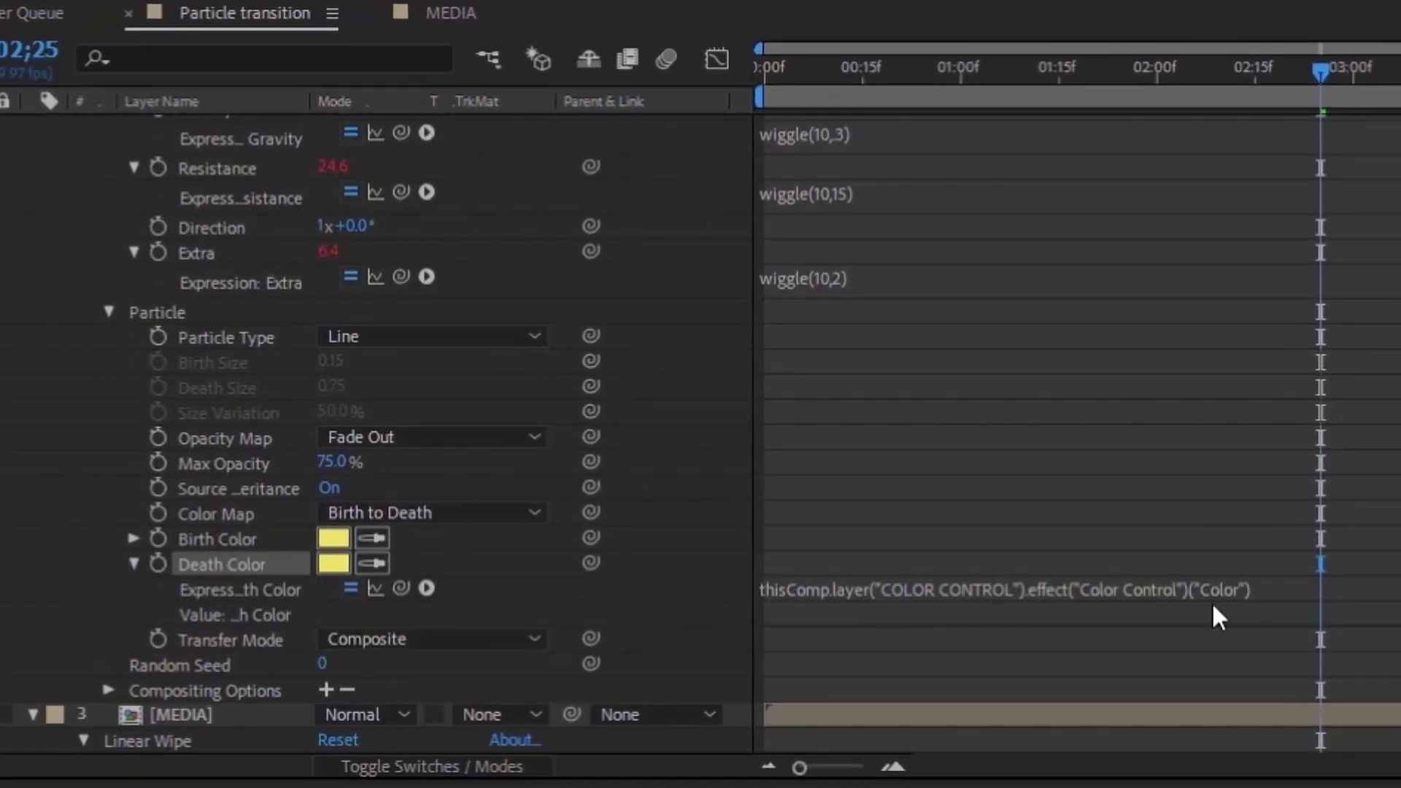
click(1285, 589)
click(1286, 589)
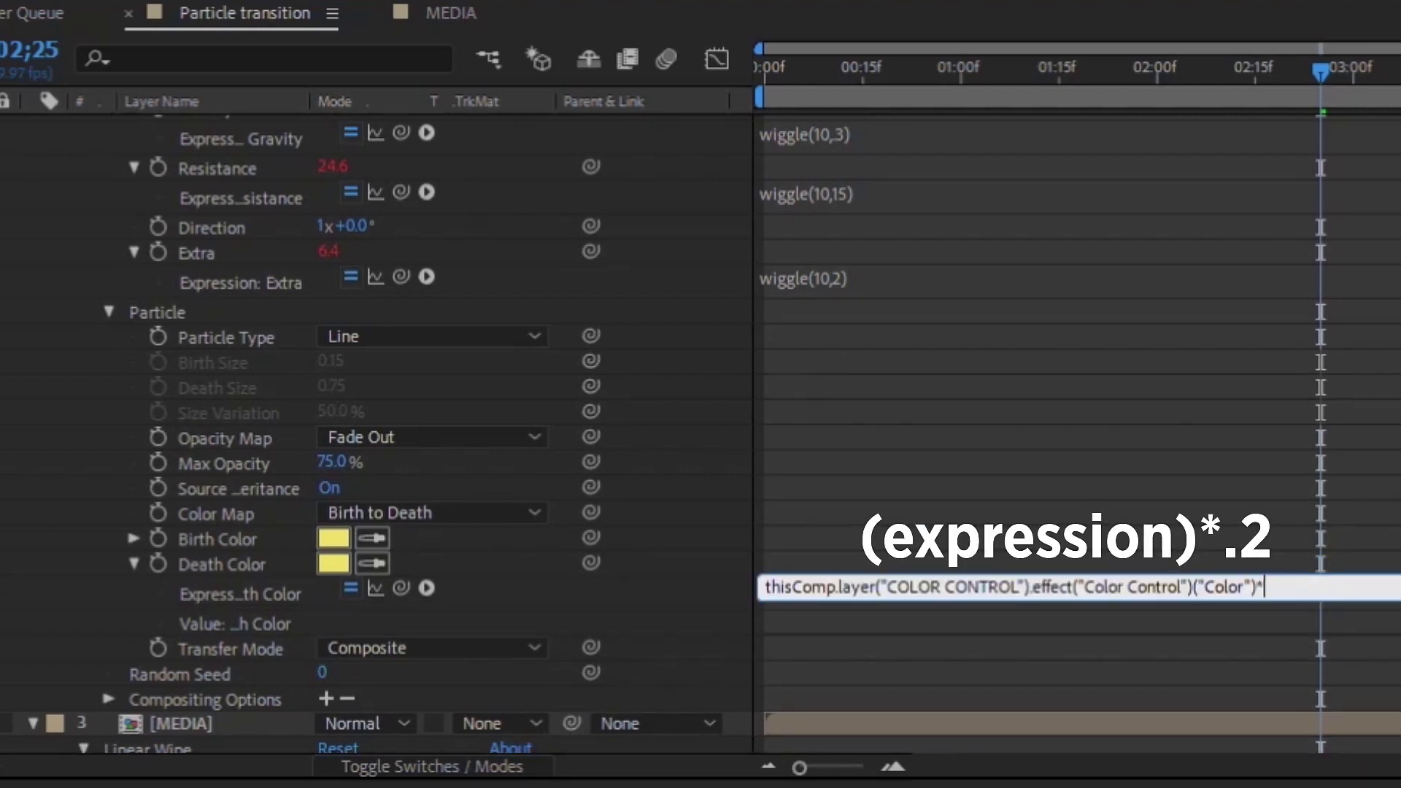
click(1293, 418)
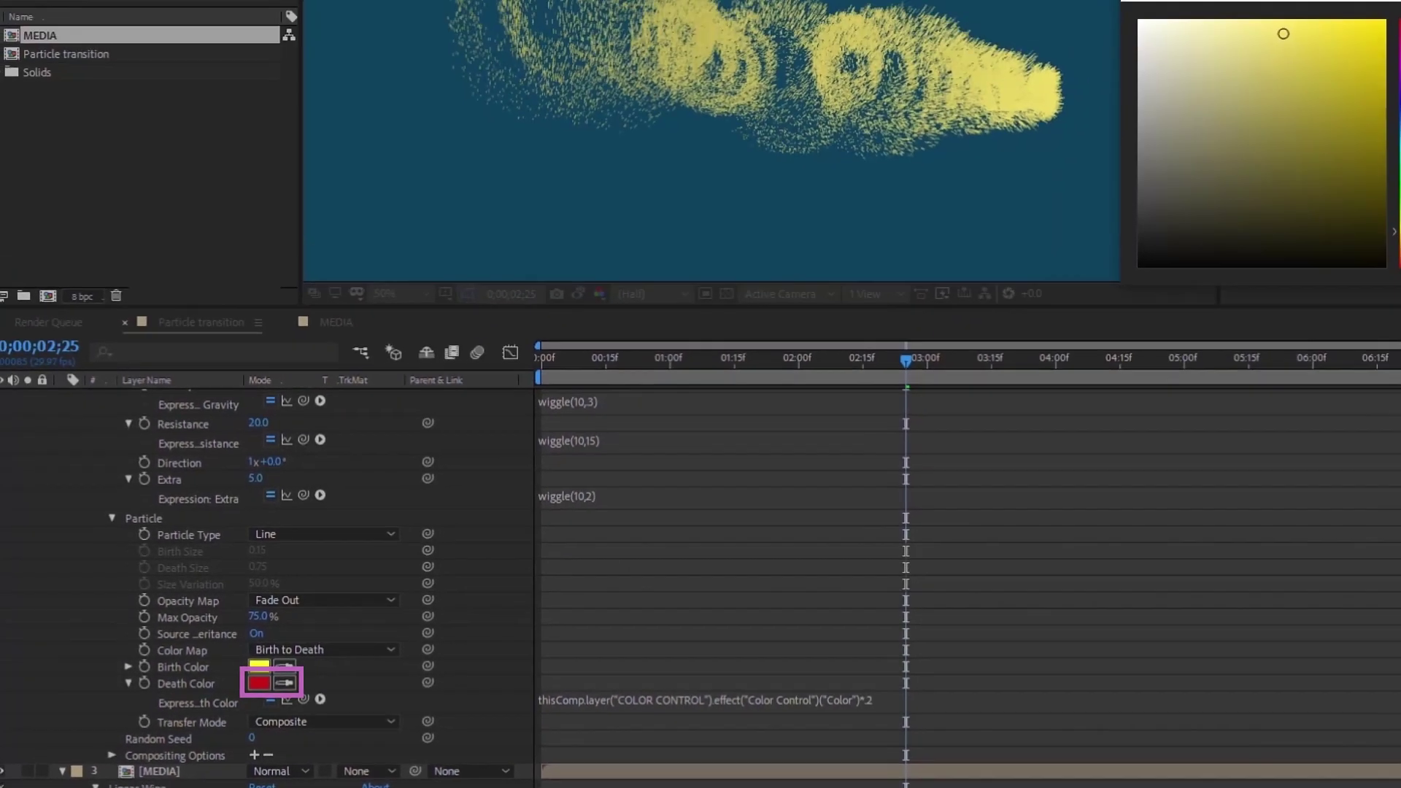
Test the linked particle colors by changing the COLOR CONTROL layer's color to pink and finally to light blue.
drag(1244, 307, 1245, 138)
click(1369, 137)
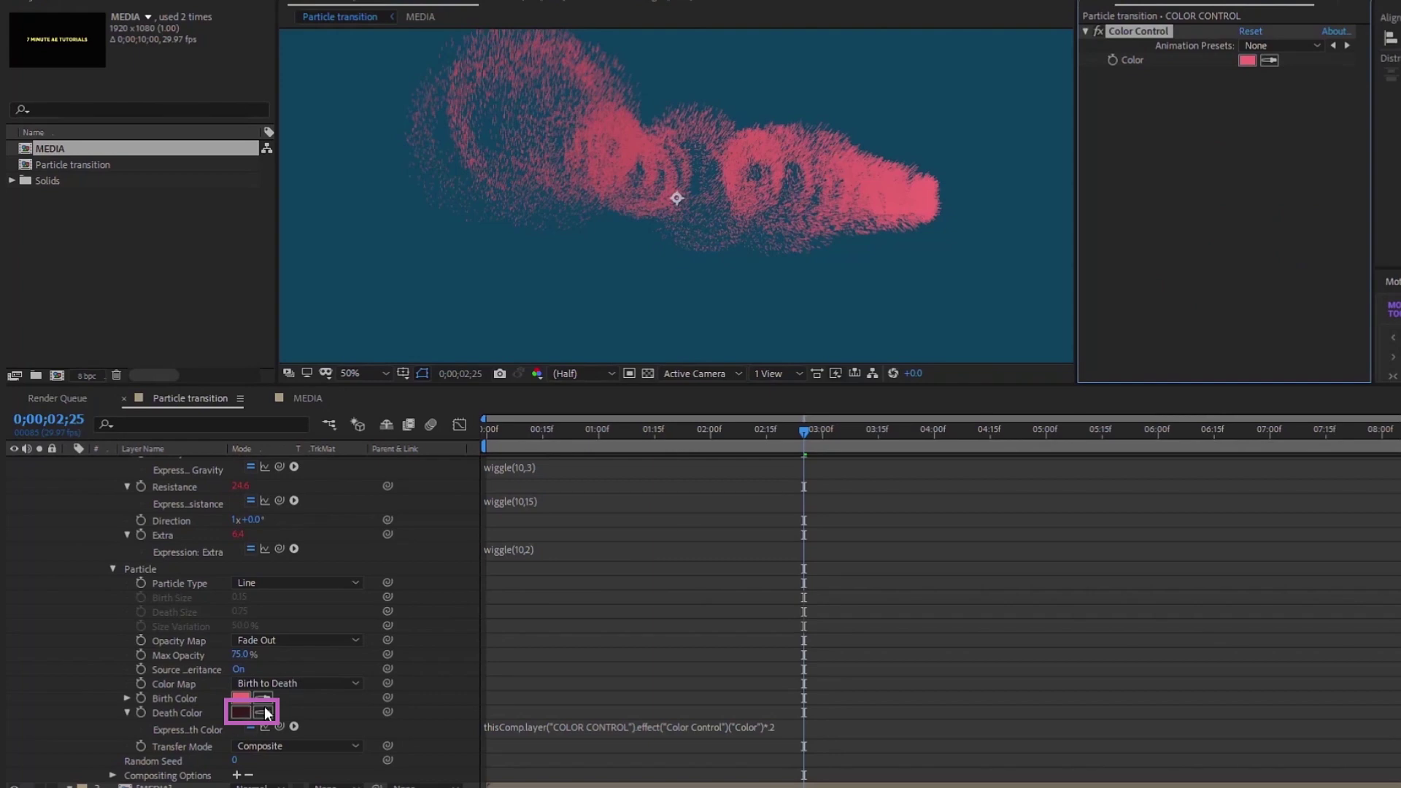
click(1247, 59)
click(1242, 238)
drag(1241, 238, 1245, 232)
click(1376, 138)
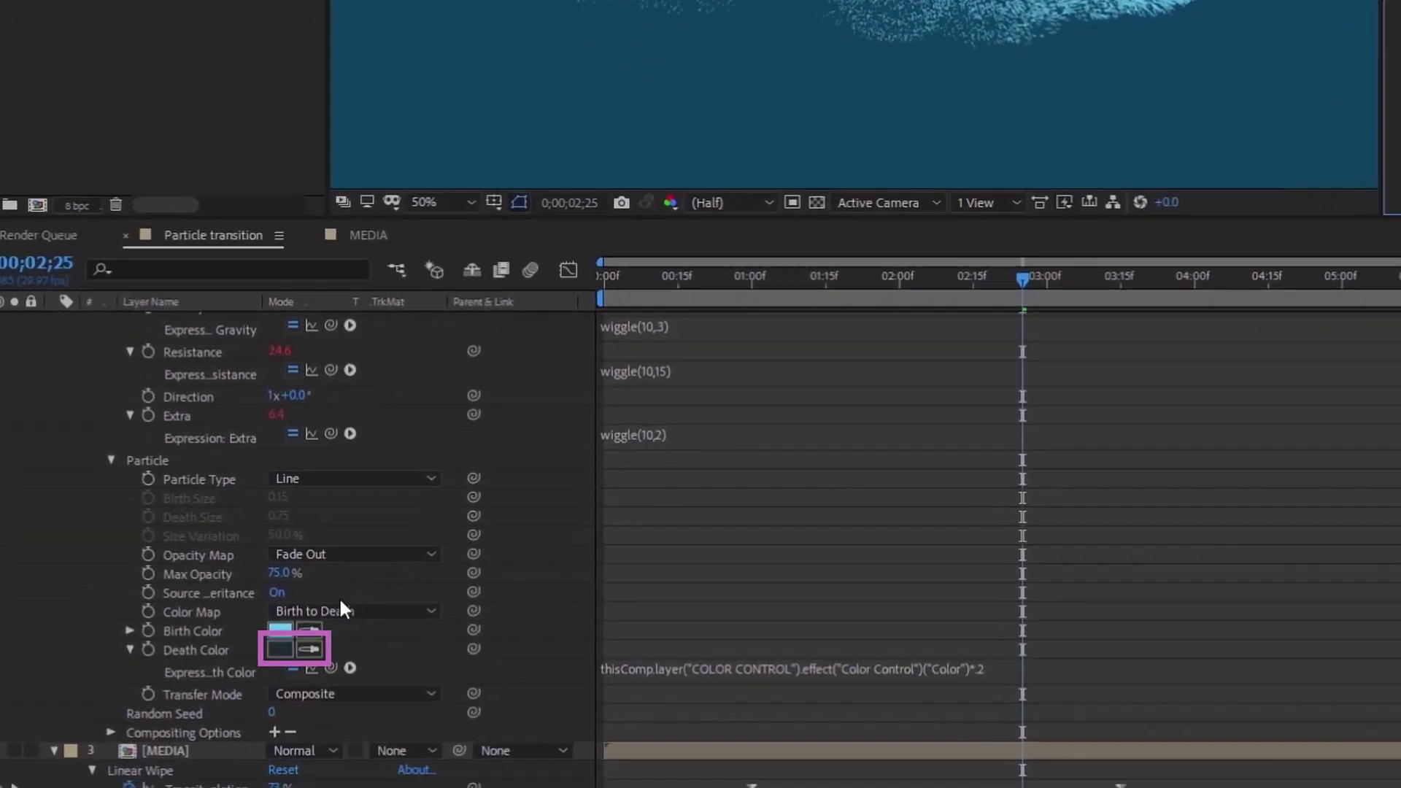
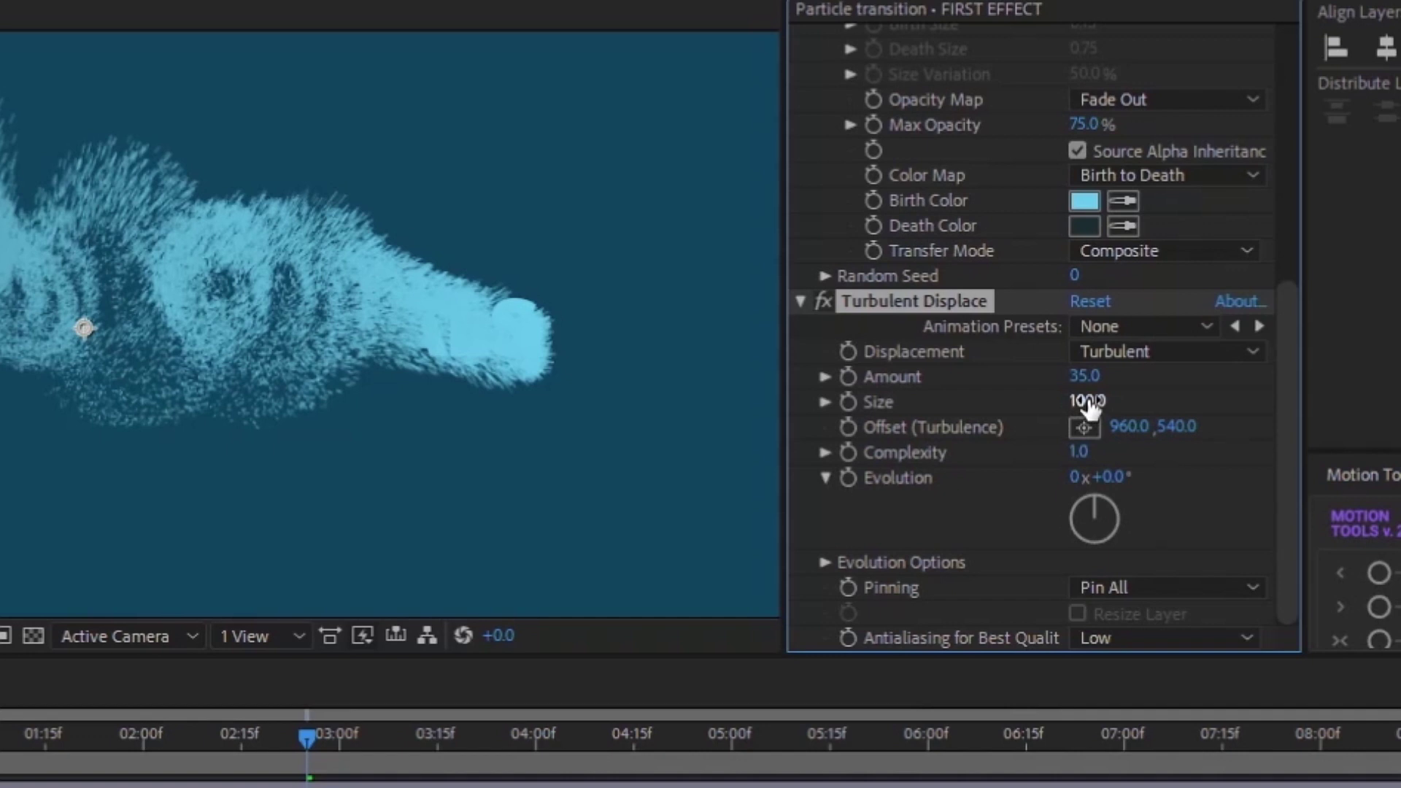
Add the expression value-[0,time*135] to Offset (Turbulence) of FIRST EFFECT's Turbulent Displace effect.
key(Return)
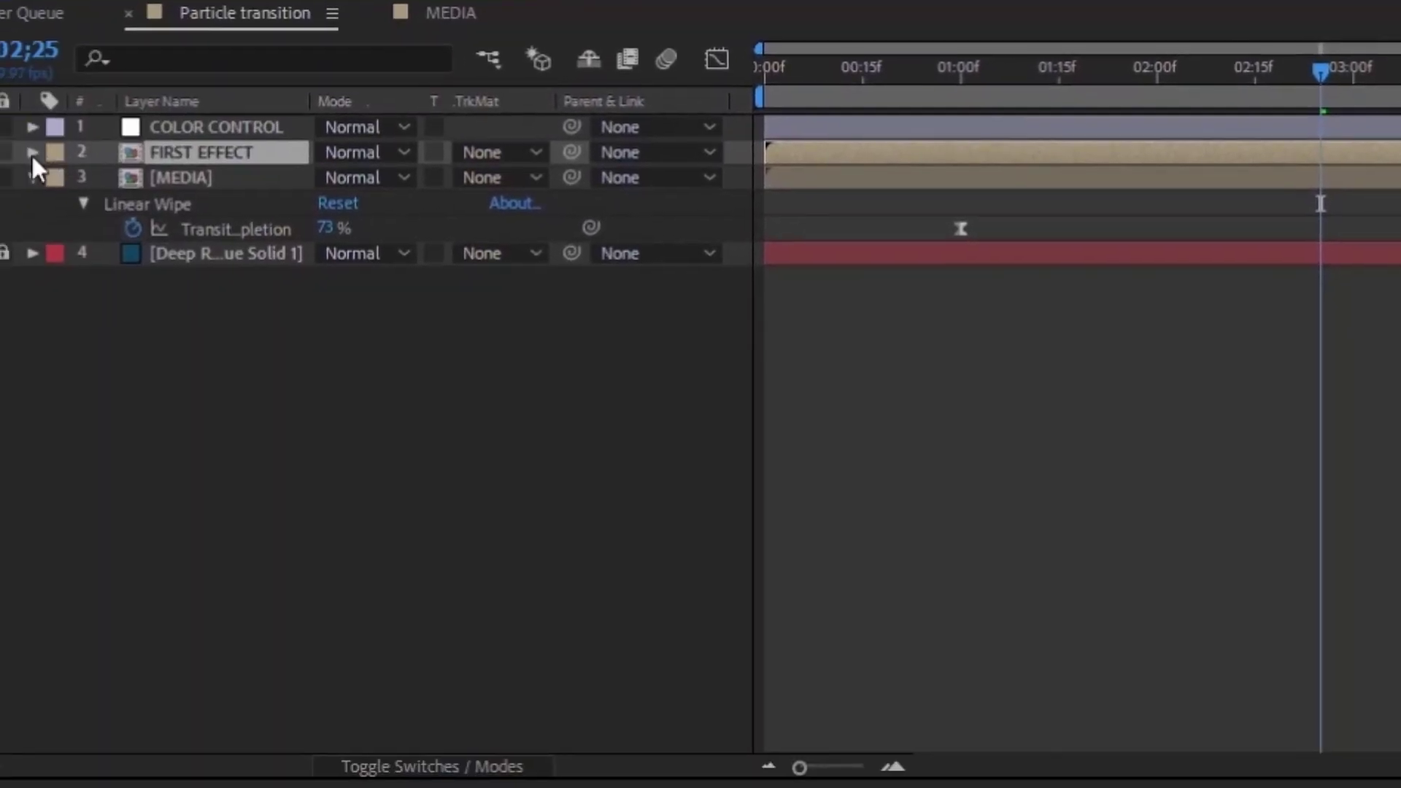
click(32, 153)
click(83, 178)
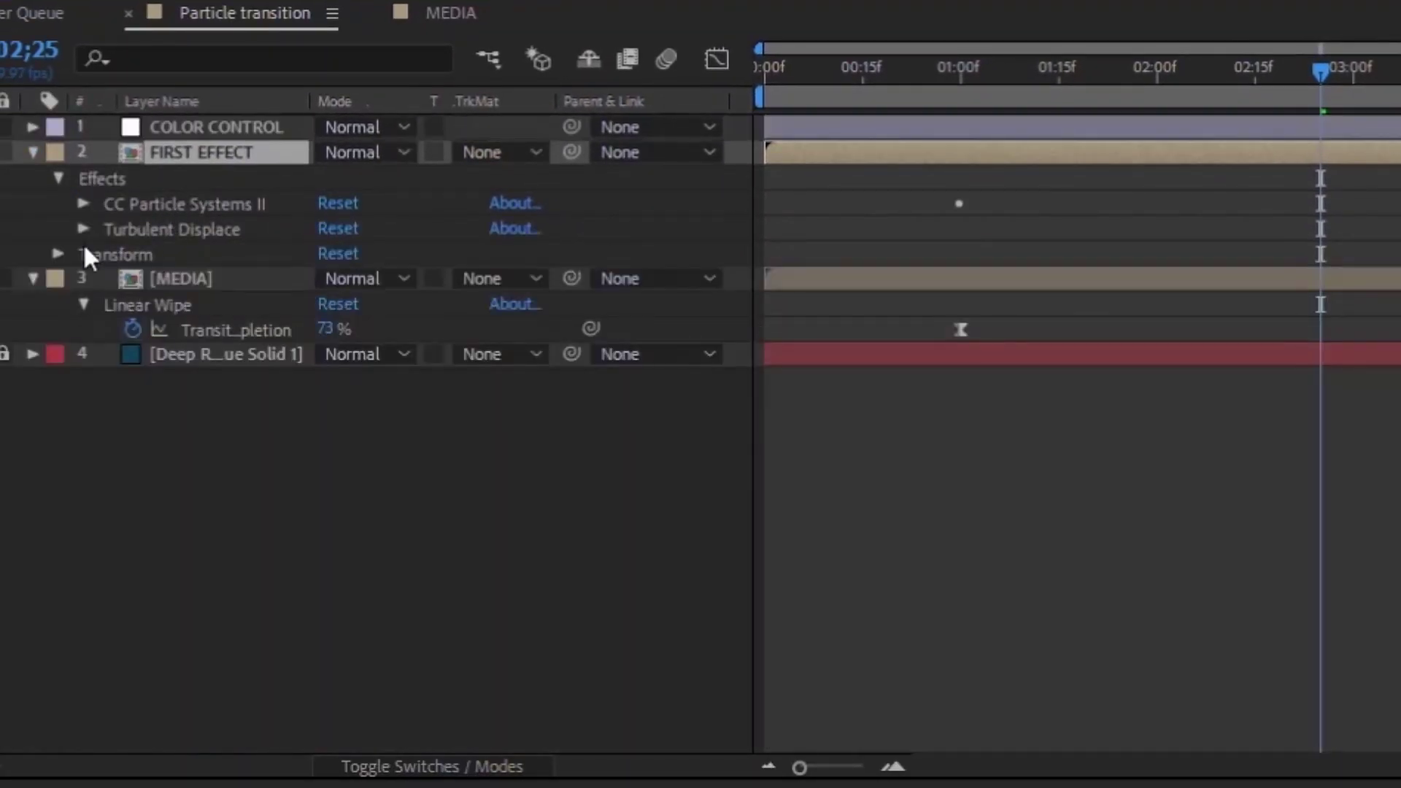
click(83, 229)
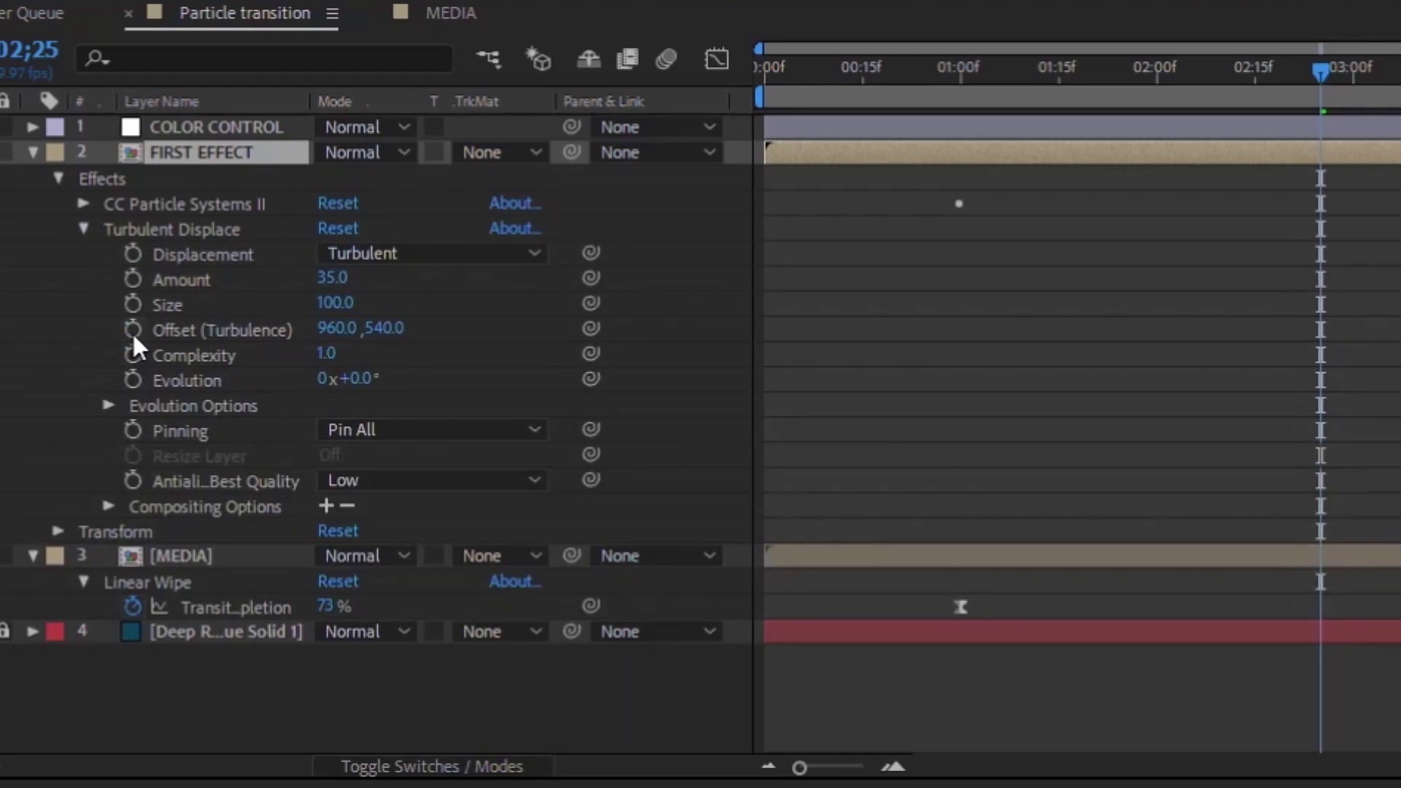
alt+click(132, 329)
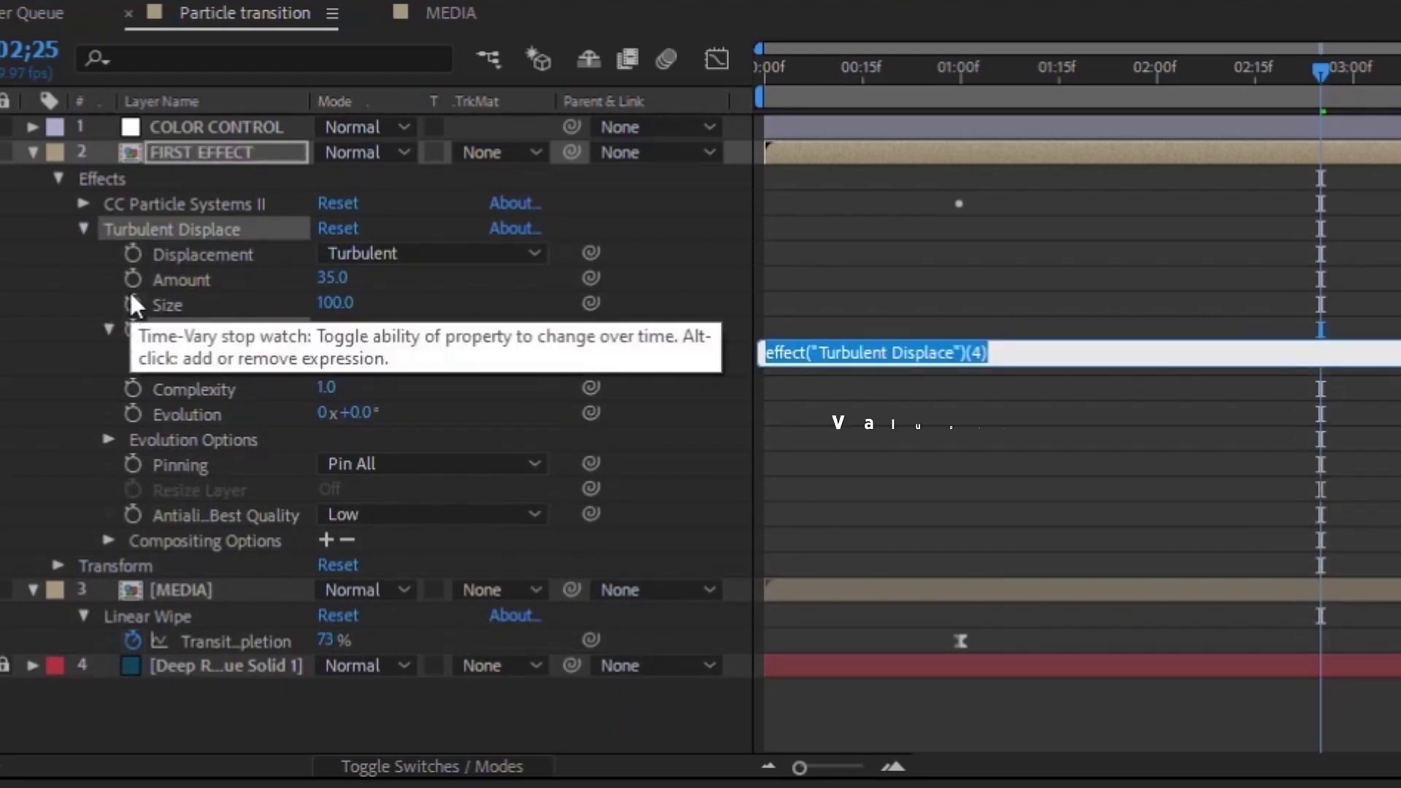
text(value-[0)
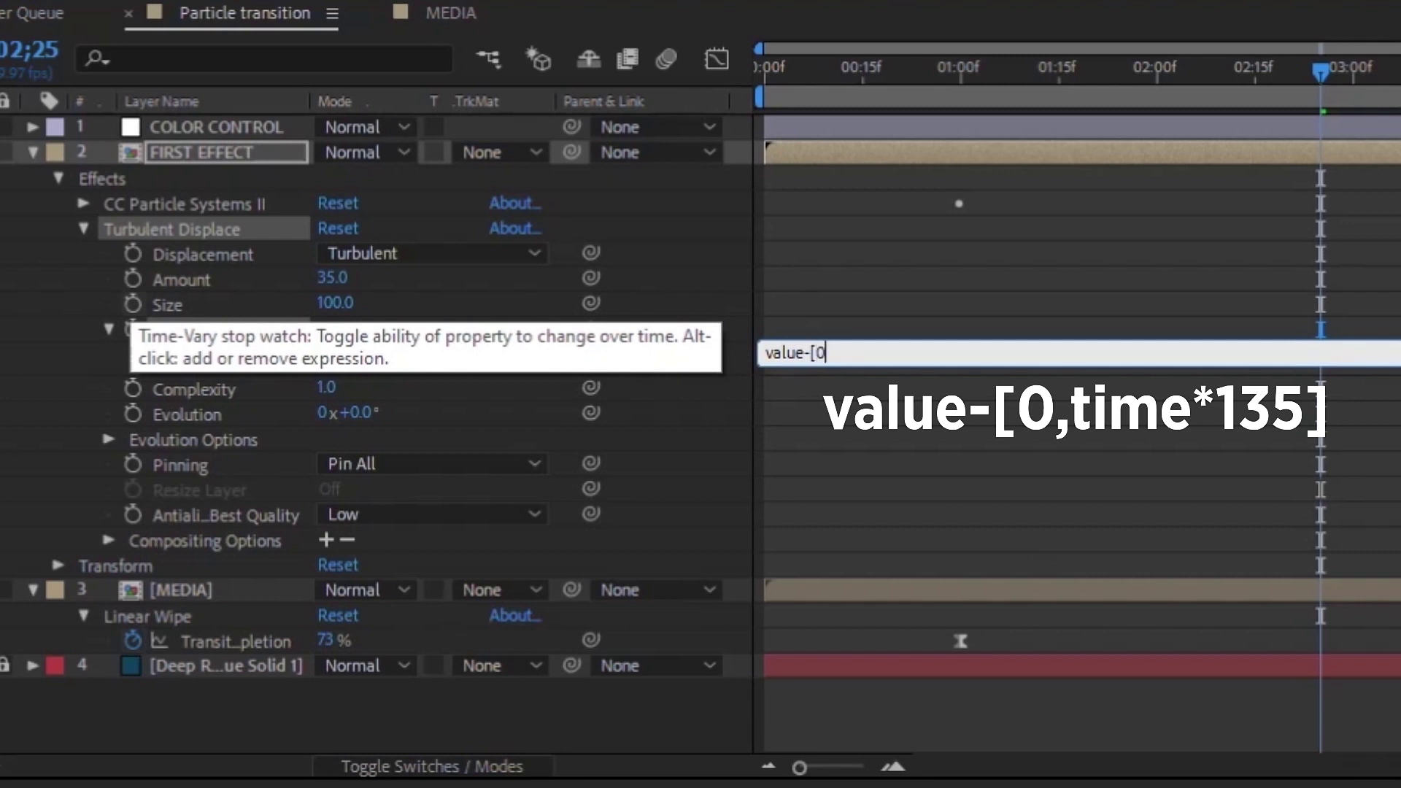
text(,time*135)
click(358, 387)
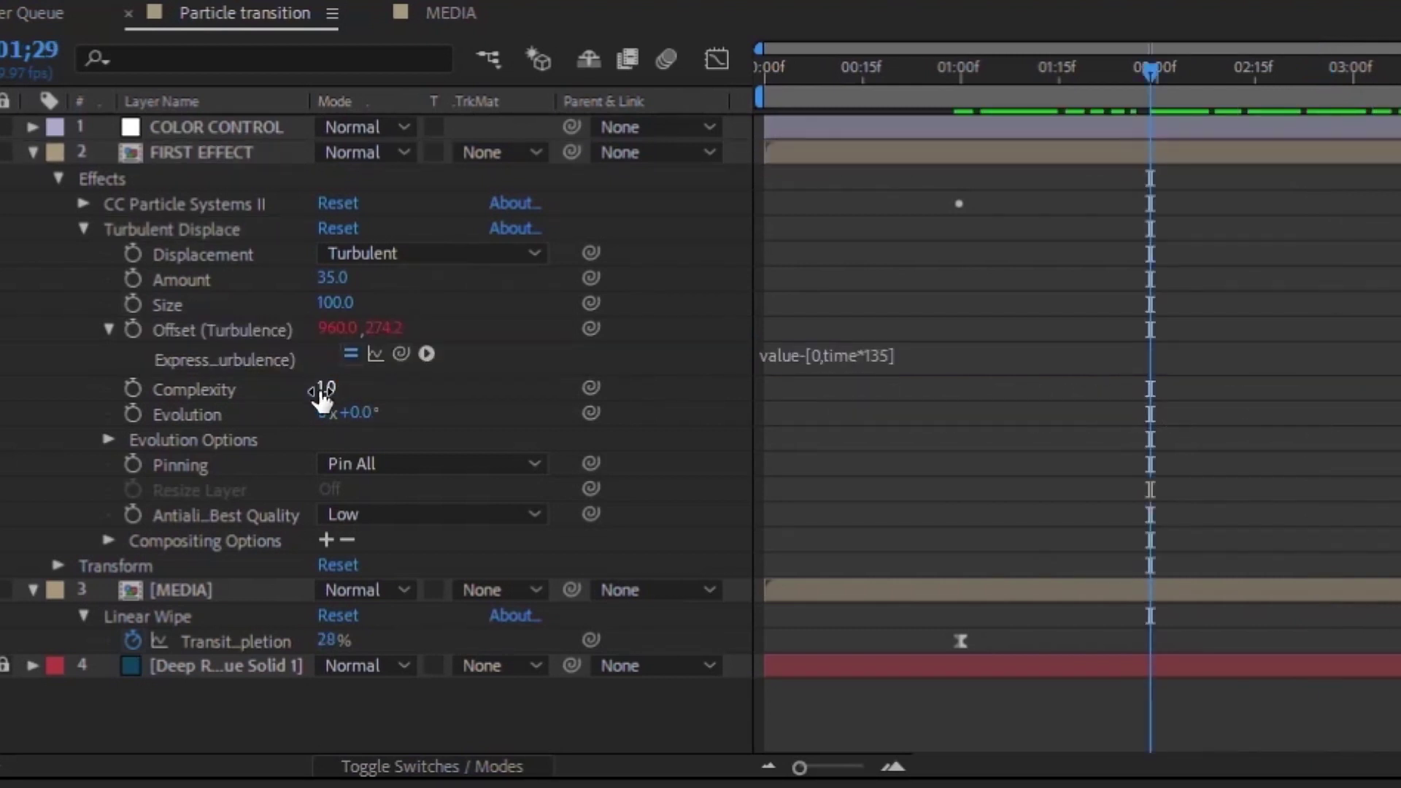
Set Turbulent Displace's Complexity to 3 and add the expression time*135 to its Evolution.
click(325, 388)
text(3)
key(Return)
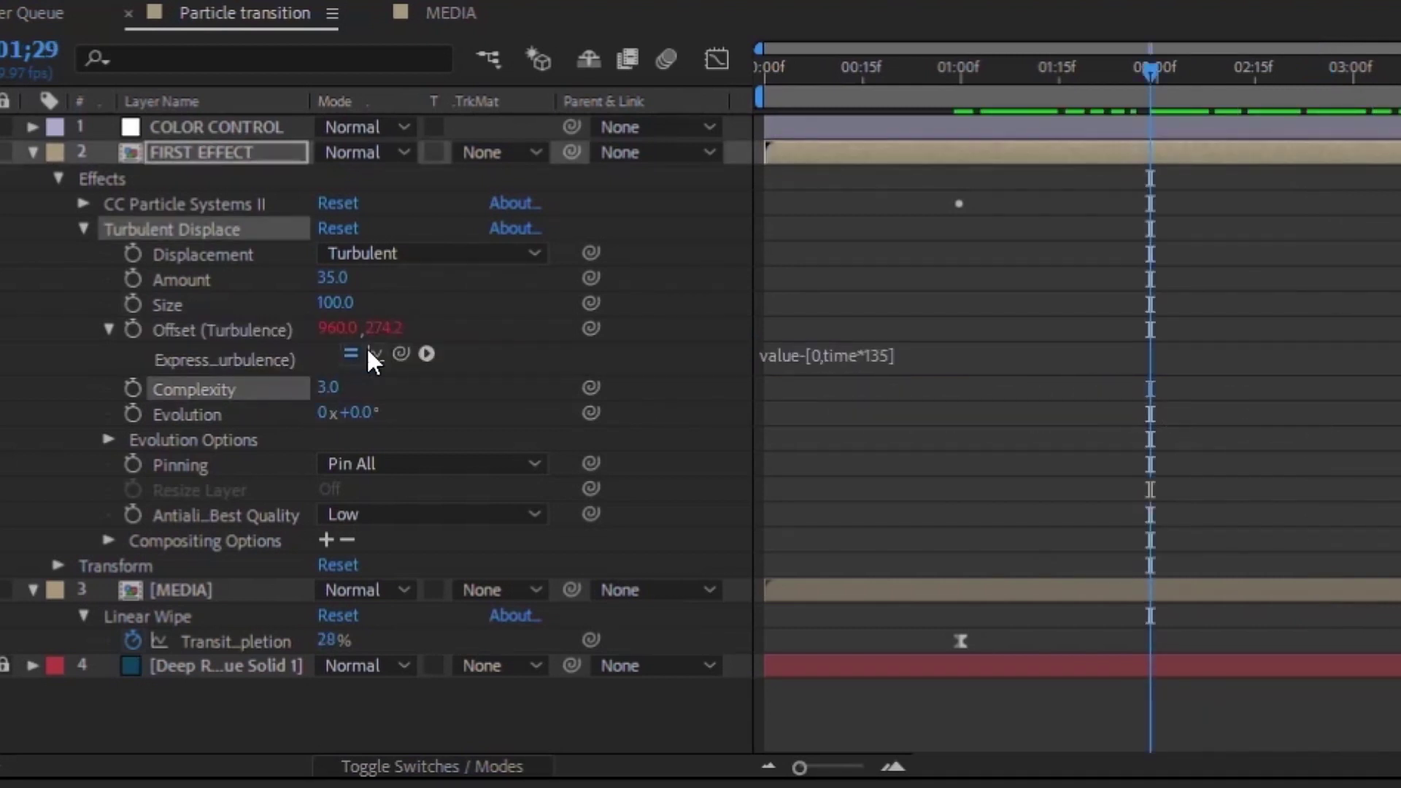
alt+click(132, 413)
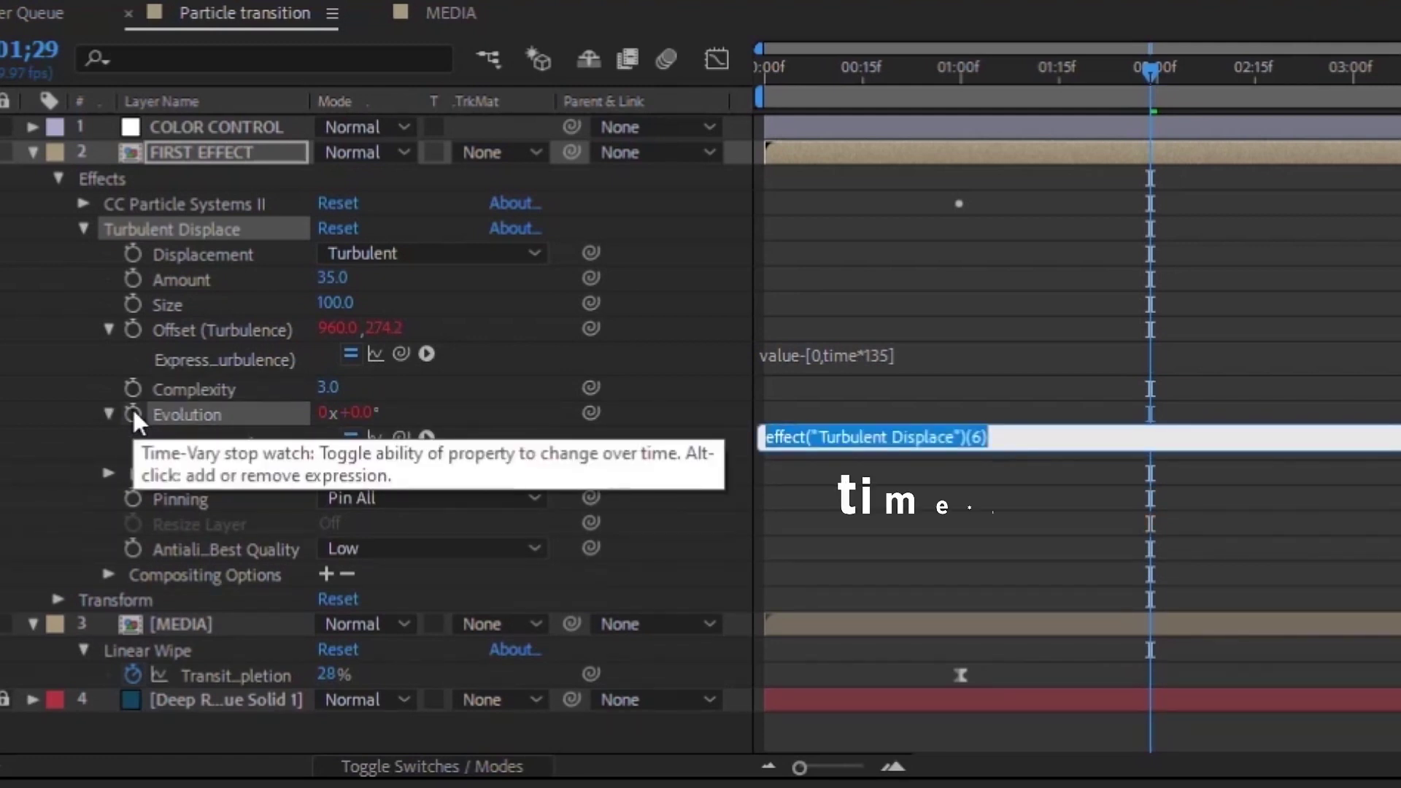
text(time*135)
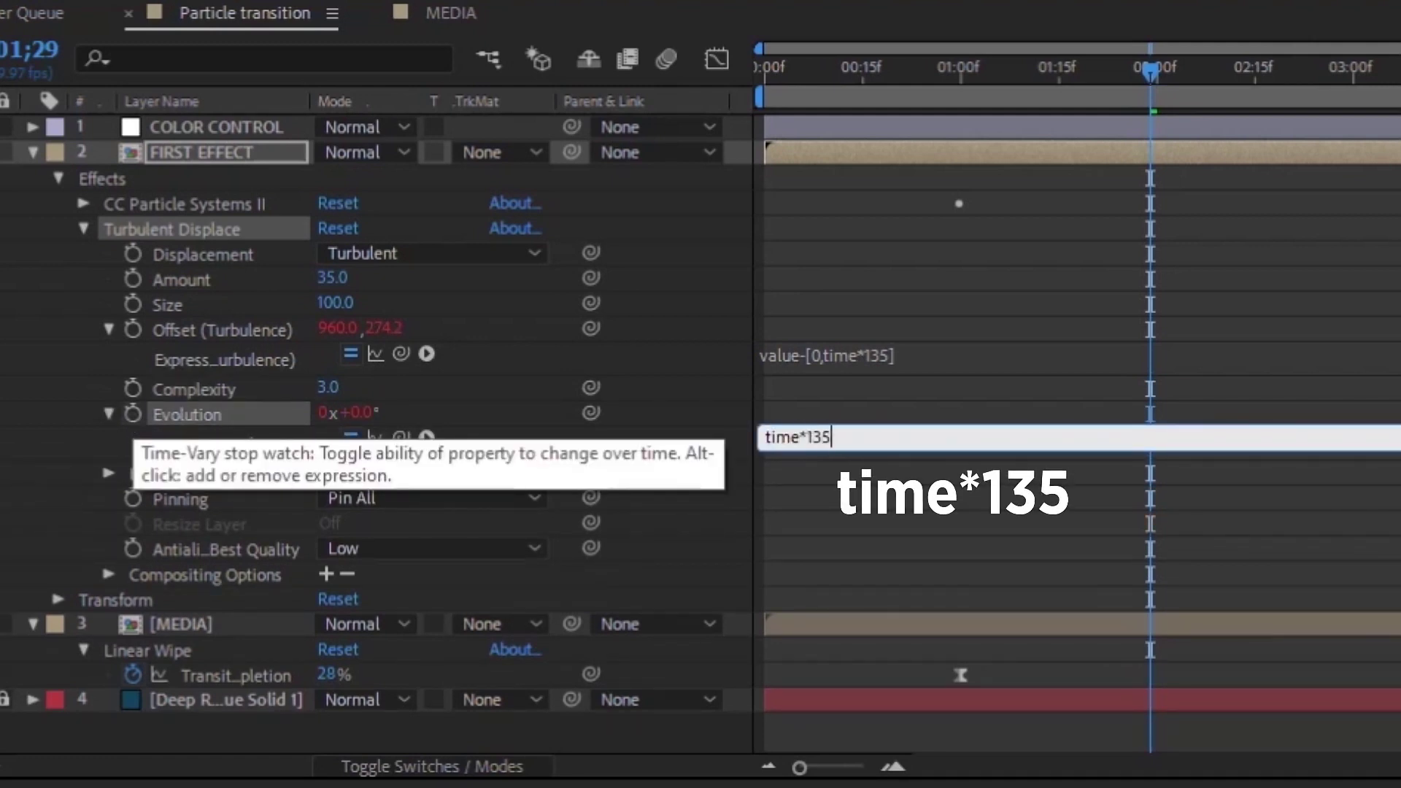
click(1031, 303)
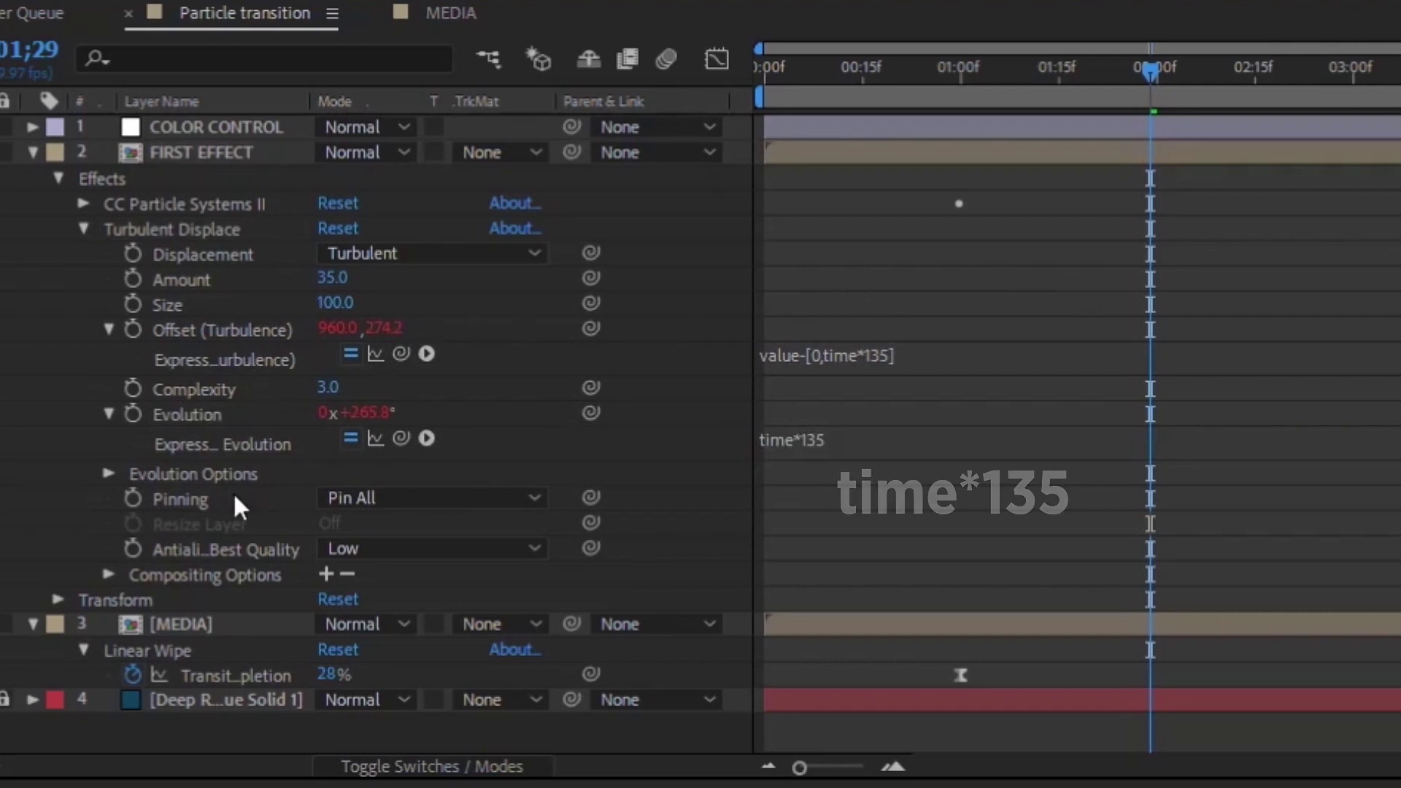
Add the expression index*3 to Random Seed in Turbulent Displace's Evolution Options.
click(107, 475)
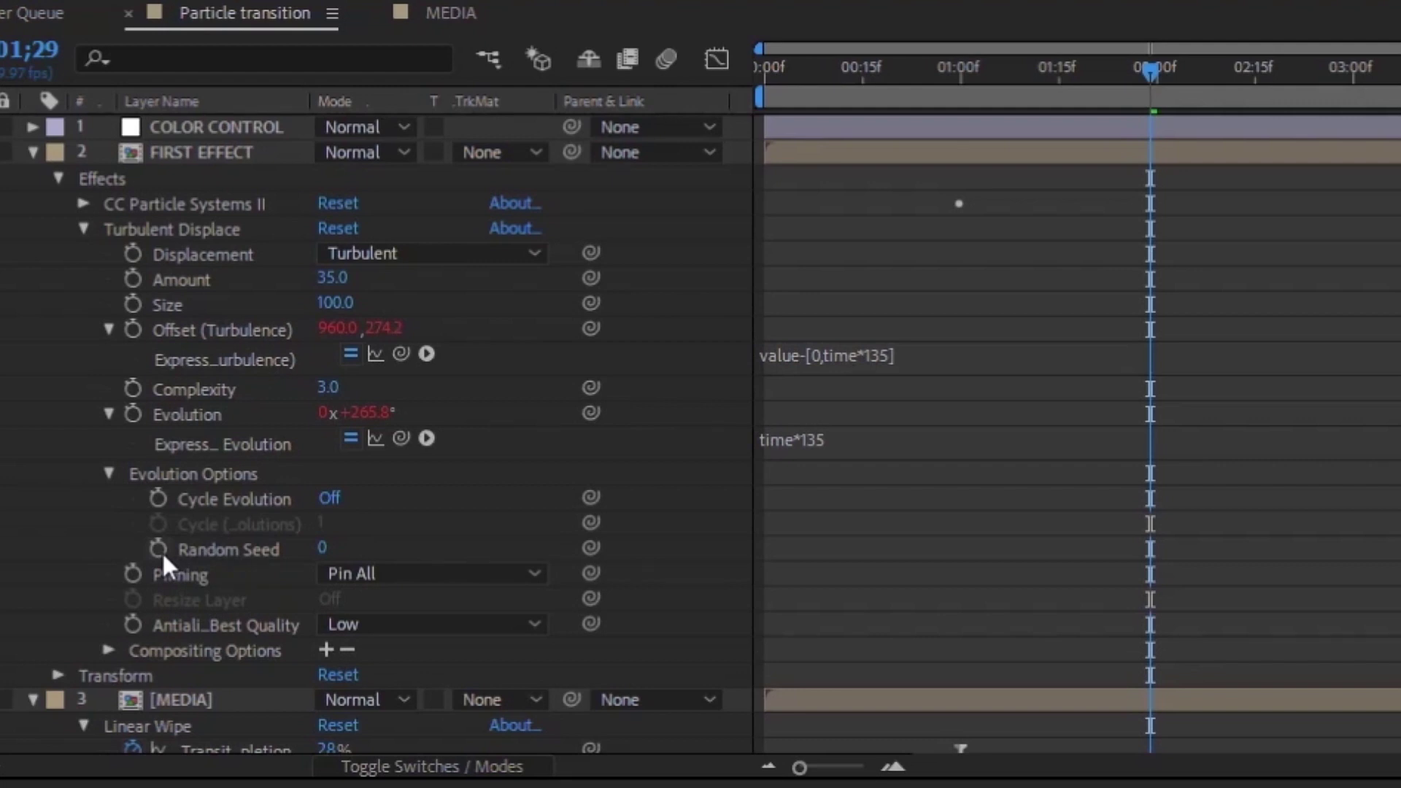
alt+click(156, 549)
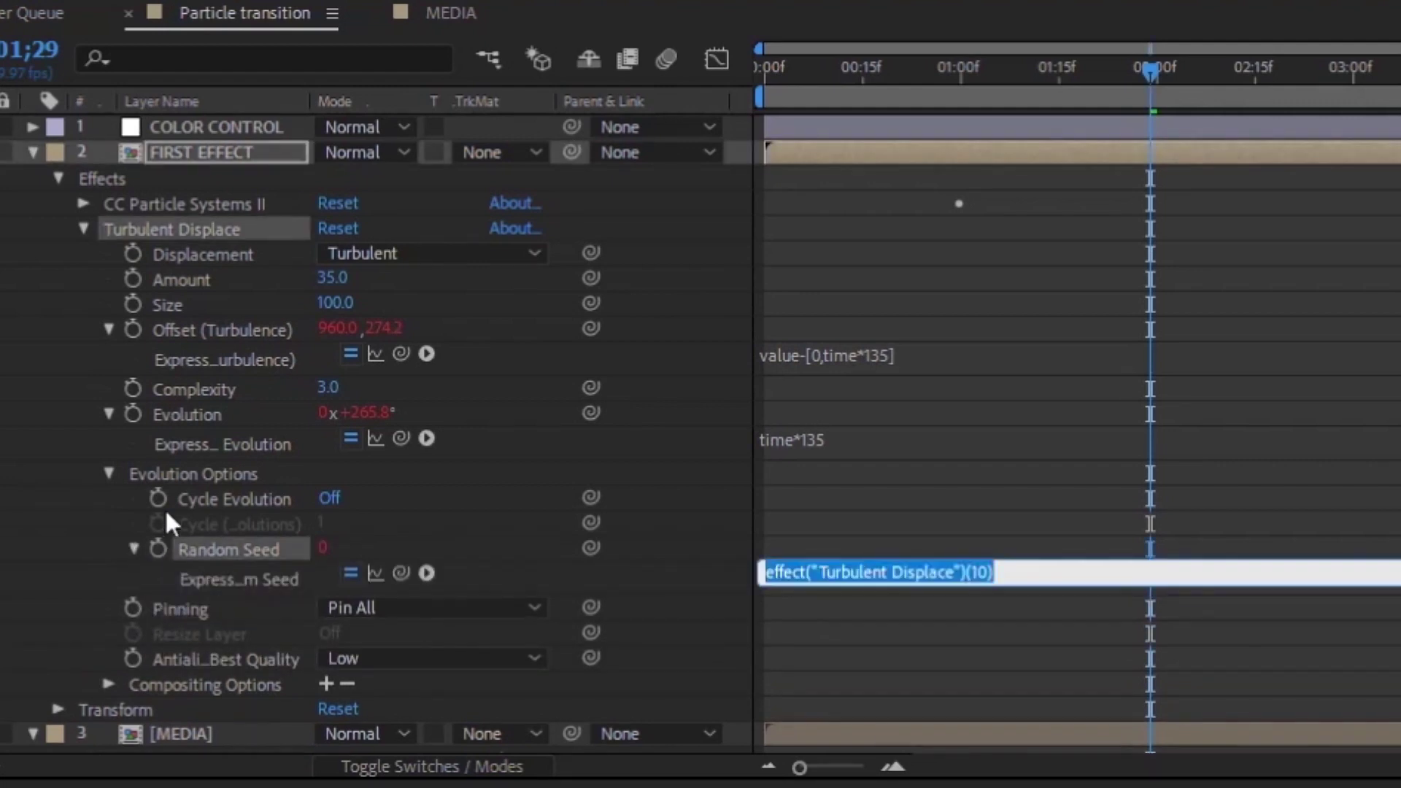
text(index*3)
click(209, 168)
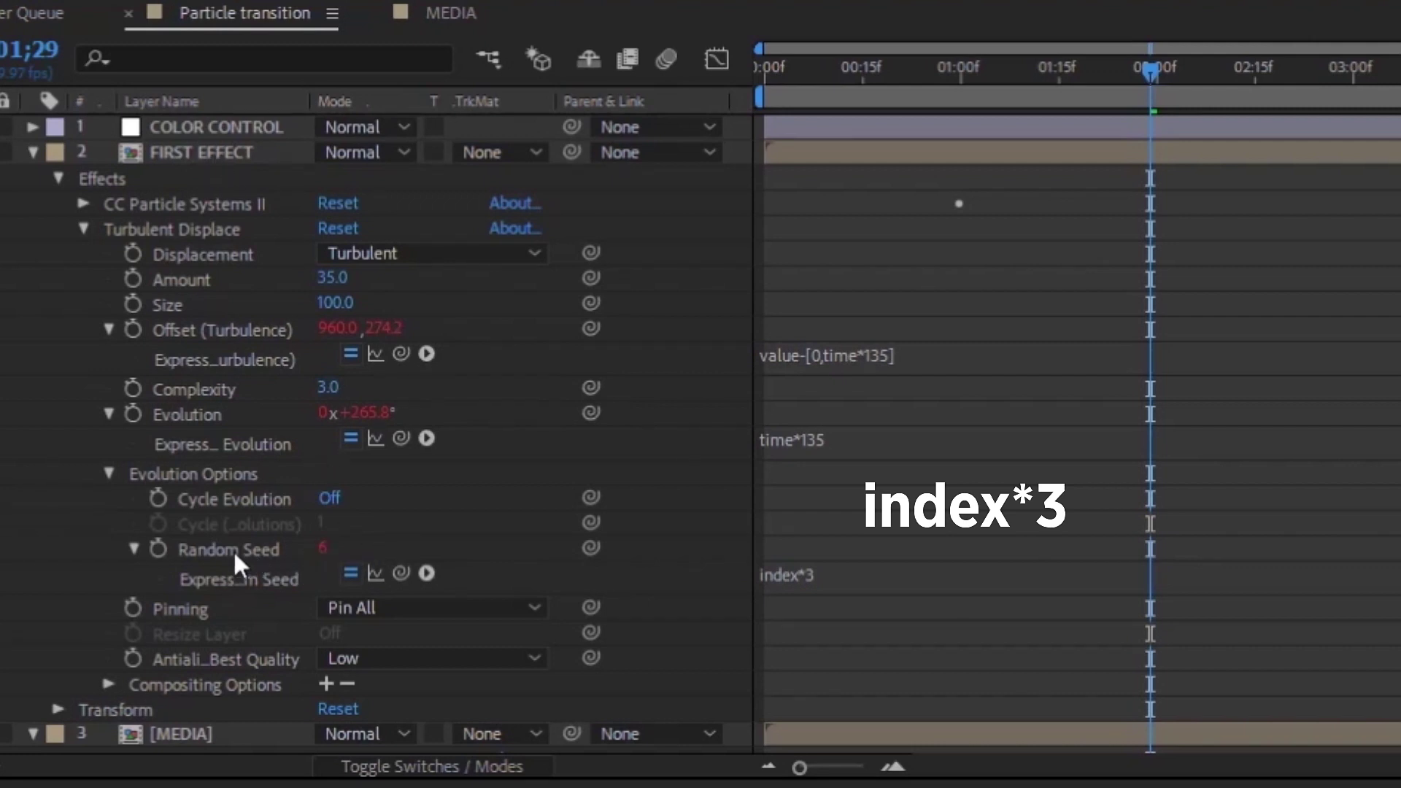
click(183, 154)
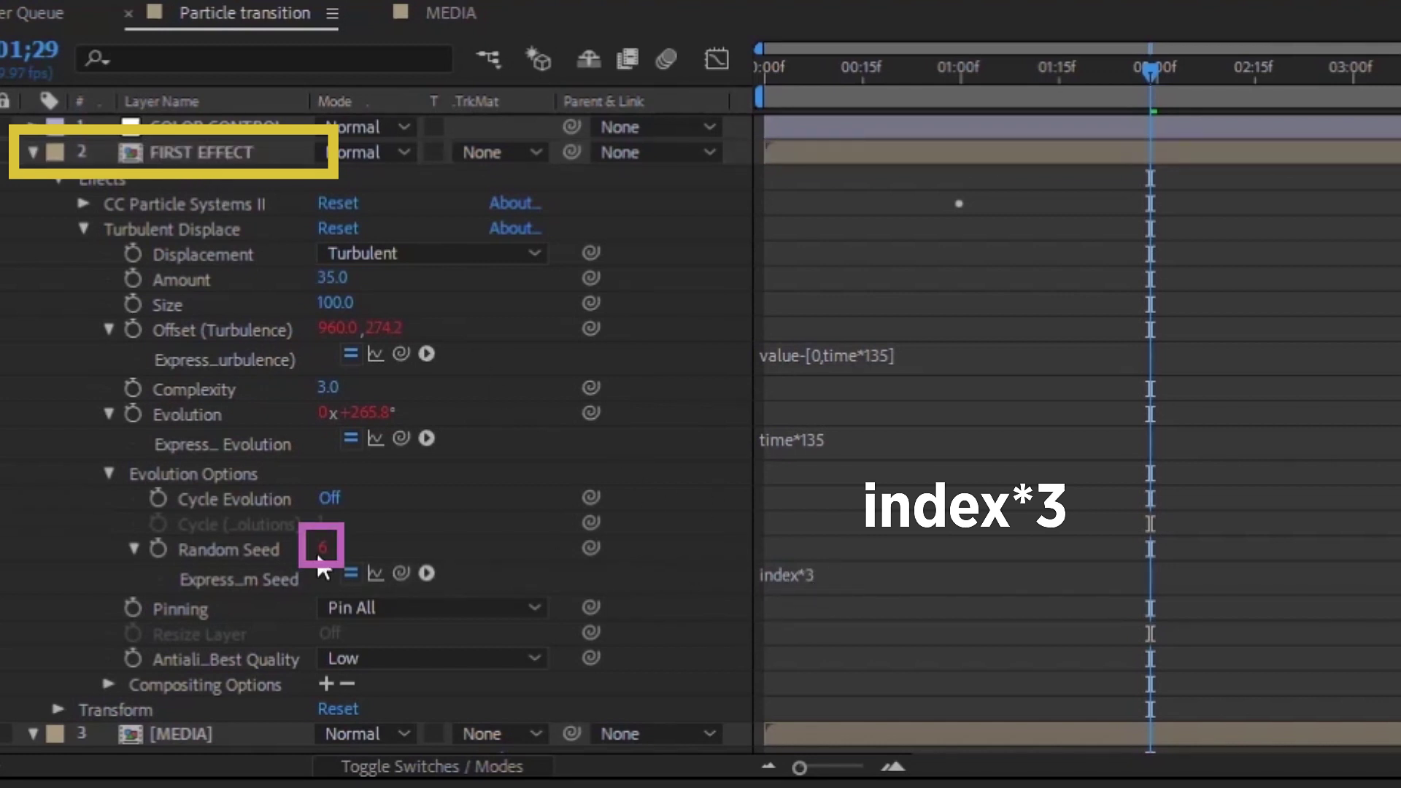
click(808, 576)
key(KP_Enter)
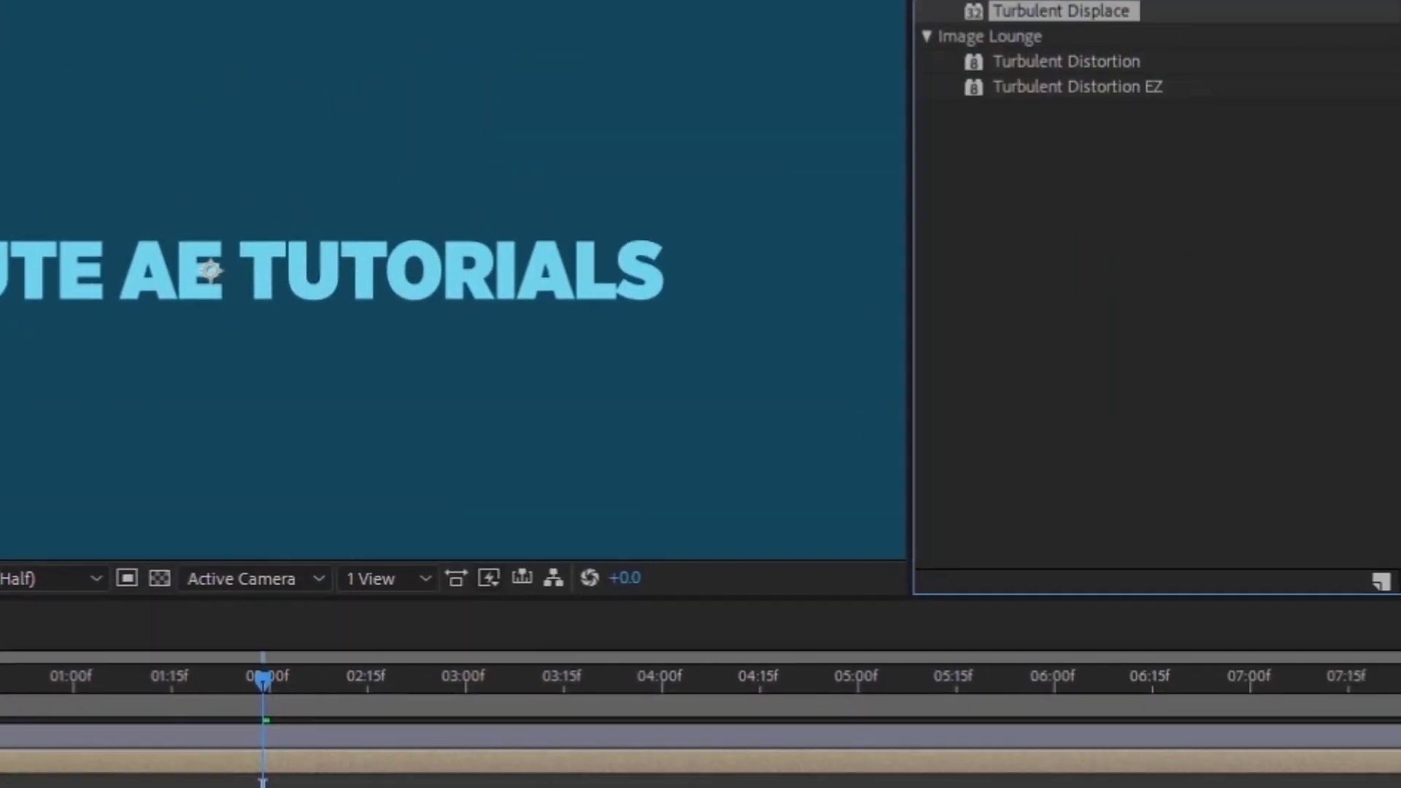
Find the Drop Shadow effect and apply it to the FIRST EFFECT layer.
click(802, 94)
text(drop shad)
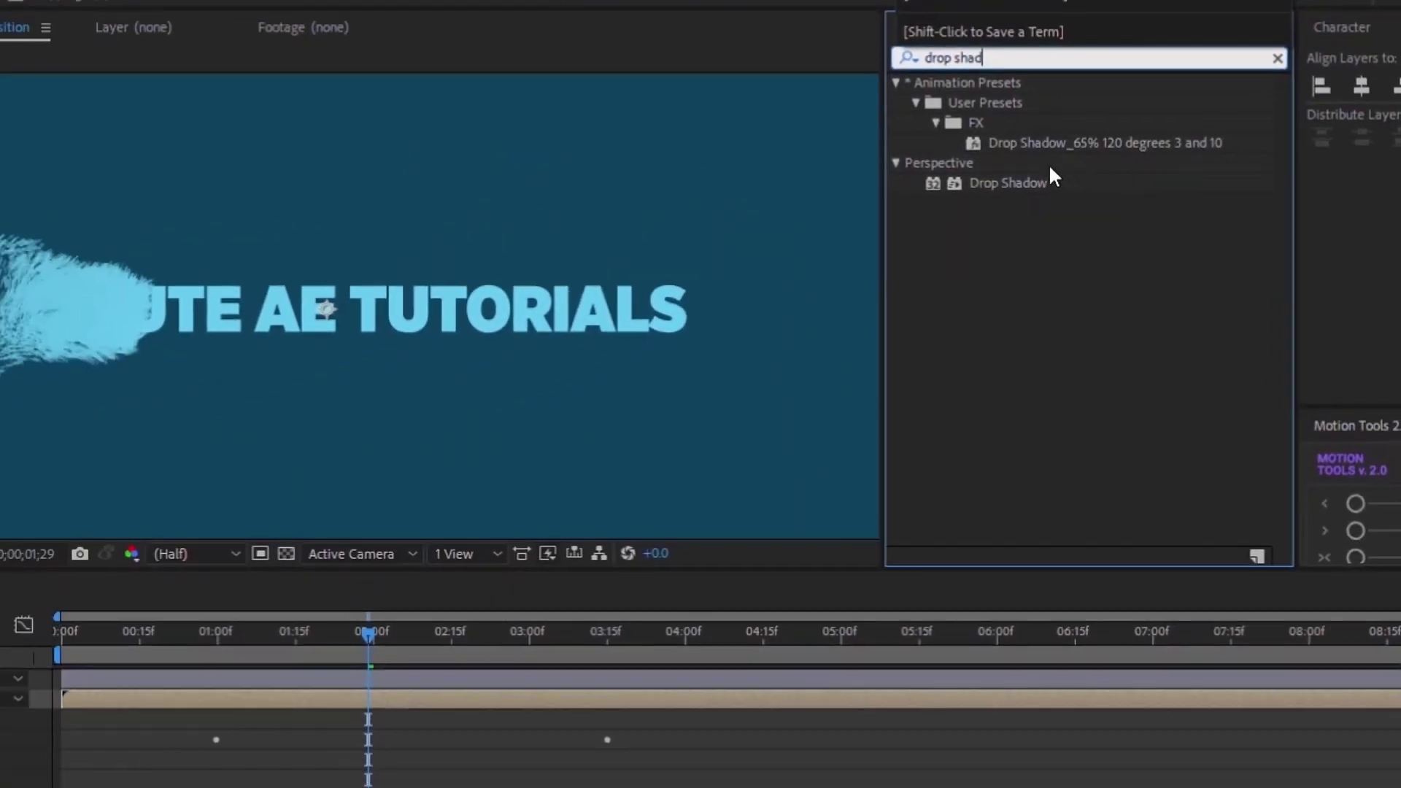
click(889, 286)
double_click(1146, 124)
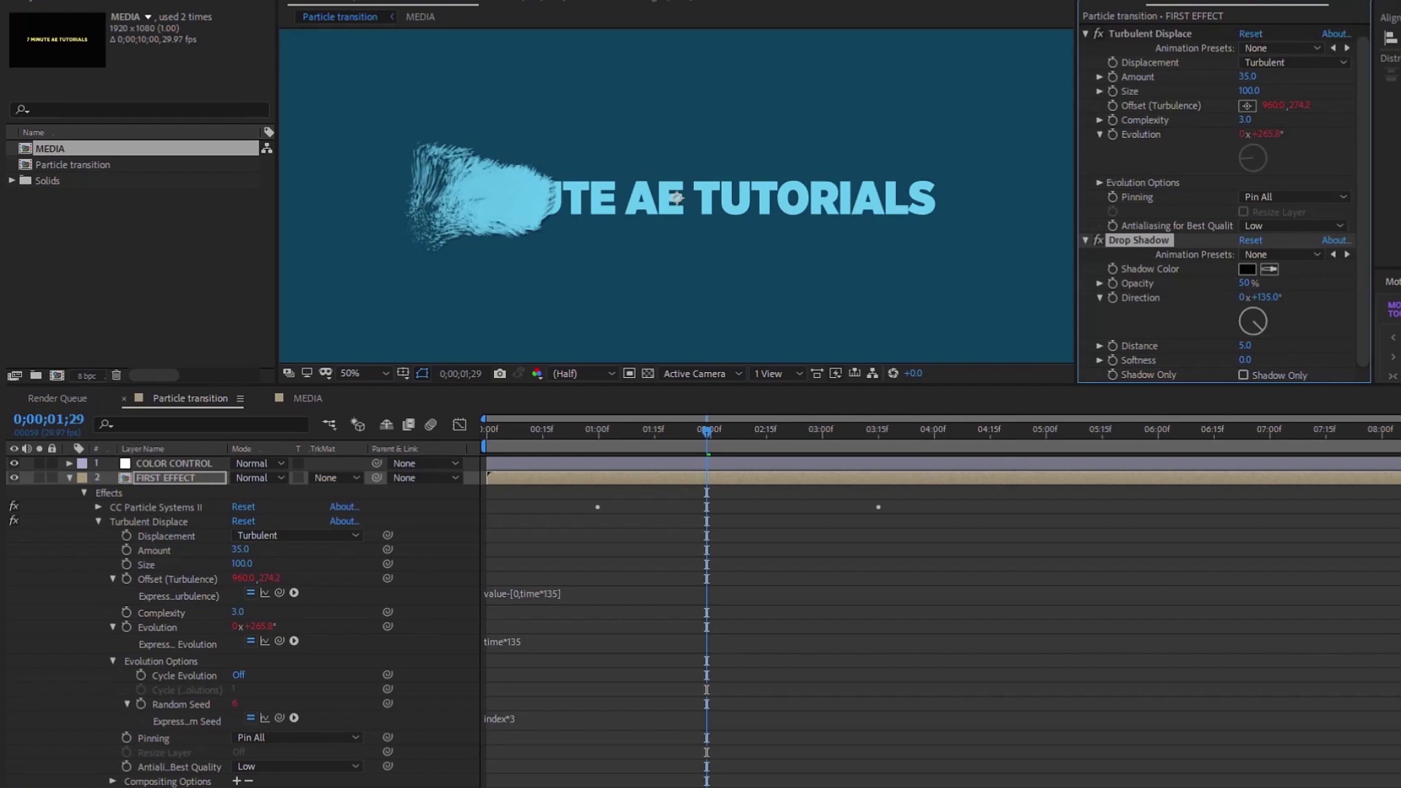
Set FIRST EFFECT's Drop Shadow to Direction 200°, Distance 50 and Softness 150.
click(1264, 297)
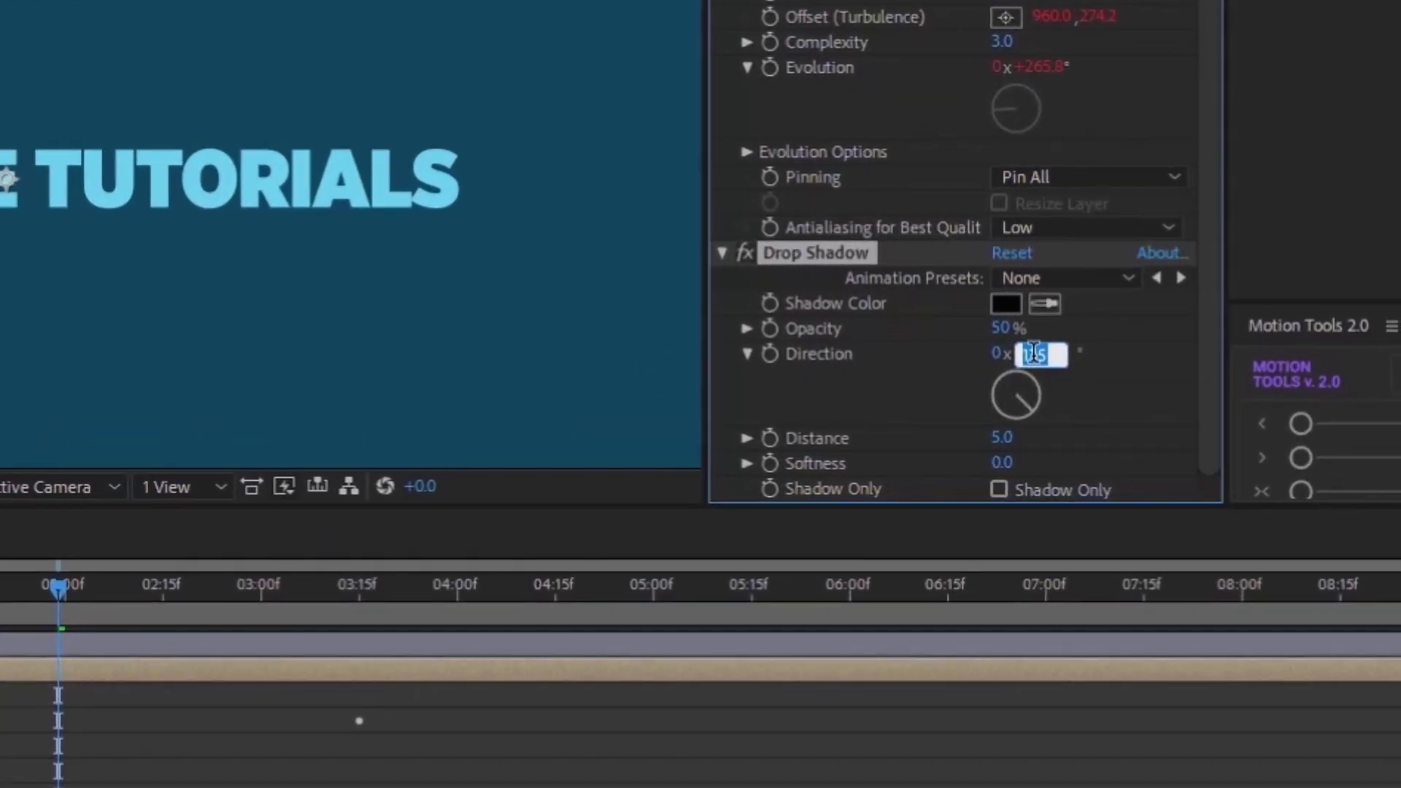
text(200)
click(1004, 438)
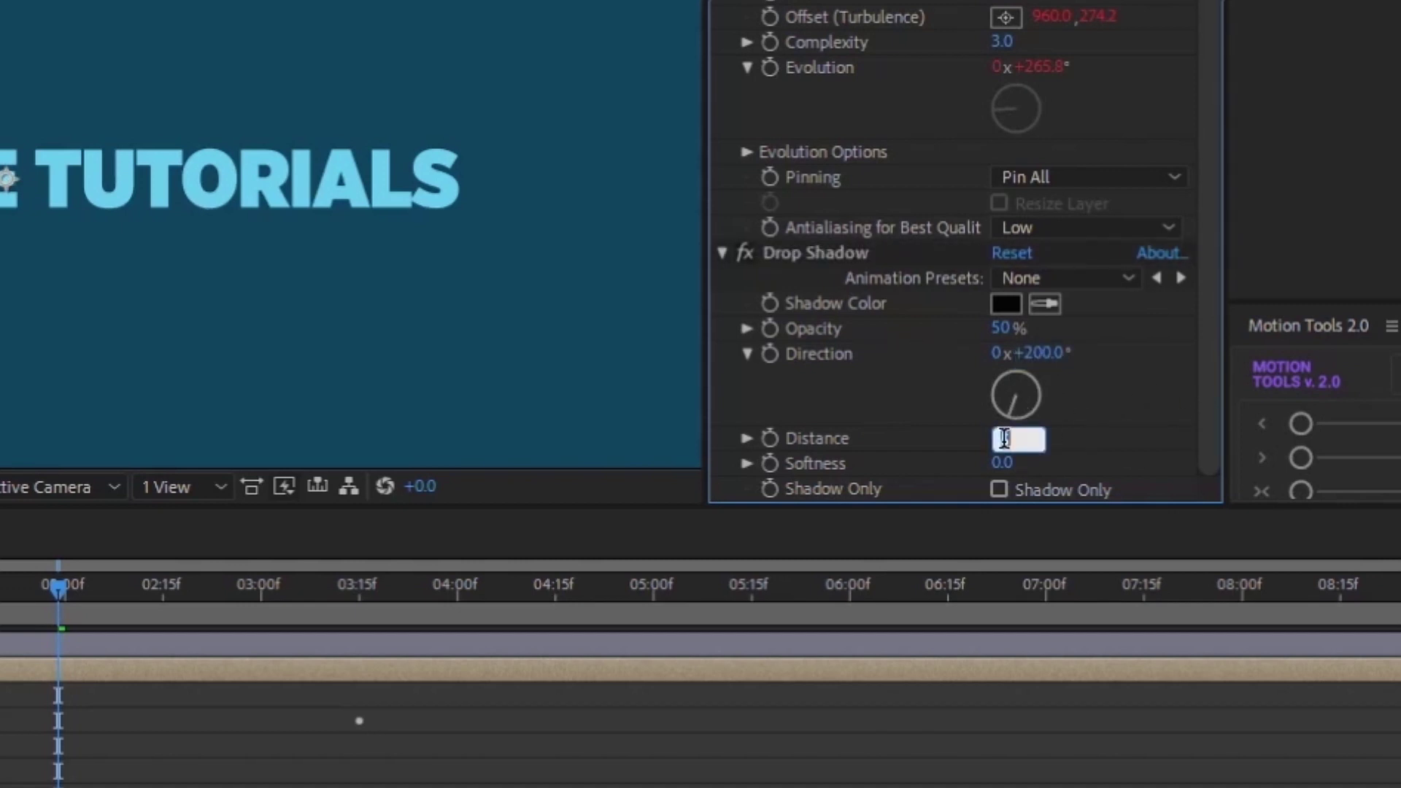
text(50)
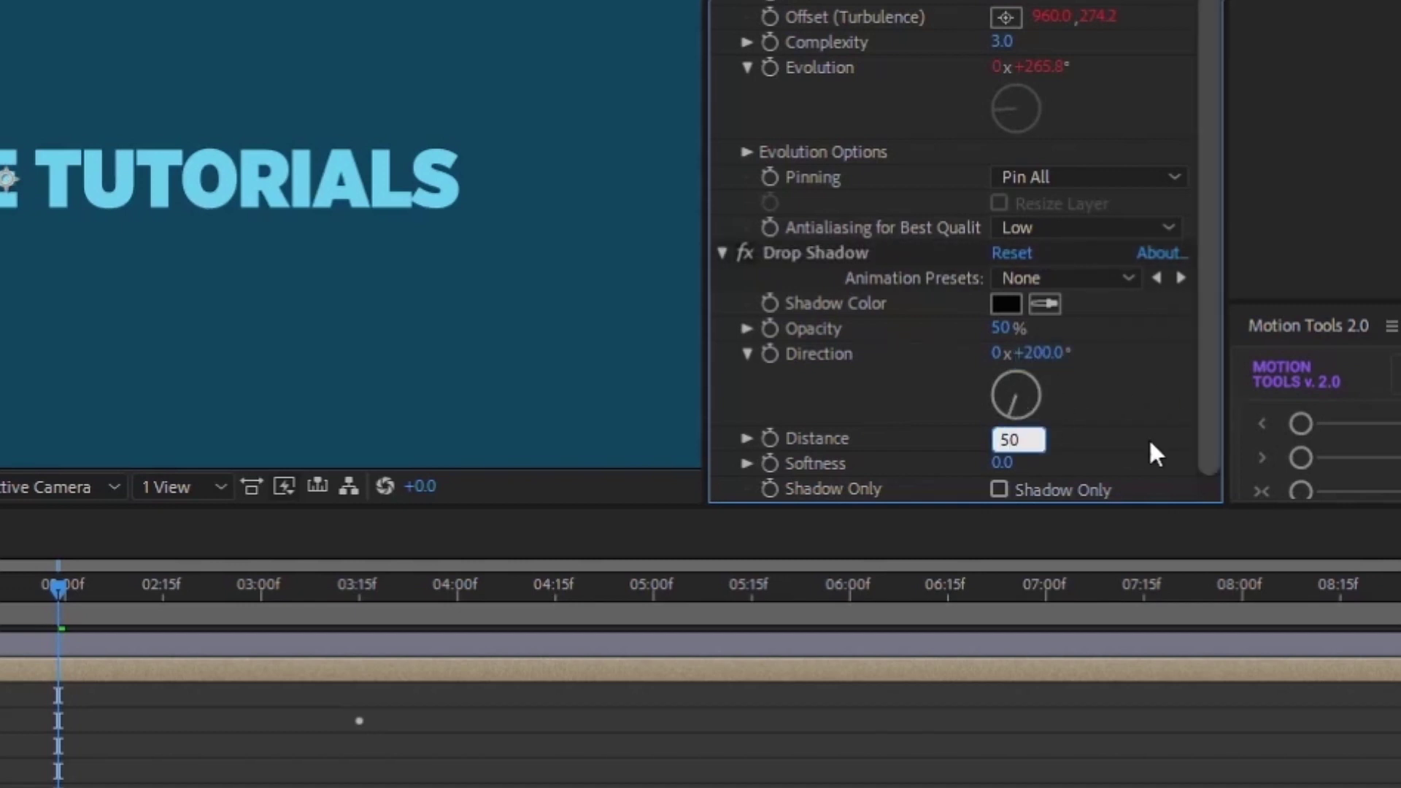
click(1006, 464)
text(150)
key(Return)
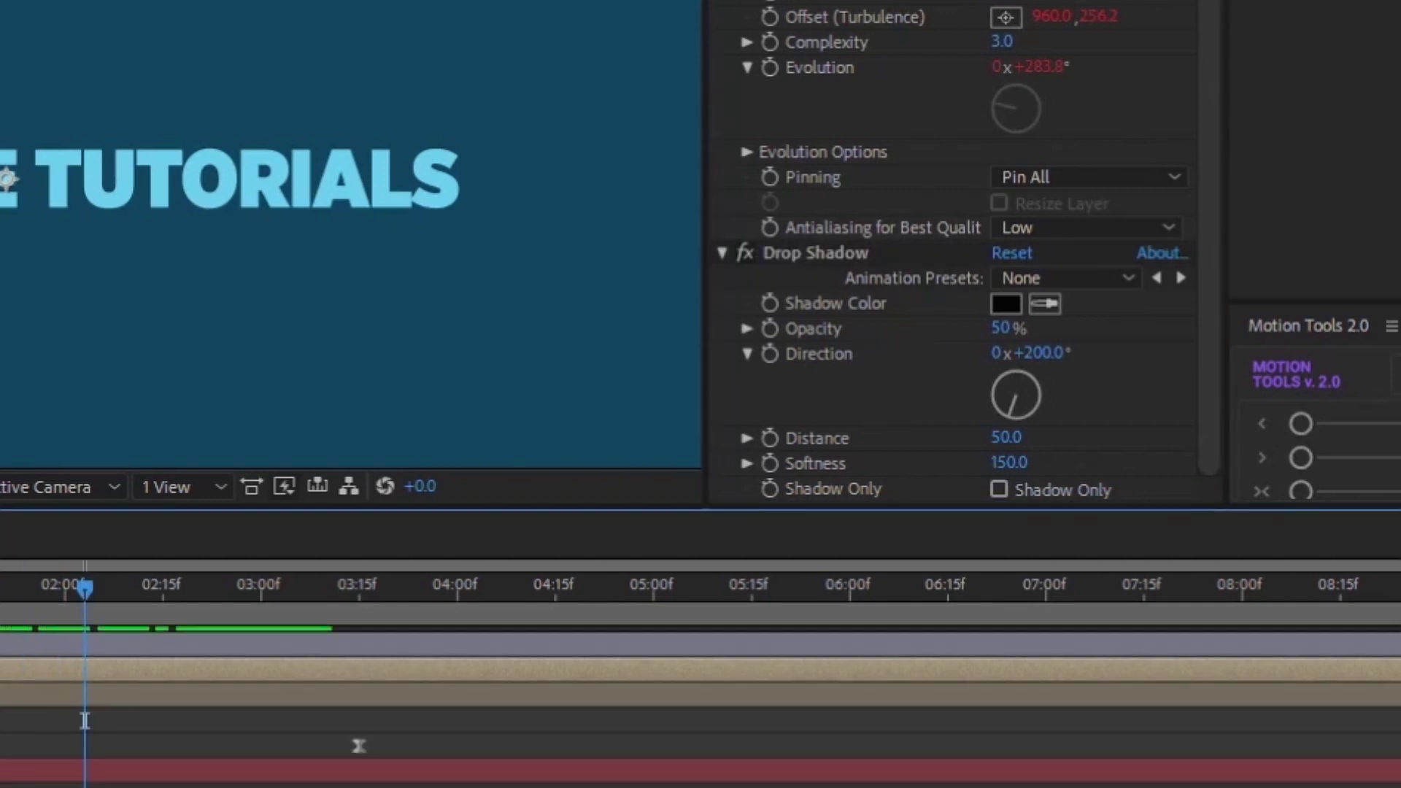
Copy FIRST EFFECT's Drop Shadow onto the title text layer in the MEDIA composition, with the transparency grid turned on.
click(817, 254)
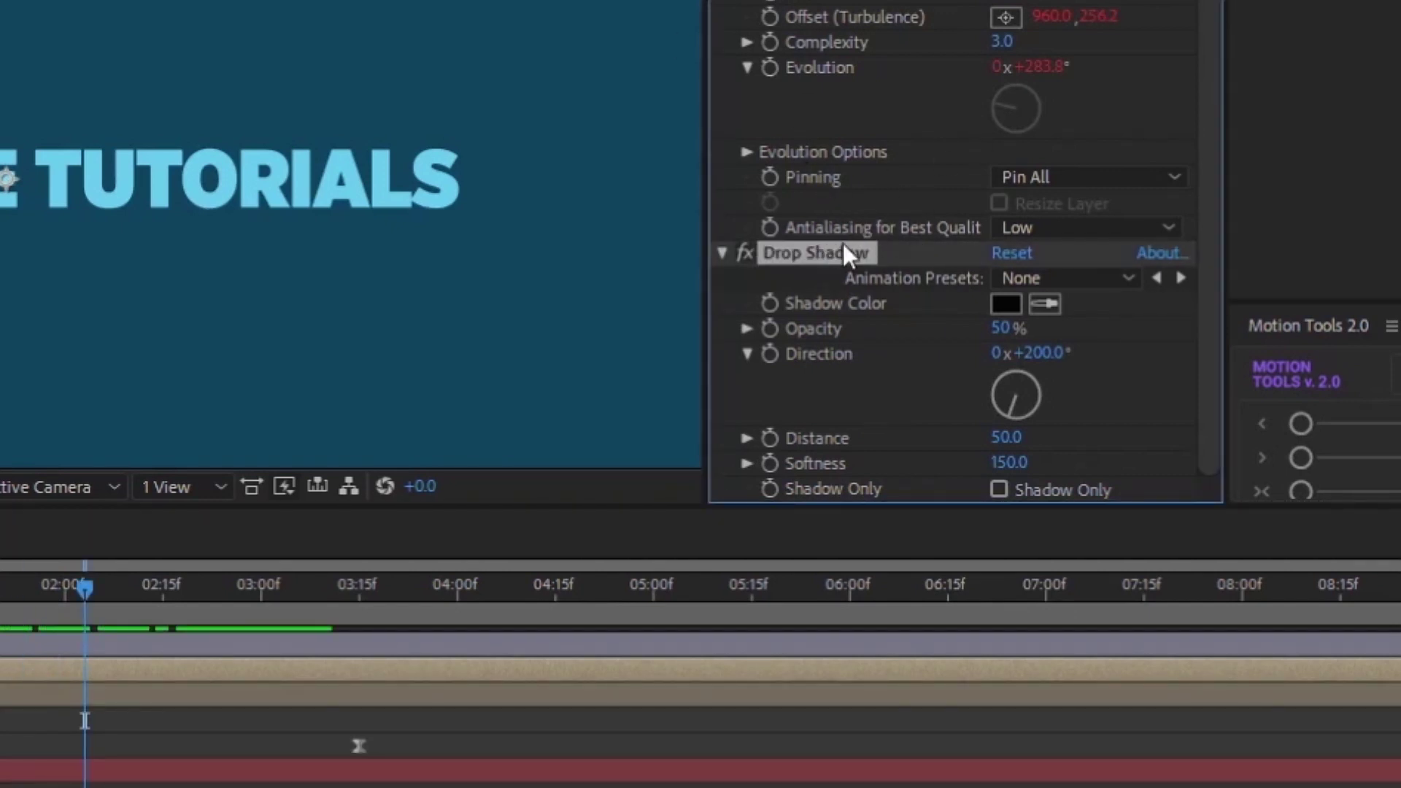
key(ctrl+c)
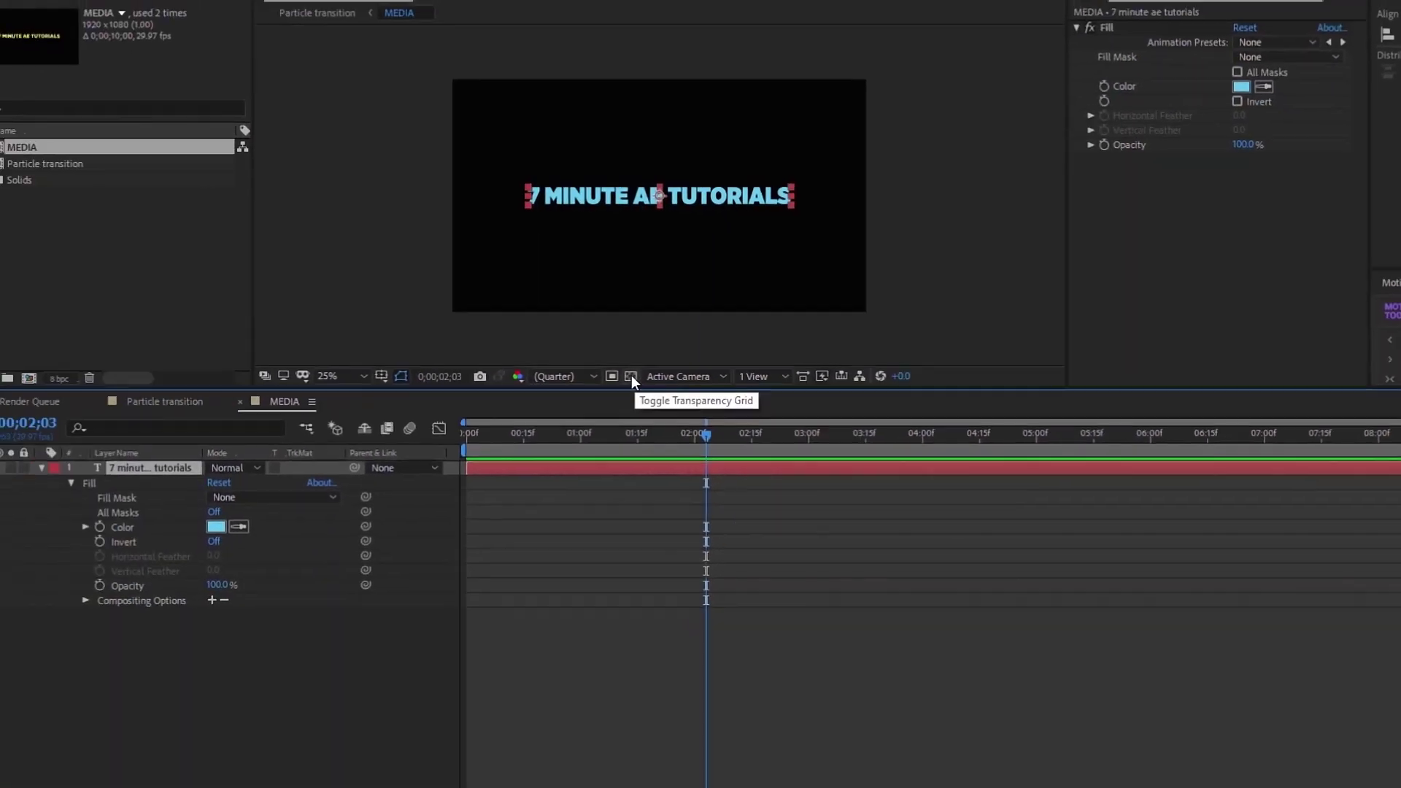
click(647, 373)
key(ctrl+v)
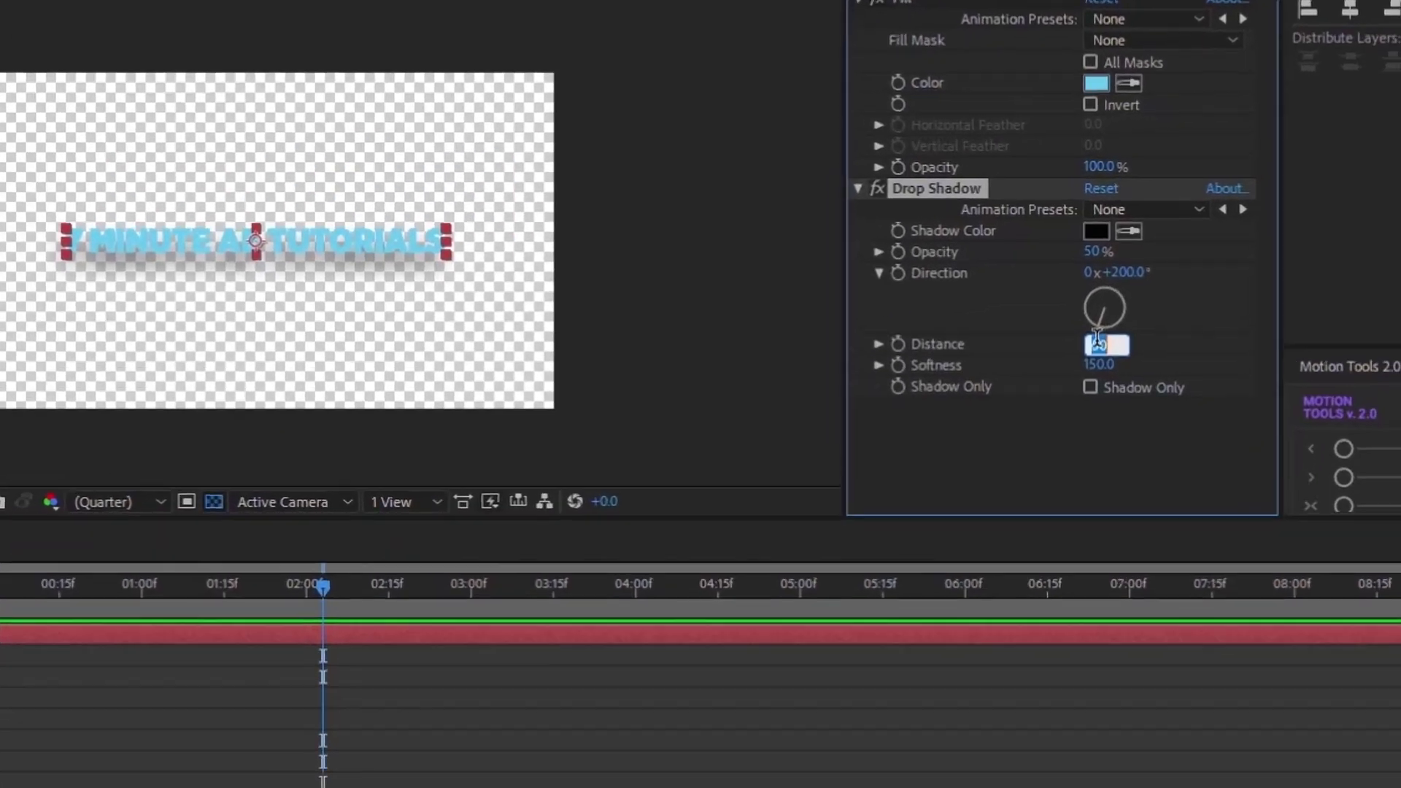
Set the title text's Drop Shadow to Distance 10, Softness 15 and Opacity 75%.
click(1252, 264)
text(10)
click(1022, 416)
text(15)
key(Return)
click(1000, 279)
text(75)
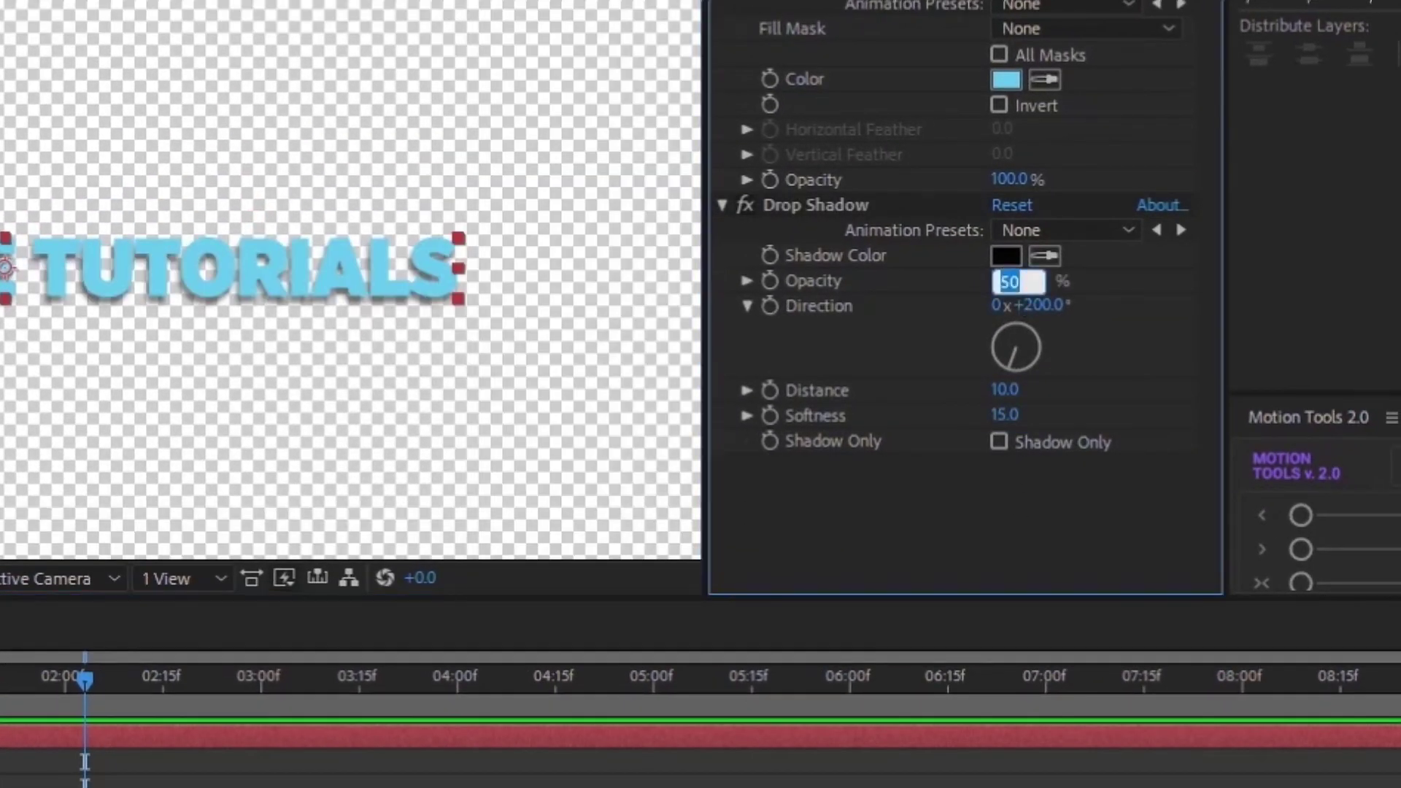
key(Return)
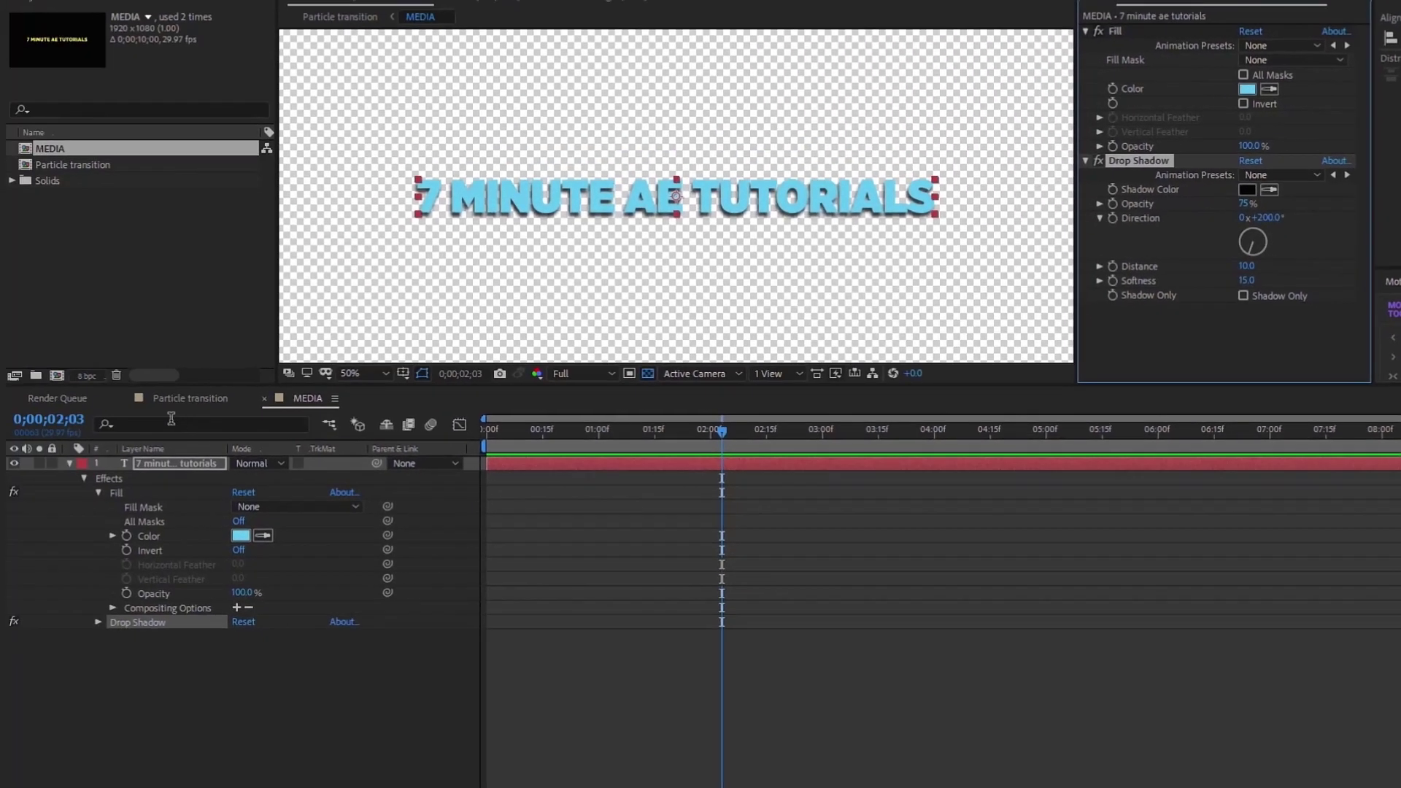
Examine the title's shadow in the Particle transition composition against its source in the MEDIA composition.
click(188, 397)
click(159, 490)
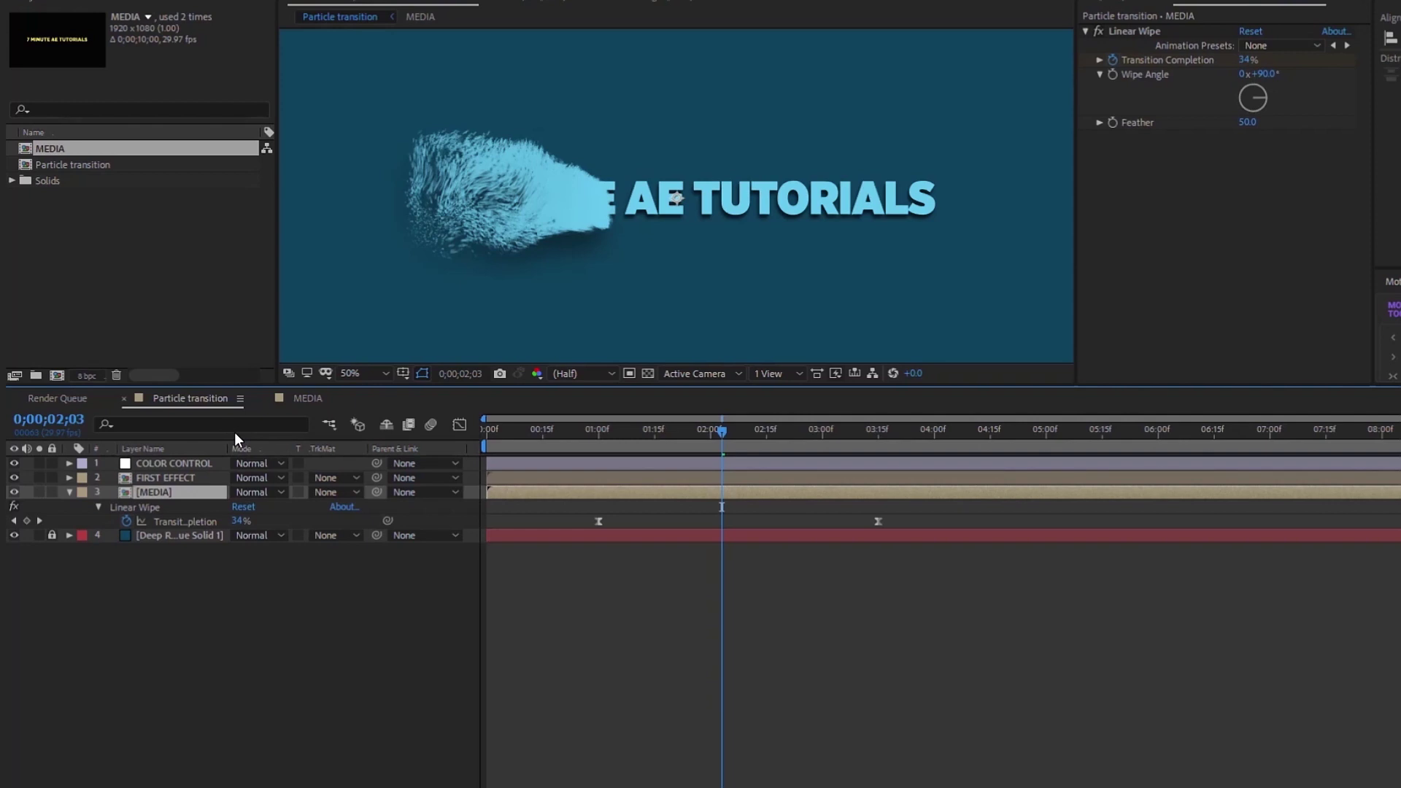
click(310, 399)
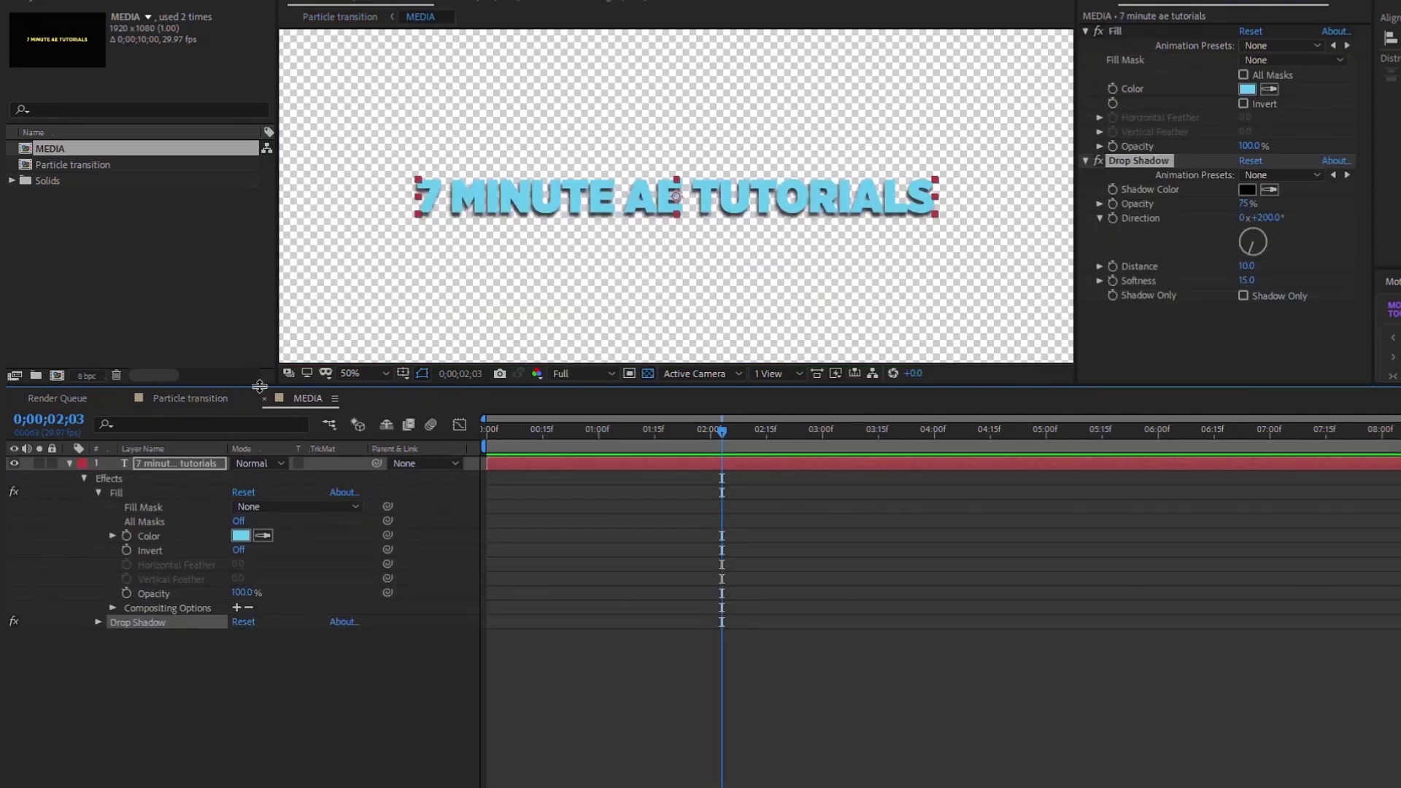
click(203, 400)
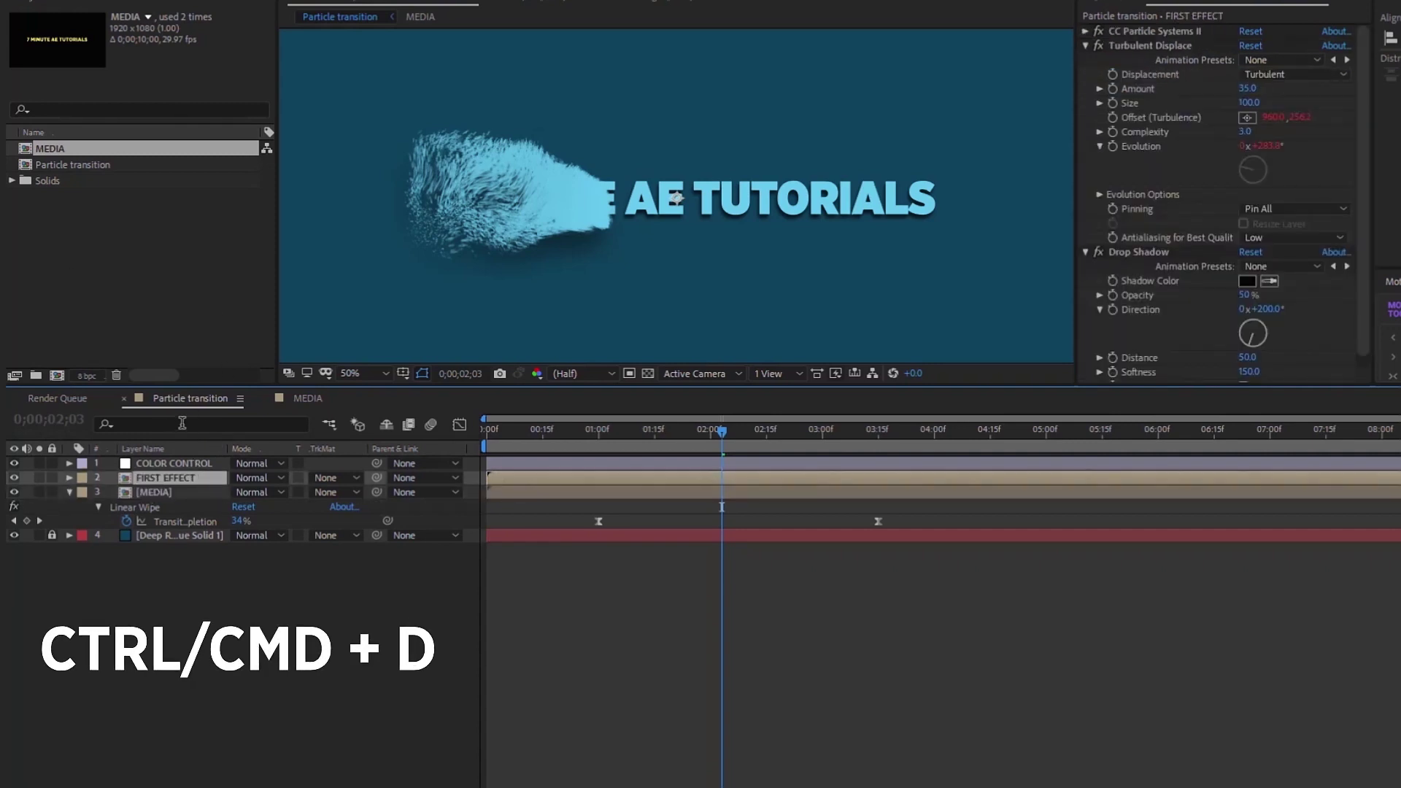
Duplicate the FIRST EFFECT layer and rename the copy SECOND EFFECT, keeping it selected.
key(ctrl+d)
key(Return)
text(SECOND EFFECT)
click(172, 492)
click(170, 479)
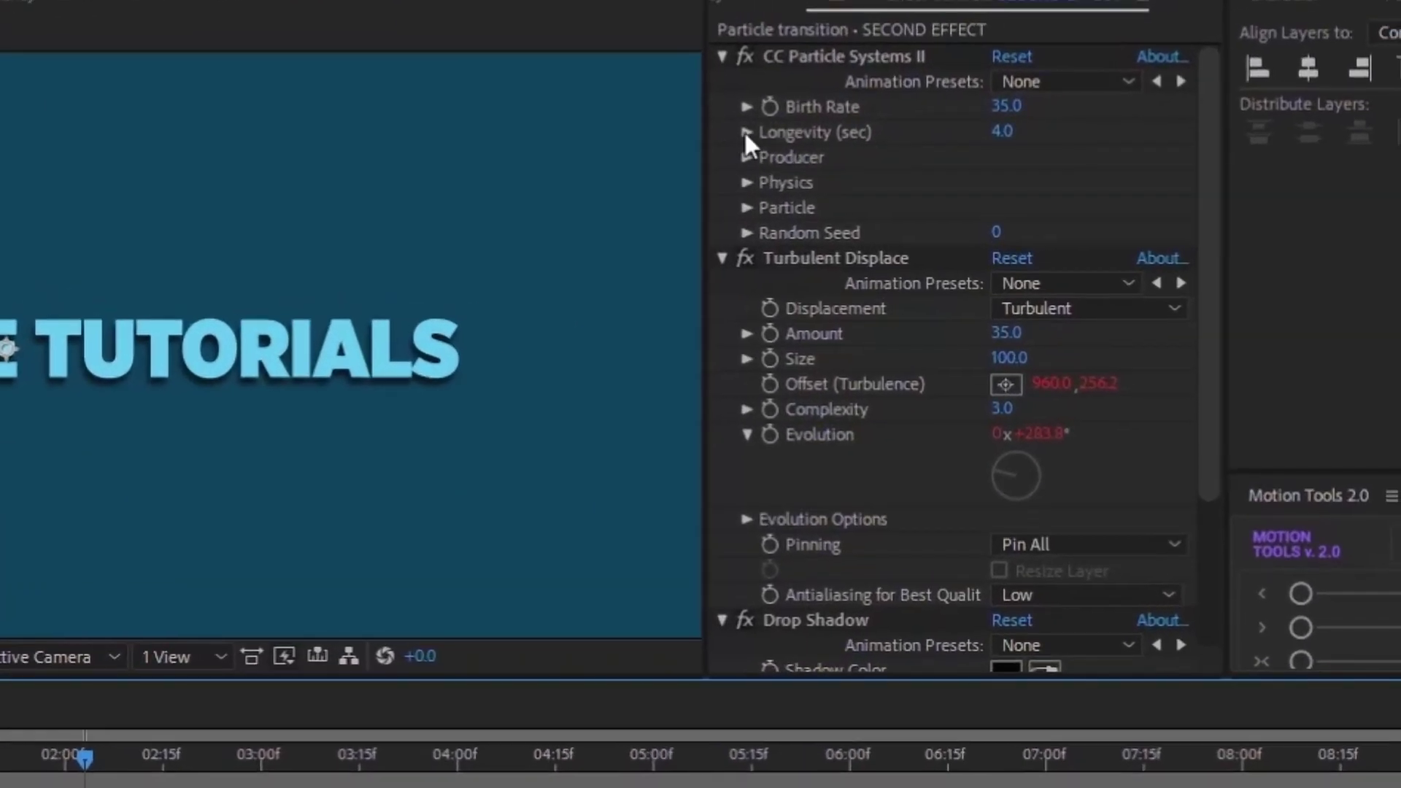
Set SECOND EFFECT's CC Particle Systems II Birth Rate to 45 and its Physics Animation to Jet Sideways, previewing the motion.
click(1004, 106)
text(45)
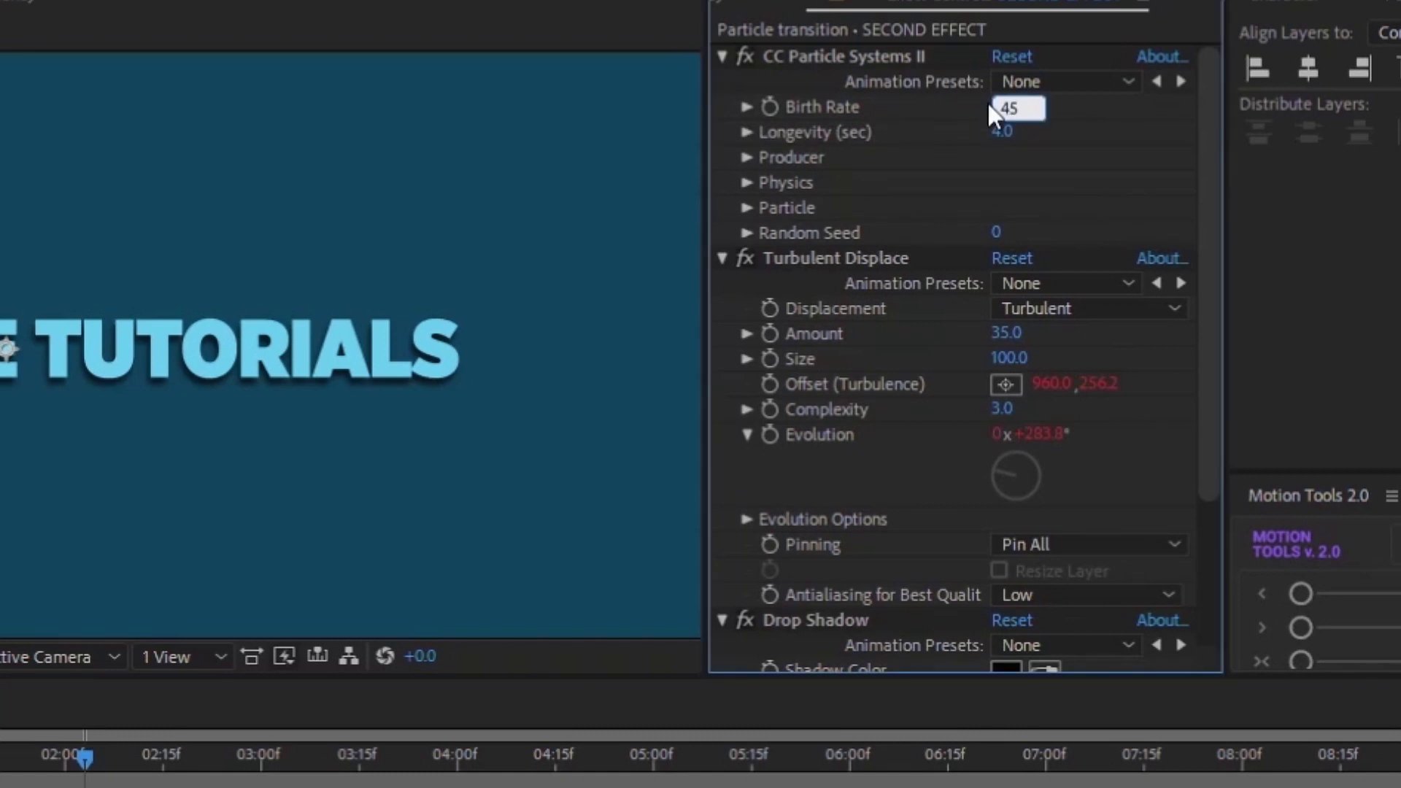
key(Return)
click(747, 182)
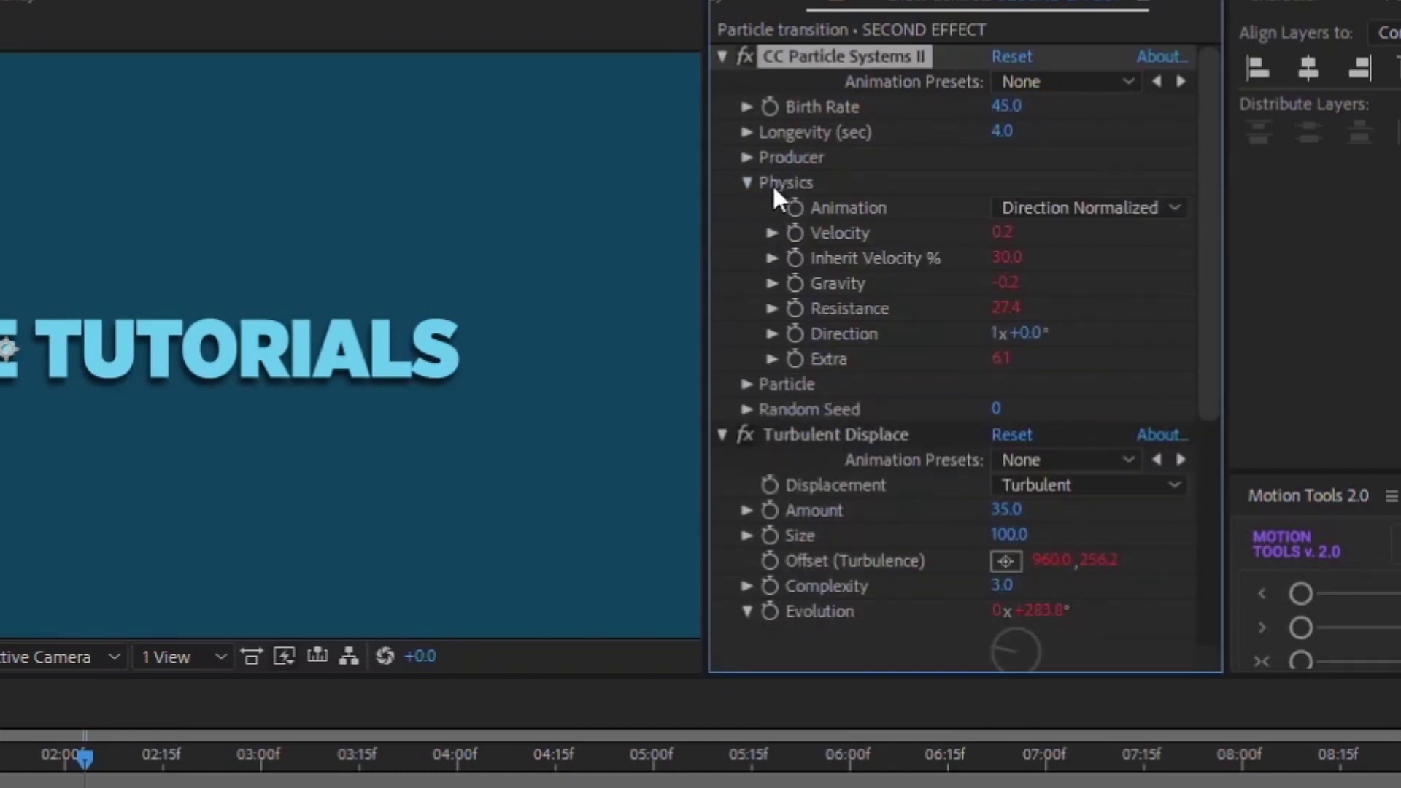
click(1075, 207)
click(1073, 520)
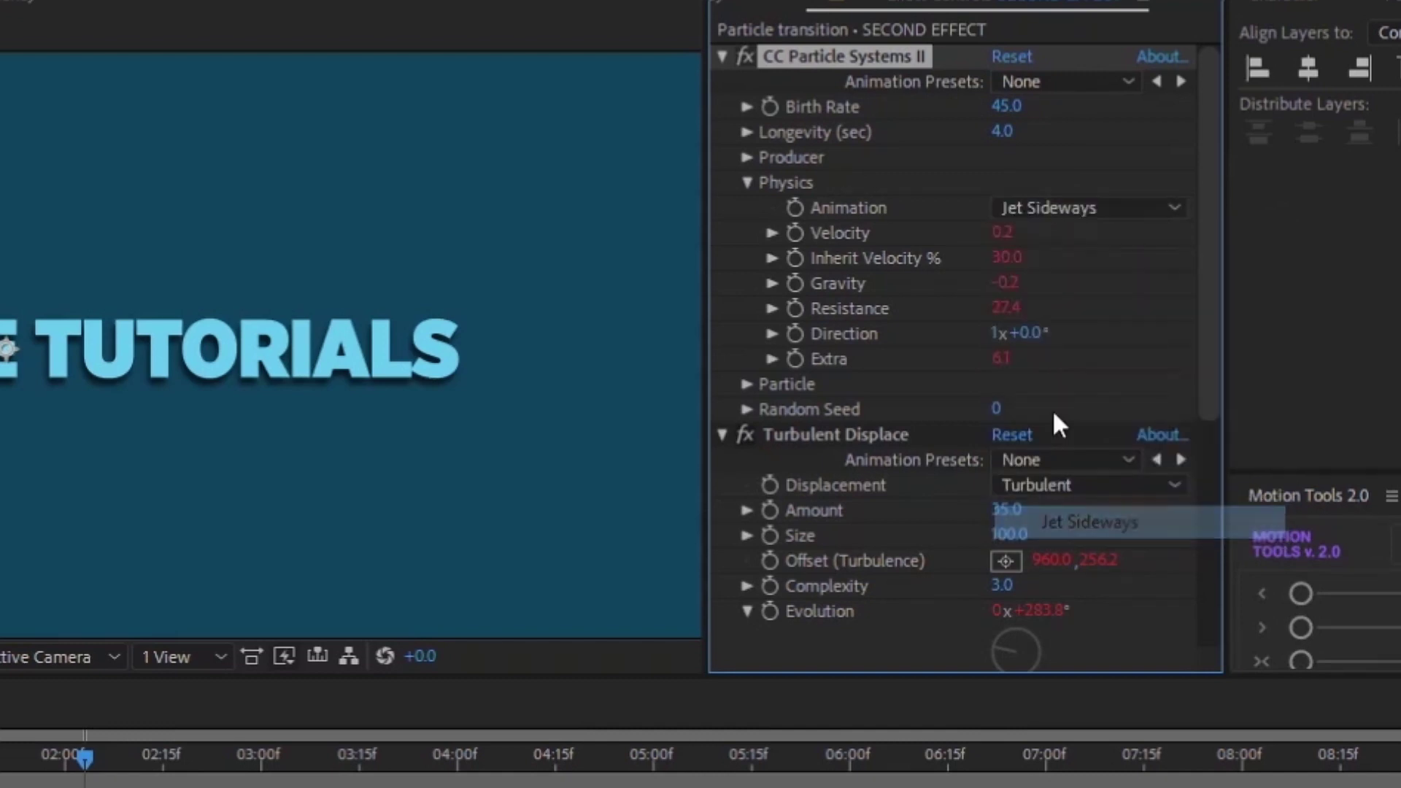
click(500, 759)
drag(712, 758, 933, 755)
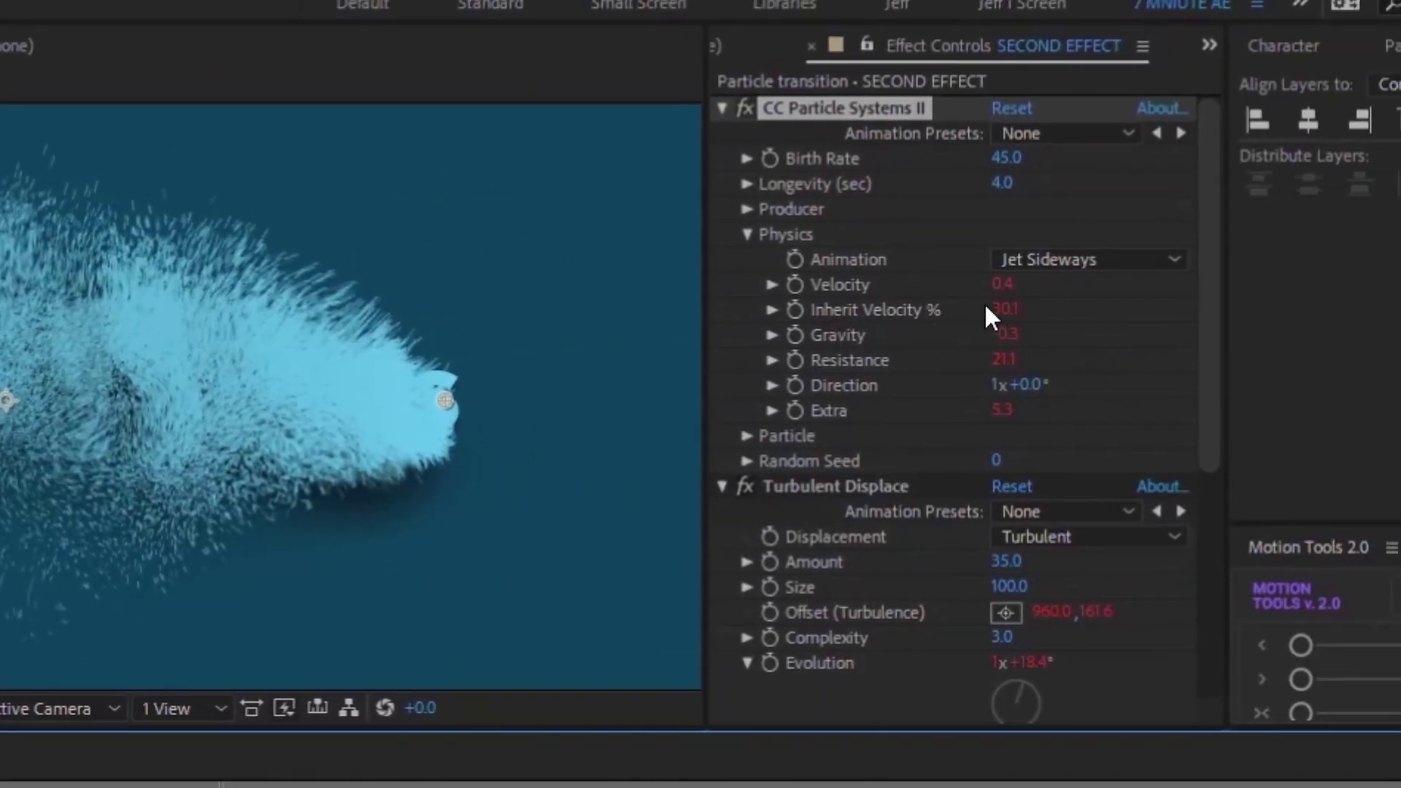
Set SECOND EFFECT's particle Inherit Velocity to 45% and Extra to 1.7.
click(1006, 310)
text(45)
key(Return)
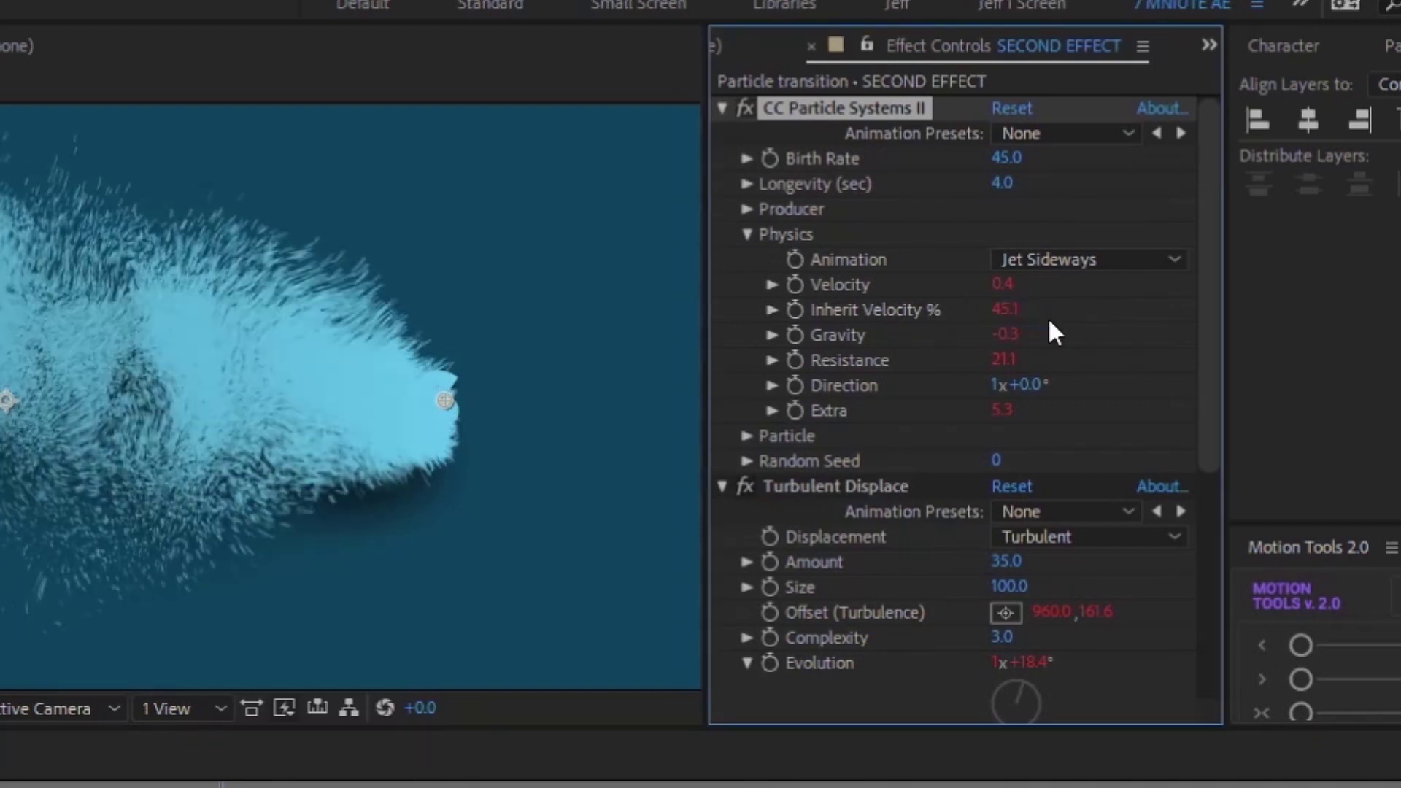
click(1005, 410)
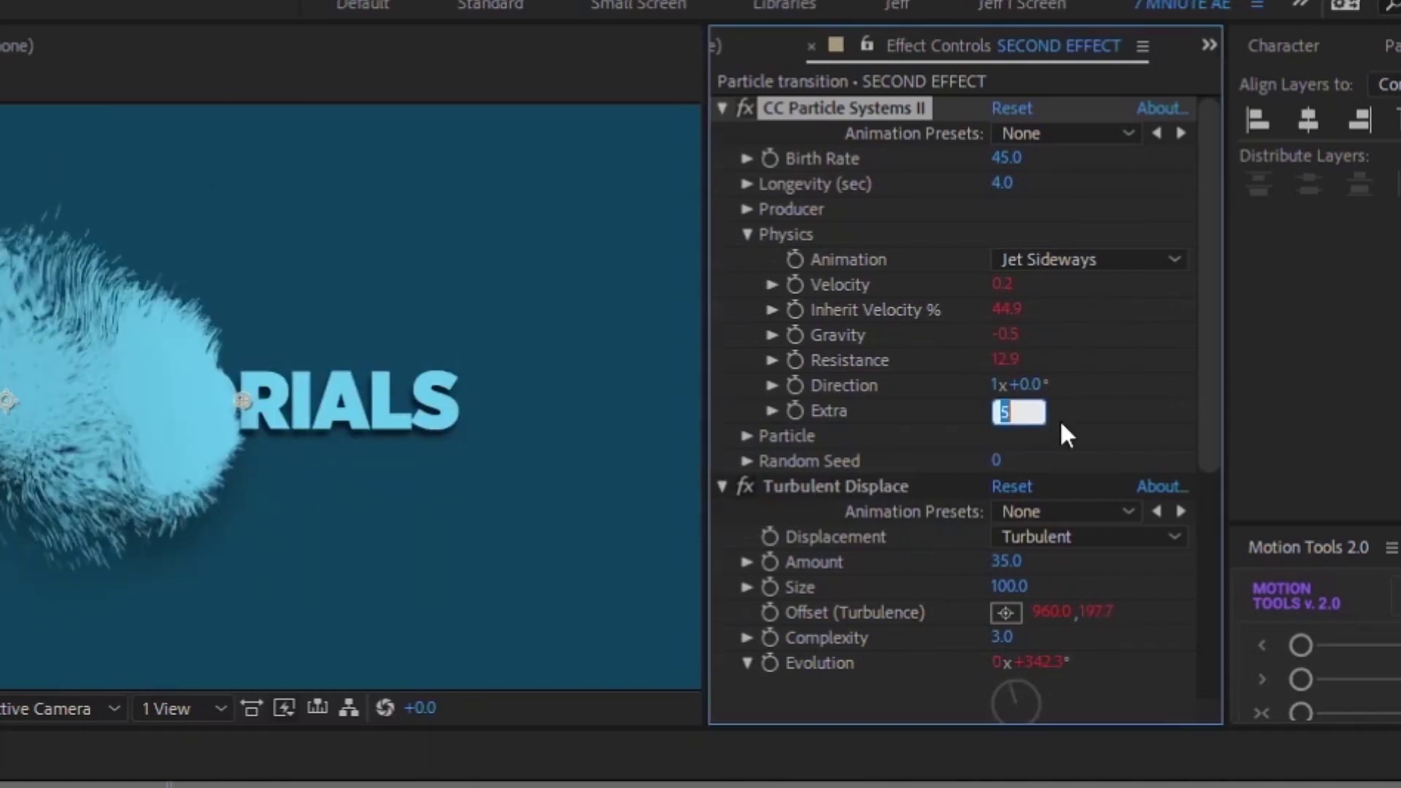
text(1.7)
key(Return)
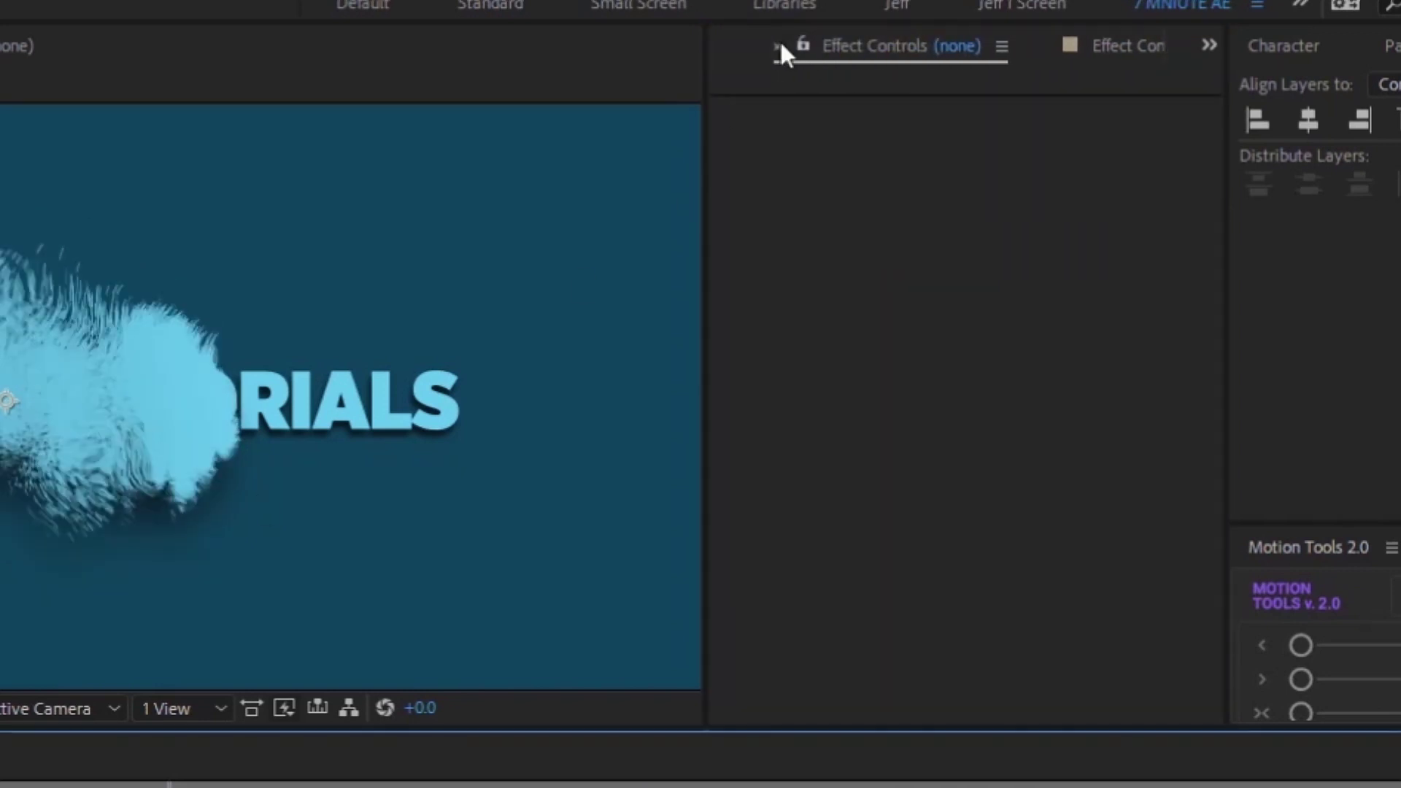
Find the Fast Box Blur effect and apply it to the SECOND EFFECT layer.
click(773, 53)
triple_click(852, 86)
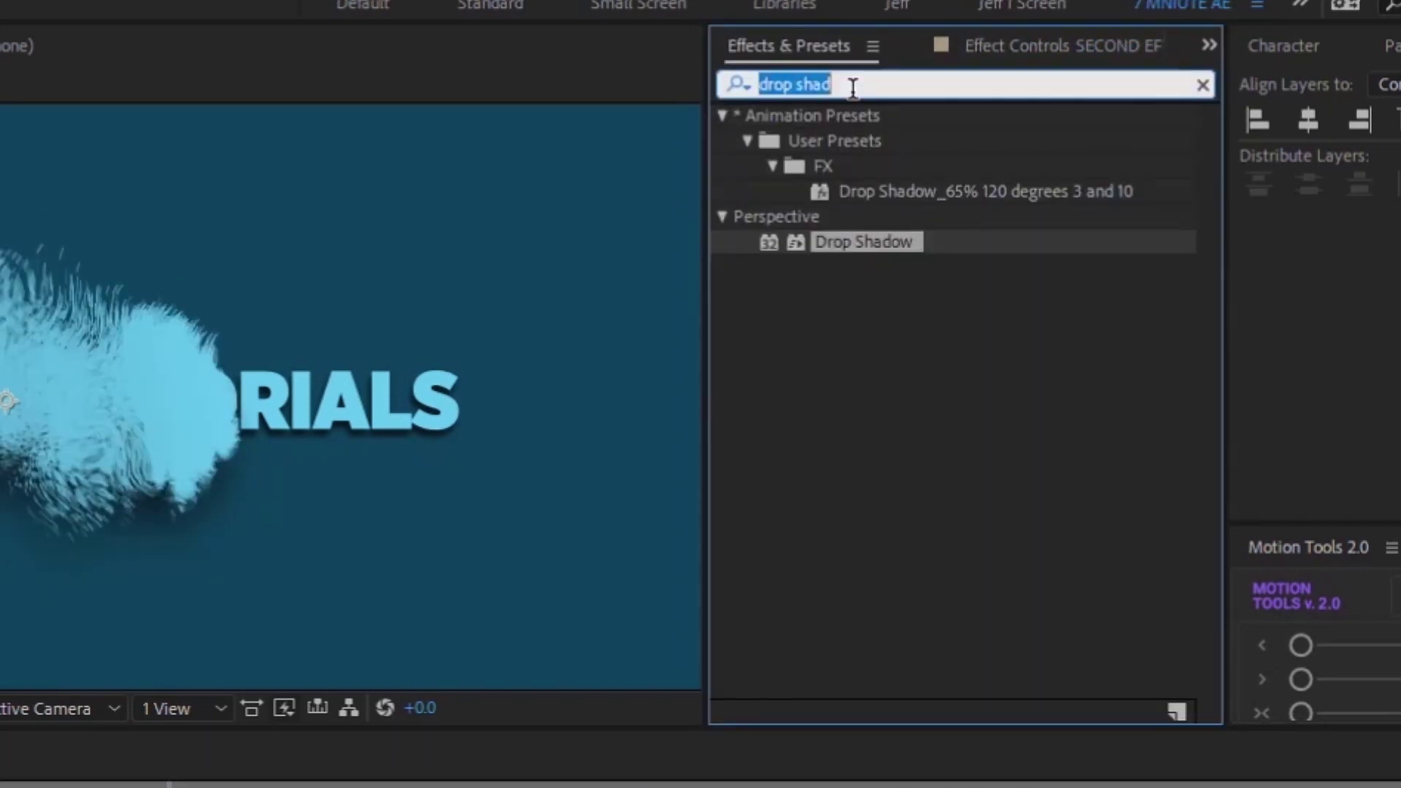
text(fast box)
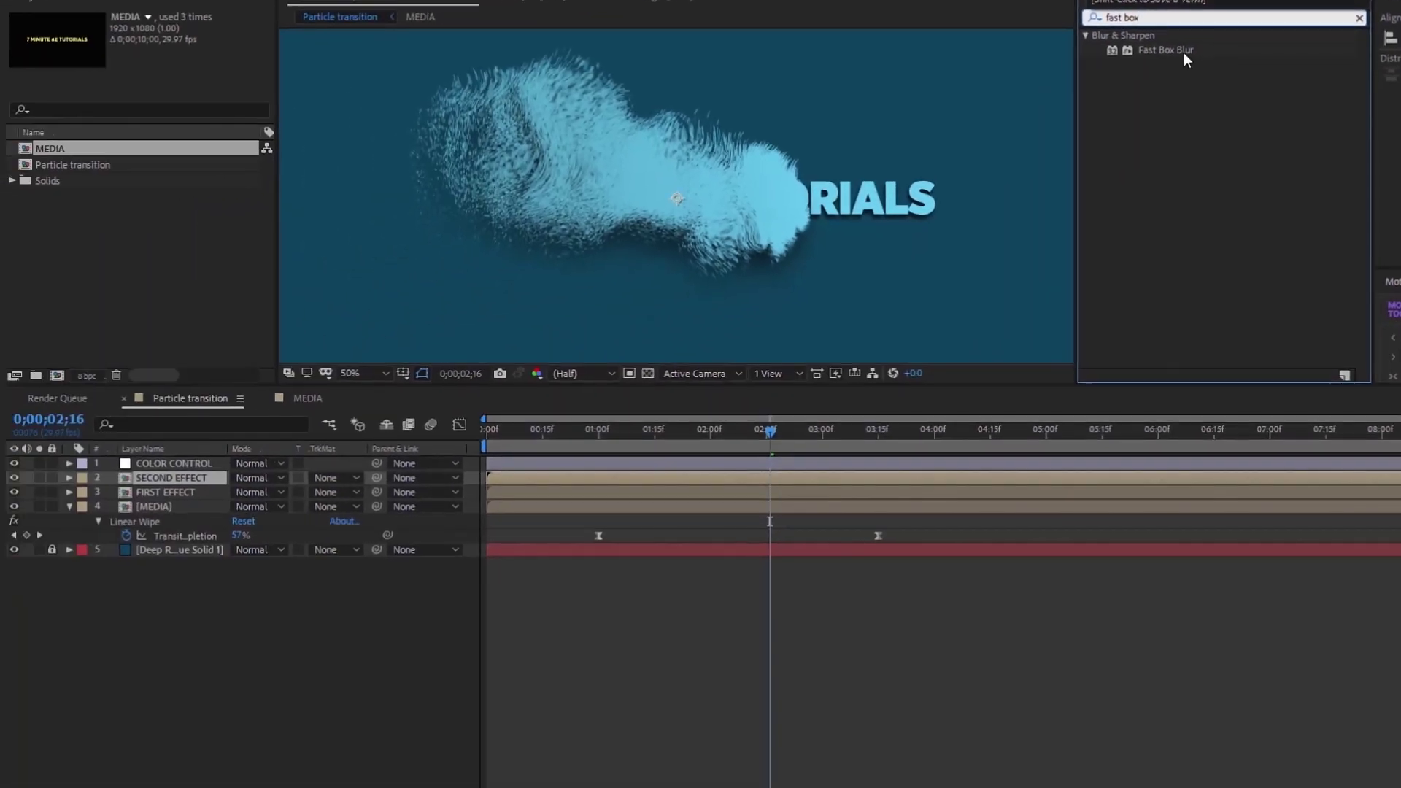
double_click(905, 140)
click(172, 492)
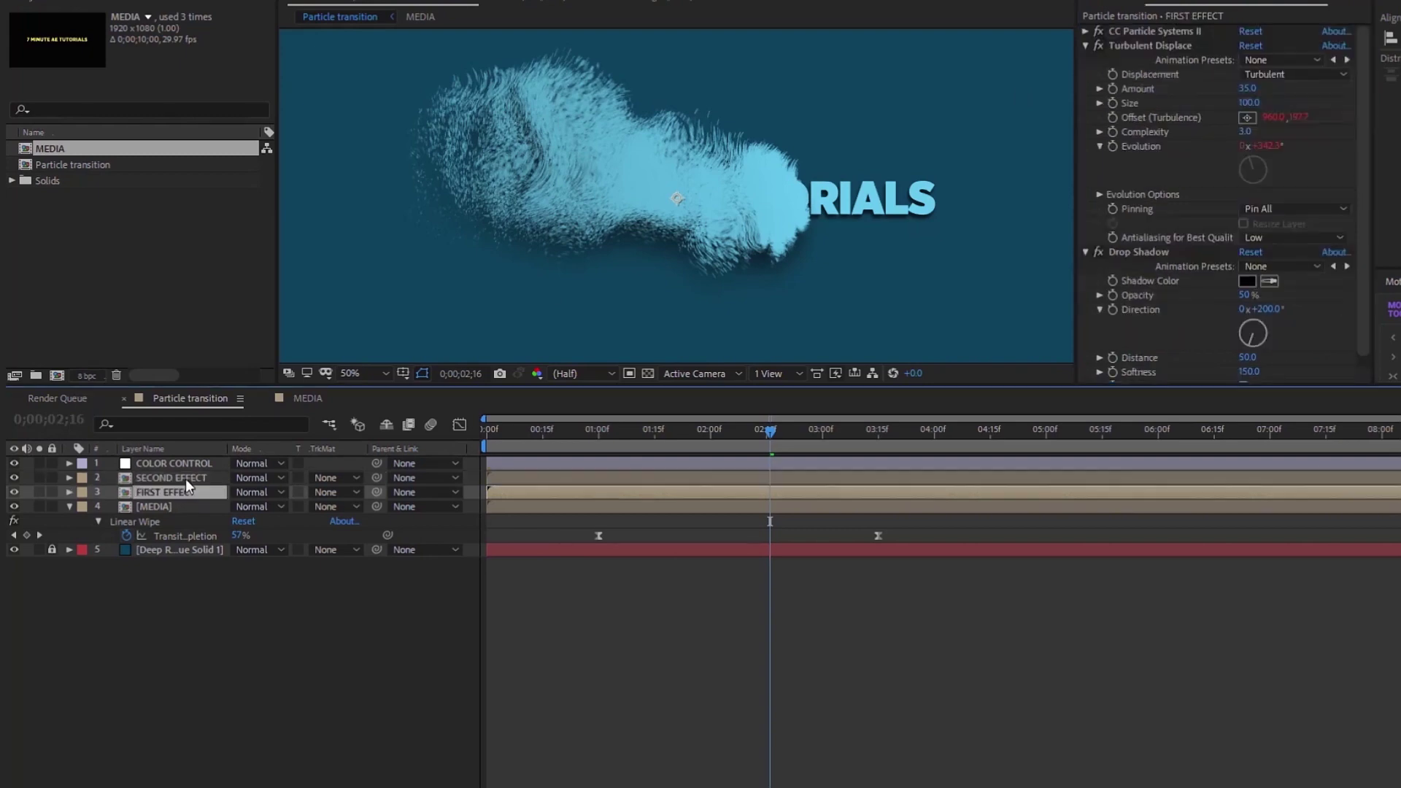
click(185, 478)
scroll(1116, 150, down, 8)
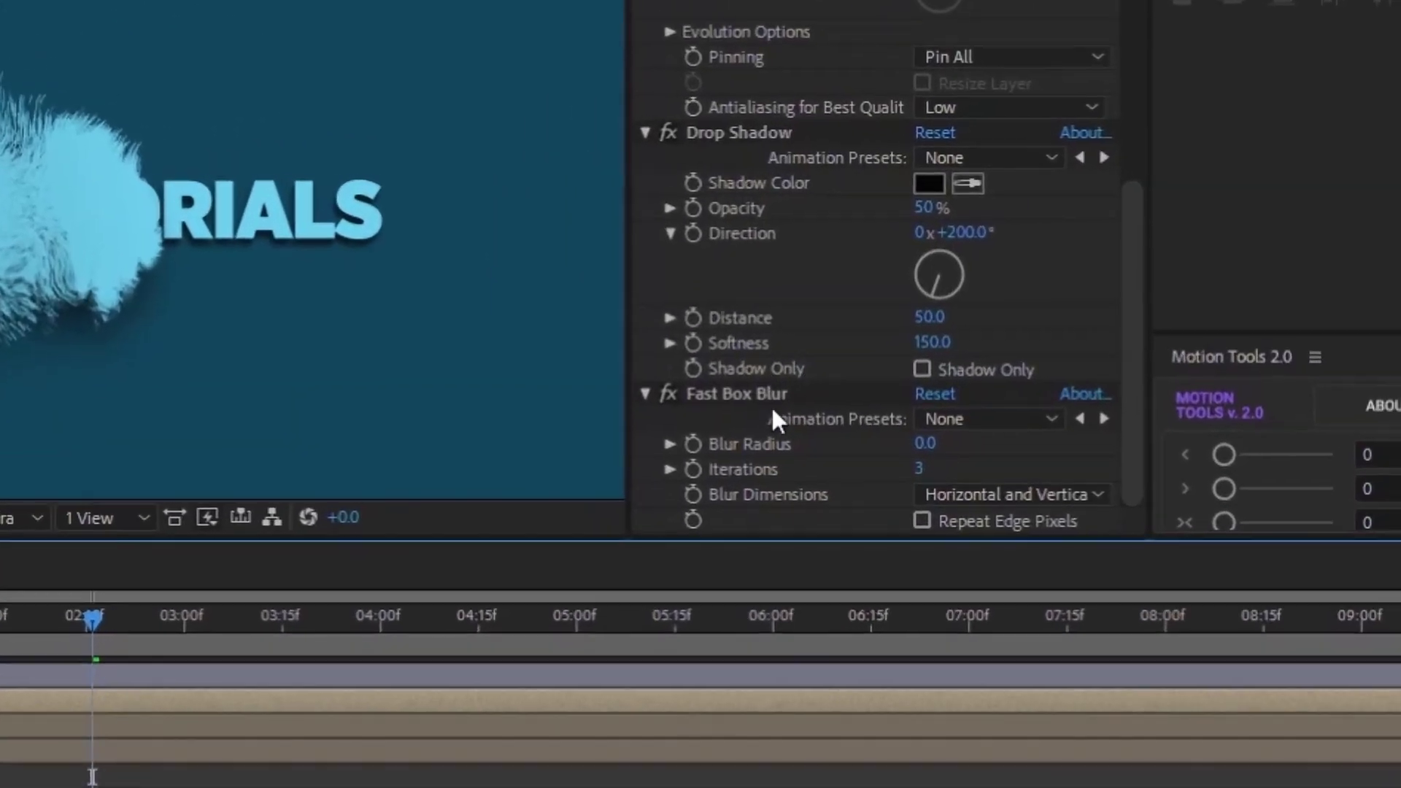
Set SECOND EFFECT's Fast Box Blur radius to 2 and inspect the particles at closer magnification.
click(1147, 304)
click(922, 443)
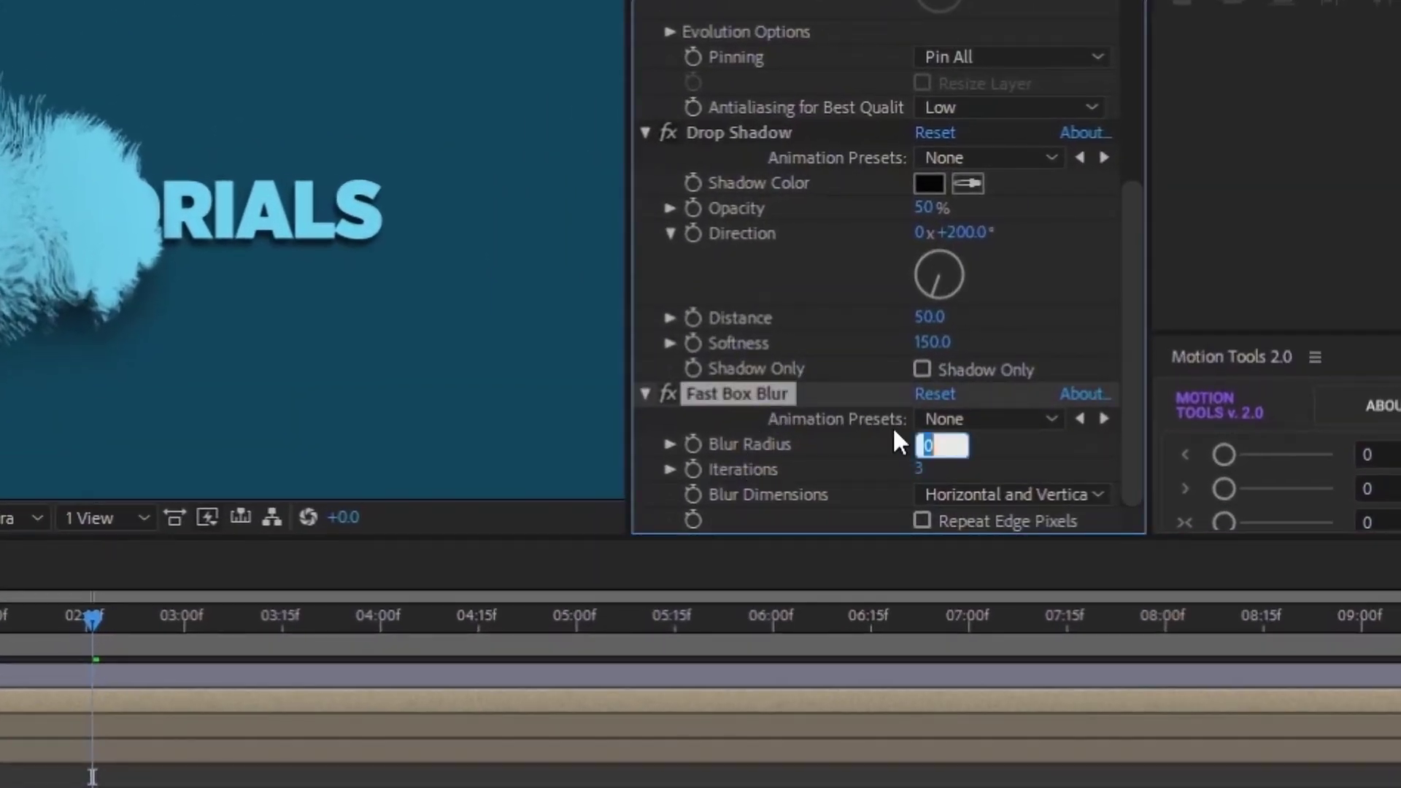
text(2)
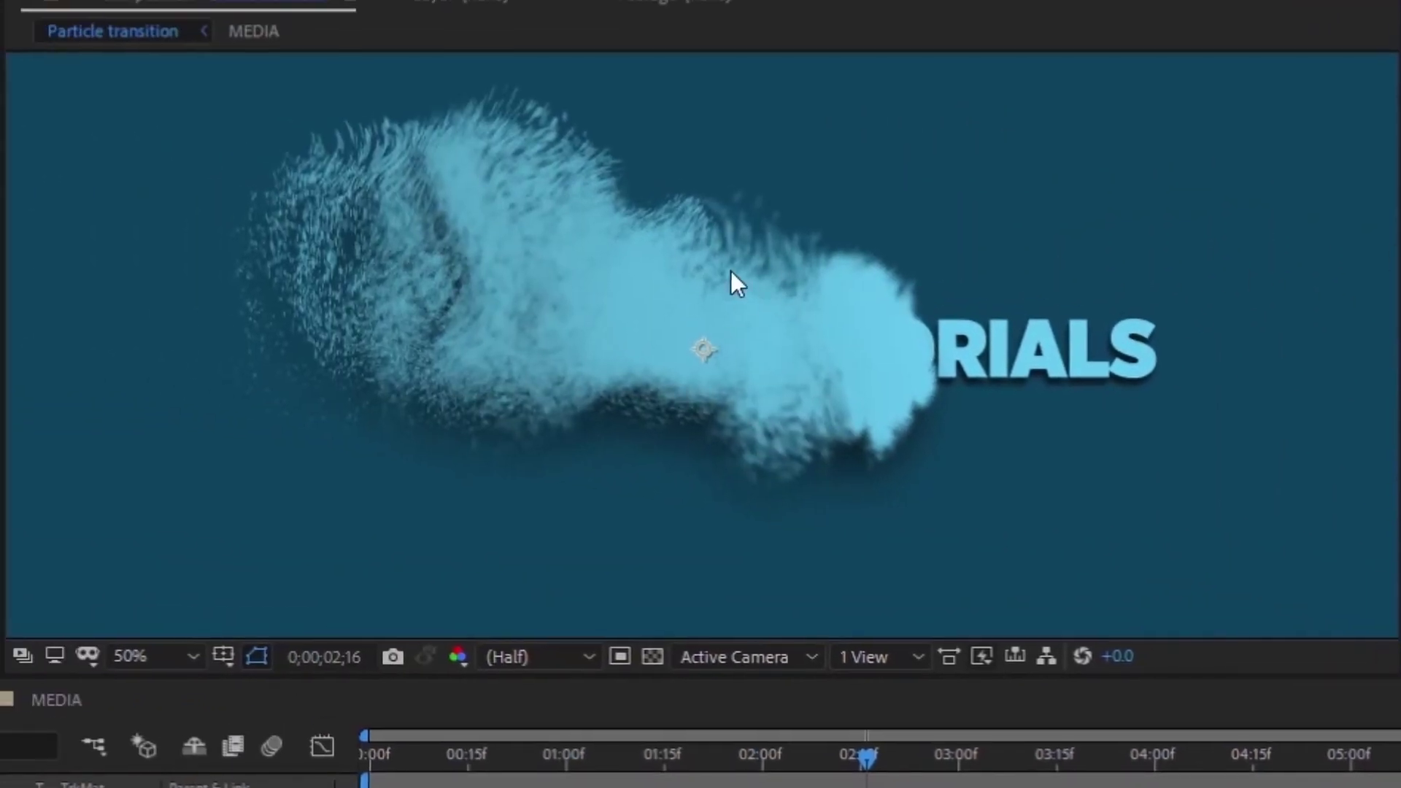
key(period)
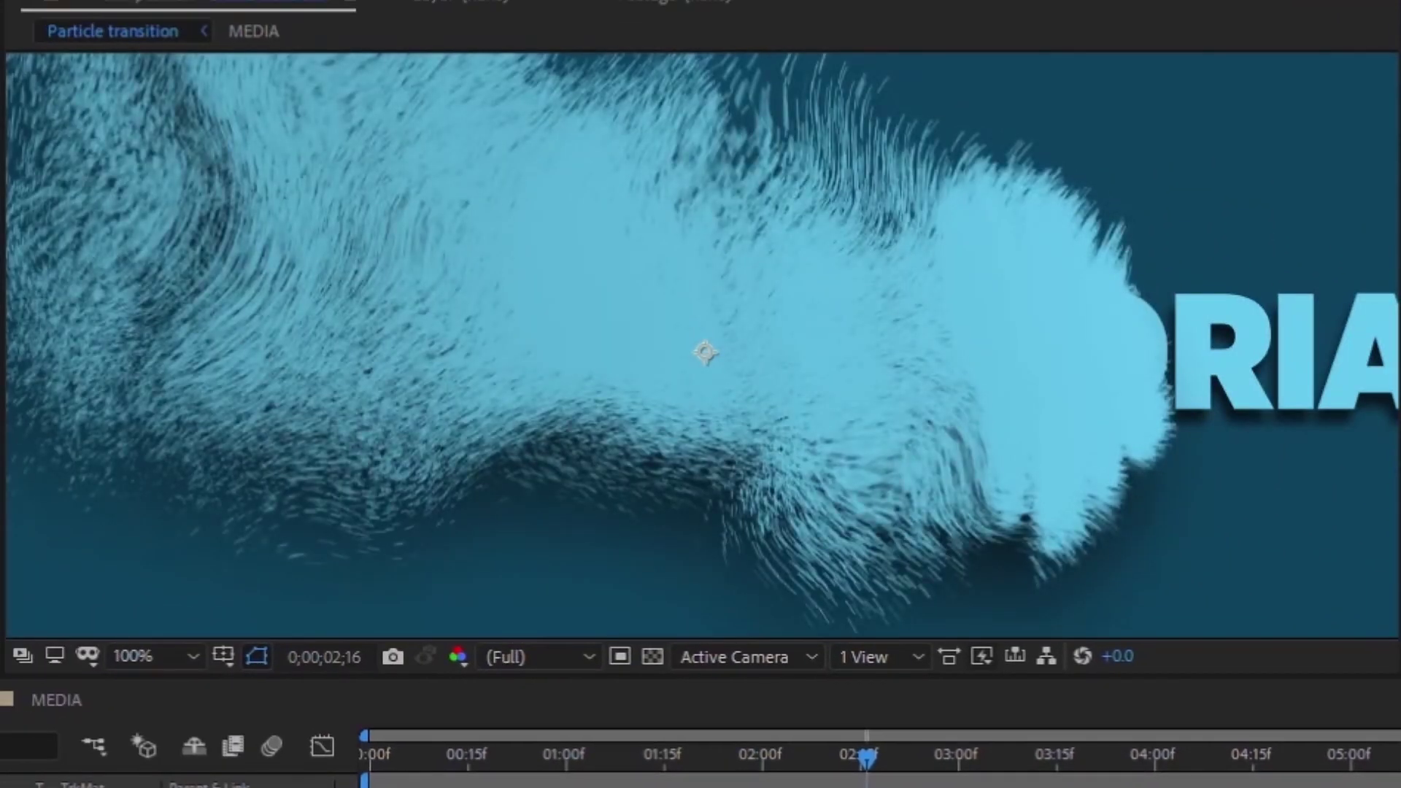
key(comma)
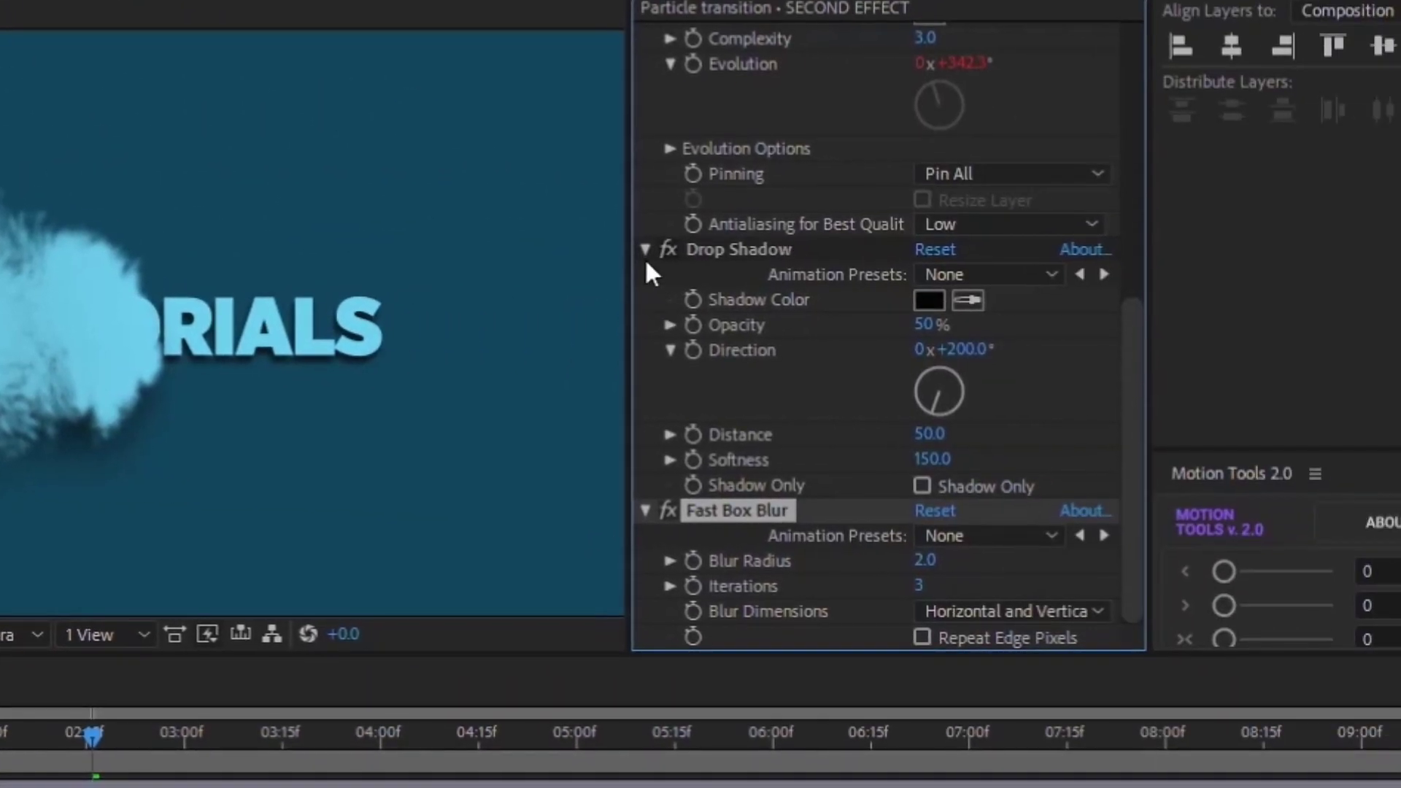
Reorder SECOND EFFECT's effects so Drop Shadow comes after Fast Box Blur, collapsing the Turbulent Displace and blur settings.
click(645, 250)
drag(724, 486, 744, 602)
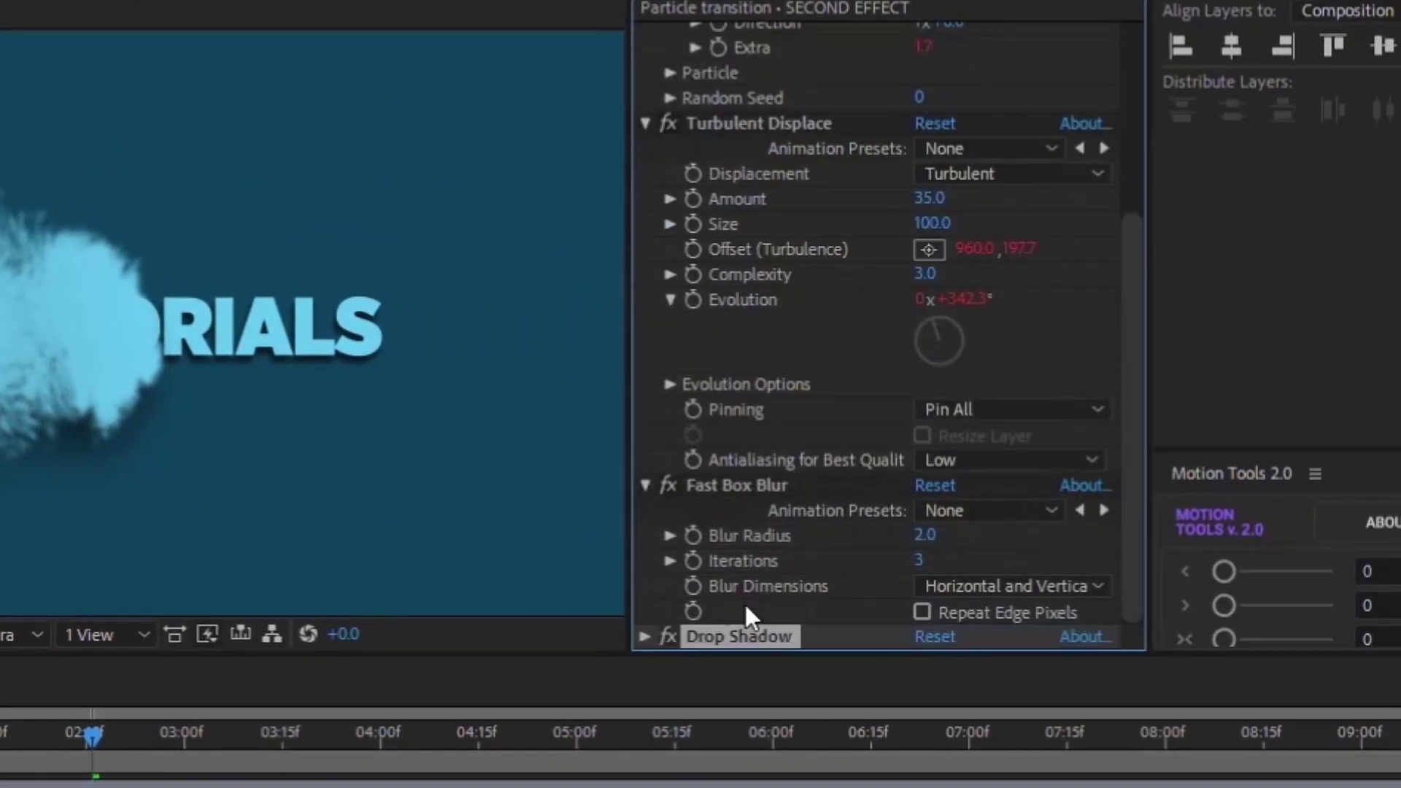
click(647, 121)
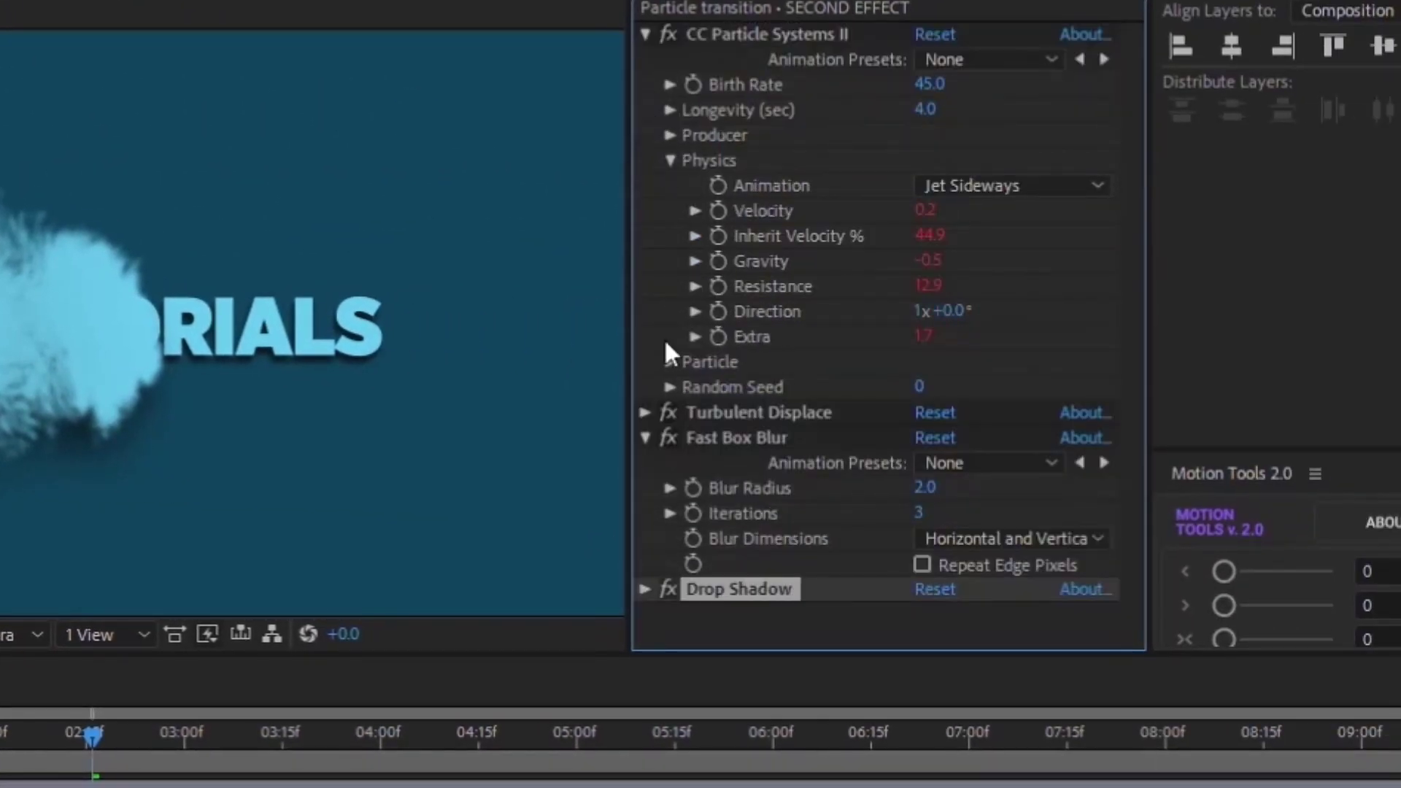
click(645, 439)
Set SECOND EFFECT's Drop Shadow Softness to 70 and Opacity to 100%.
click(645, 461)
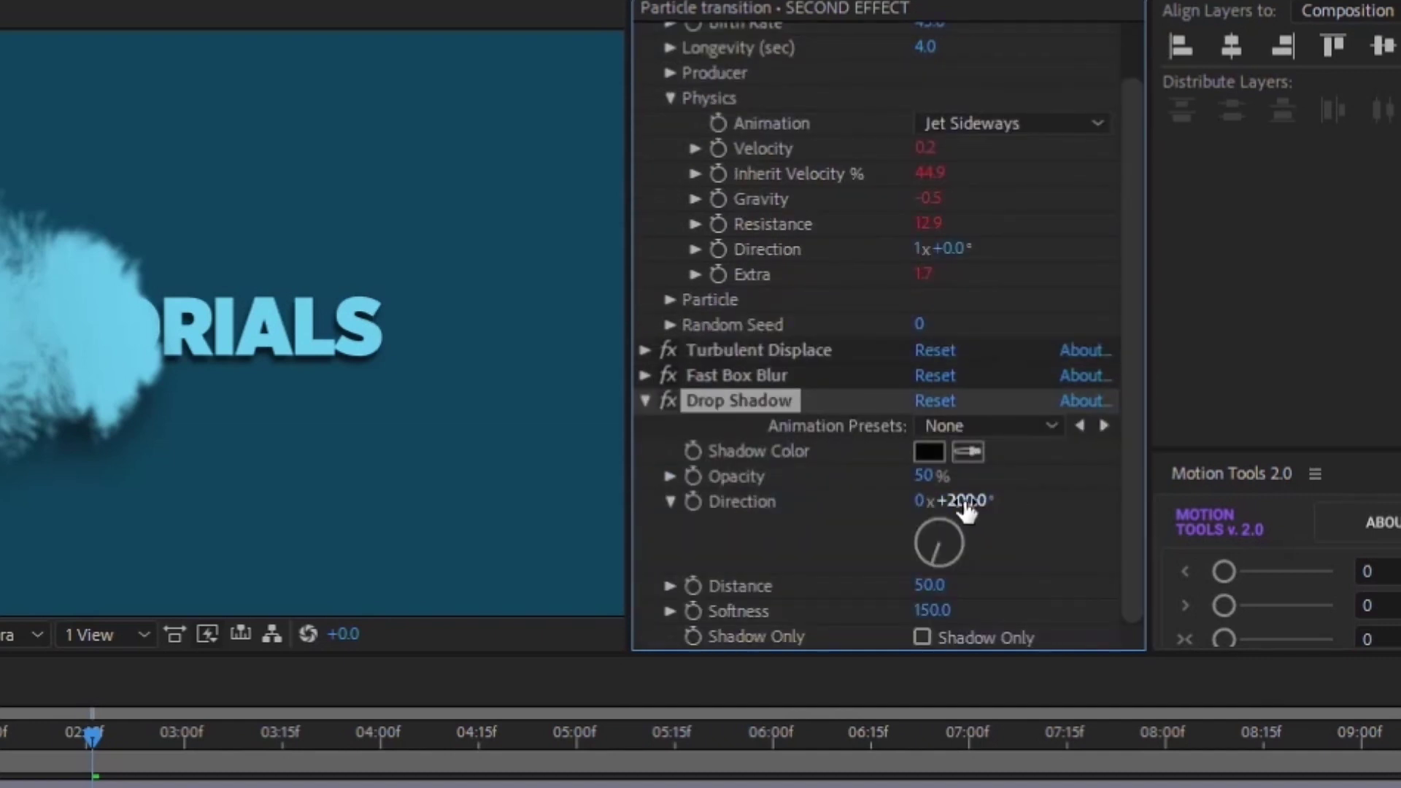
click(929, 585)
click(942, 610)
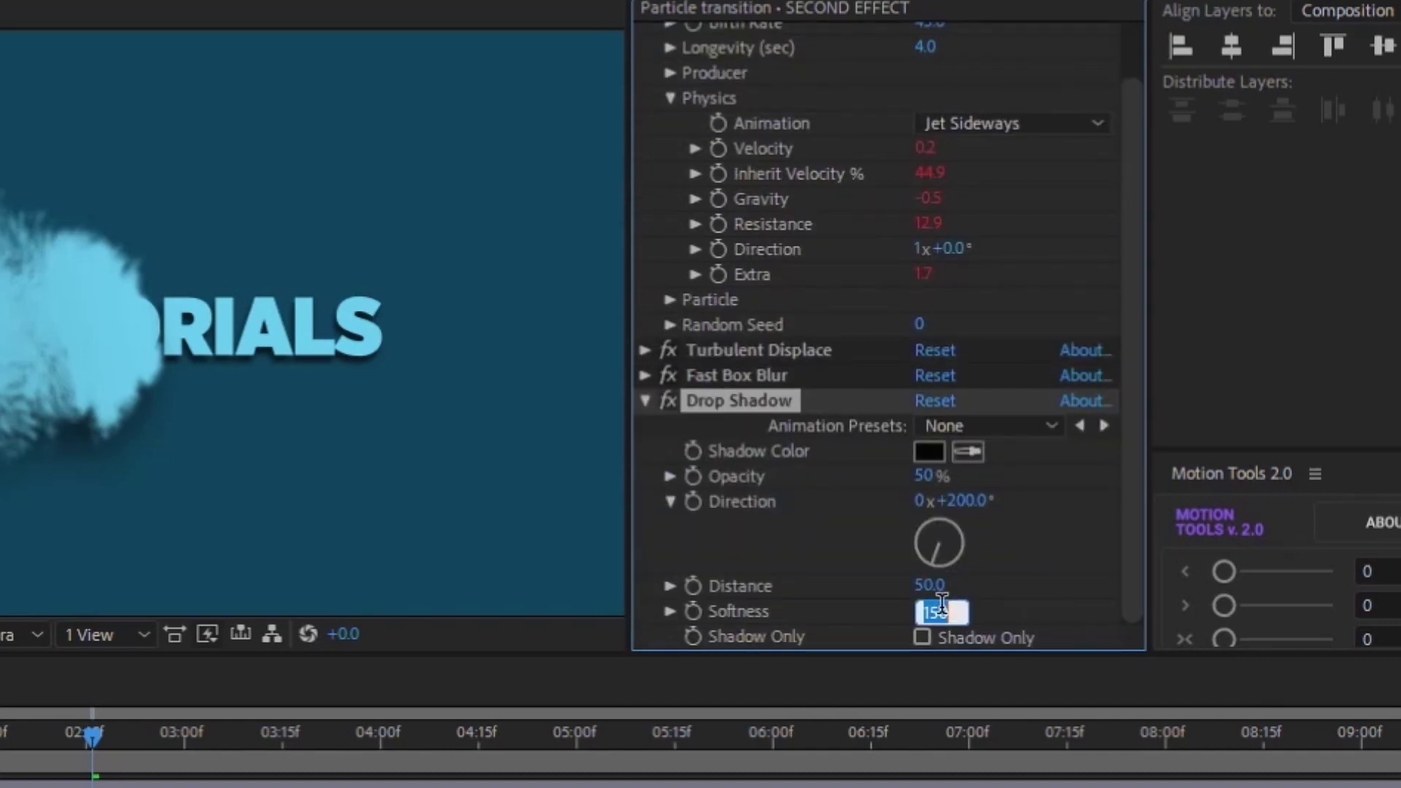
text(70)
key(Return)
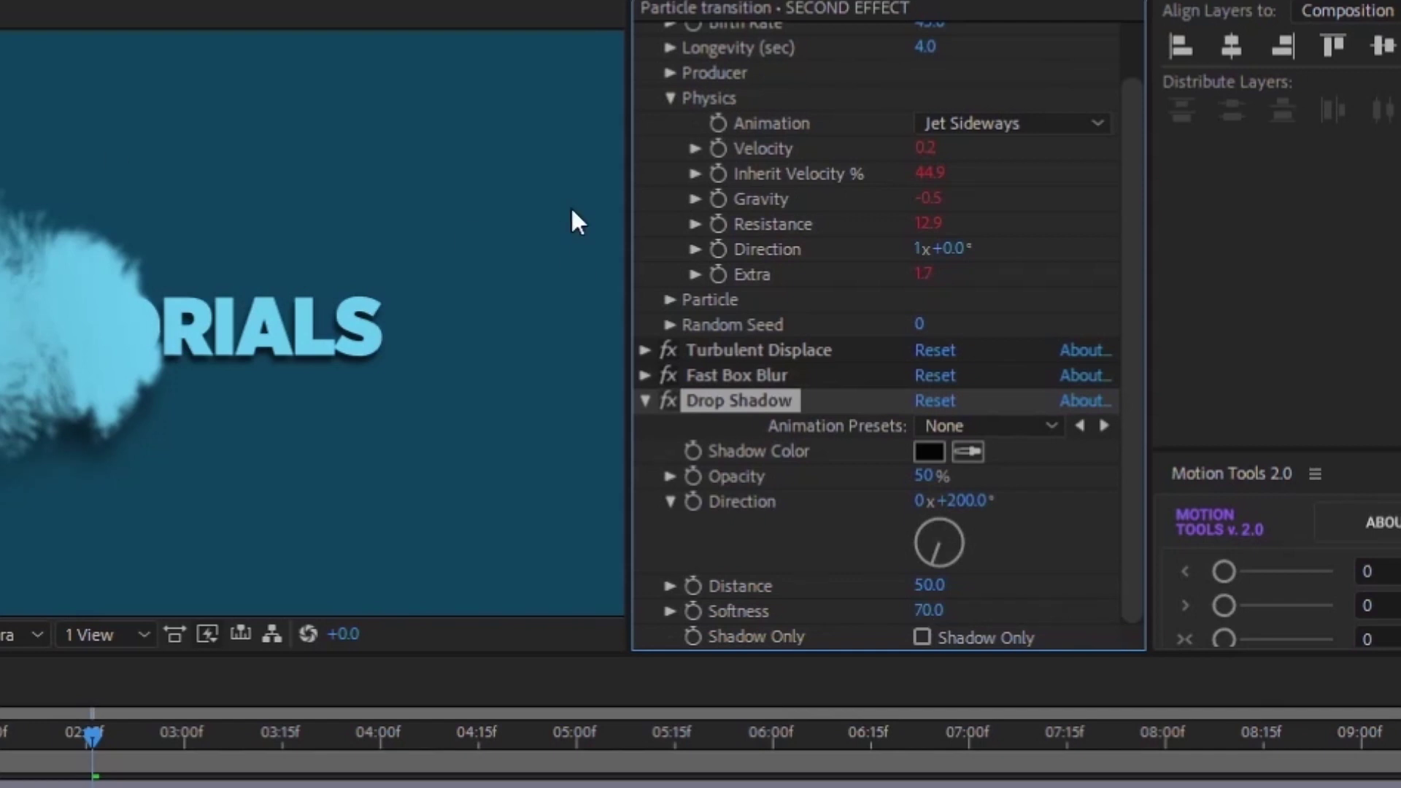
click(948, 473)
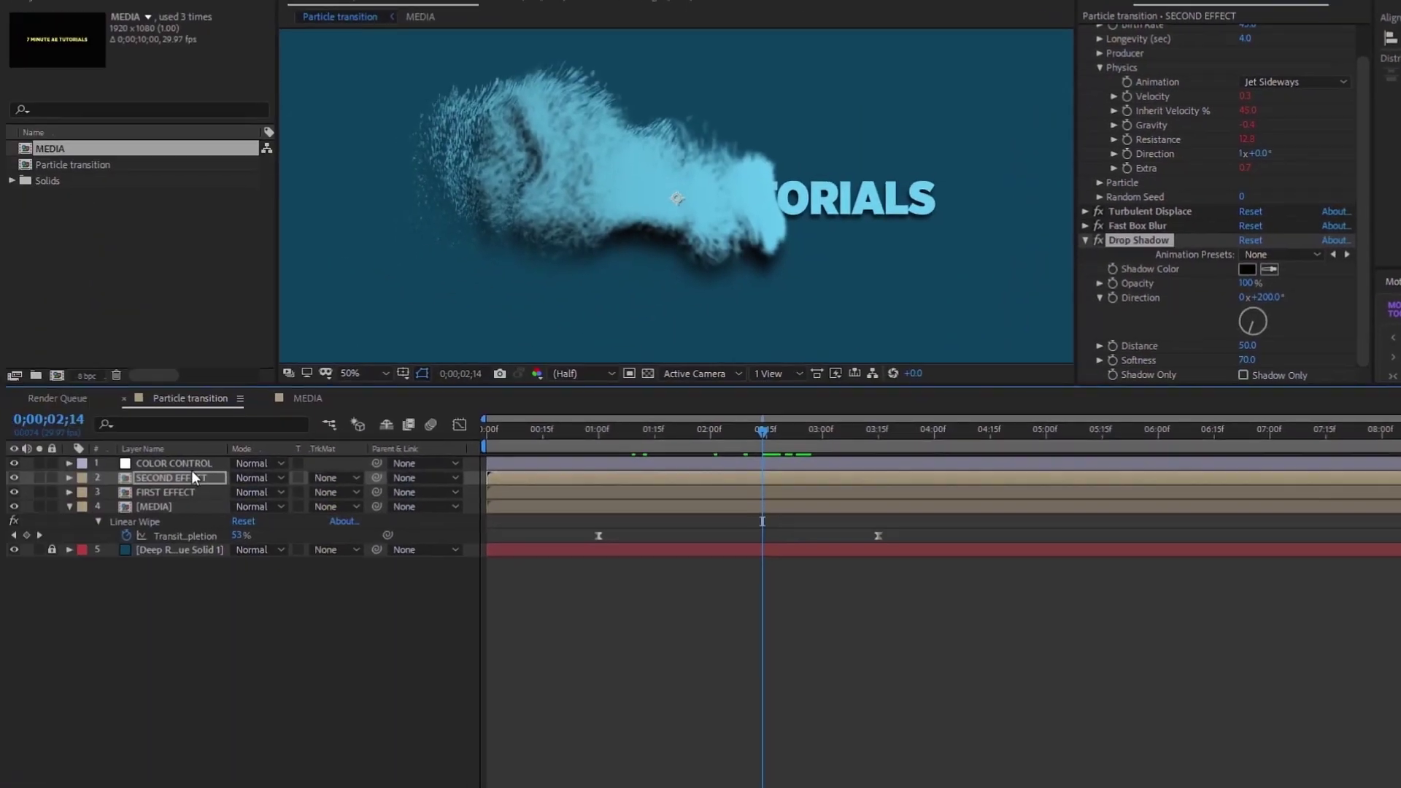
Duplicate the SECOND EFFECT layer and rename the copy THIRD EFFECT.
click(191, 465)
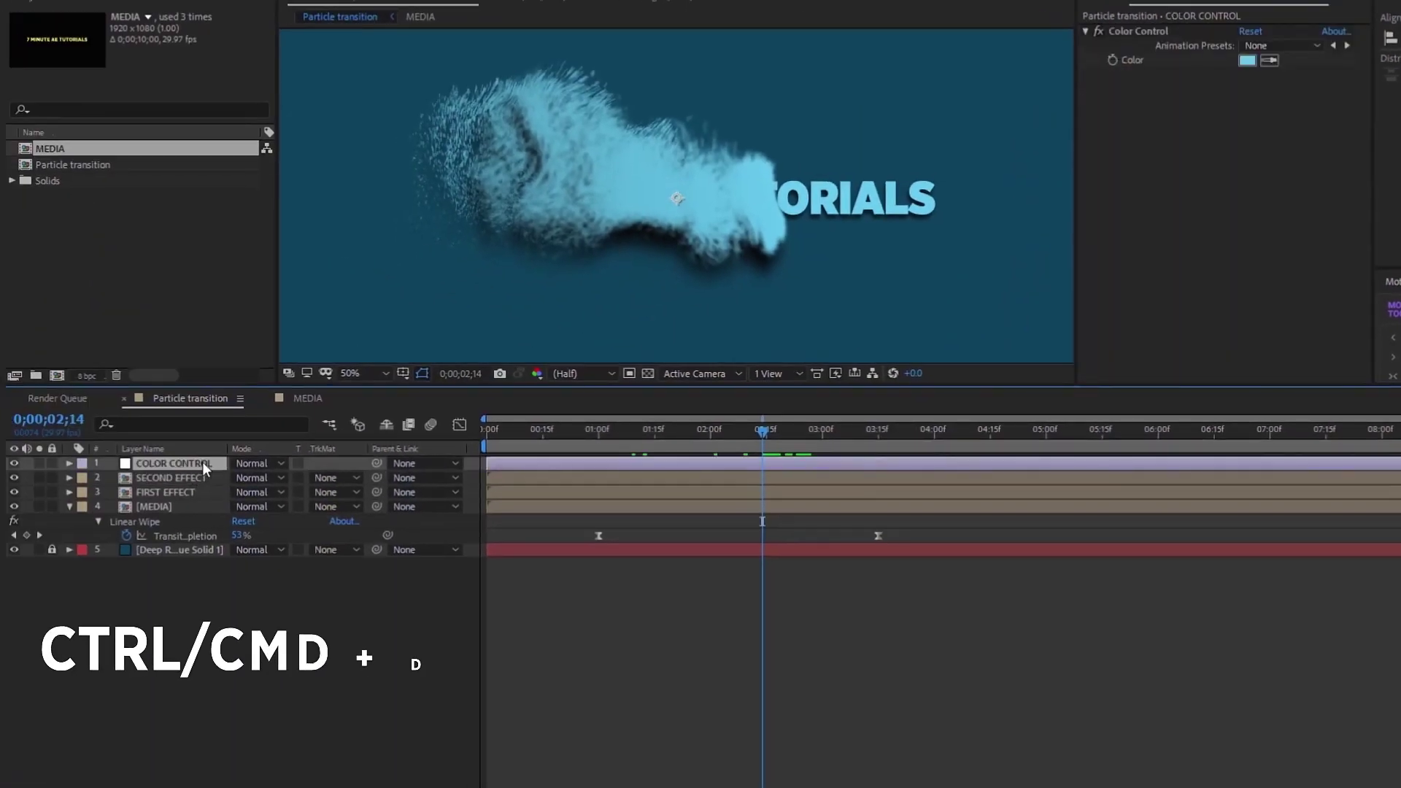
click(197, 475)
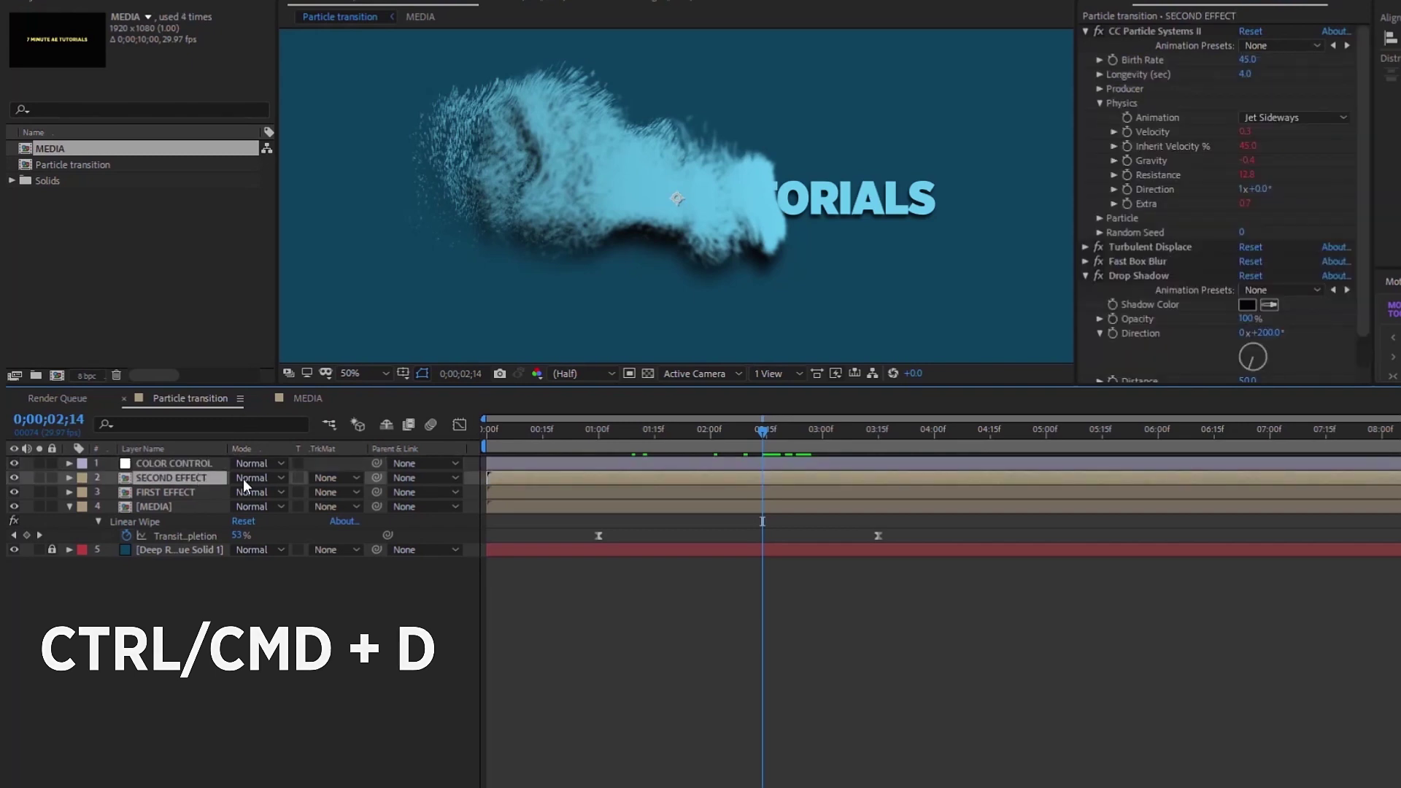
key(ctrl+d)
key(Return)
text(THRID)
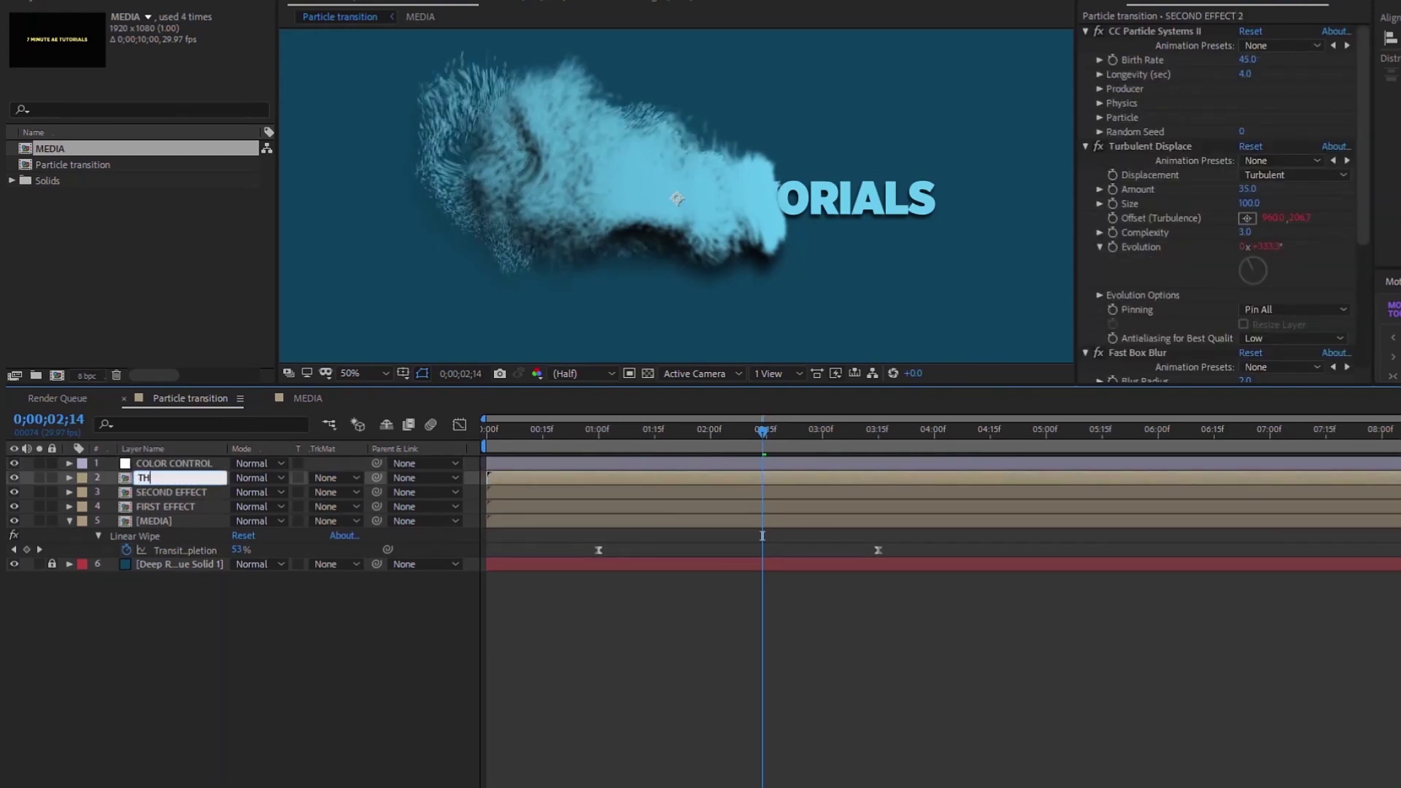
text( EFFECT)
key(Return)
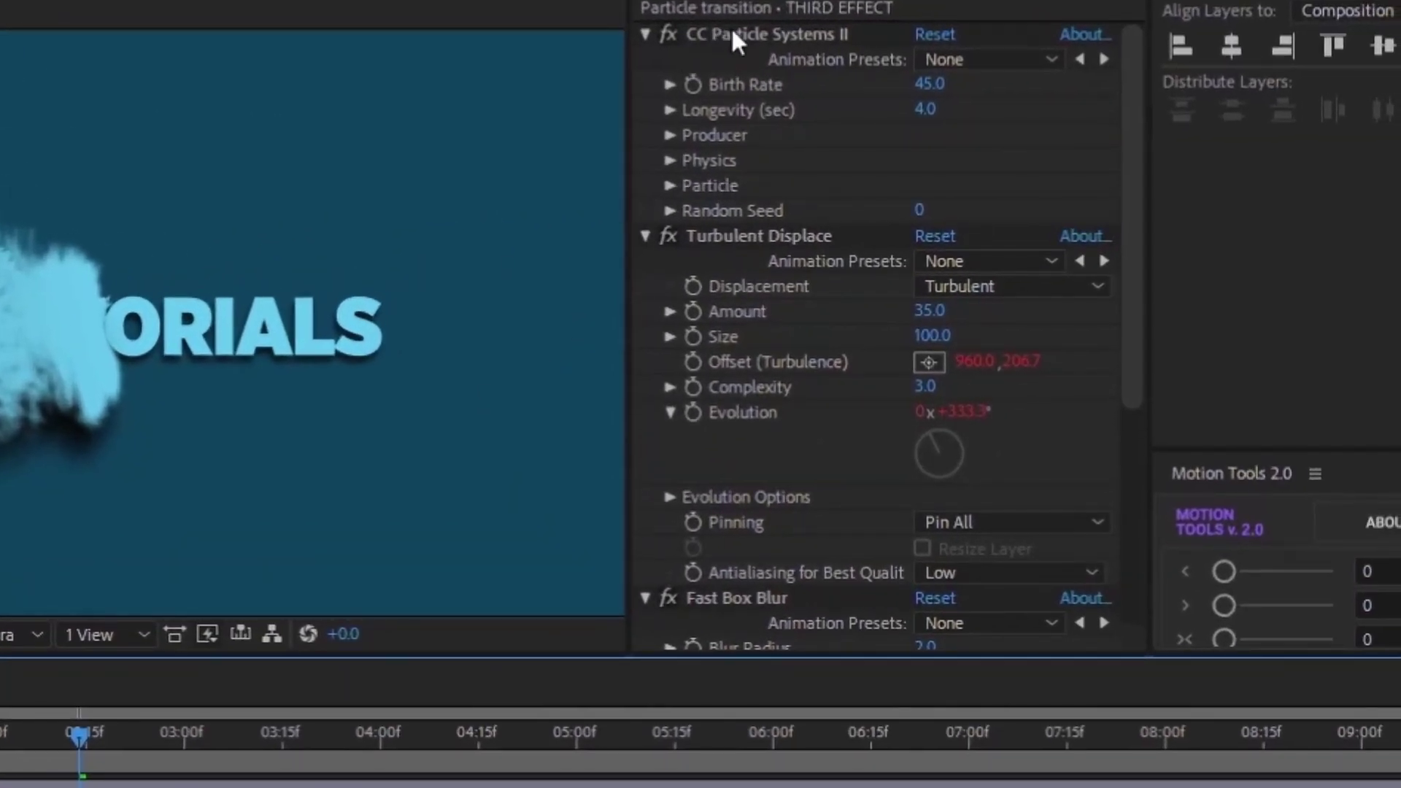
Set THIRD EFFECT's CC Particle Systems II Birth Rate to 100 and Longevity to 1 second.
click(732, 34)
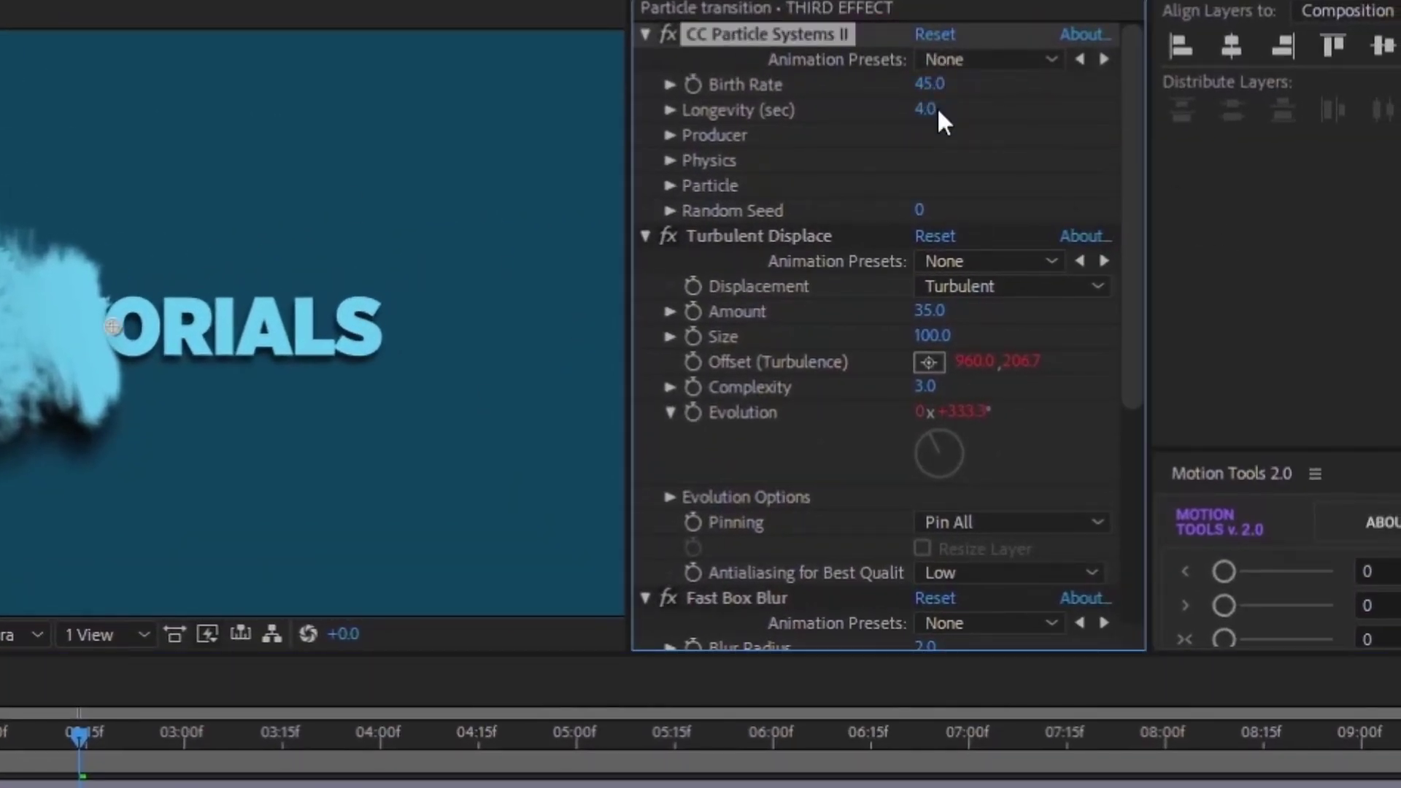
click(928, 83)
text(100)
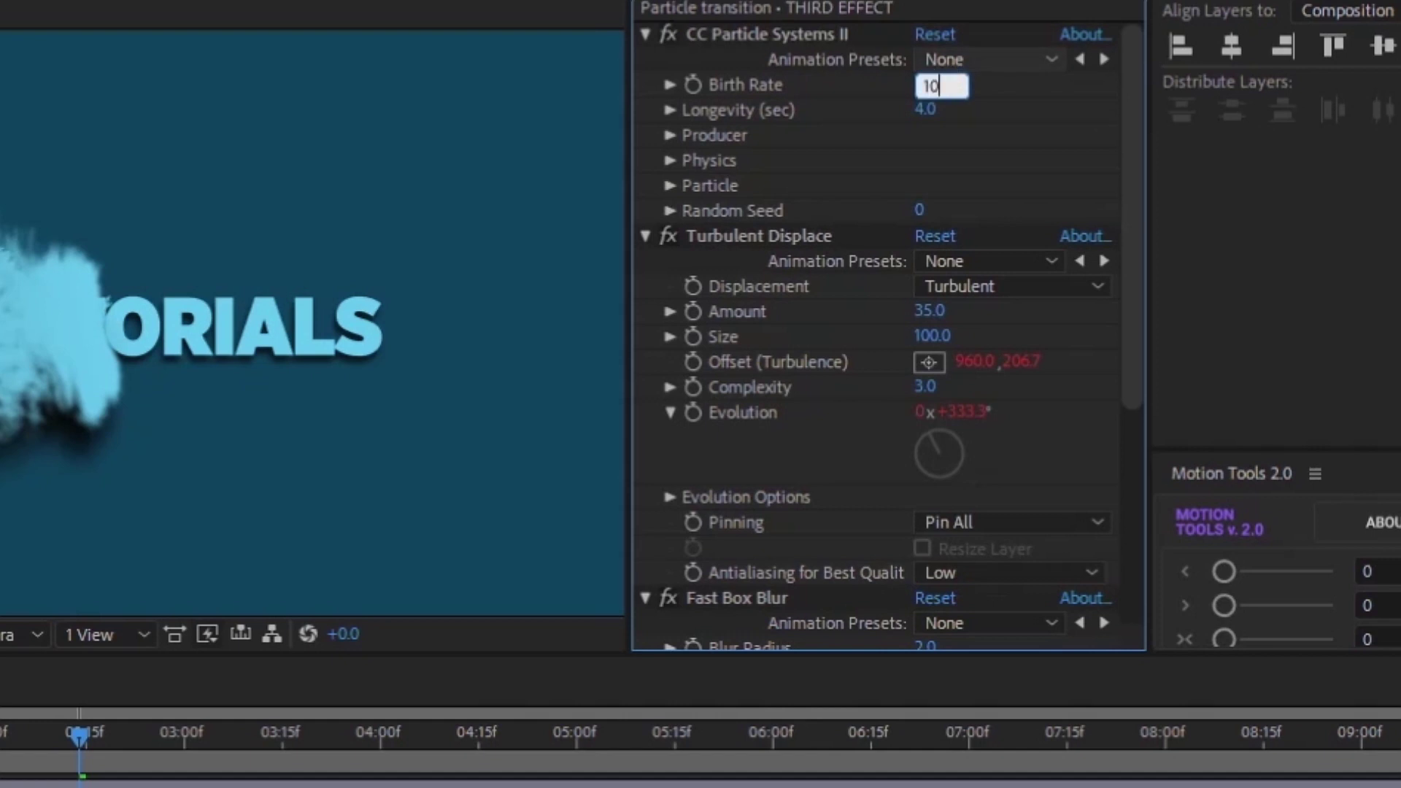
key(Return)
click(926, 111)
text(1)
key(Return)
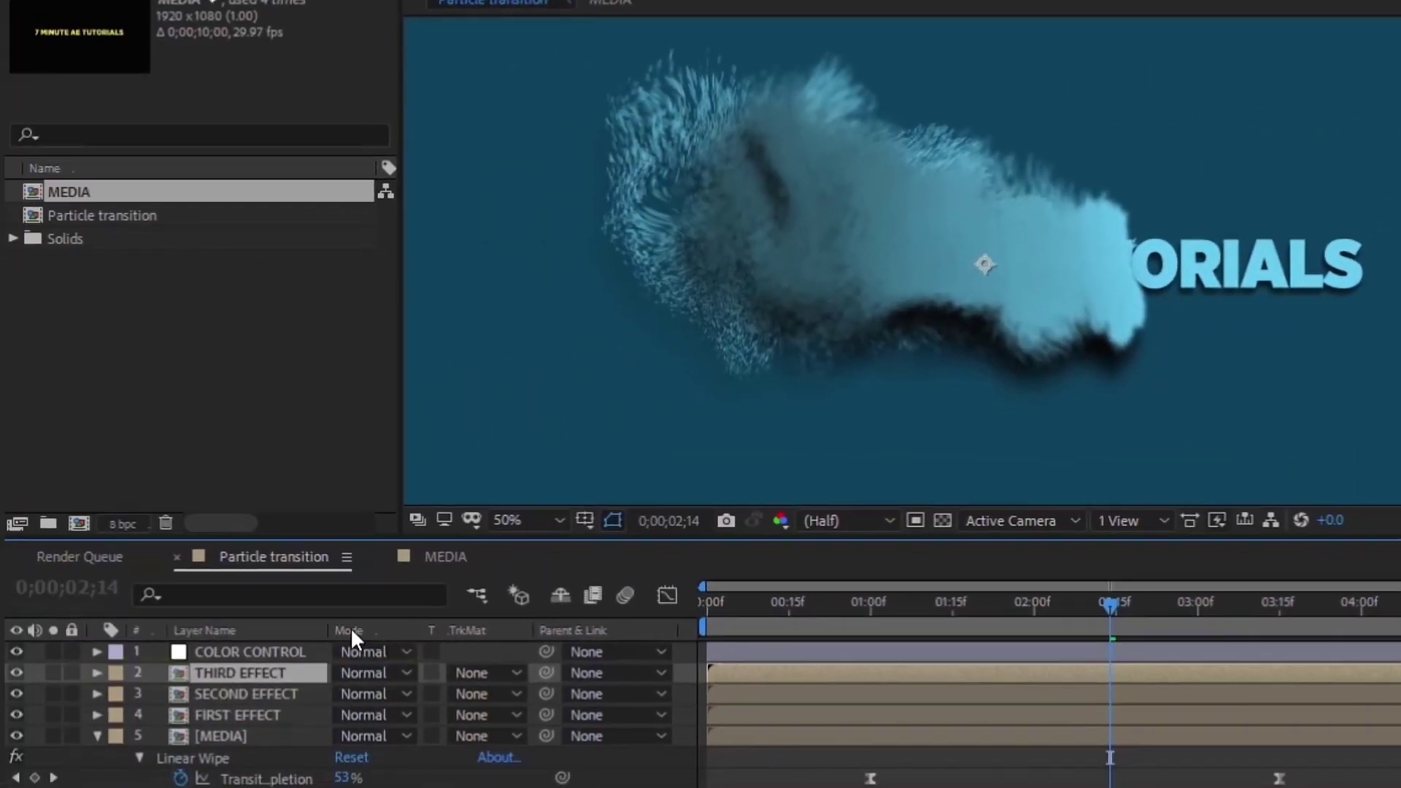
Set the THIRD EFFECT layer's blending mode to Add and preview the glowing particles further along the timeline.
click(361, 672)
click(372, 119)
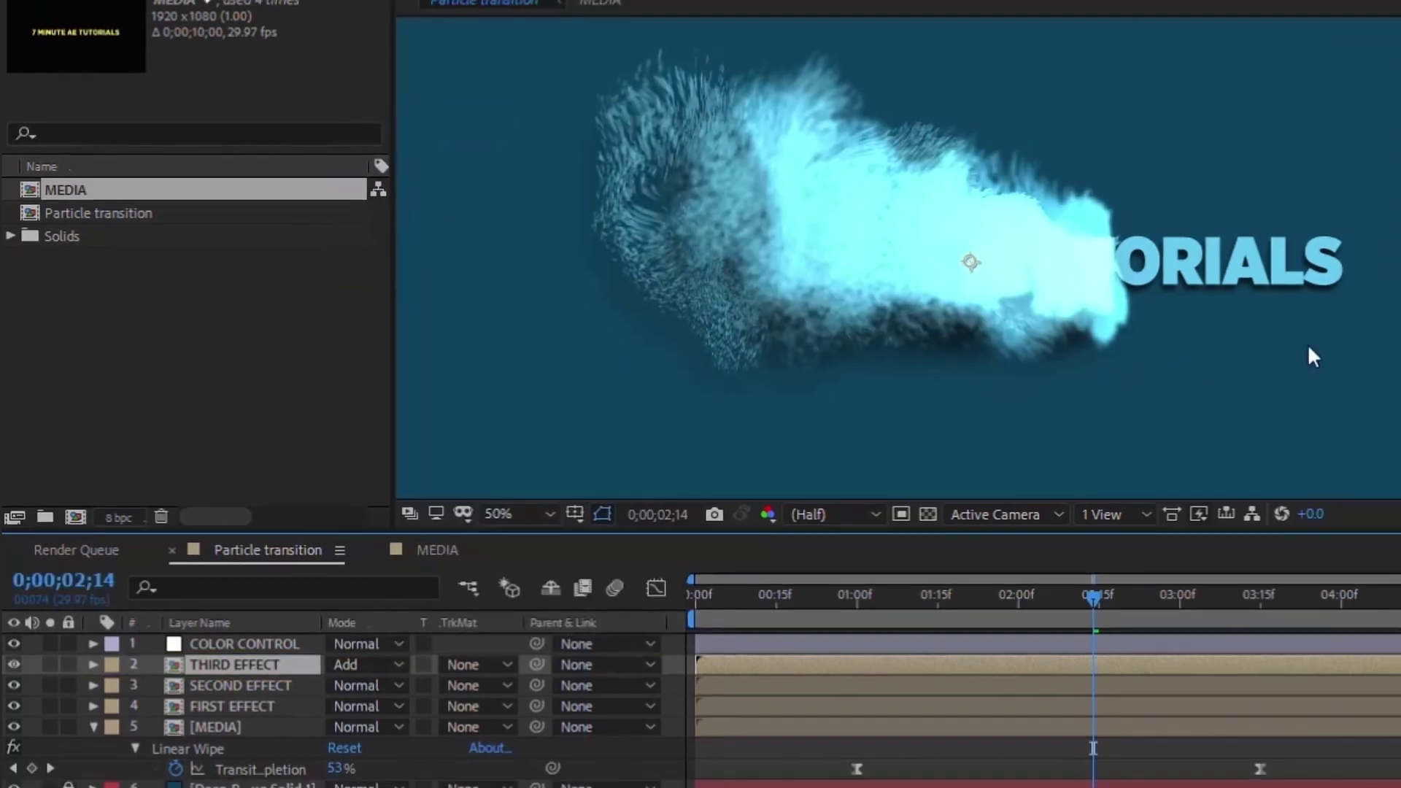
drag(1091, 595, 1188, 594)
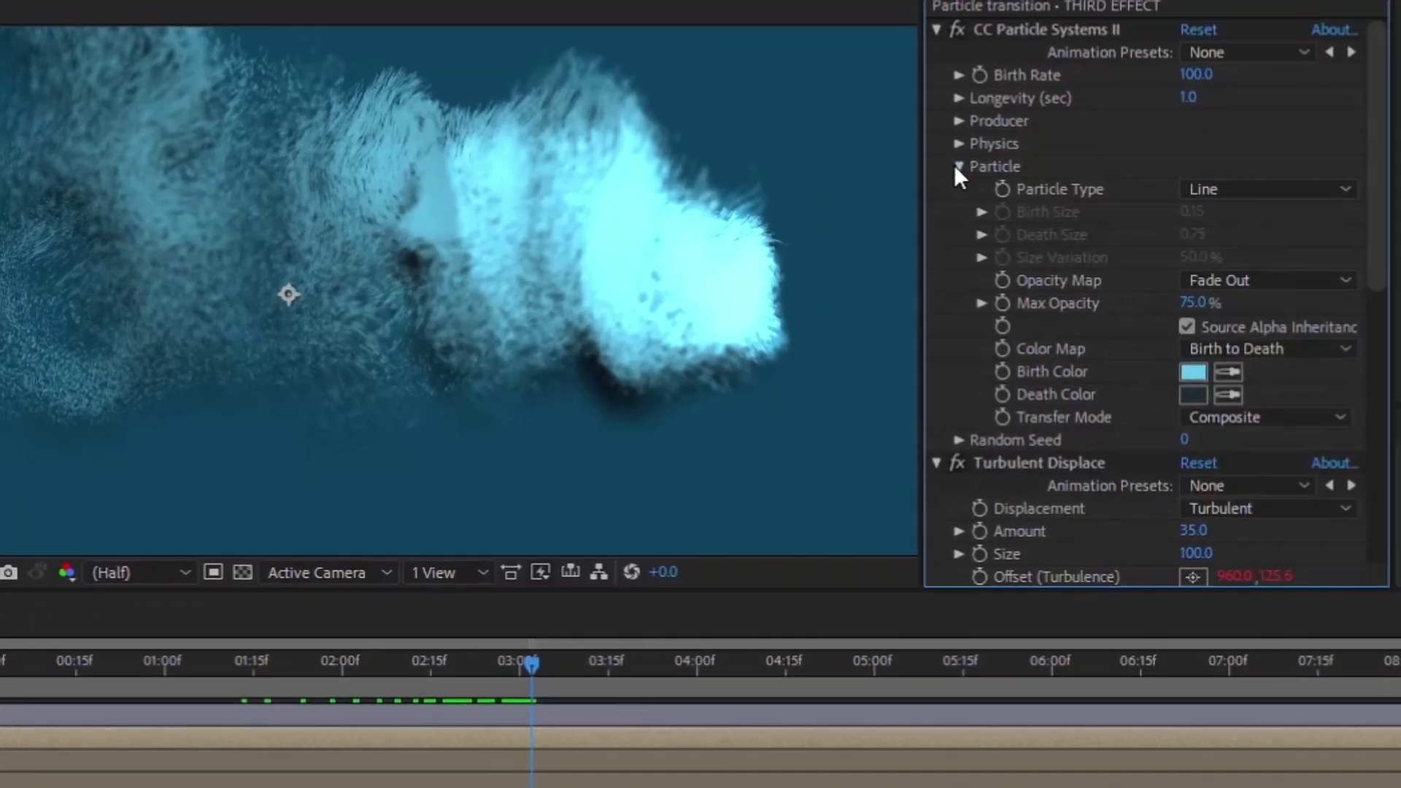
Set THIRD EFFECT's particle Physics Animation to Twirly and preview the result around the middle of the wipe.
click(956, 167)
click(958, 144)
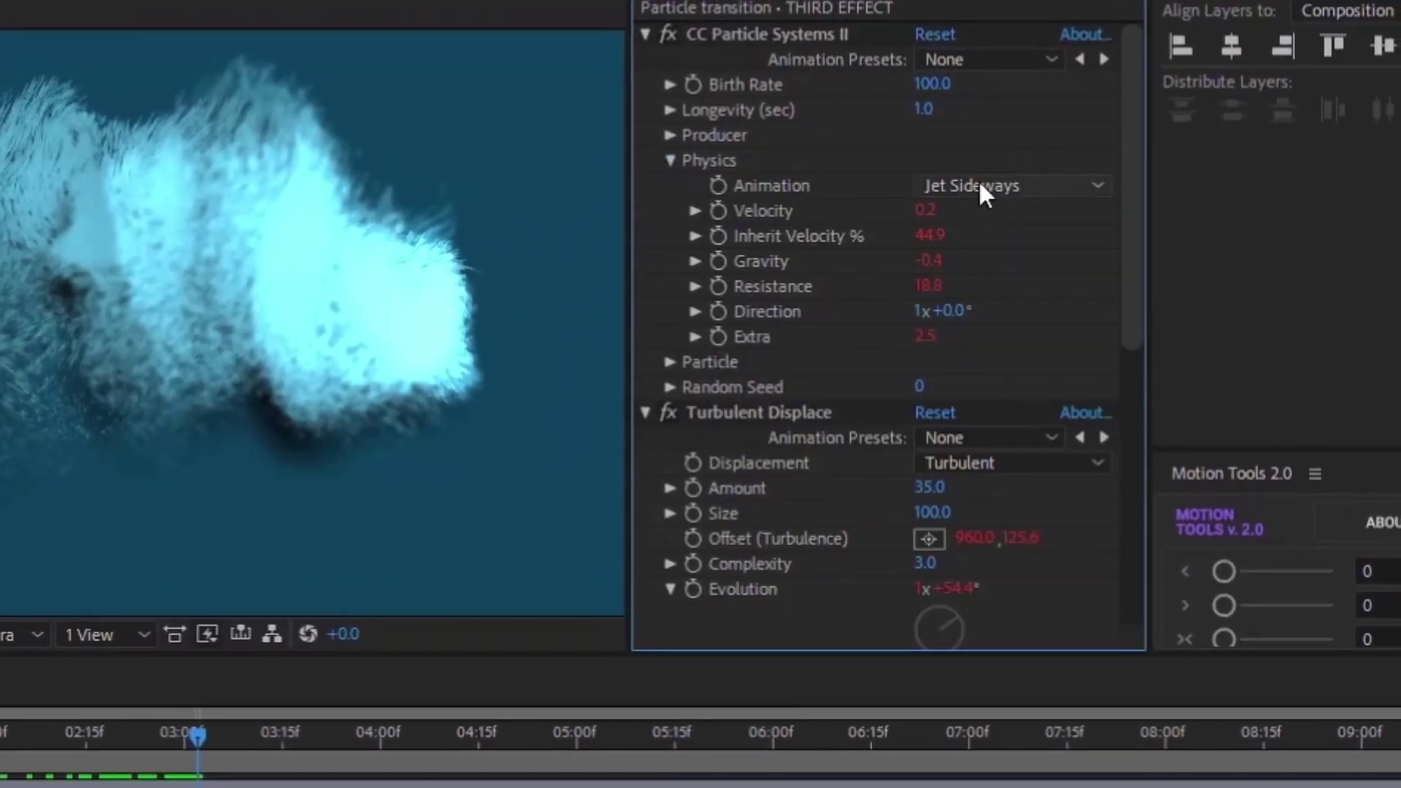
click(980, 186)
click(1018, 319)
drag(76, 735, 90, 734)
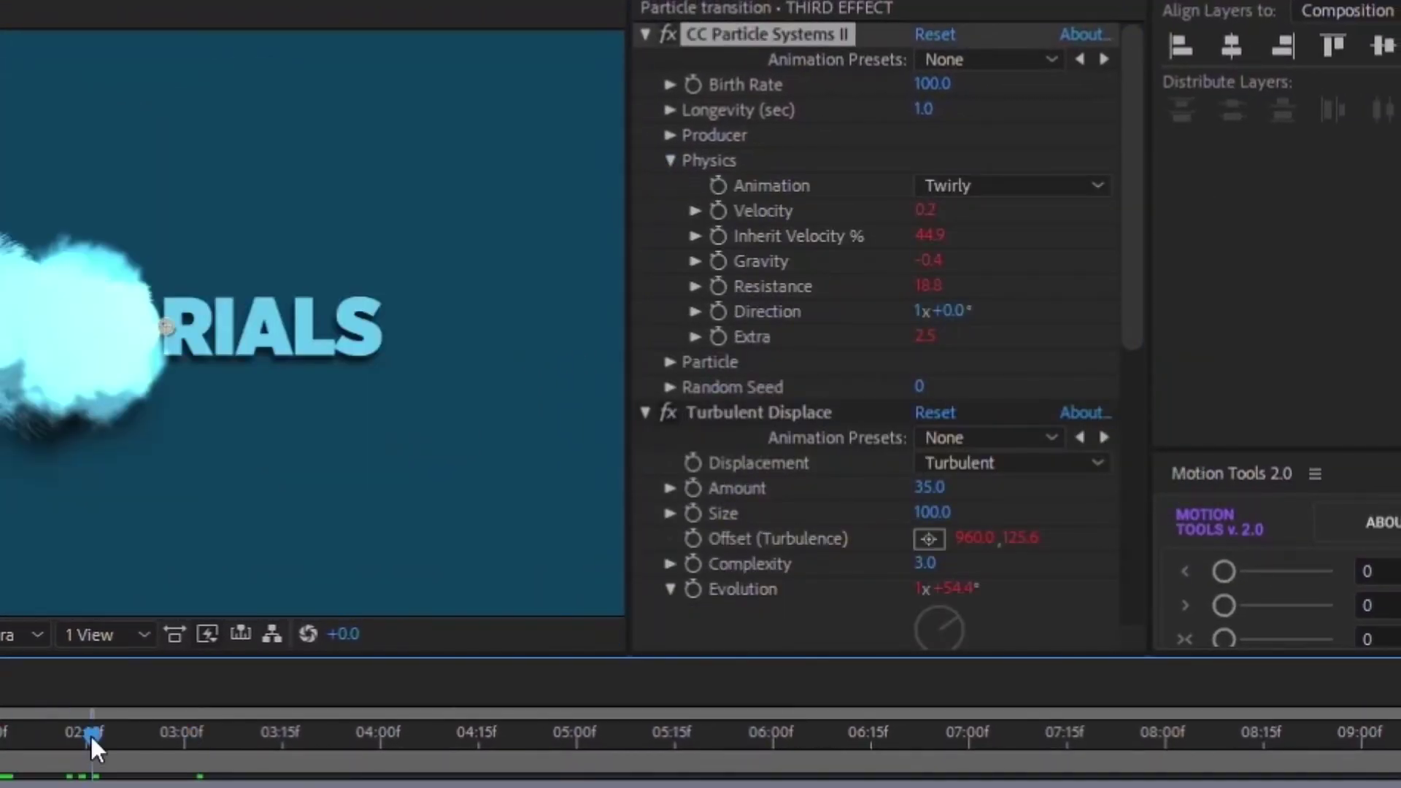
Set the Opacity Map of THIRD EFFECT's particles to Oscillate.
click(669, 362)
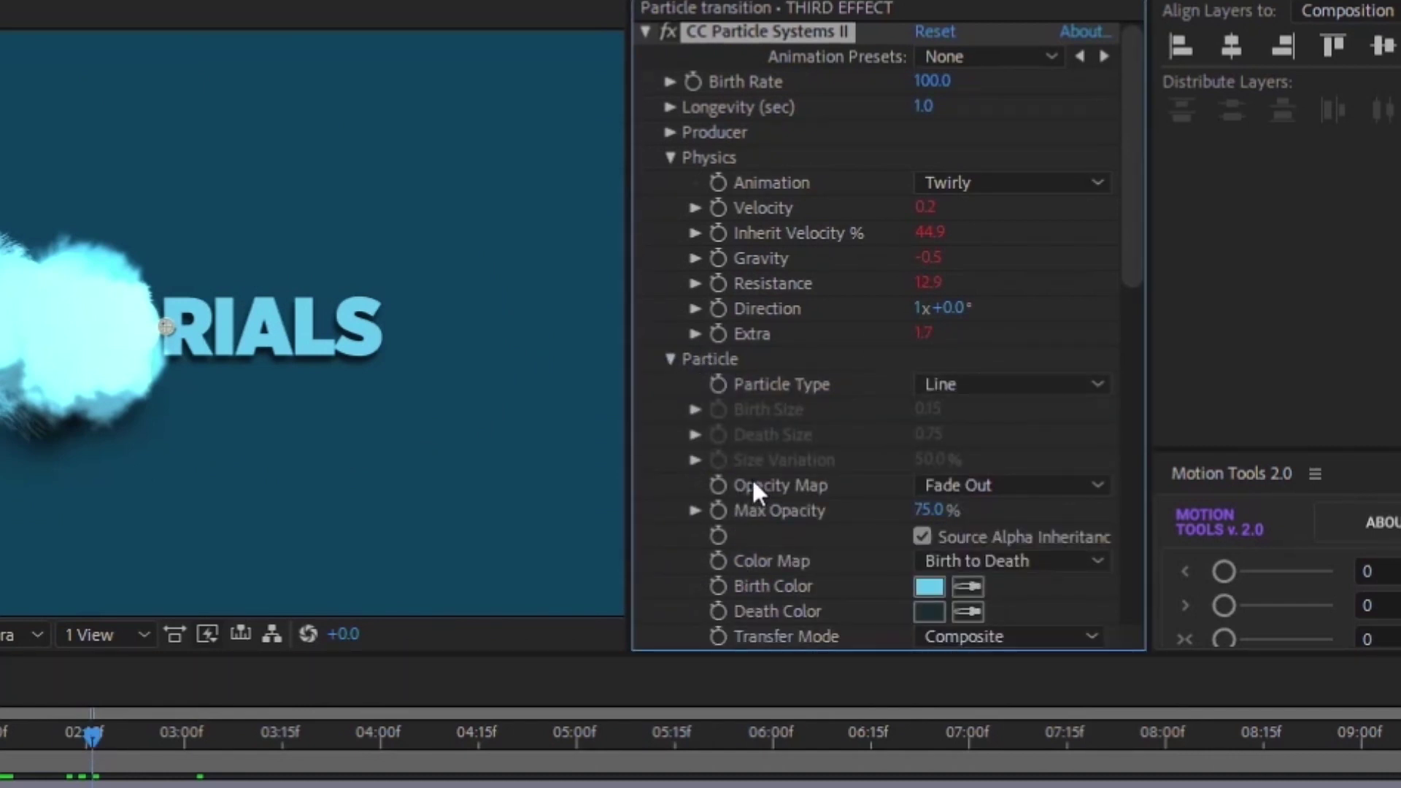
click(973, 485)
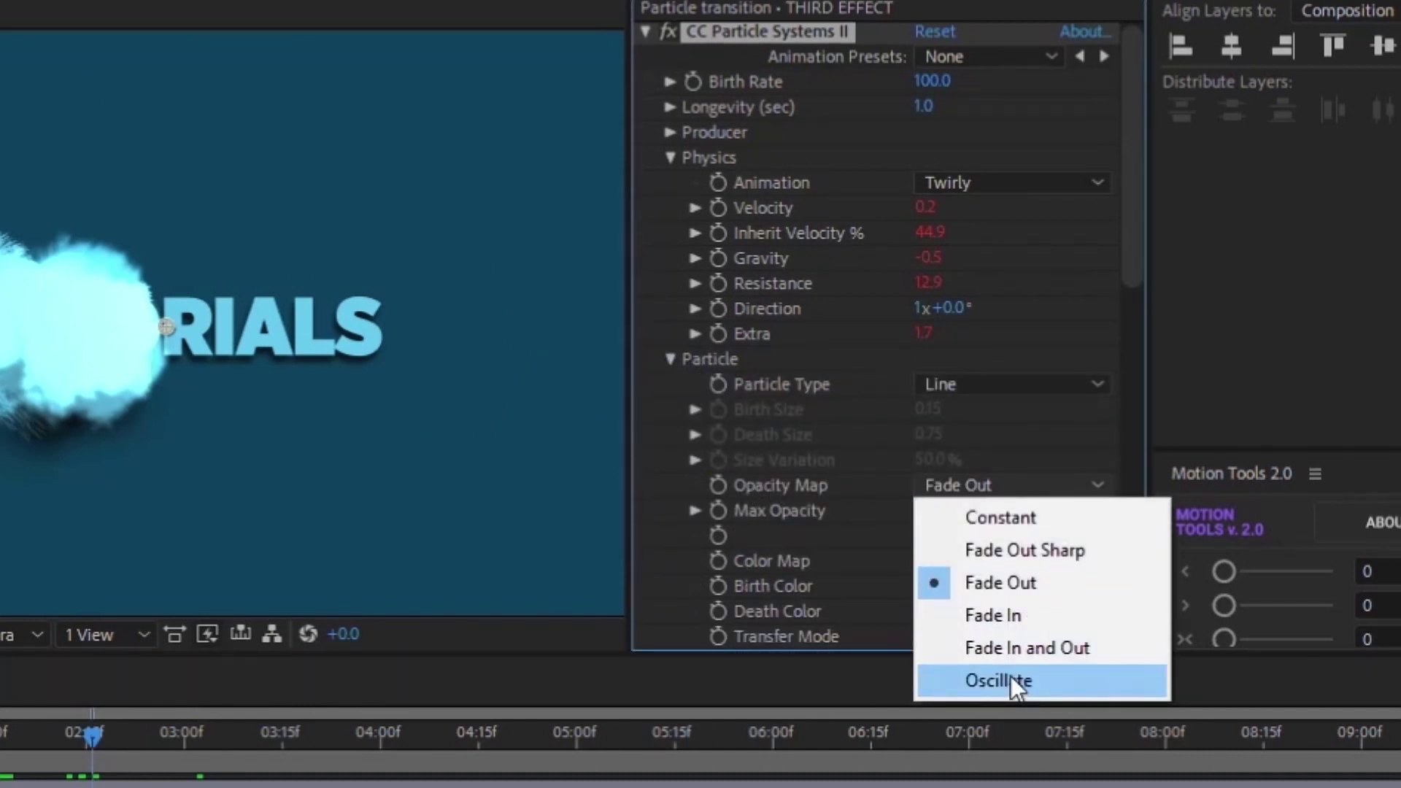
click(1010, 678)
scroll(810, 429, down, 5)
scroll(791, 277, up, 1)
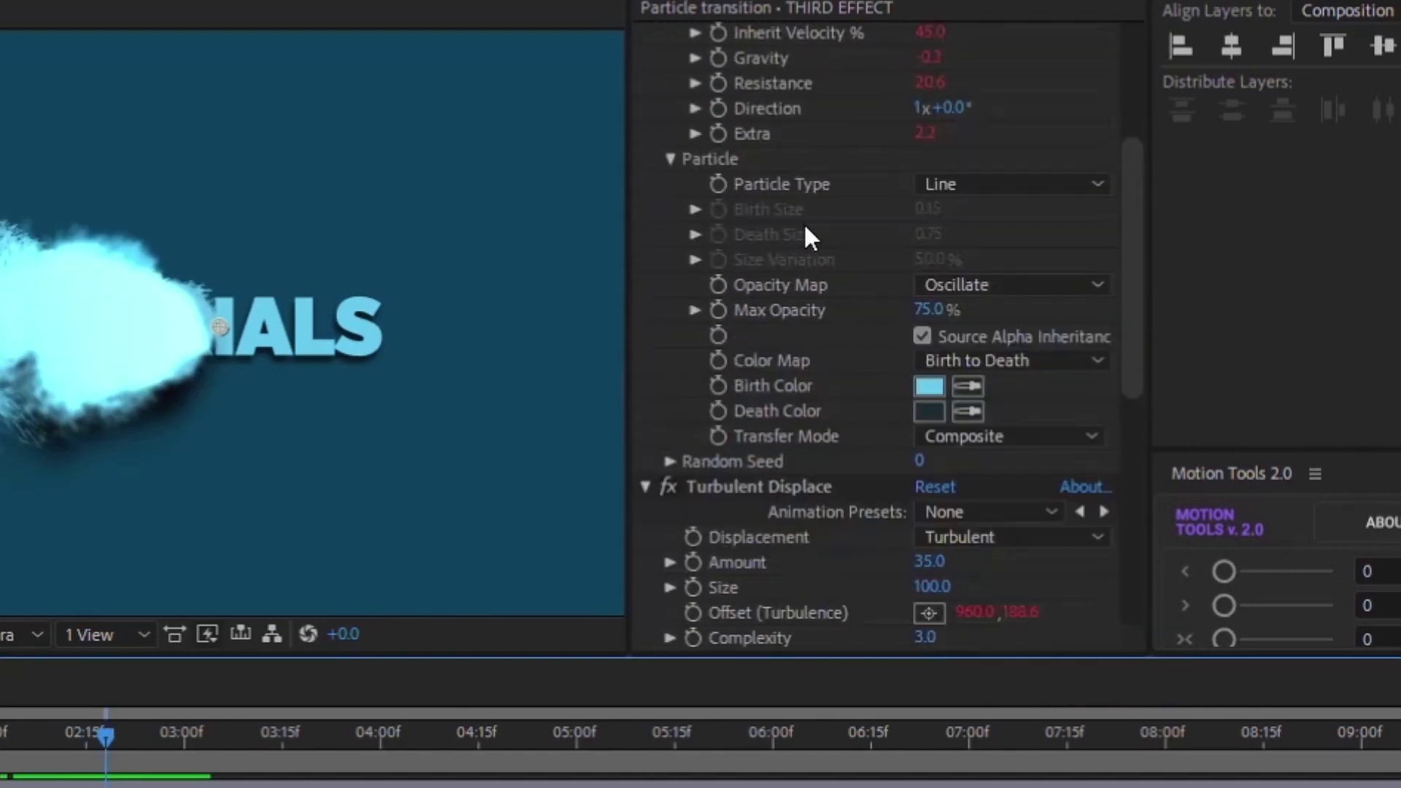
Set THIRD EFFECT's Fast Box Blur radius to 3.
scroll(785, 298, down, 8)
click(923, 302)
click(923, 303)
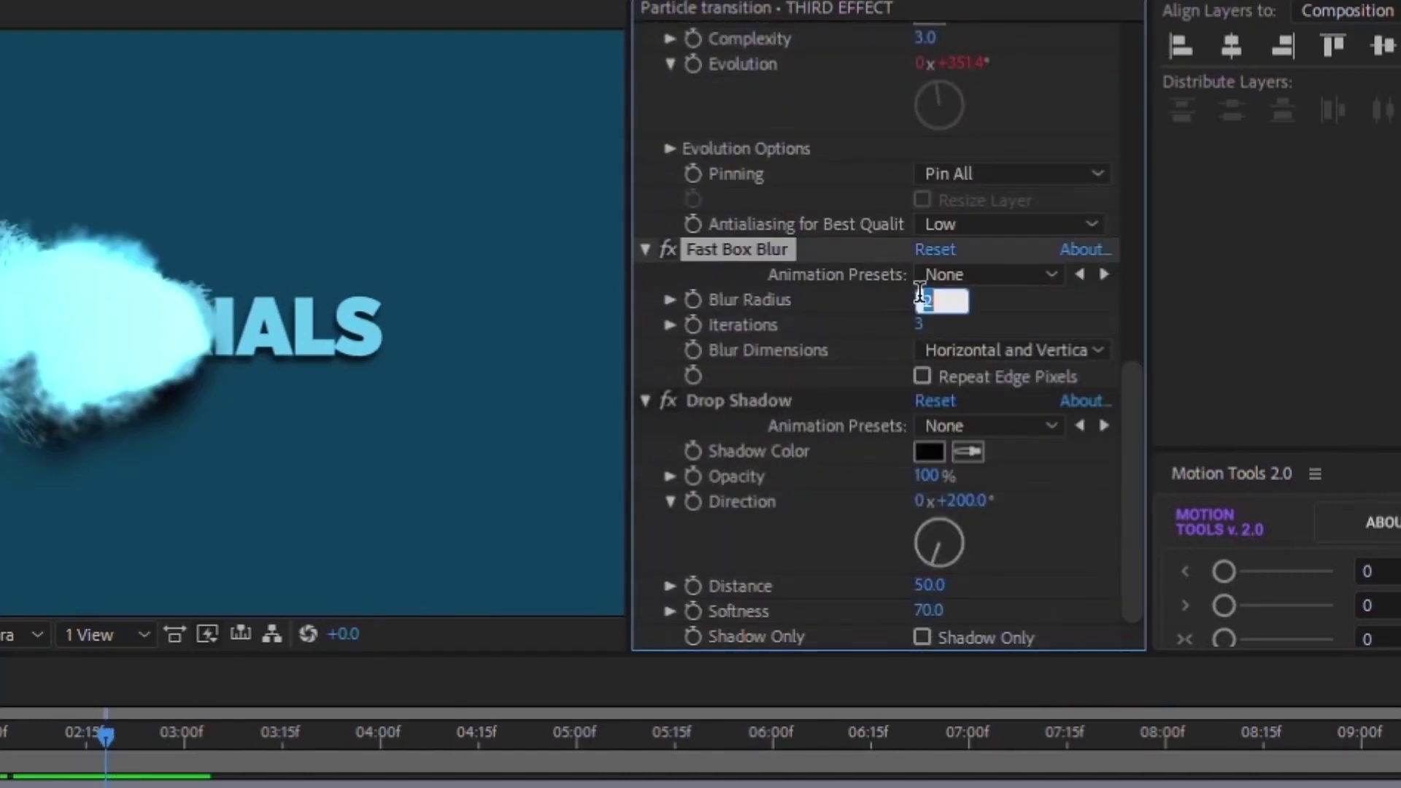
text(3)
key(Return)
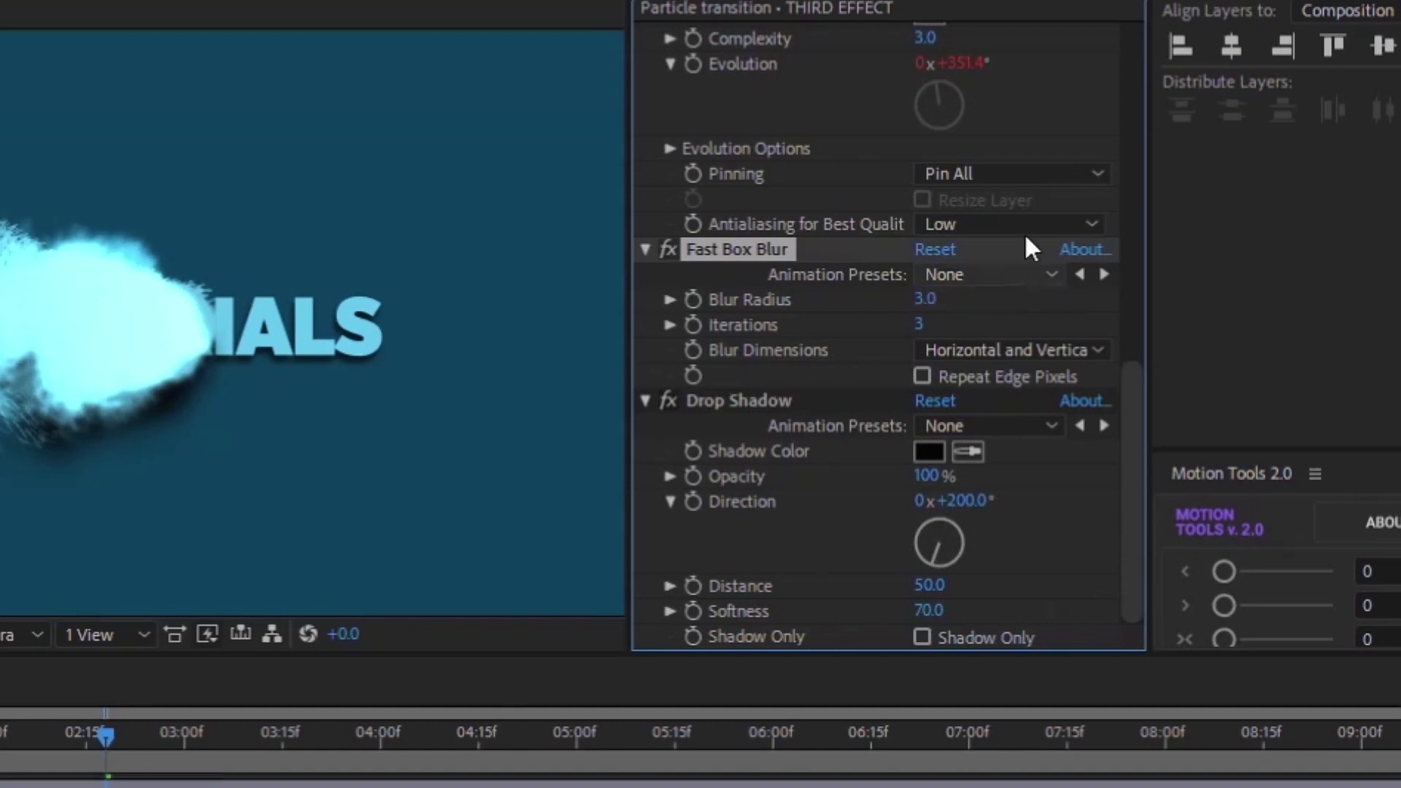
Set THIRD EFFECT's Drop Shadow to 50% opacity, softness 150 and distance 35.
click(927, 474)
text(50)
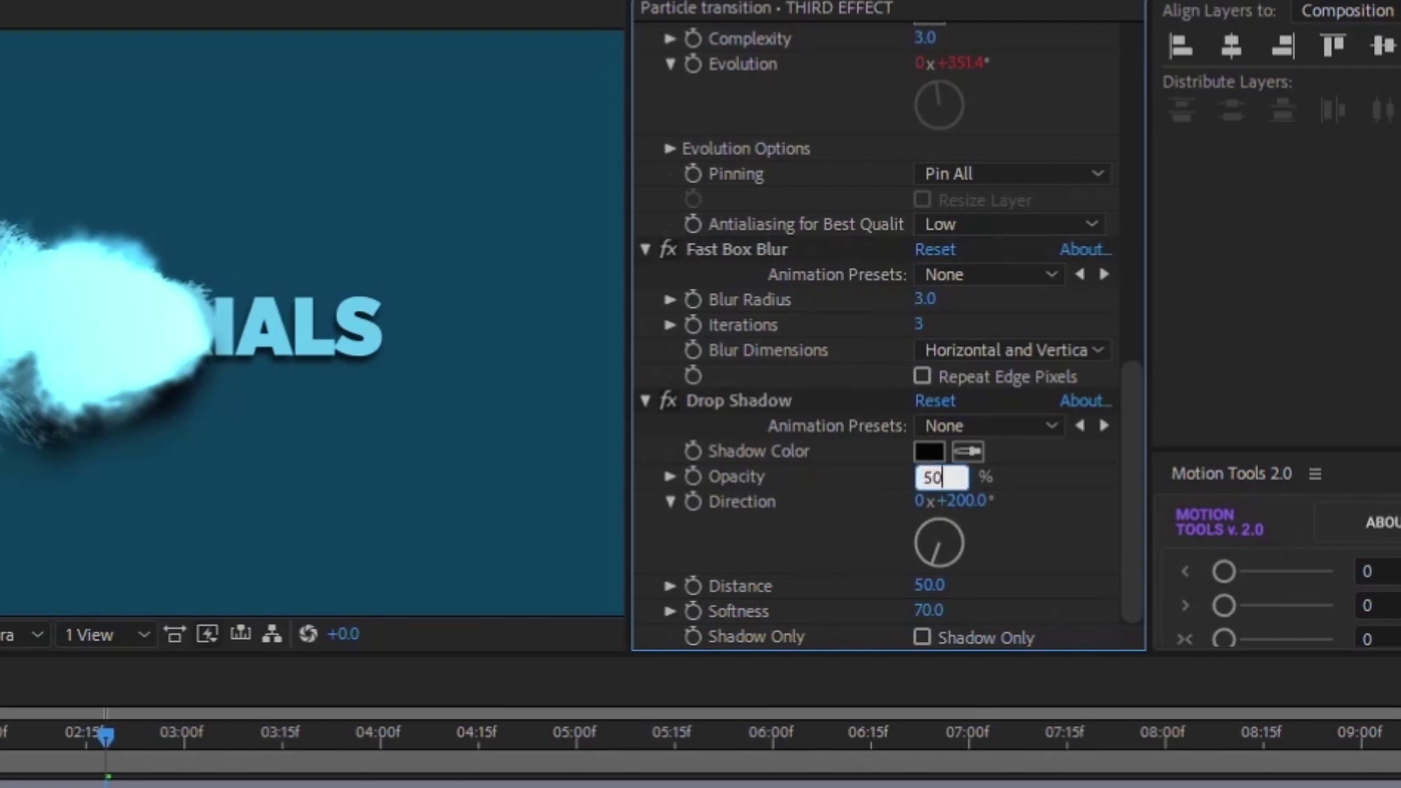
key(Return)
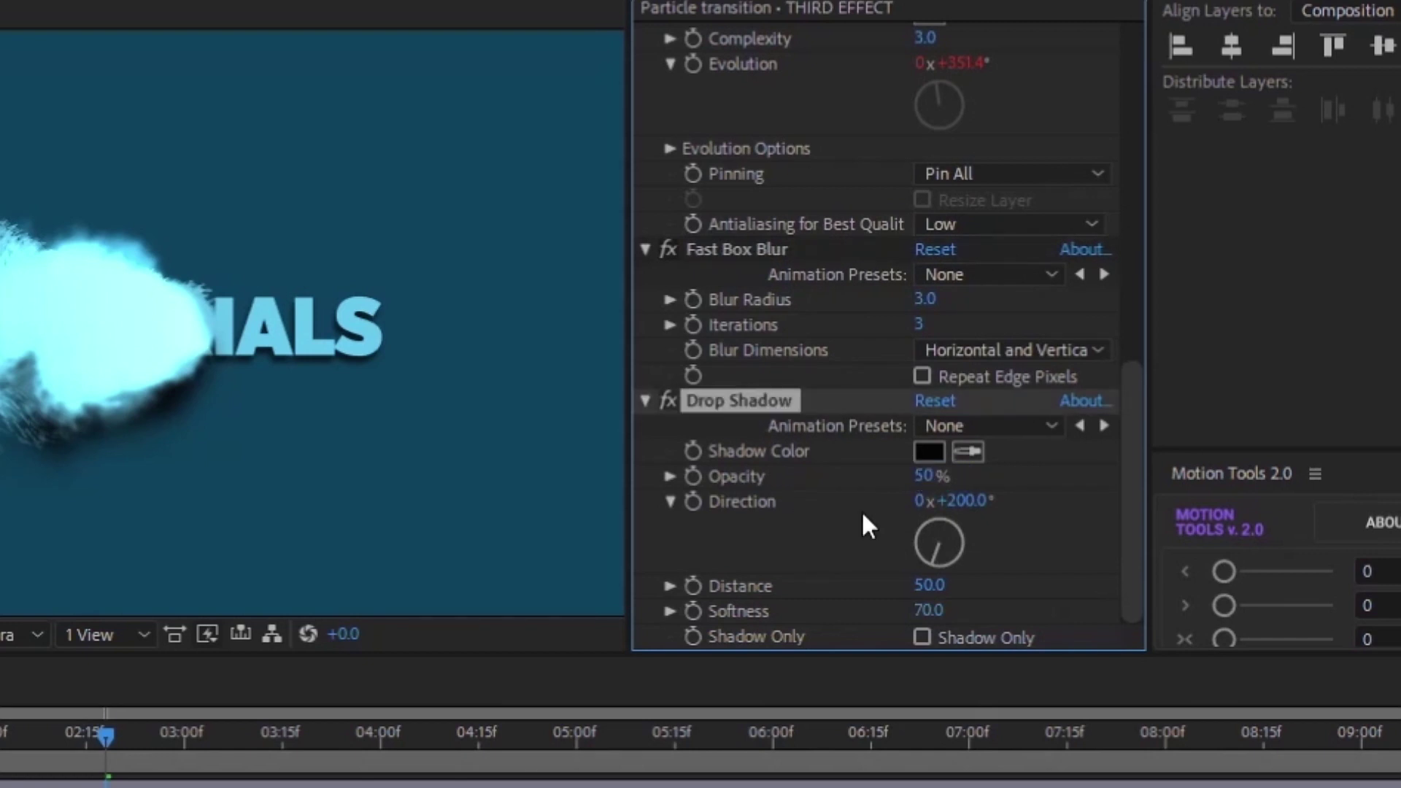
click(928, 610)
text(150)
click(933, 582)
text(30)
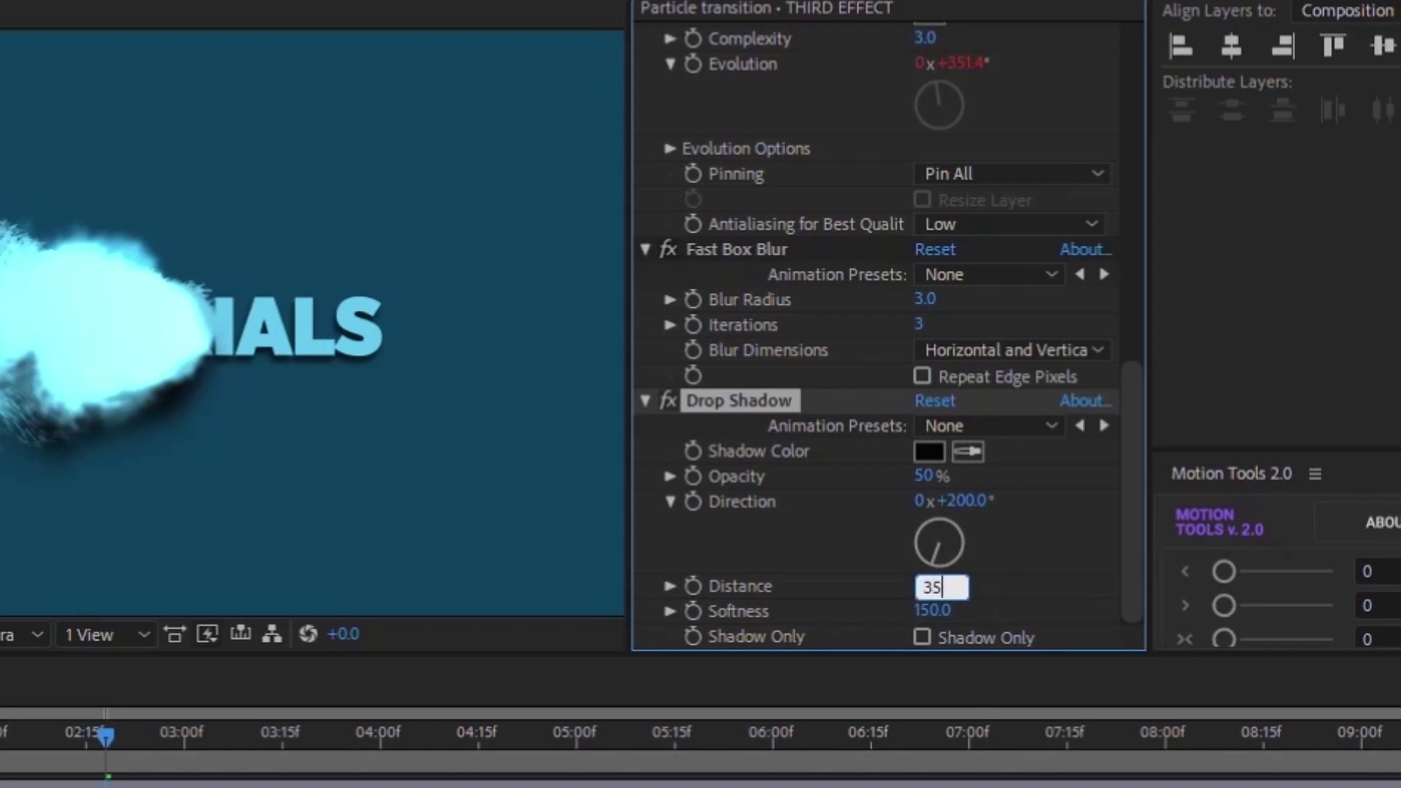
key(Return)
Look at the MEDIA composition, return to Particle transition and preview the particles at 0;00;02;04.
drag(724, 577, 884, 549)
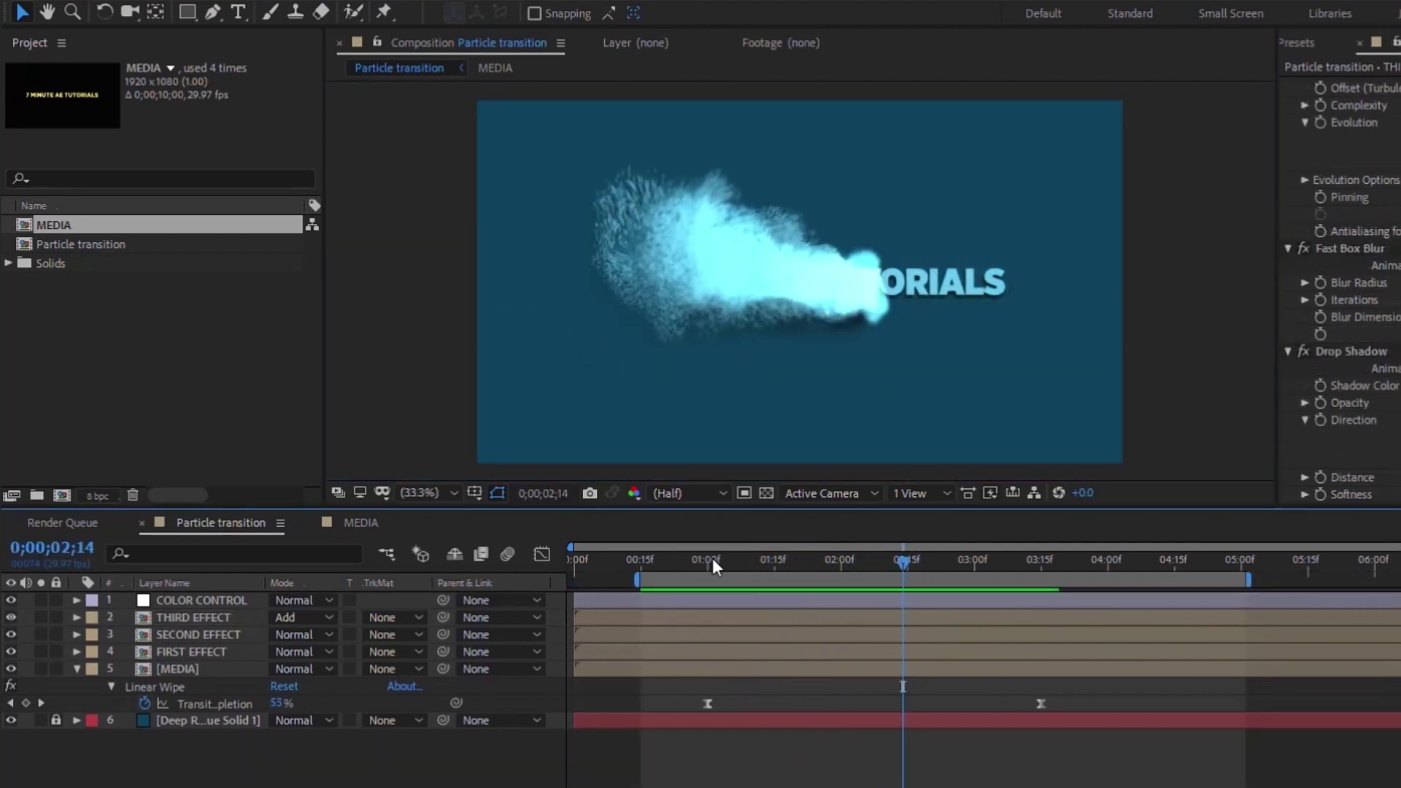
click(359, 522)
click(247, 524)
mouse_move(868, 556)
mouse_down()
mouse_move(822, 557)
mouse_move(857, 557)
mouse_up()
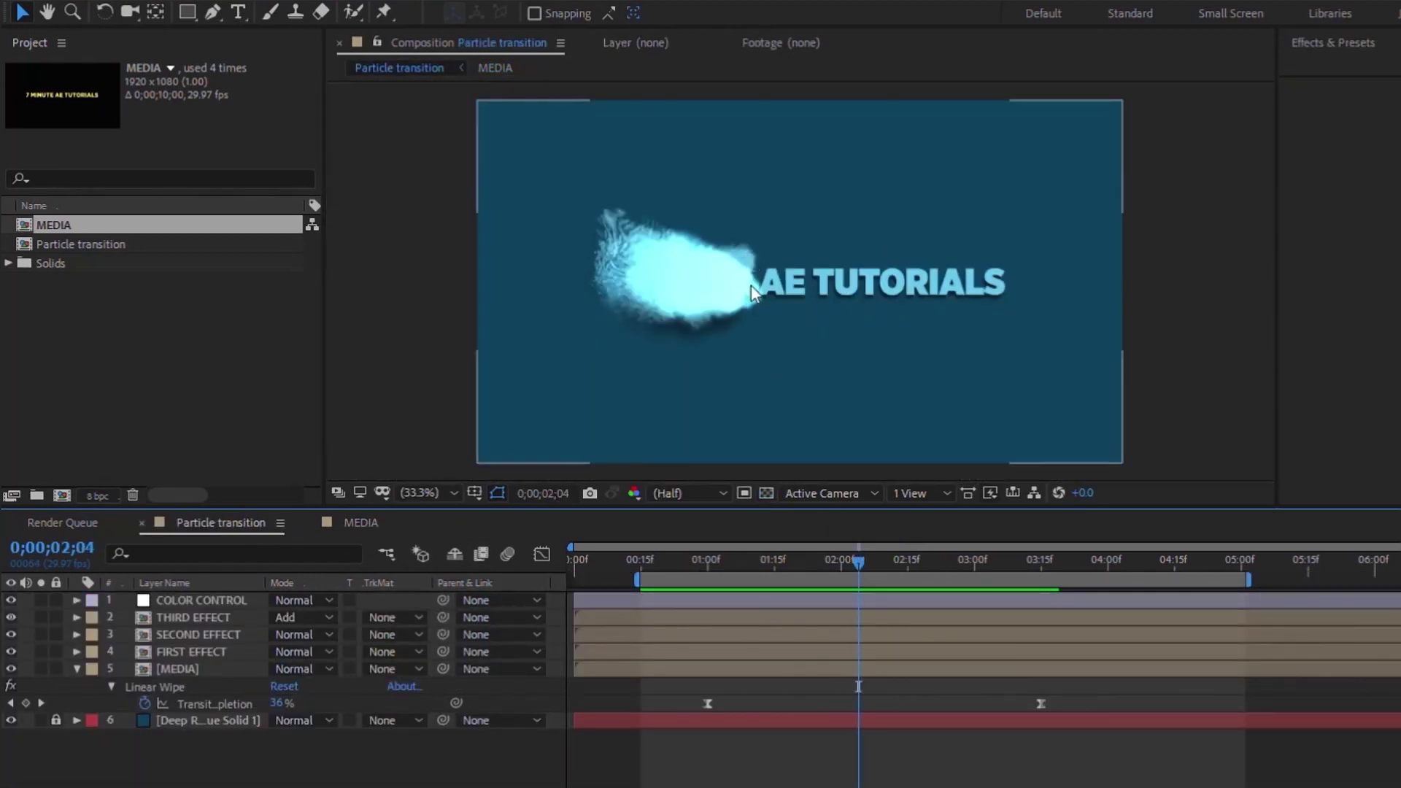
Expand FIRST EFFECT's CC Particle Systems II settings and solo that layer with MEDIA to compare particle height against the text.
click(133, 655)
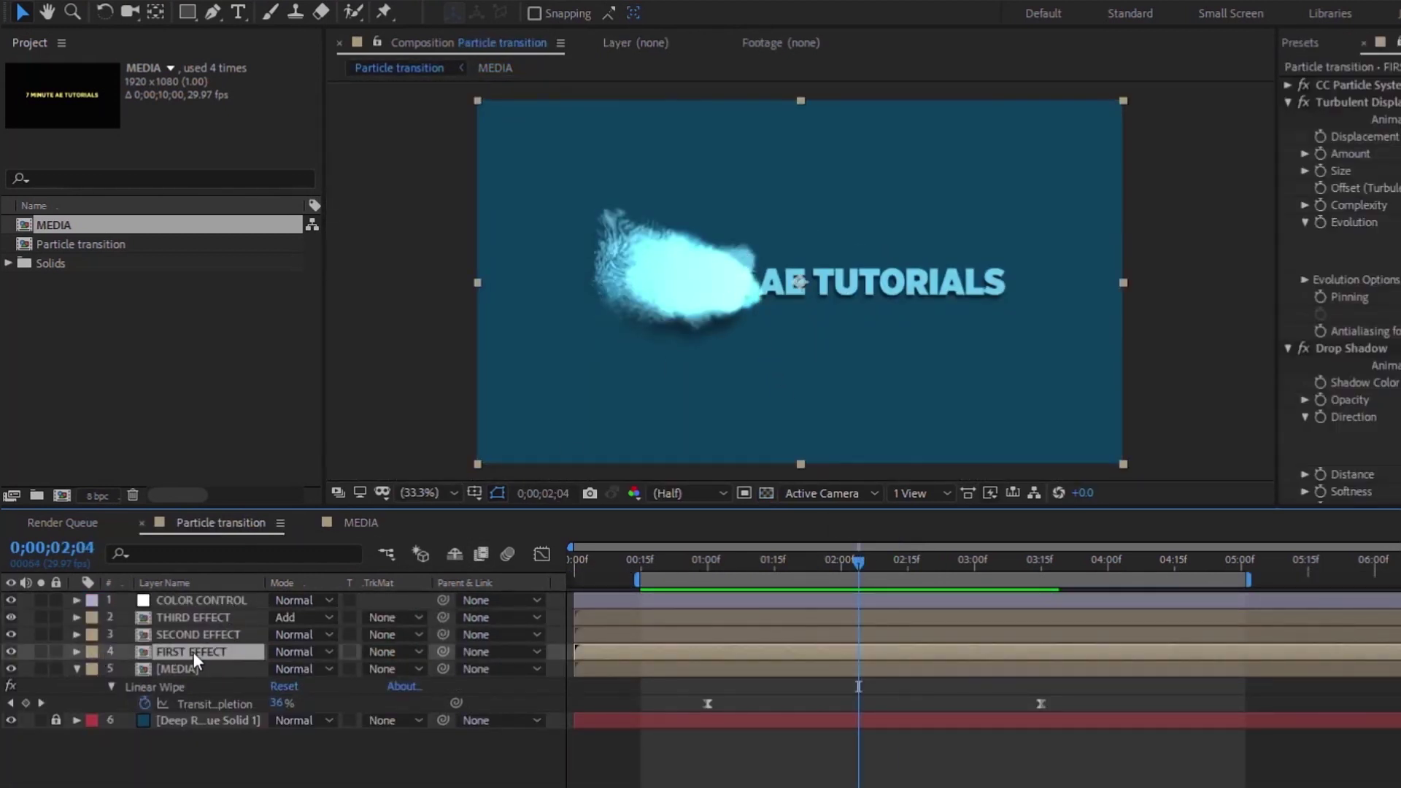
click(1326, 102)
click(1287, 102)
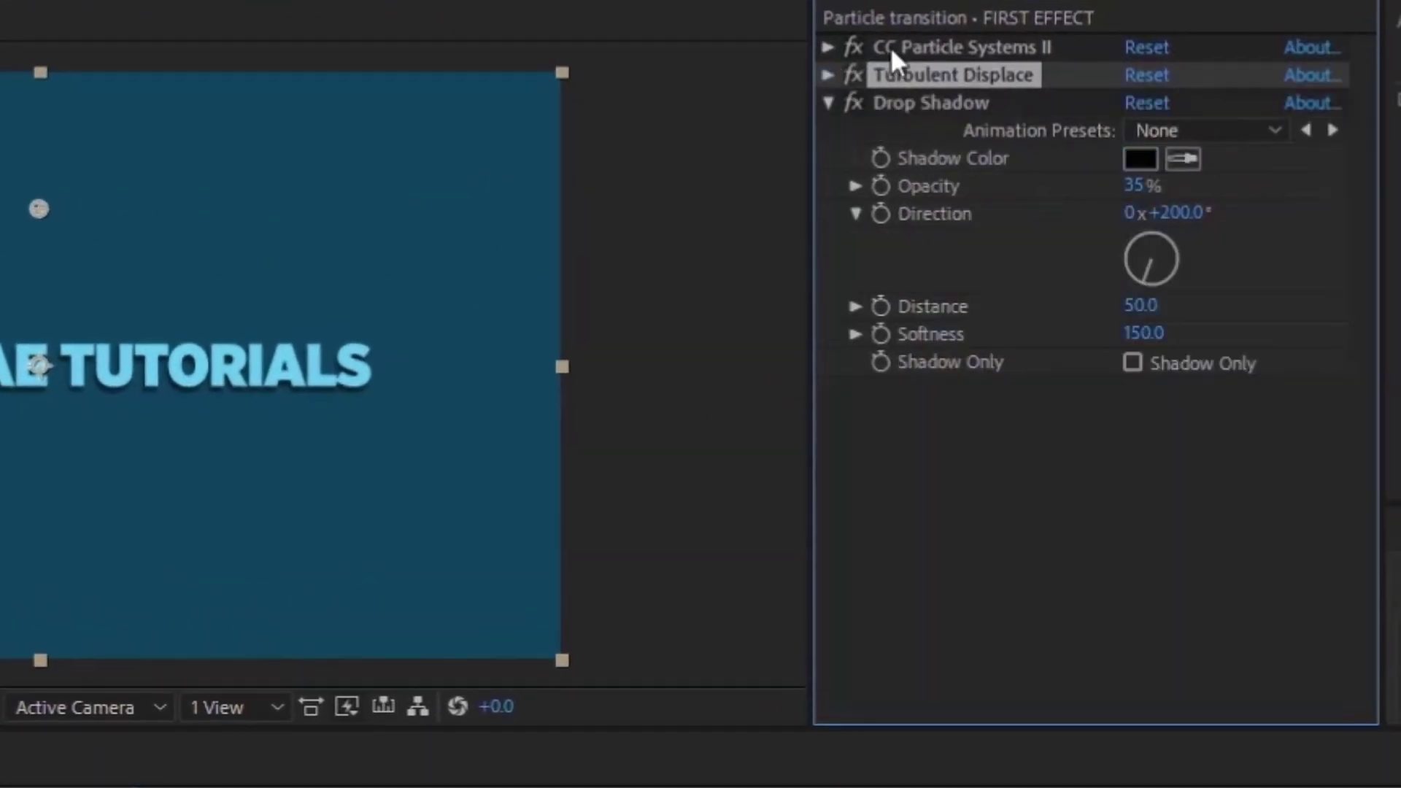
click(827, 48)
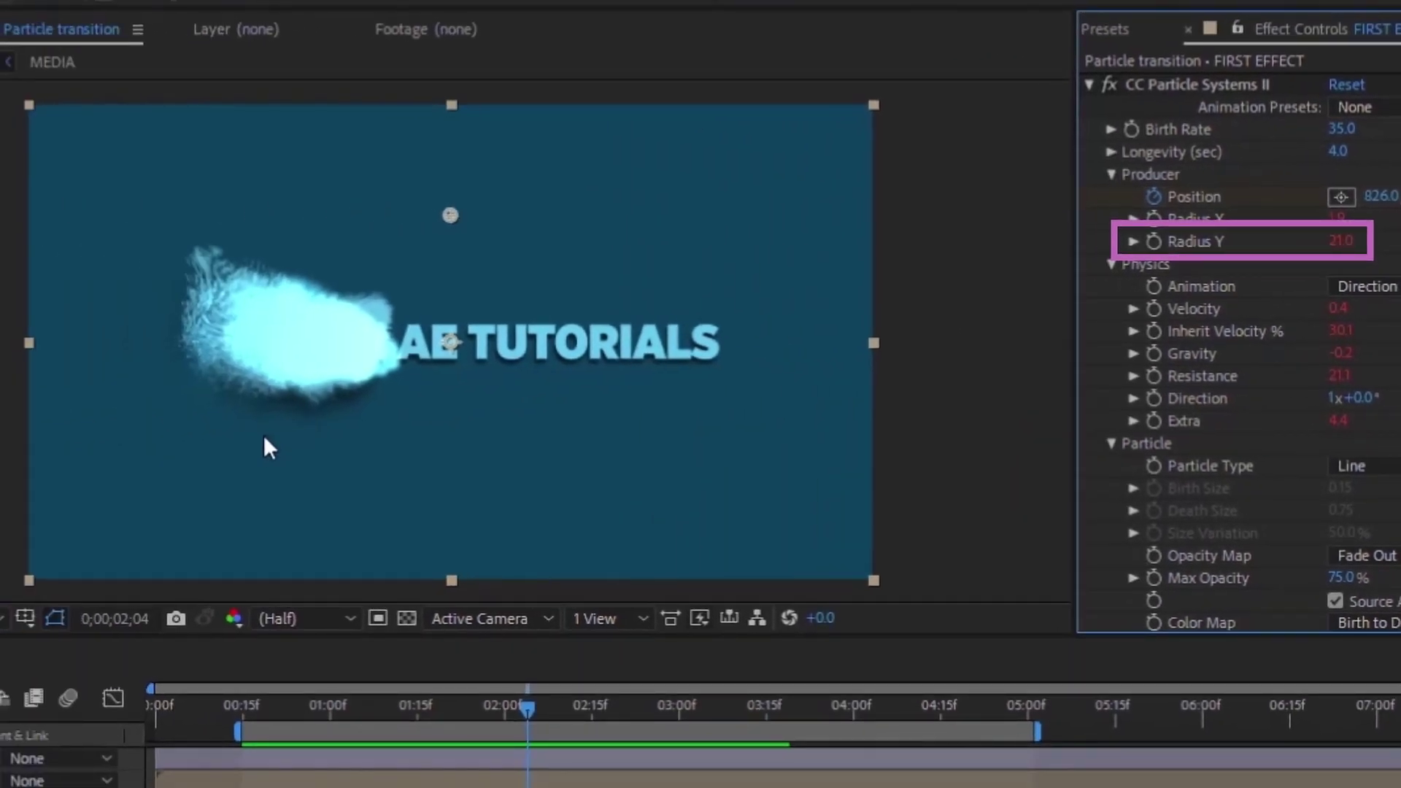
scroll(472, 312, up, 3)
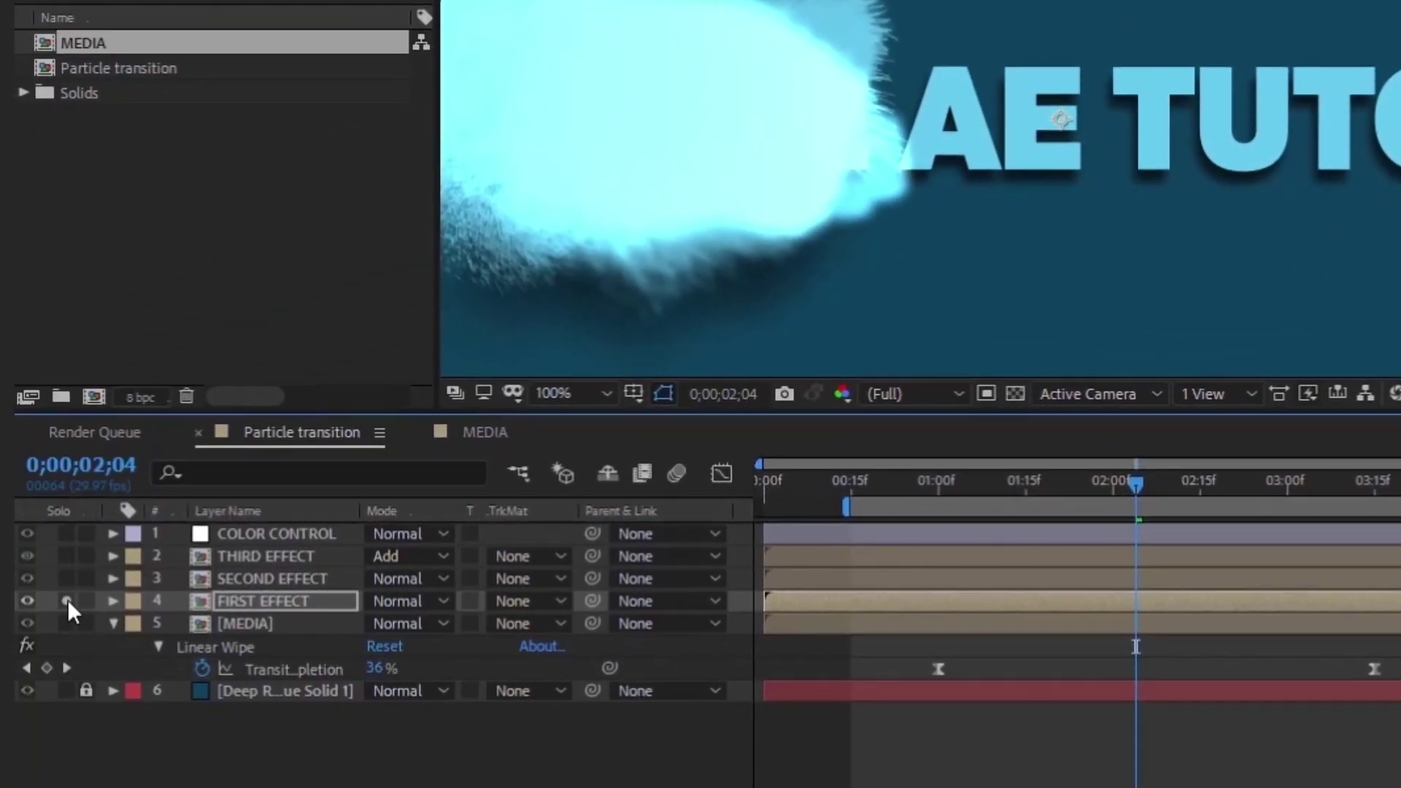
click(66, 601)
click(67, 623)
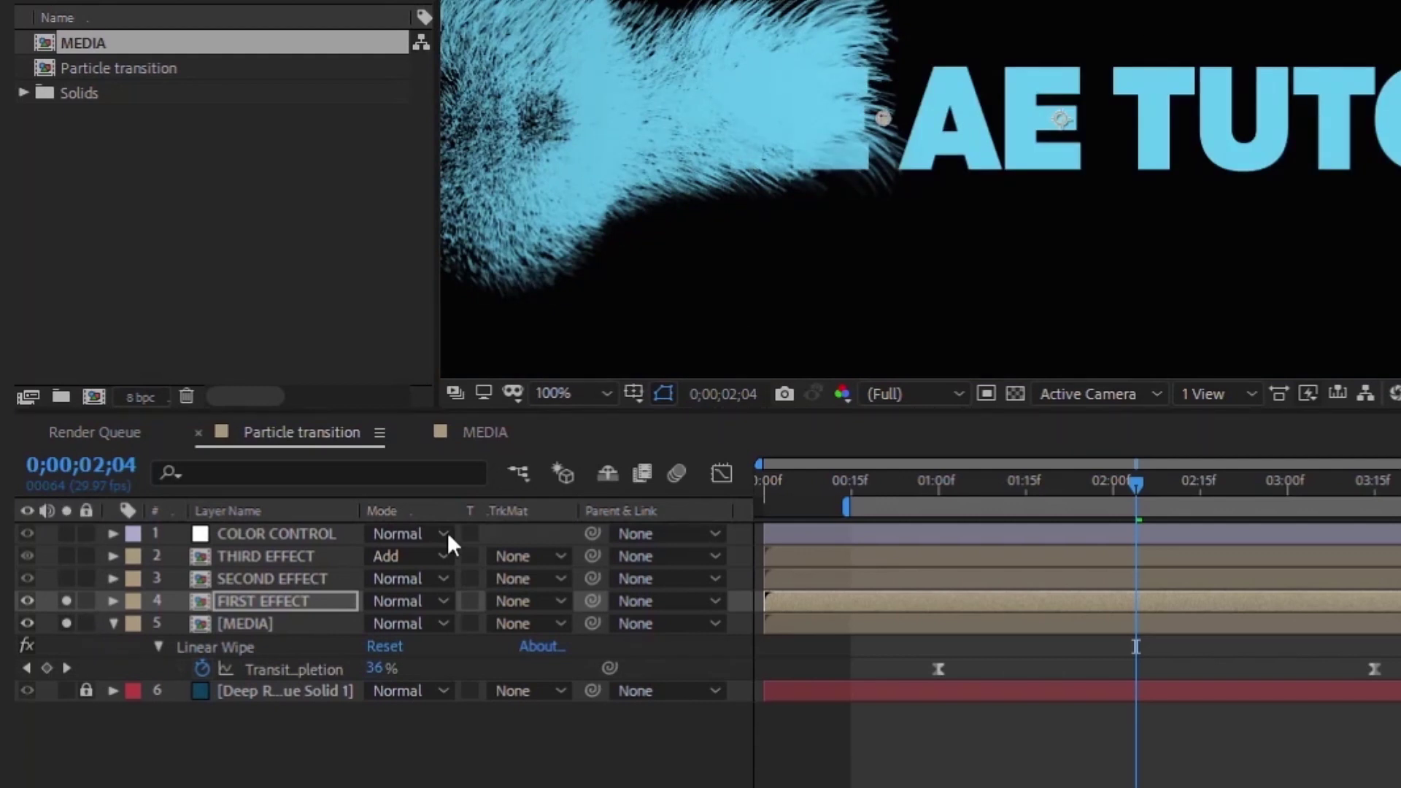
Lock the effect controls on FIRST EFFECT and link SECOND EFFECT's producer Radius Y to FIRST EFFECT's Radius Y.
click(272, 600)
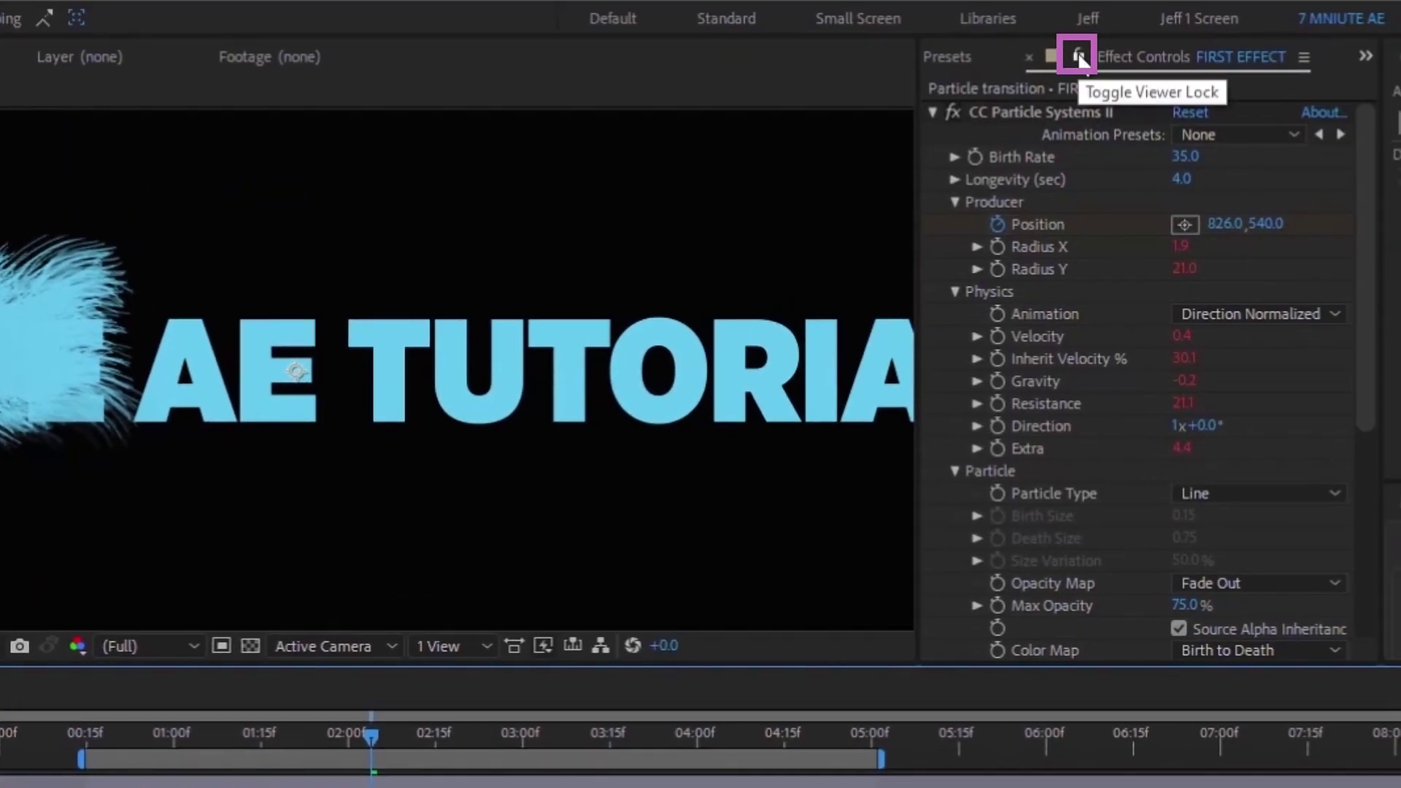
click(1079, 58)
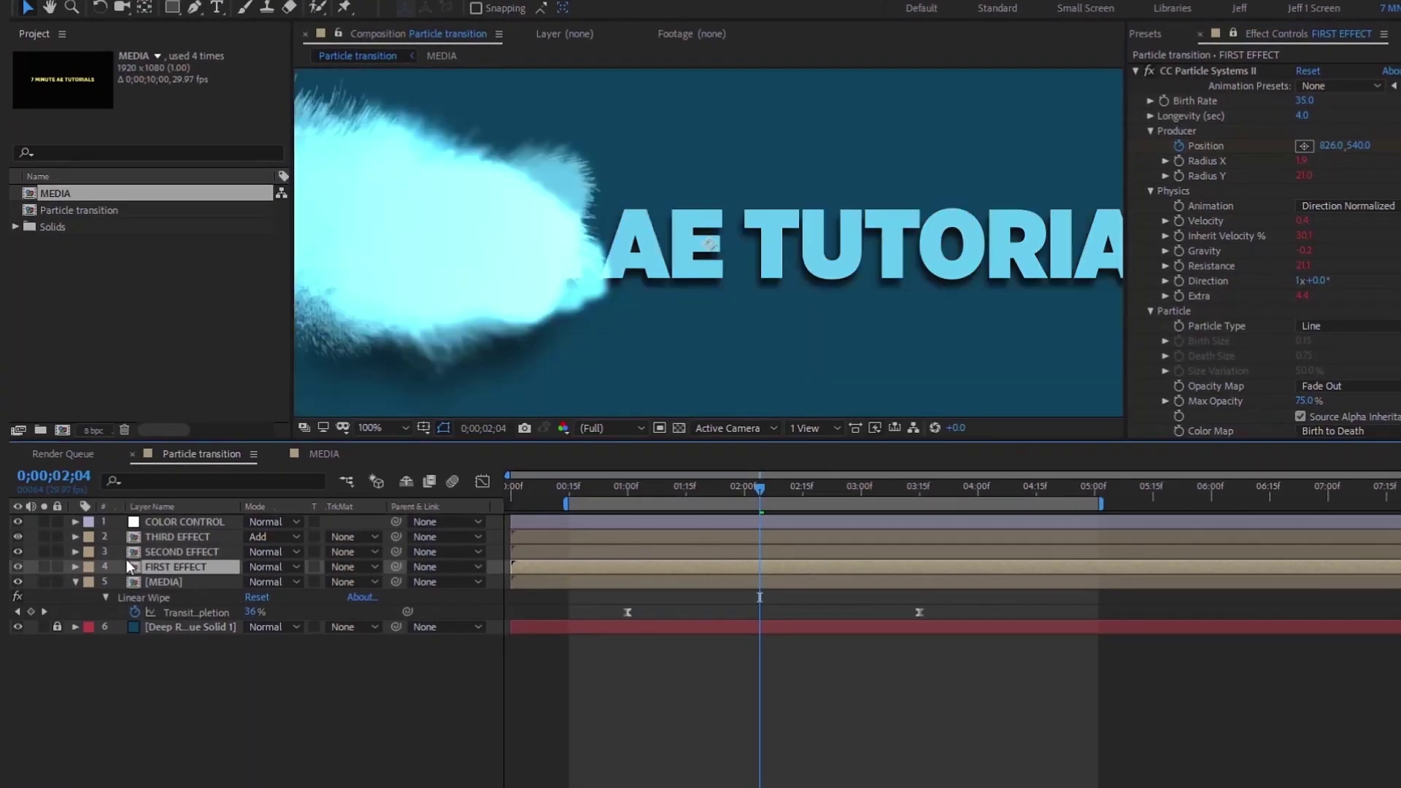
click(76, 552)
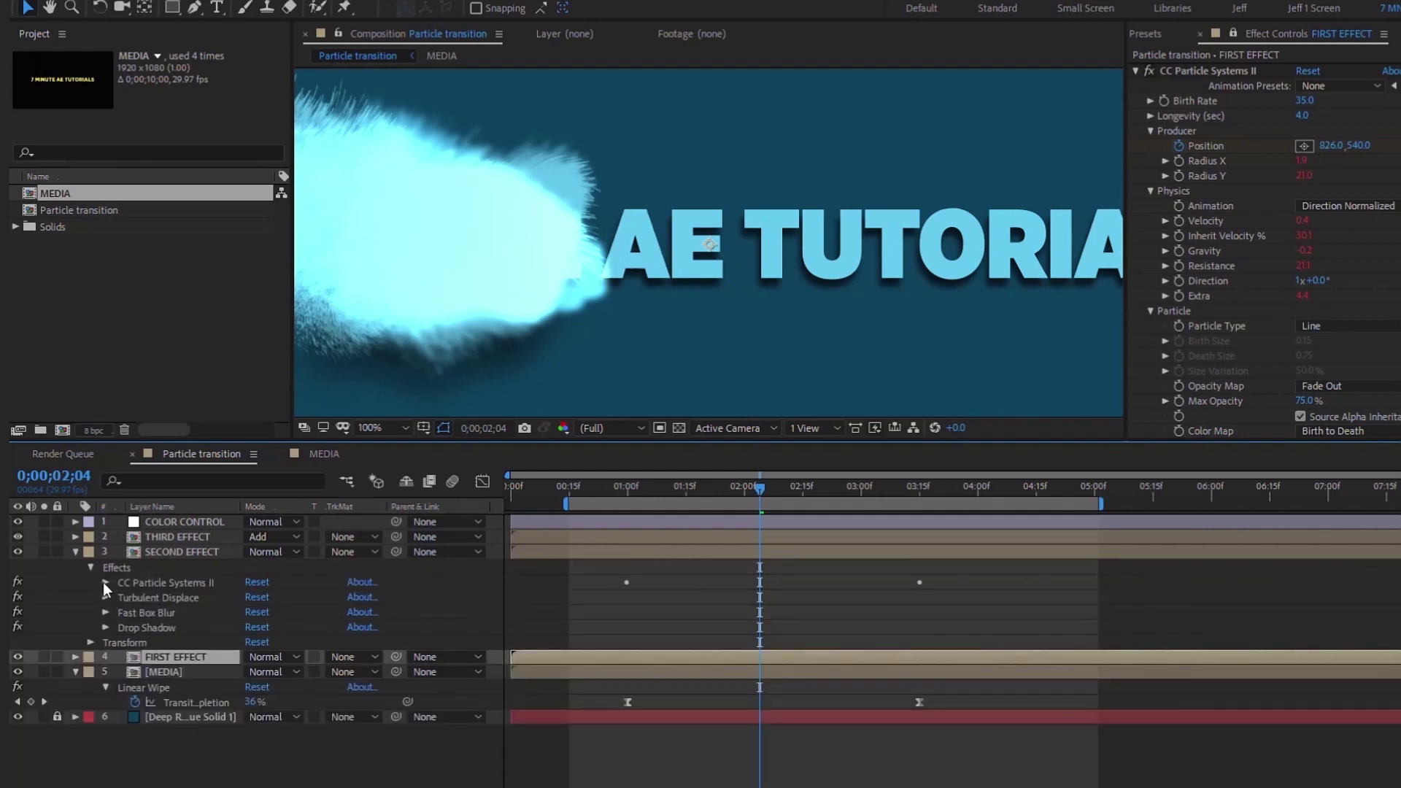
click(105, 583)
click(120, 627)
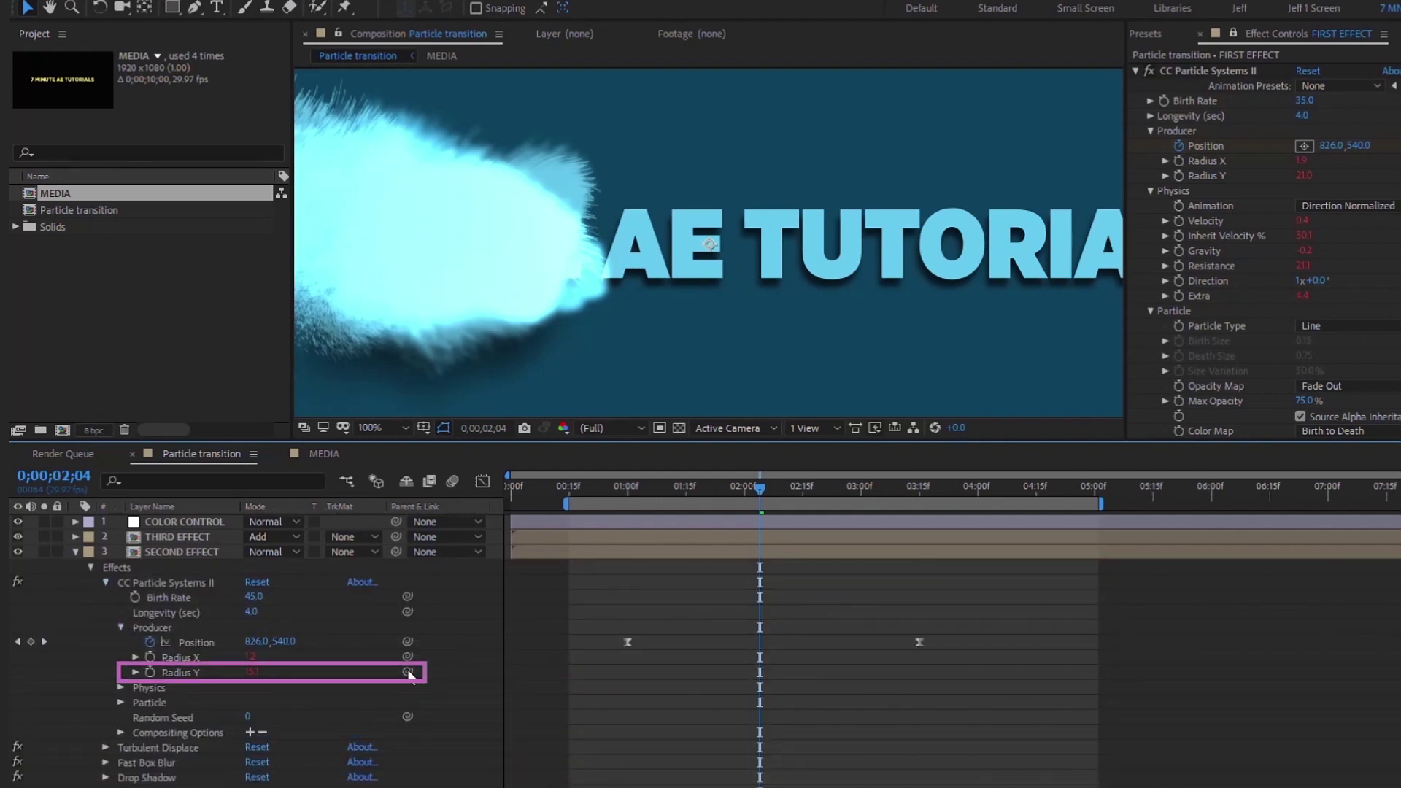
drag(408, 672, 1214, 178)
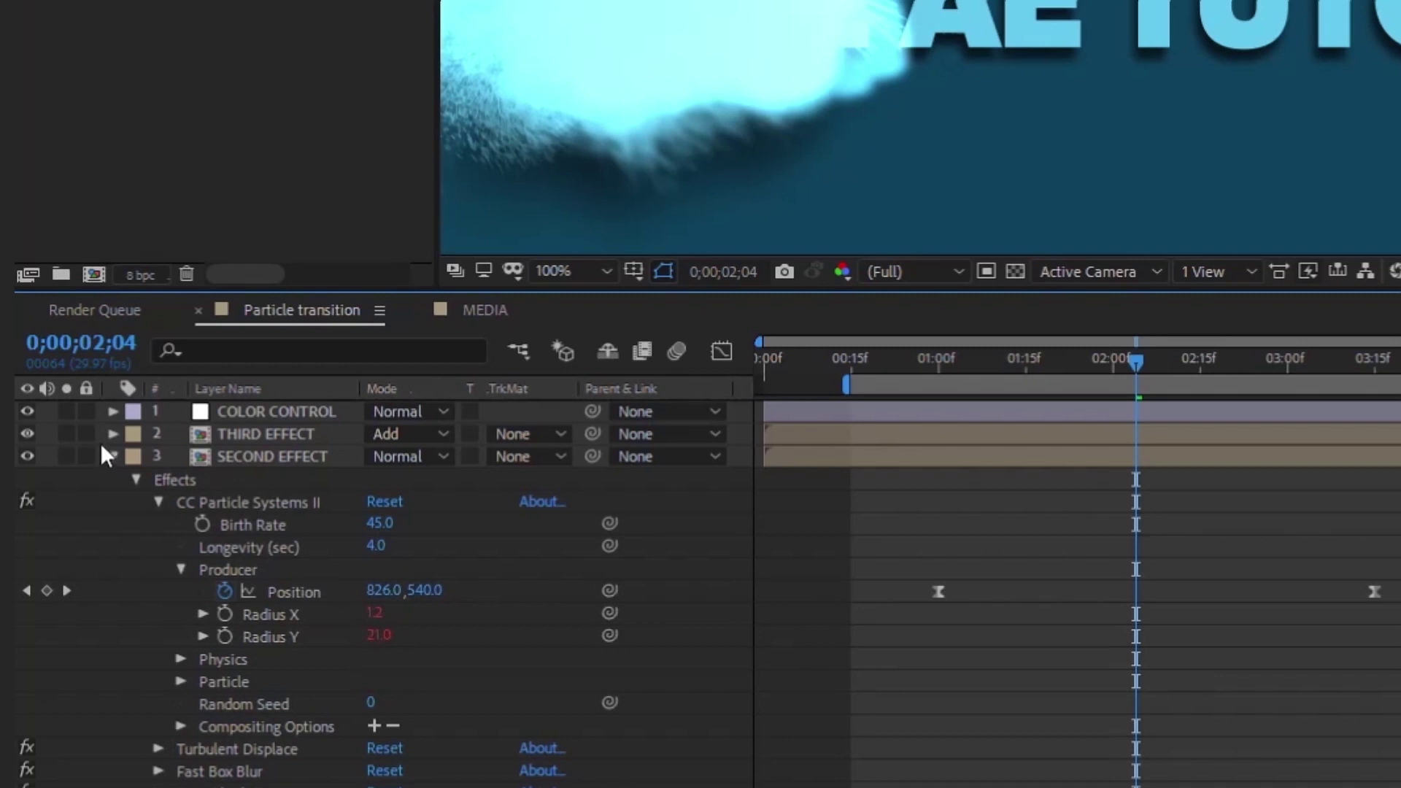
Link THIRD EFFECT's producer Radius Y to FIRST EFFECT's Radius Y.
click(113, 434)
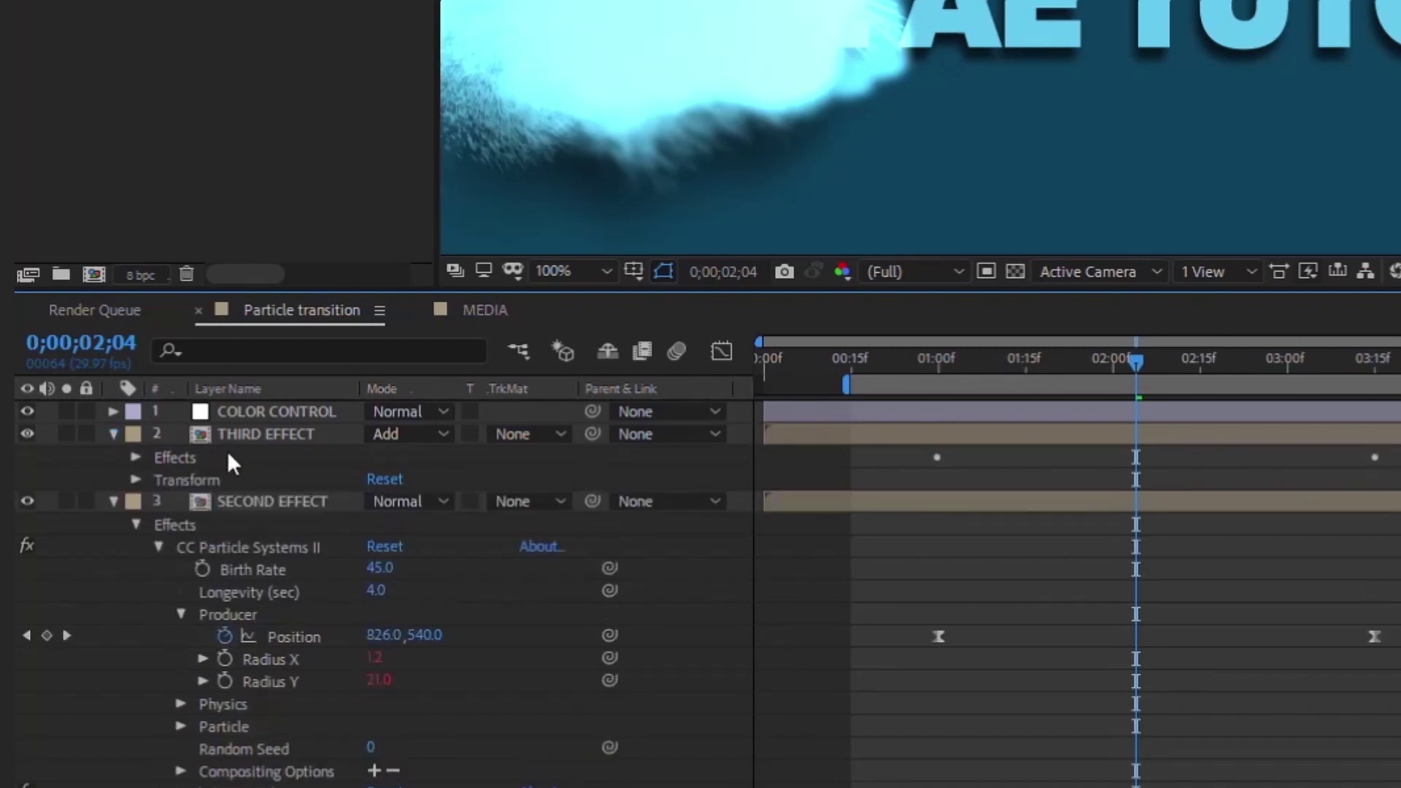
click(134, 457)
click(159, 479)
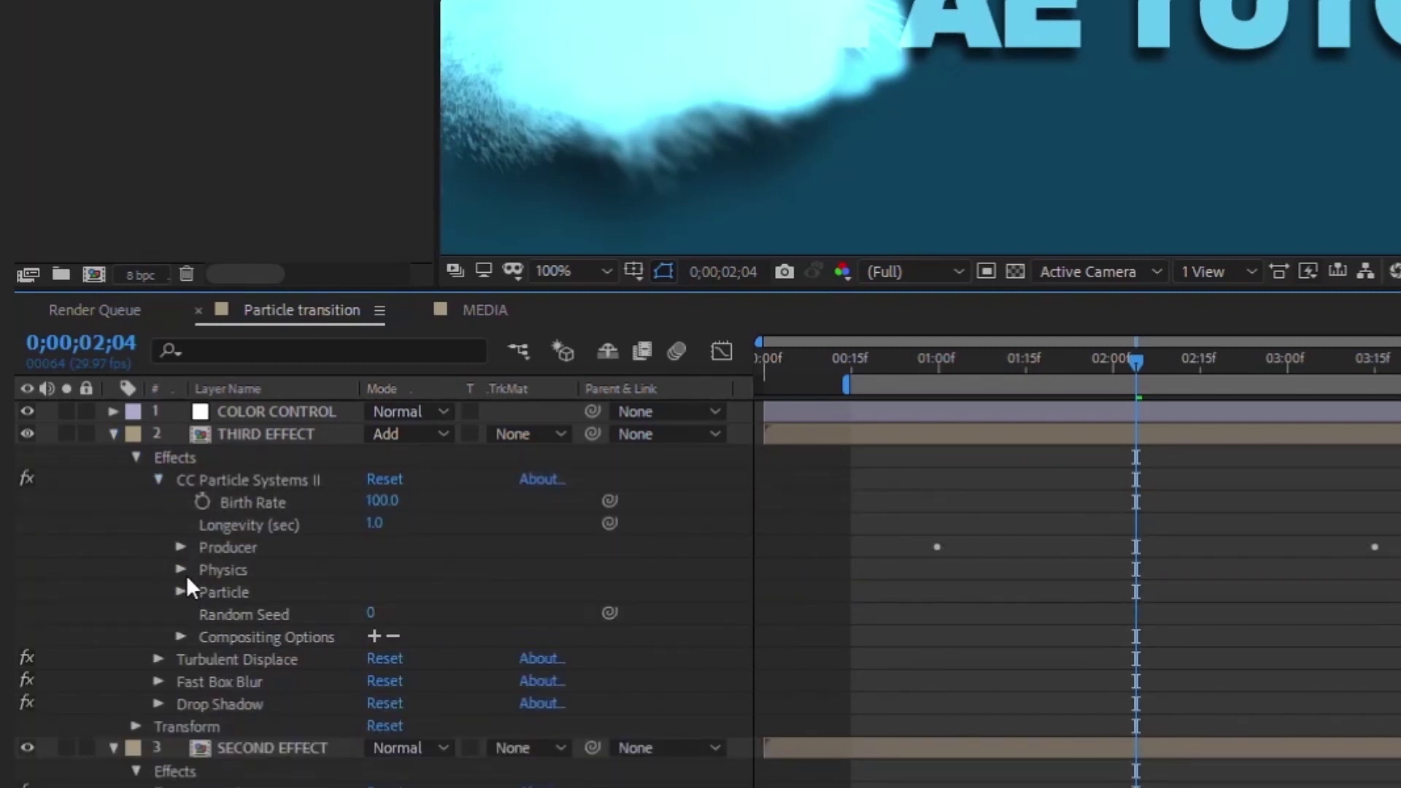
click(181, 547)
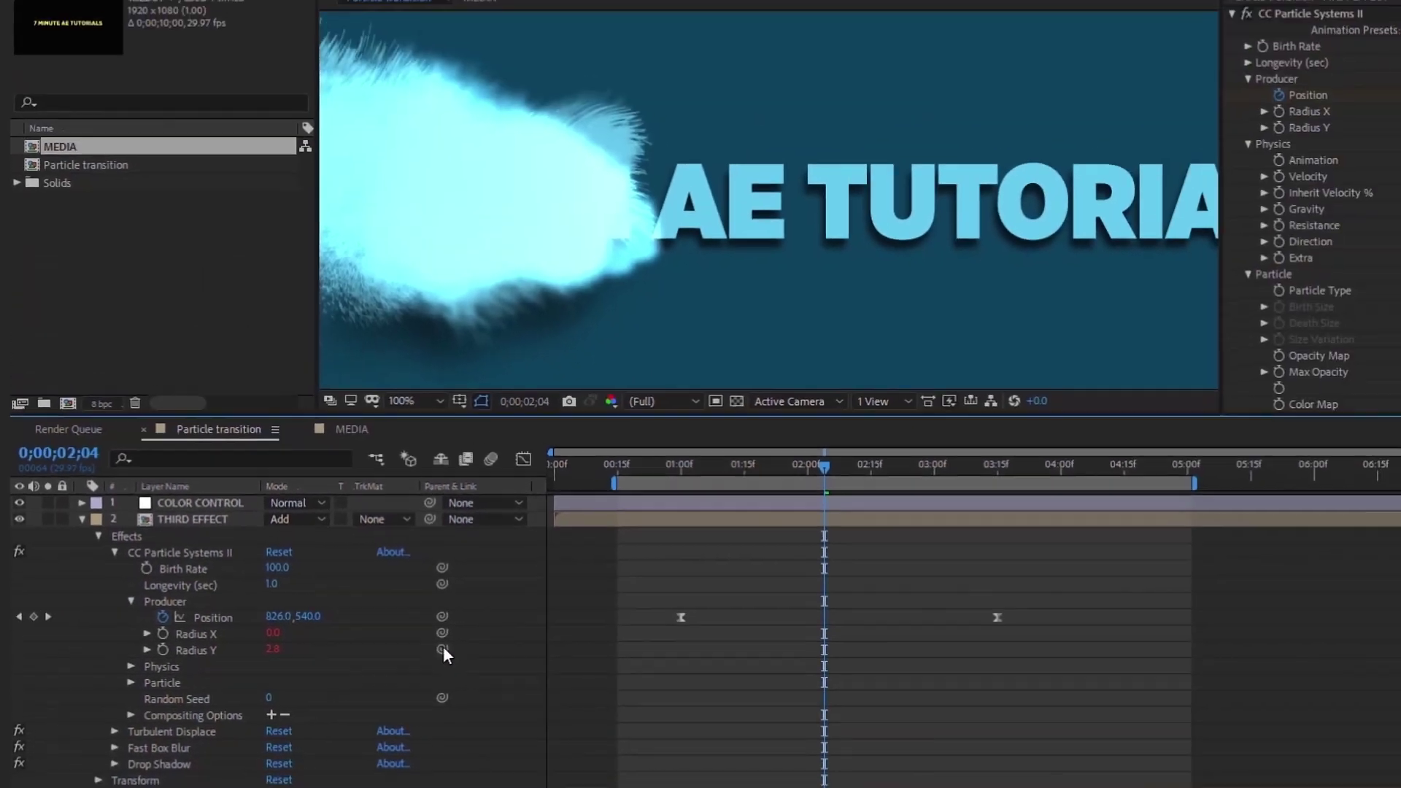
drag(609, 613, 1400, 73)
drag(1152, 285, 1211, 175)
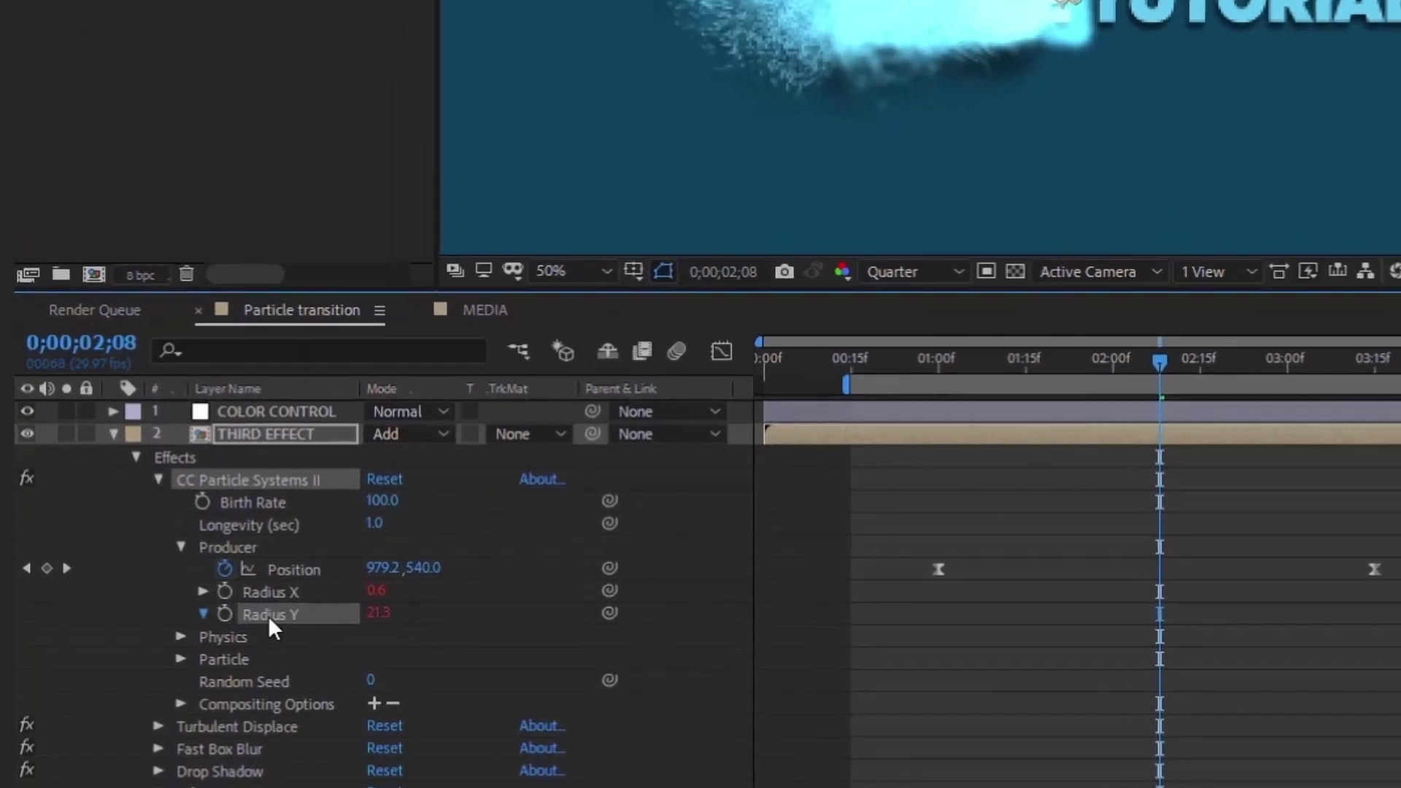
Inspect the linking expression on THIRD EFFECT's Radius Y and collapse the layer's properties.
click(136, 656)
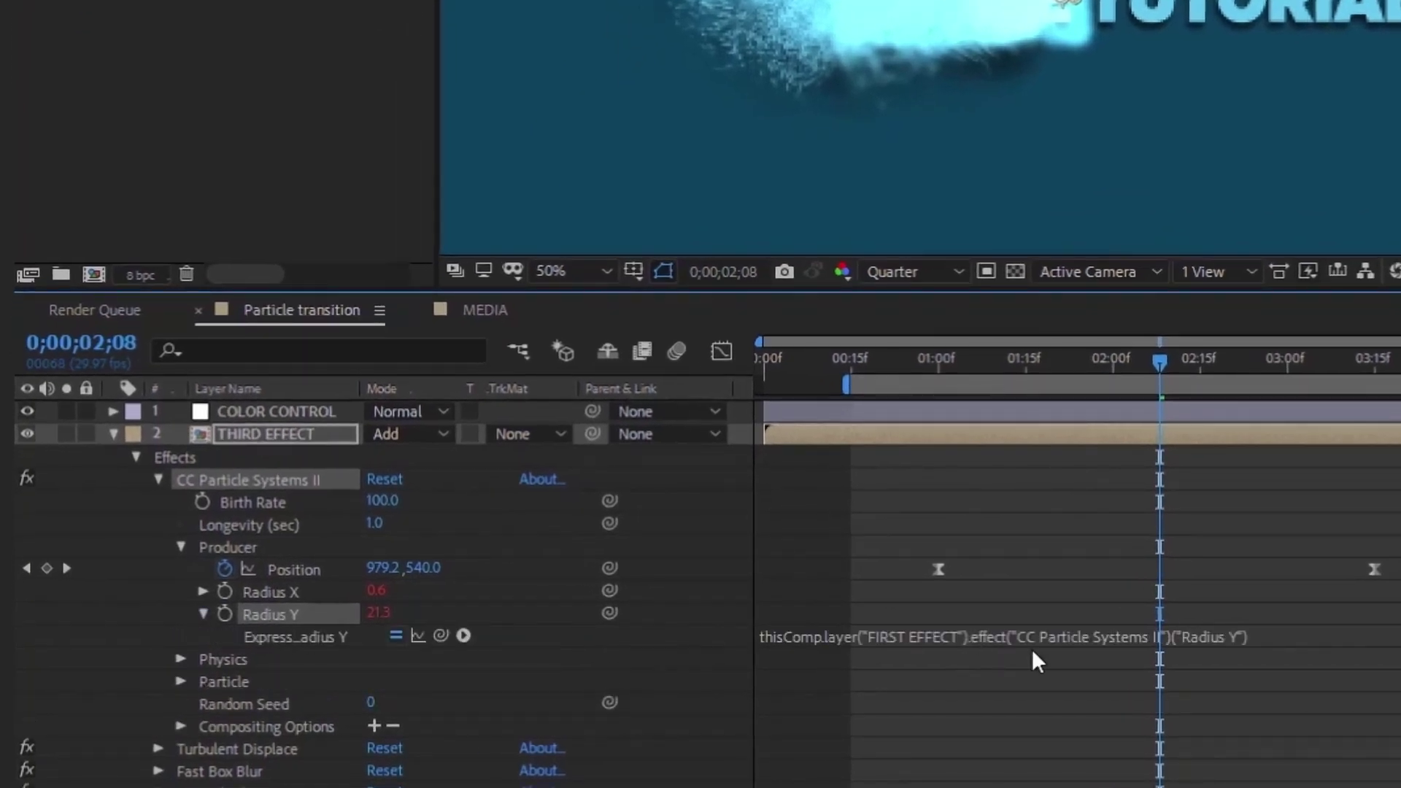
click(203, 613)
click(154, 480)
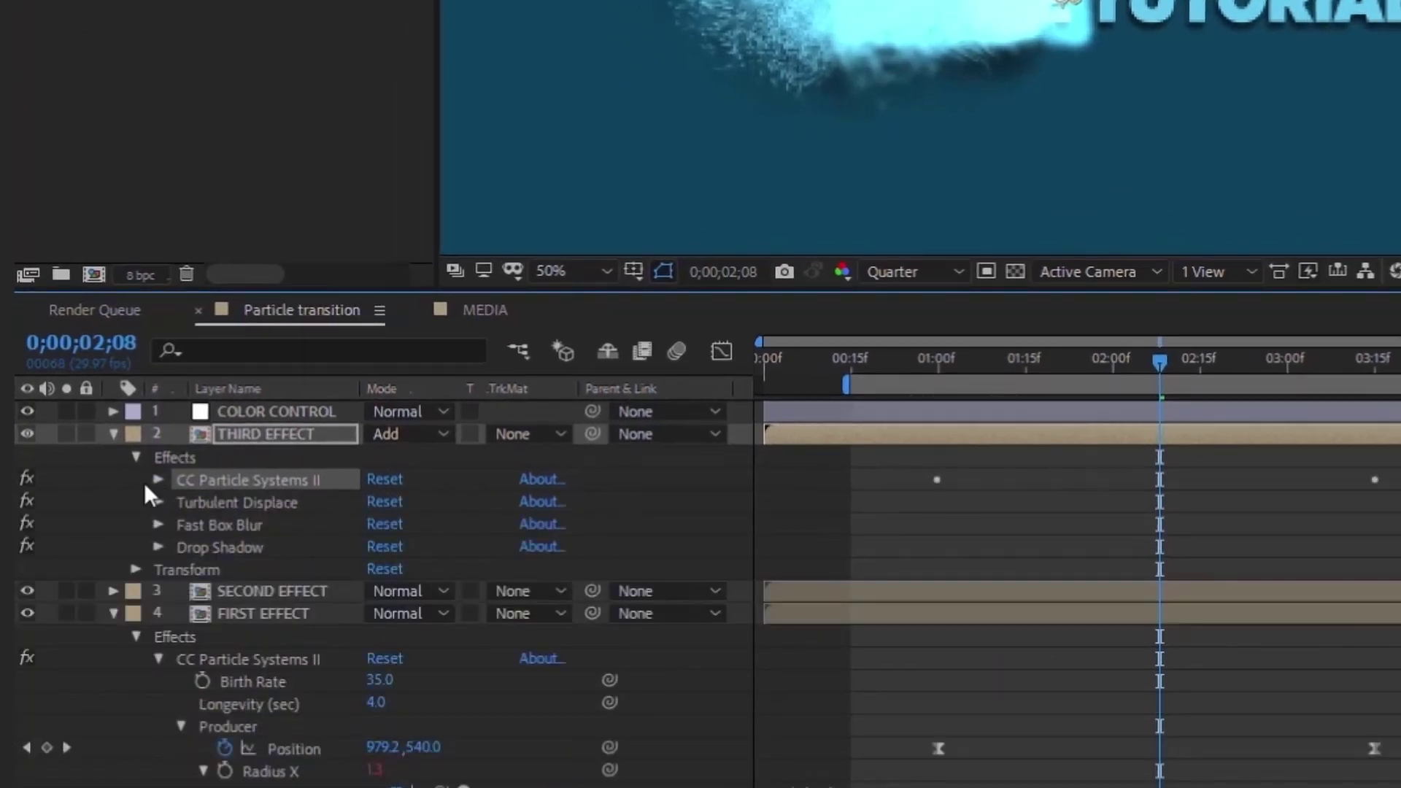
click(112, 435)
Unlock FIRST EFFECT's effect controls and set its producer Radius Y to 50.
click(251, 481)
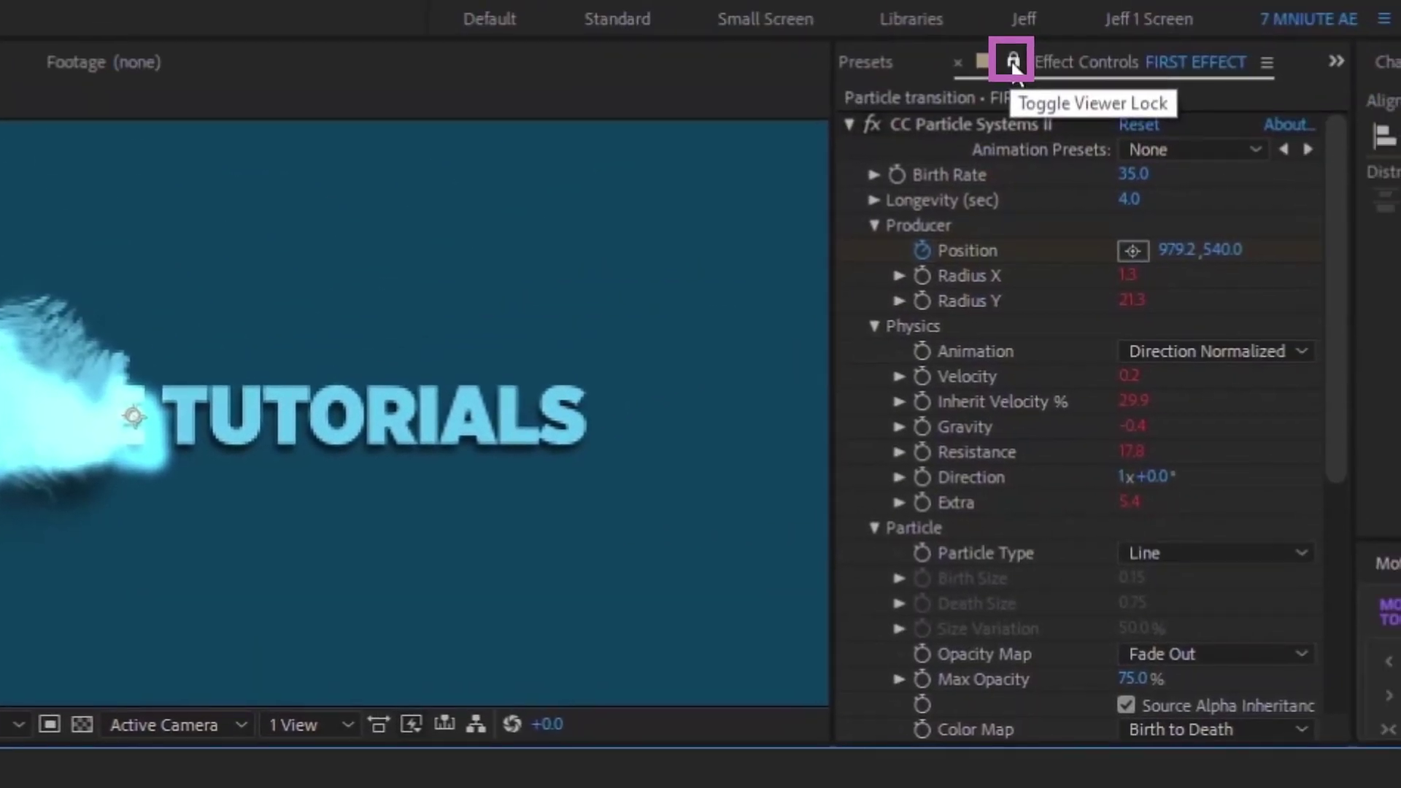
click(1014, 64)
click(1128, 314)
text(20)
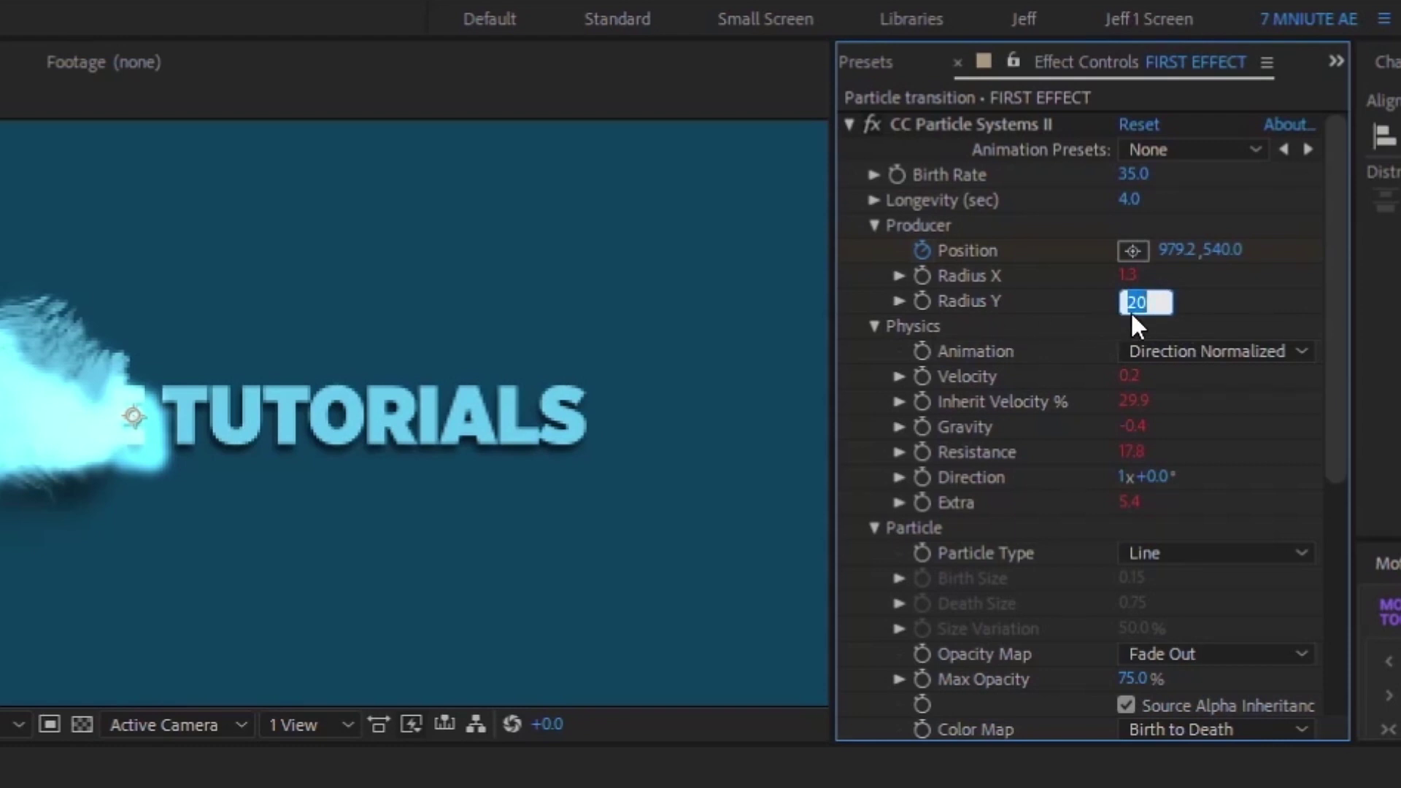
text(51.3)
key(Return)
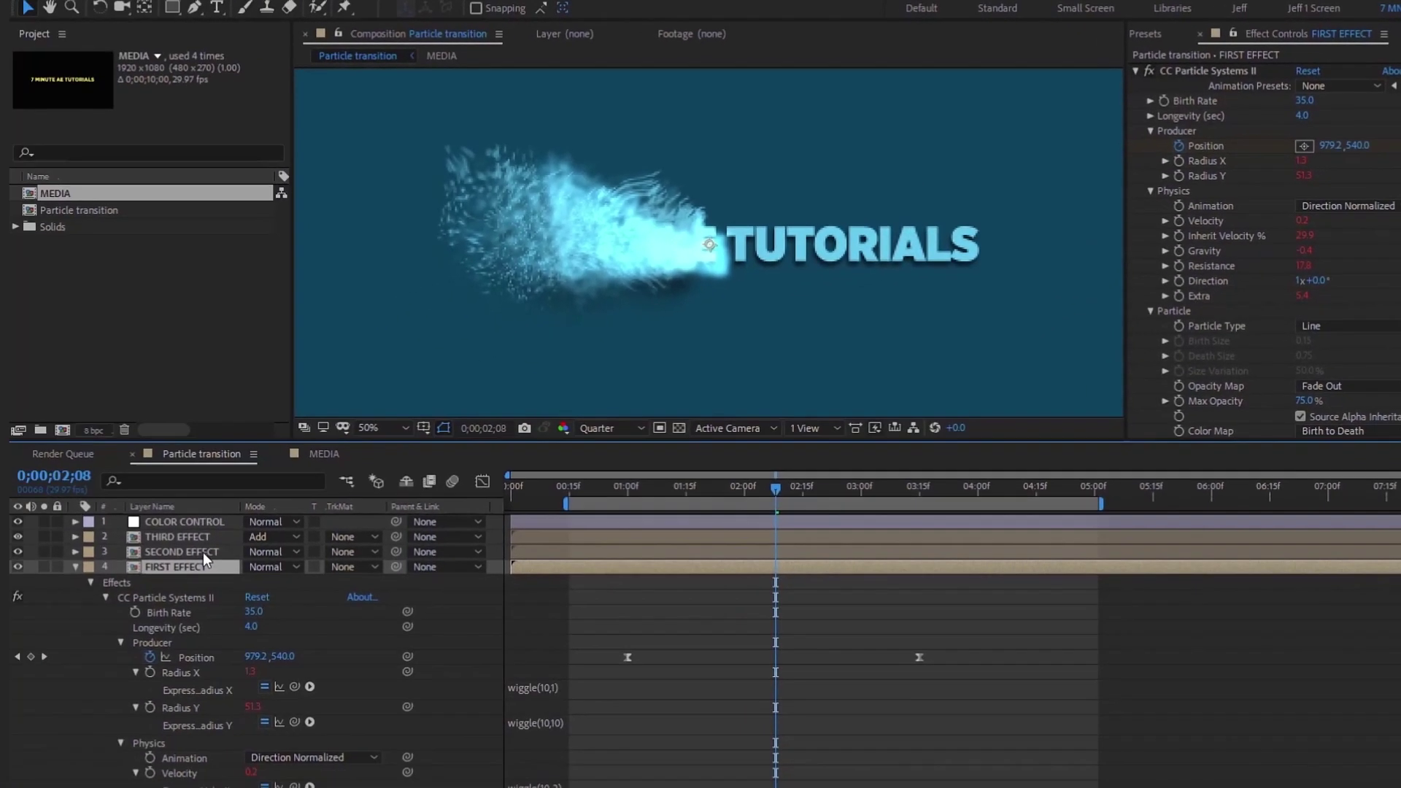
Check the producer Radius Y of SECOND EFFECT and THIRD EFFECT against FIRST EFFECT's value.
click(203, 553)
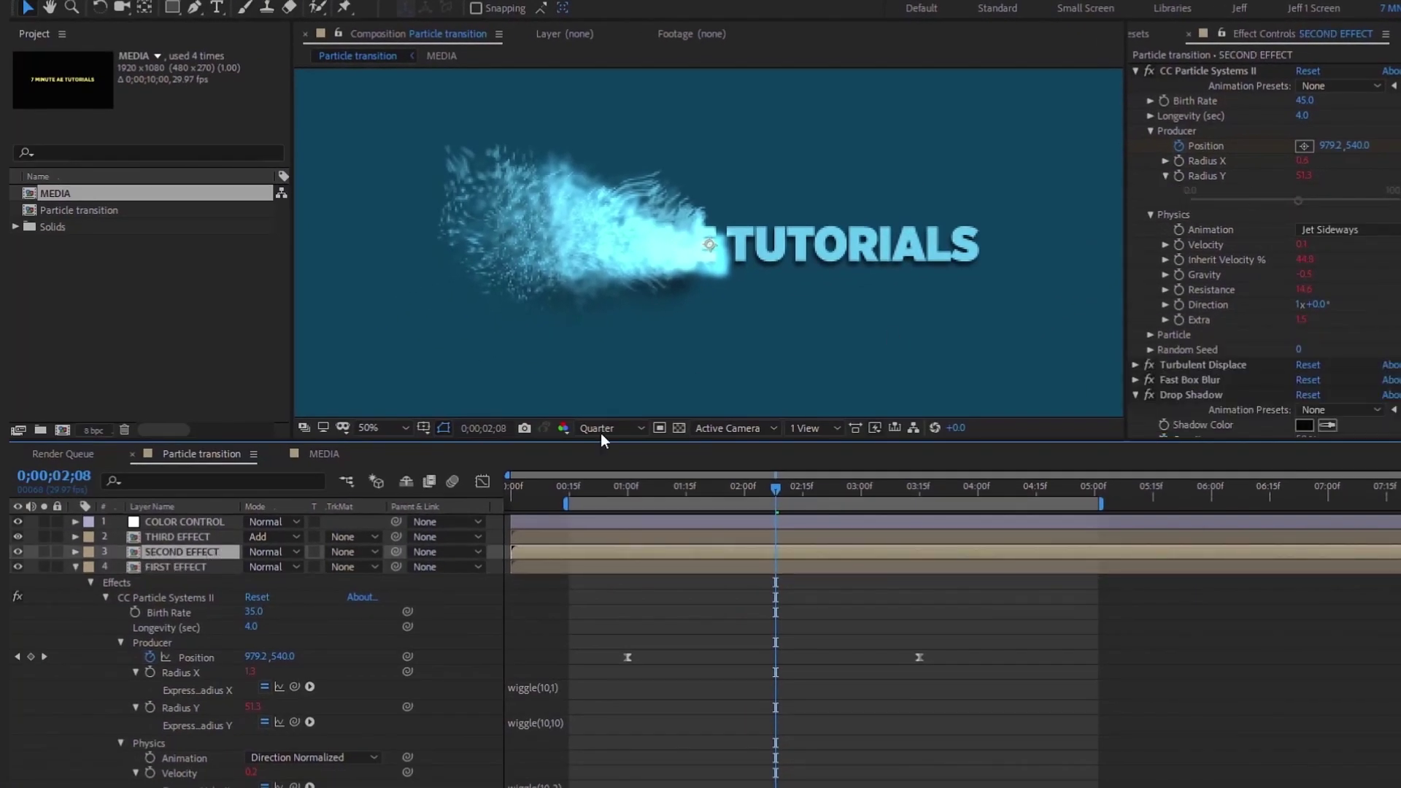
key(ctrl+Up)
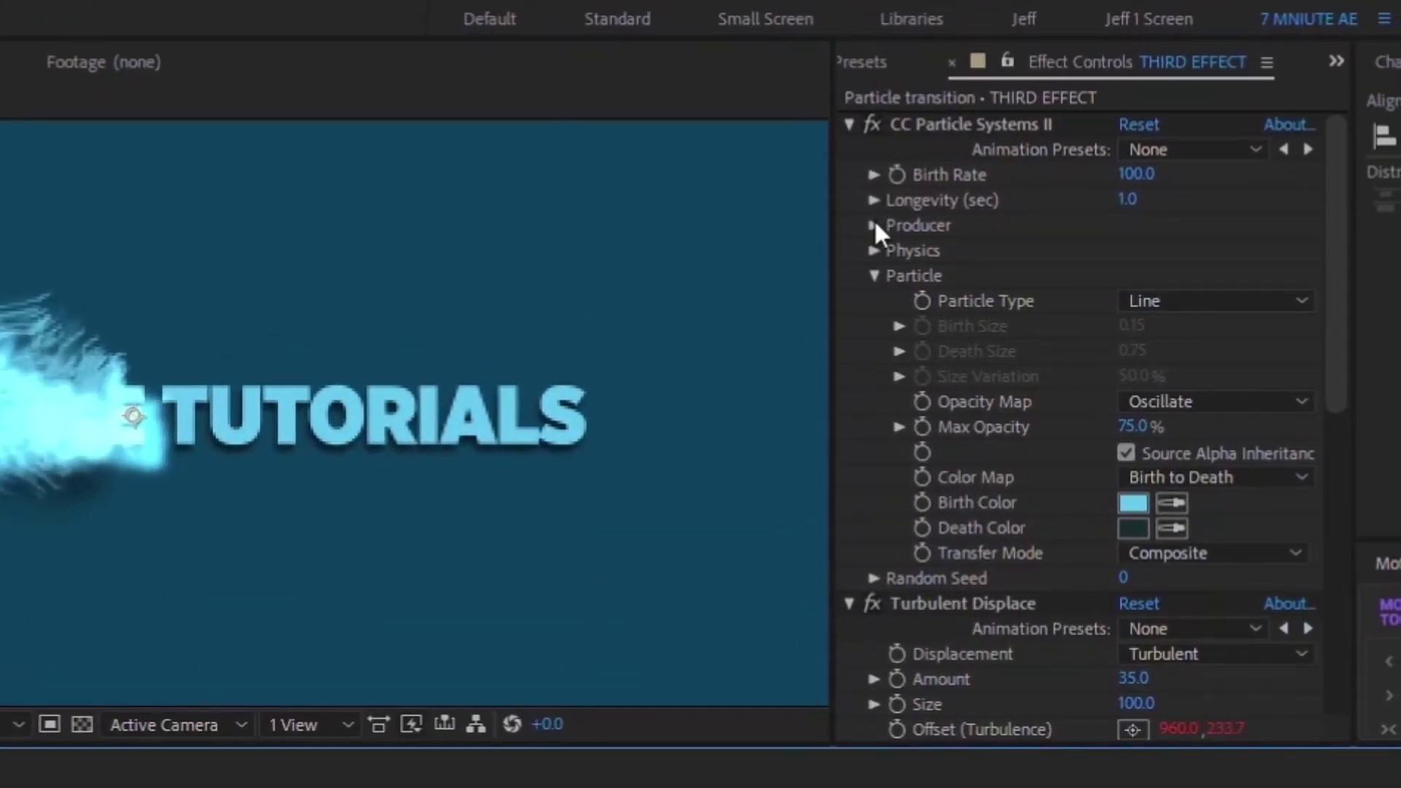
click(873, 225)
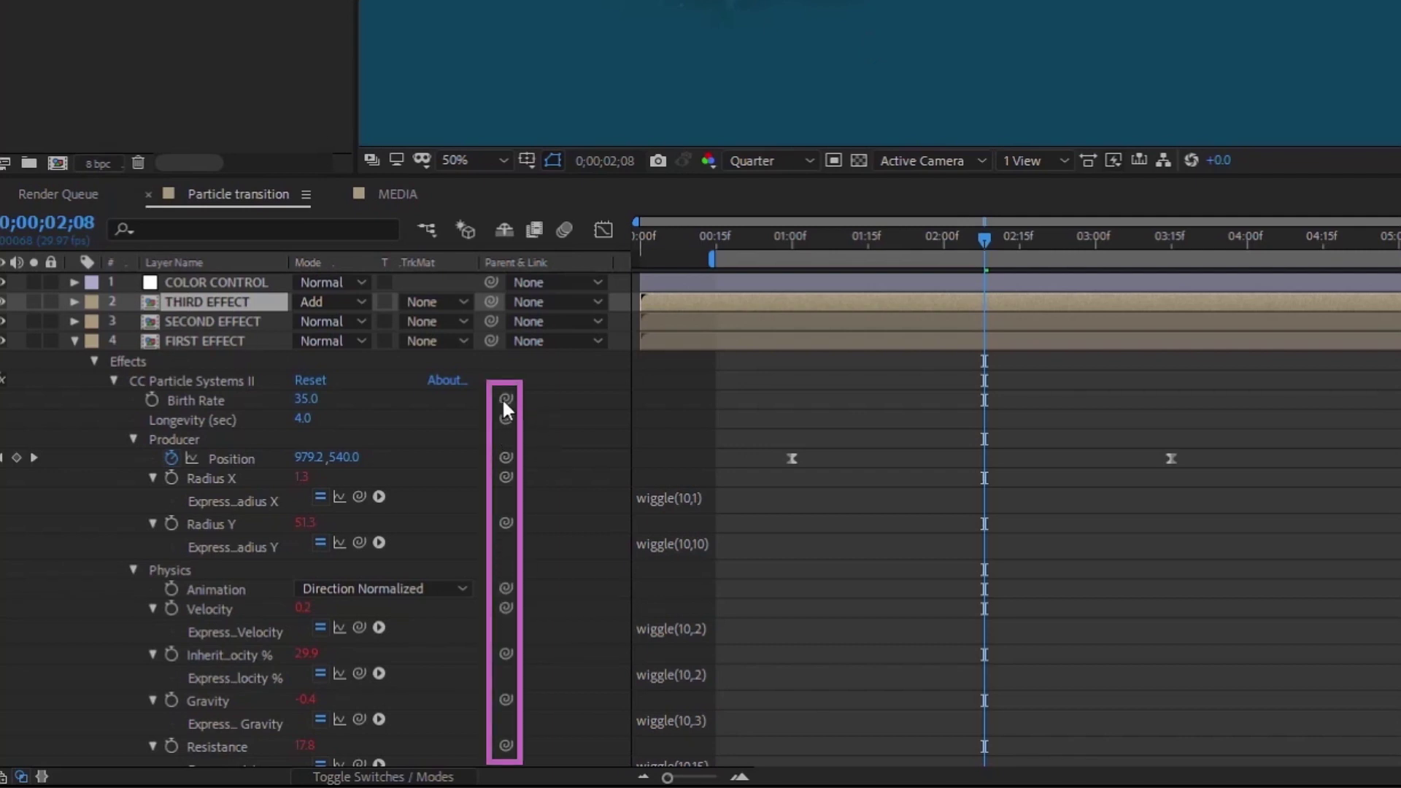
Reduce FIRST EFFECT's producer Radius Y to a displayed value of about 14.3.
click(369, 351)
click(1193, 252)
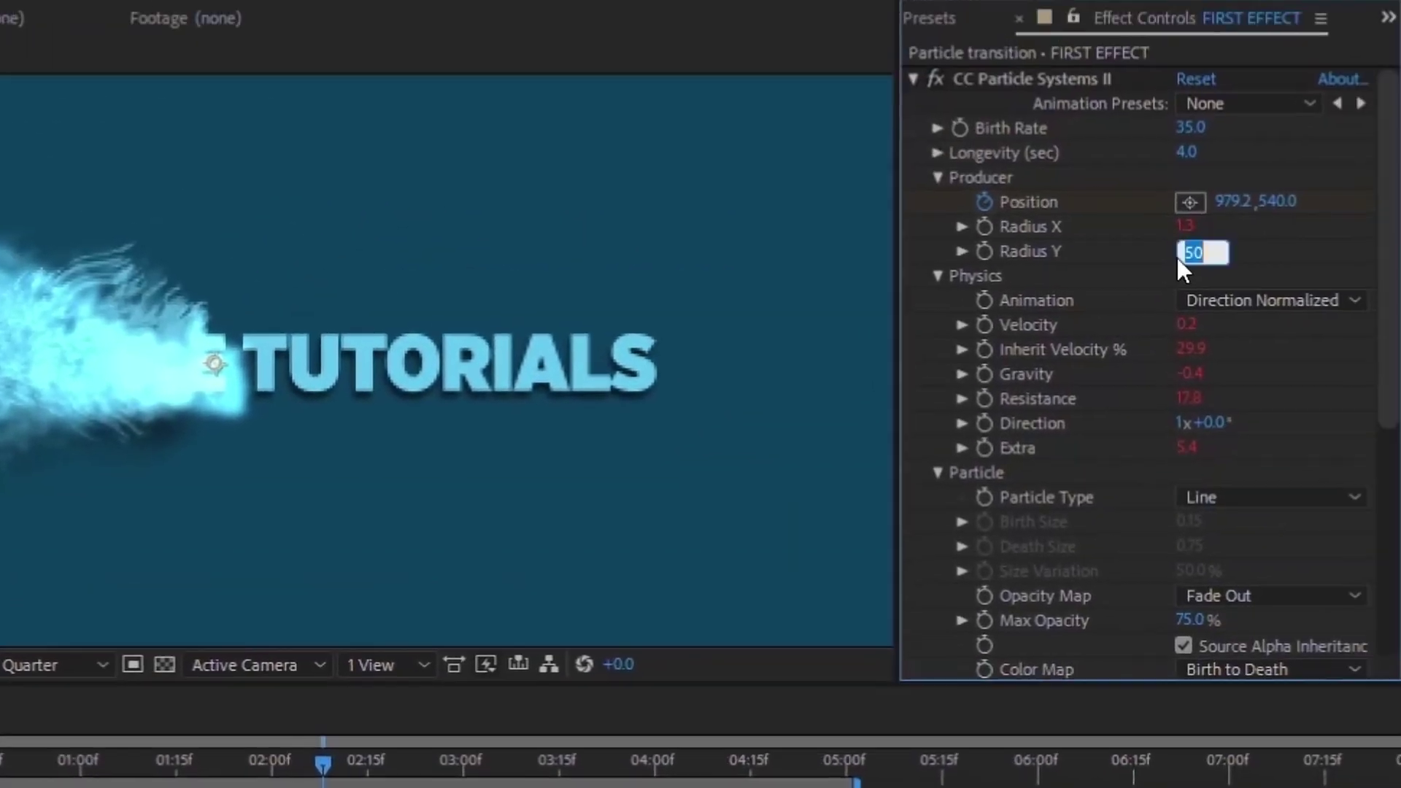
text(14.3)
key(Return)
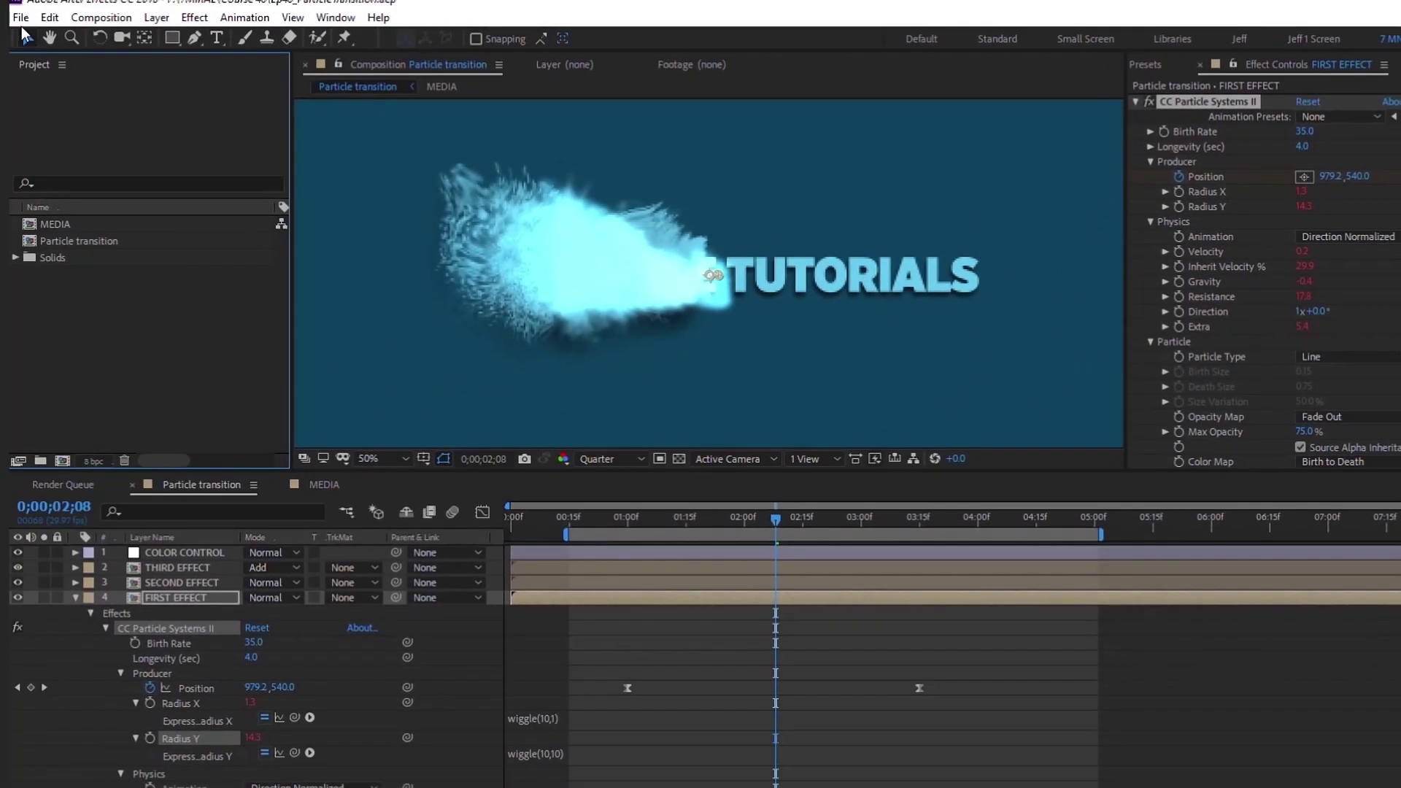
Import noun_Apple_2125385.ai and place it above the title text layer in the MEDIA composition.
click(15, 12)
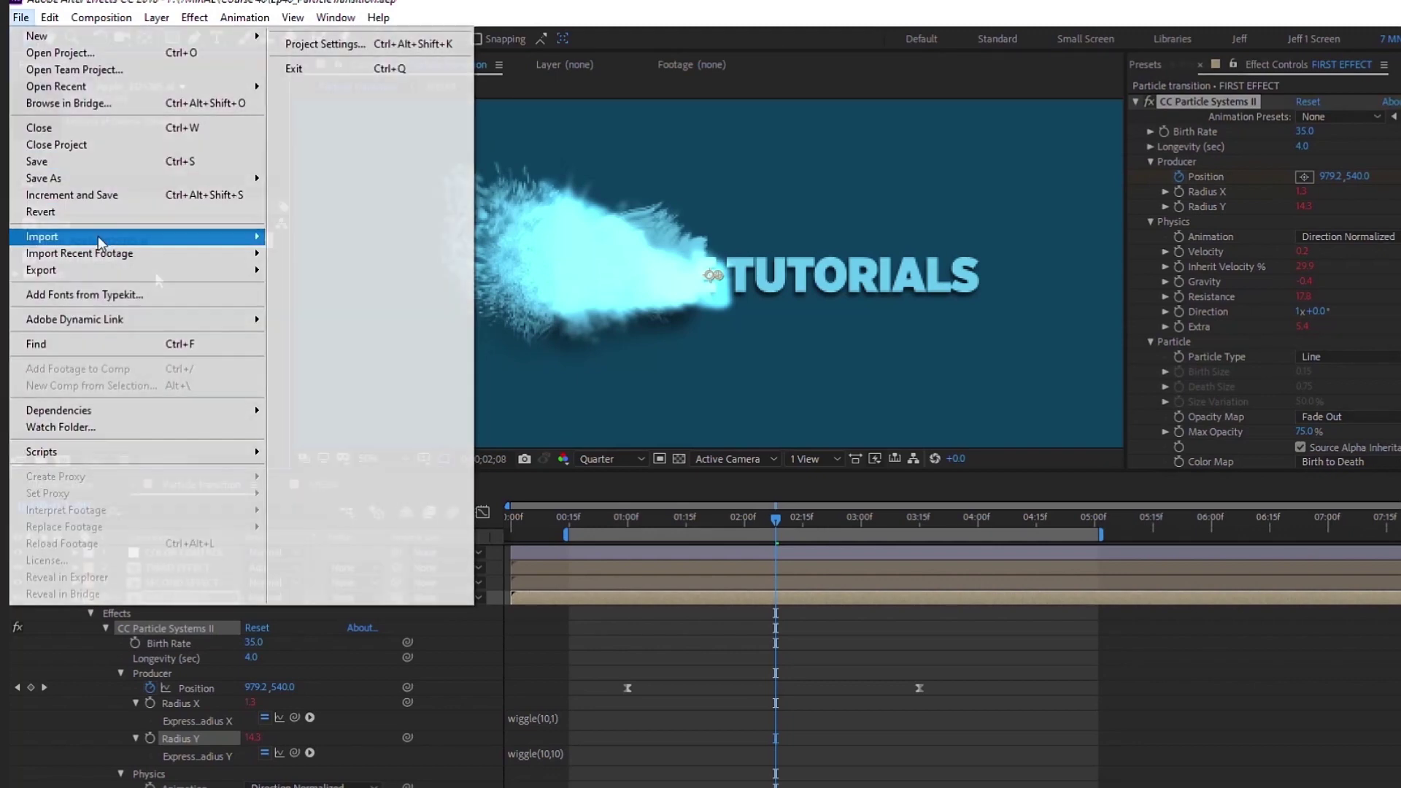
click(329, 483)
click(329, 483)
drag(66, 240, 201, 553)
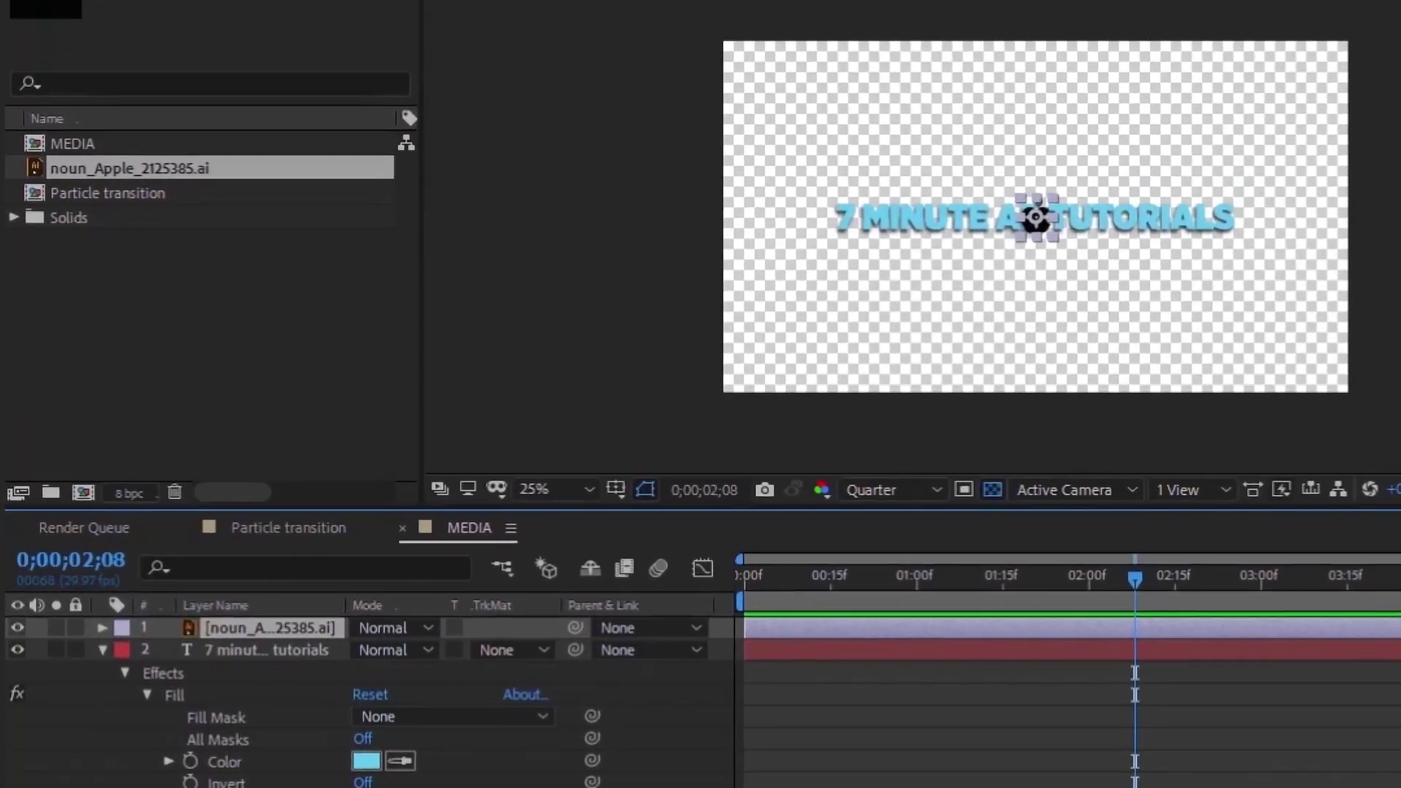
Scale the Apple logo layer to 706% and hide the title text layer in MEDIA.
key(F4)
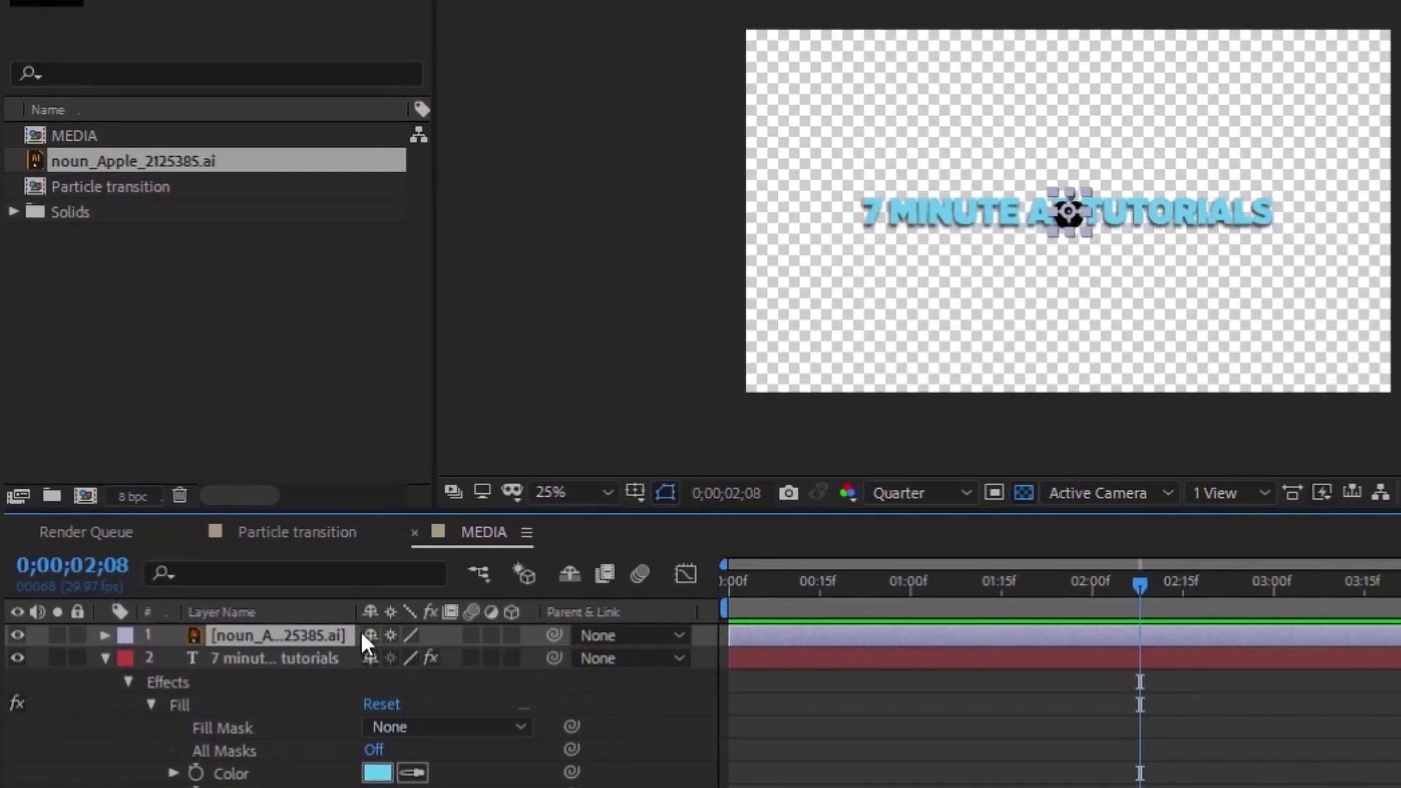
key(s)
drag(397, 658, 759, 578)
click(211, 677)
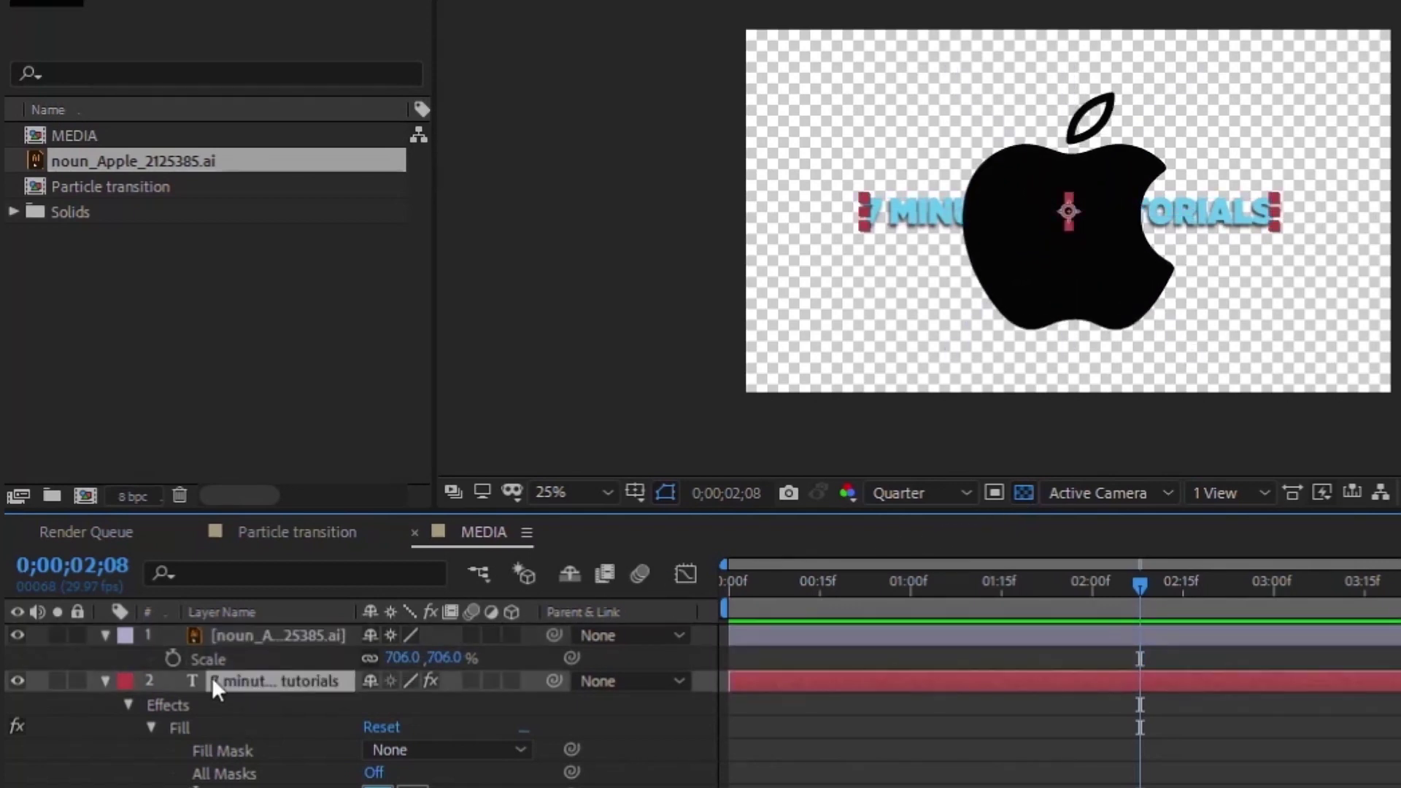
click(16, 681)
Apply the Generate Fill effect to the Apple logo layer.
click(235, 13)
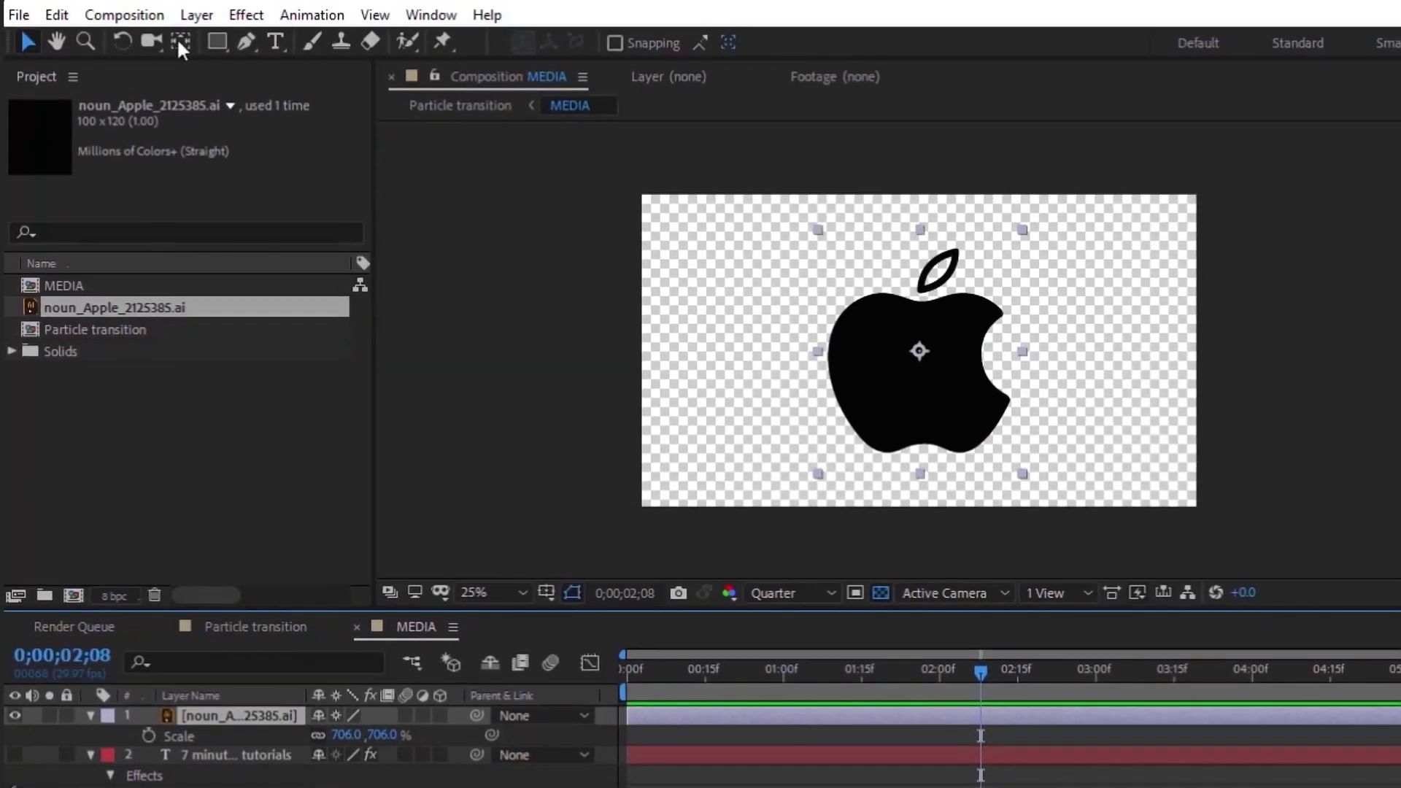
mouse_move(342, 314)
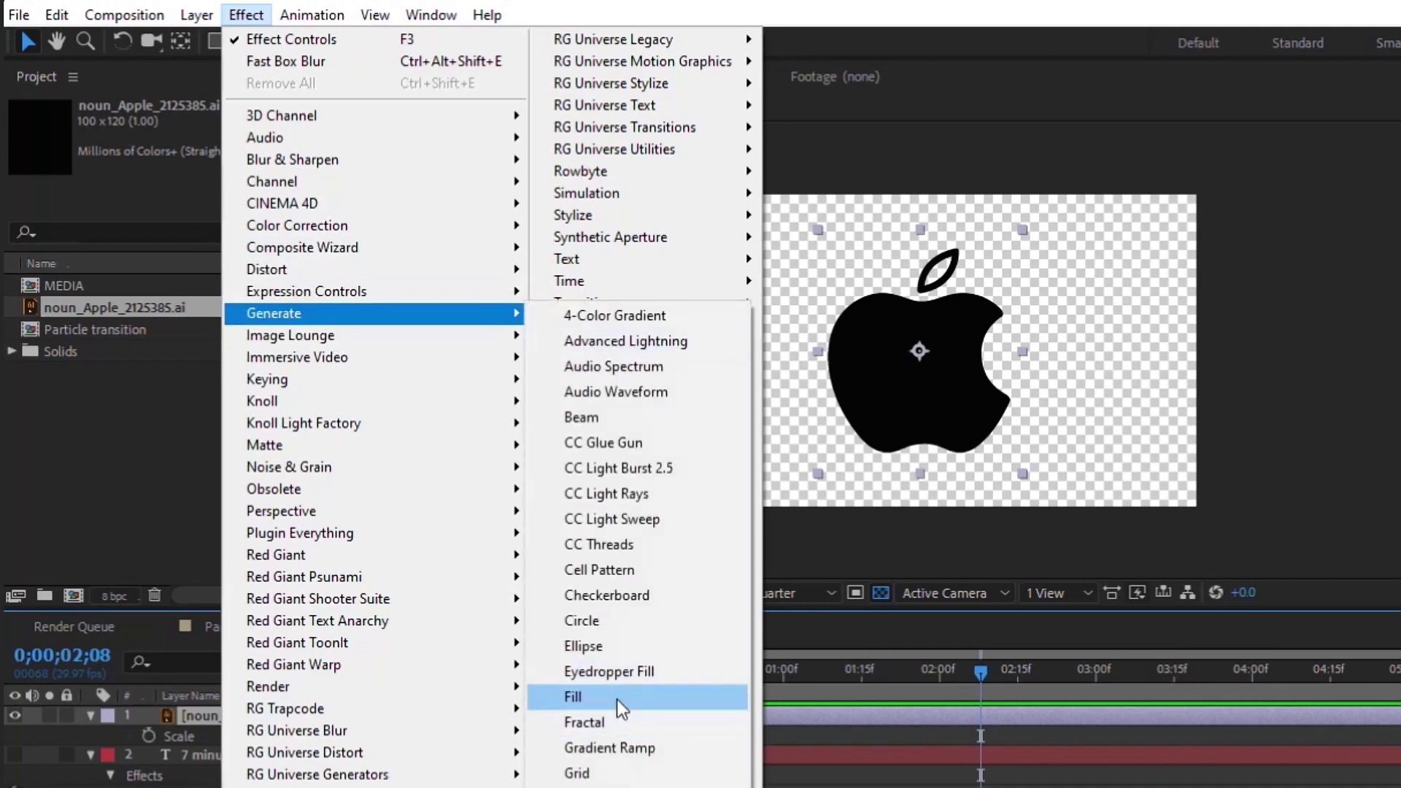
click(620, 697)
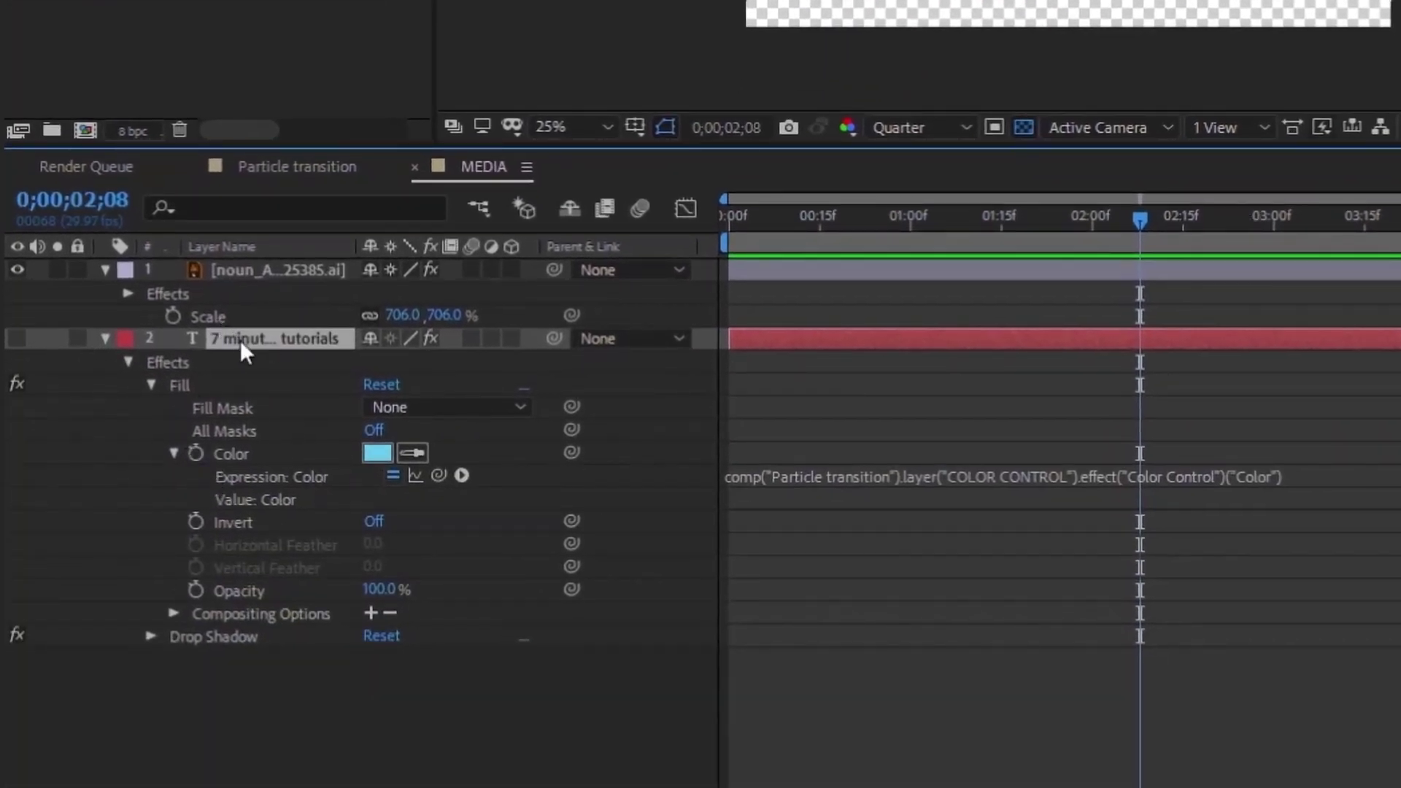
Copy only the Fill Color expression from the title text layer and paste it onto the Apple logo layer.
right_click(224, 452)
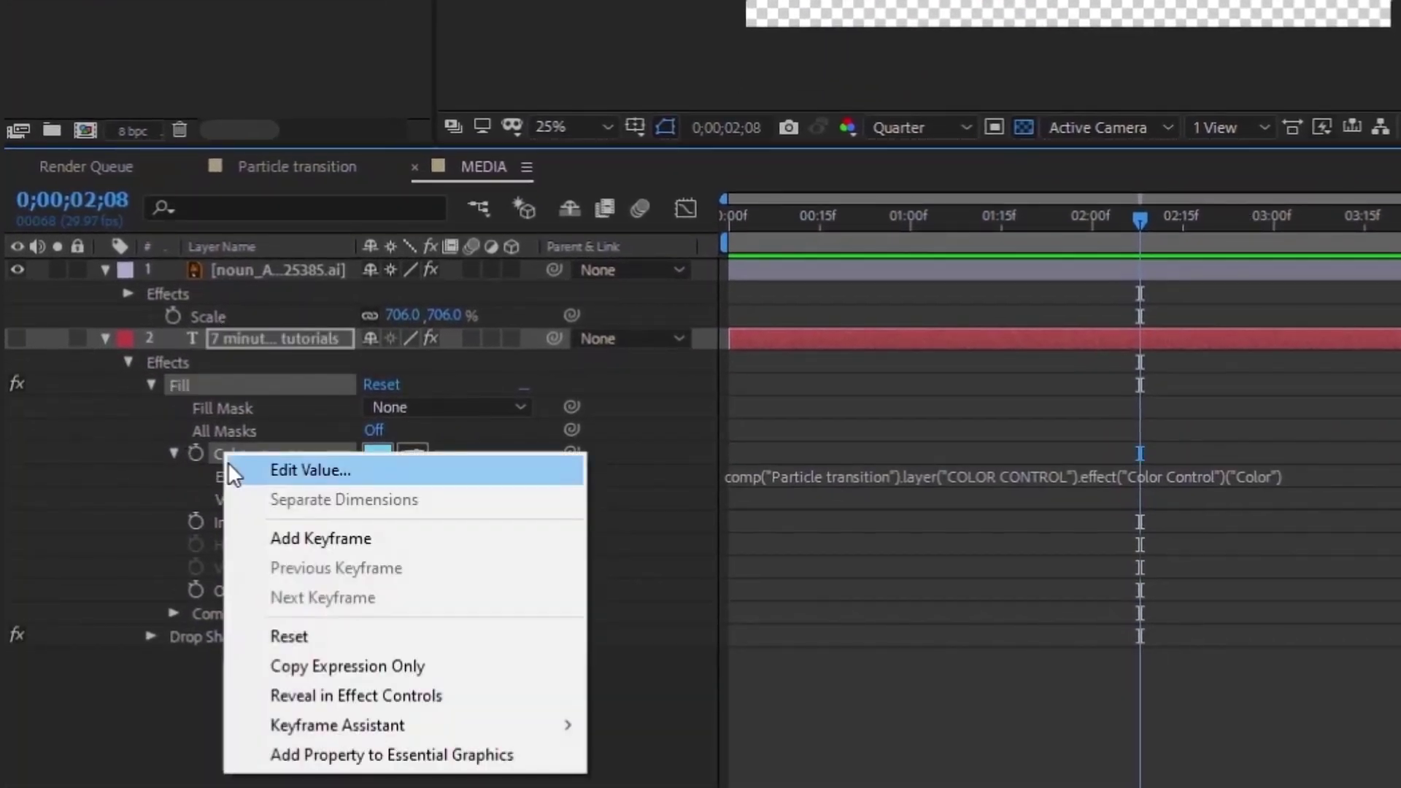
click(363, 667)
click(277, 270)
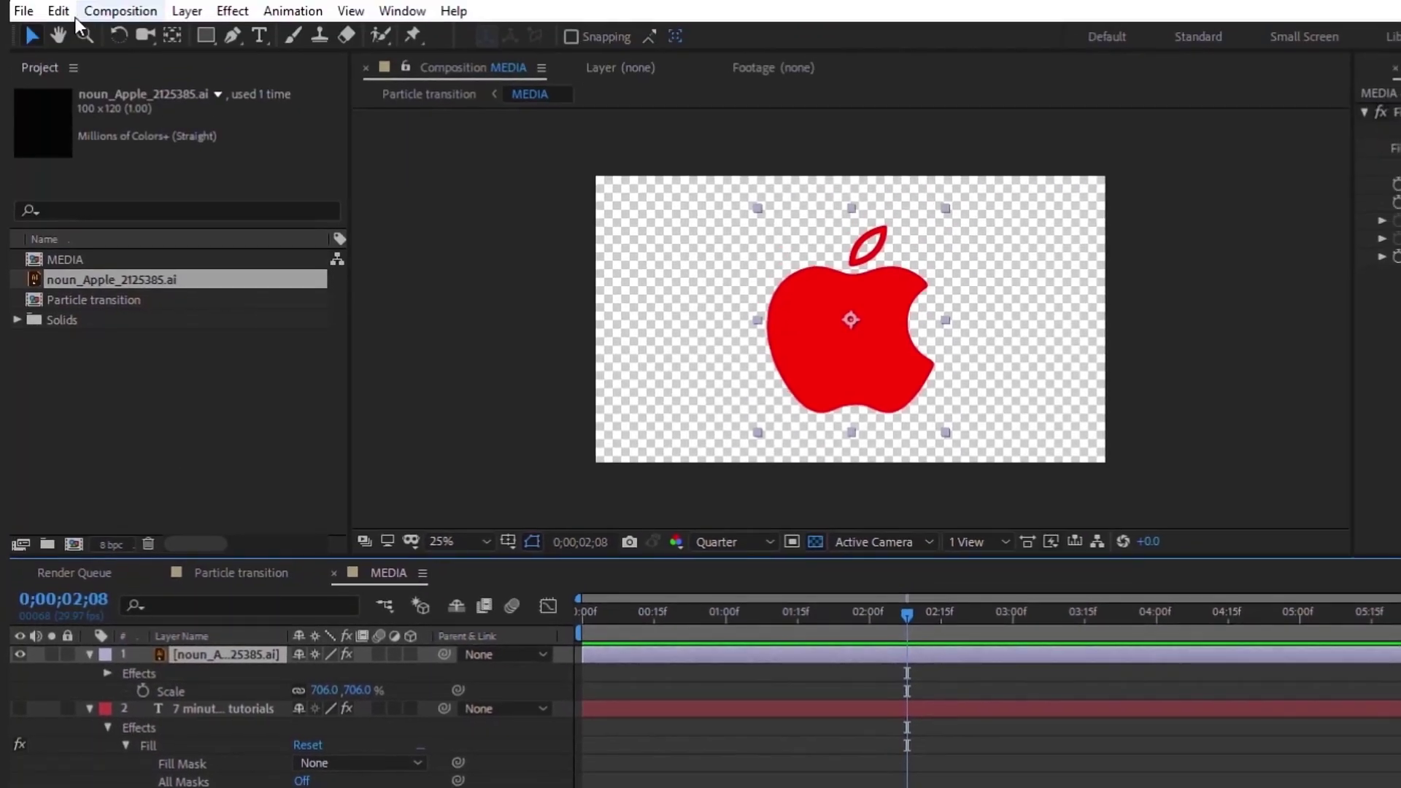
click(59, 11)
click(111, 229)
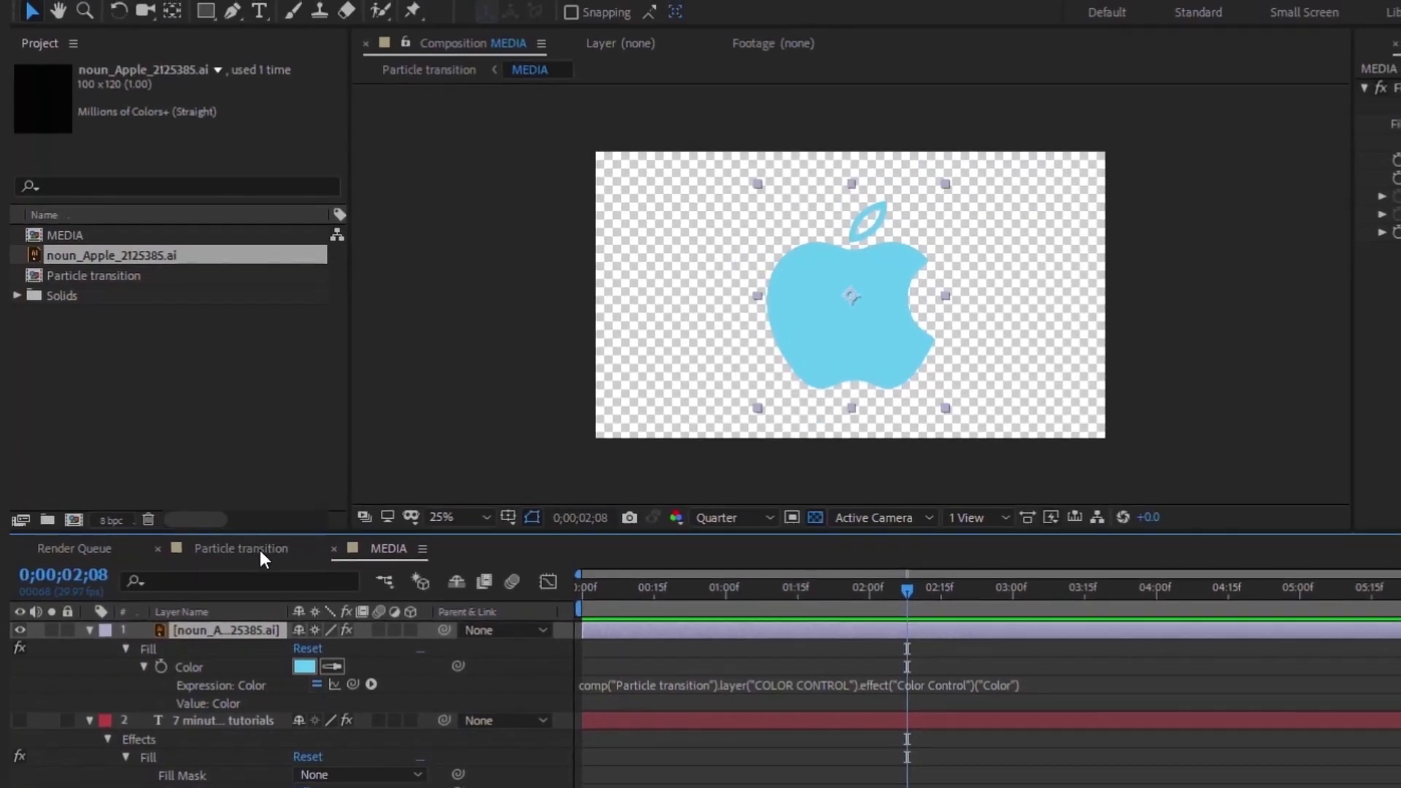
In the Particle transition composition, raise FIRST EFFECT's producer Radius Y to a displayed value of 44.9 and preview the logo transition.
click(182, 223)
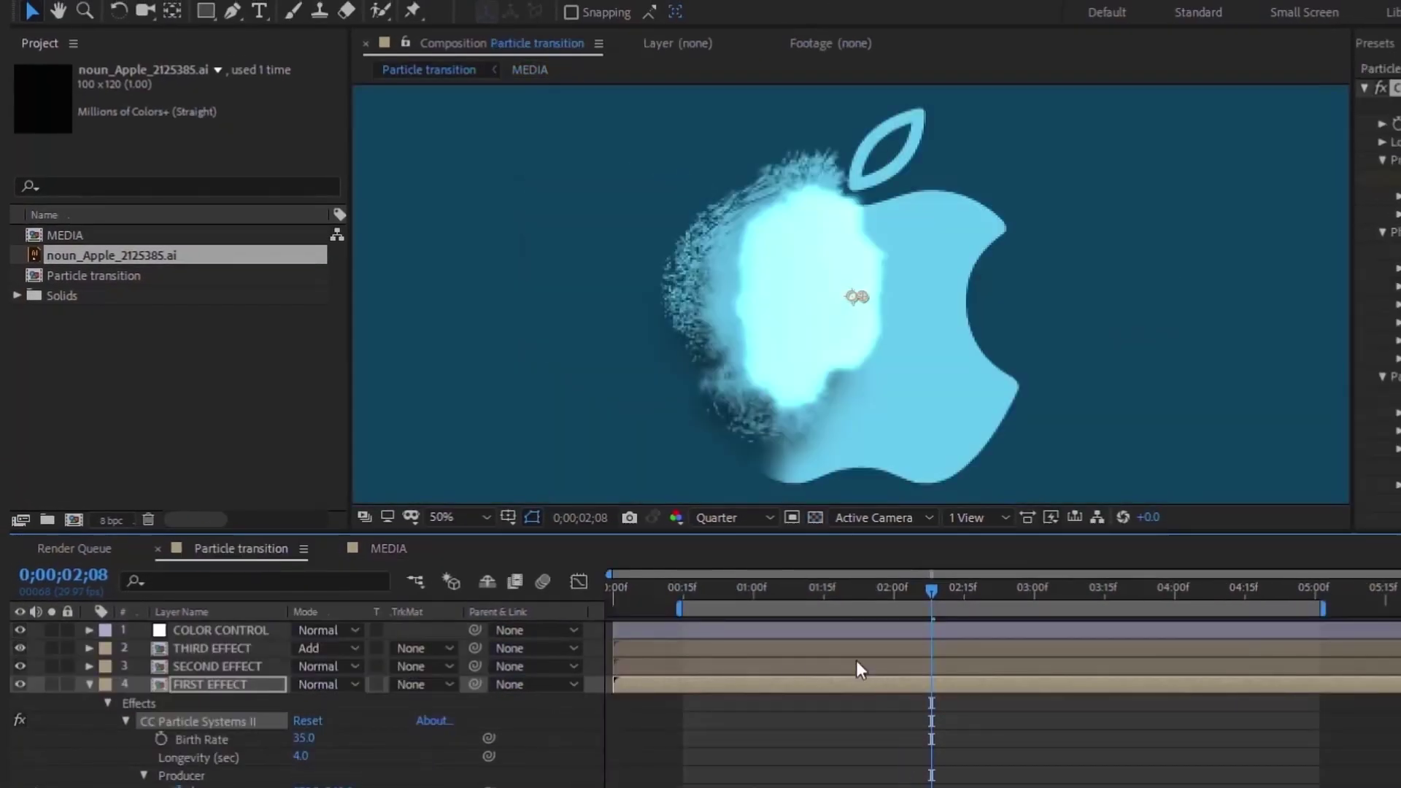
drag(714, 588, 952, 610)
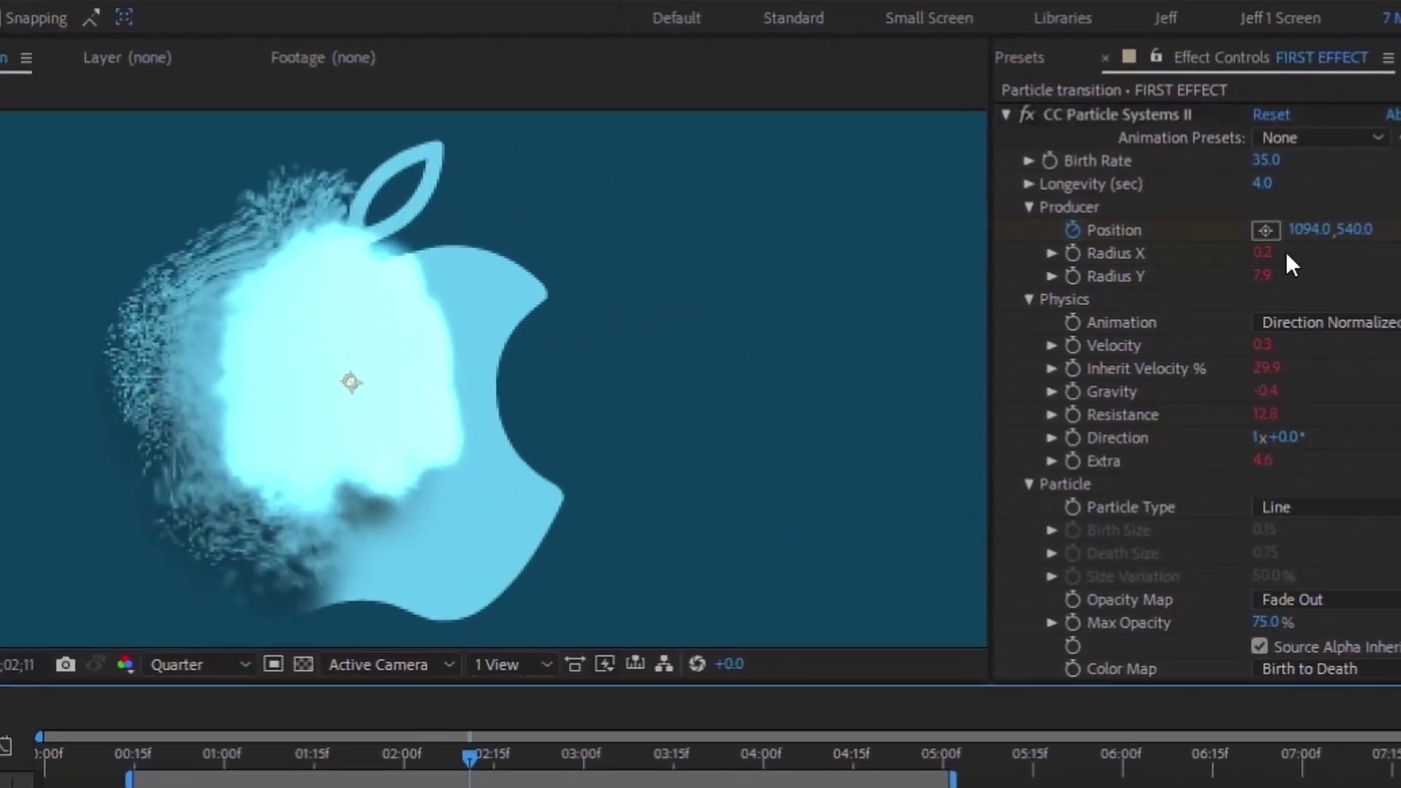
click(1260, 276)
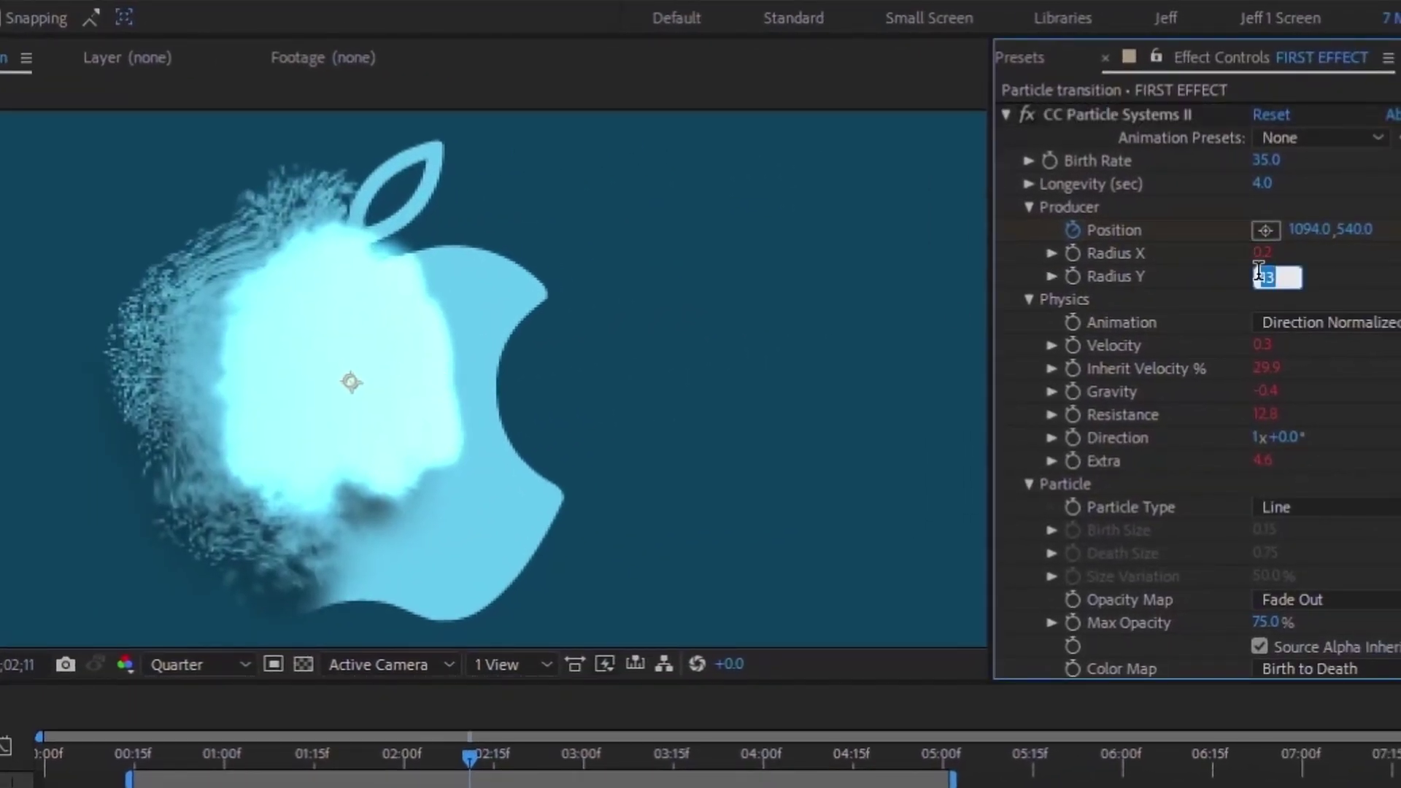
text(44.9)
key(Return)
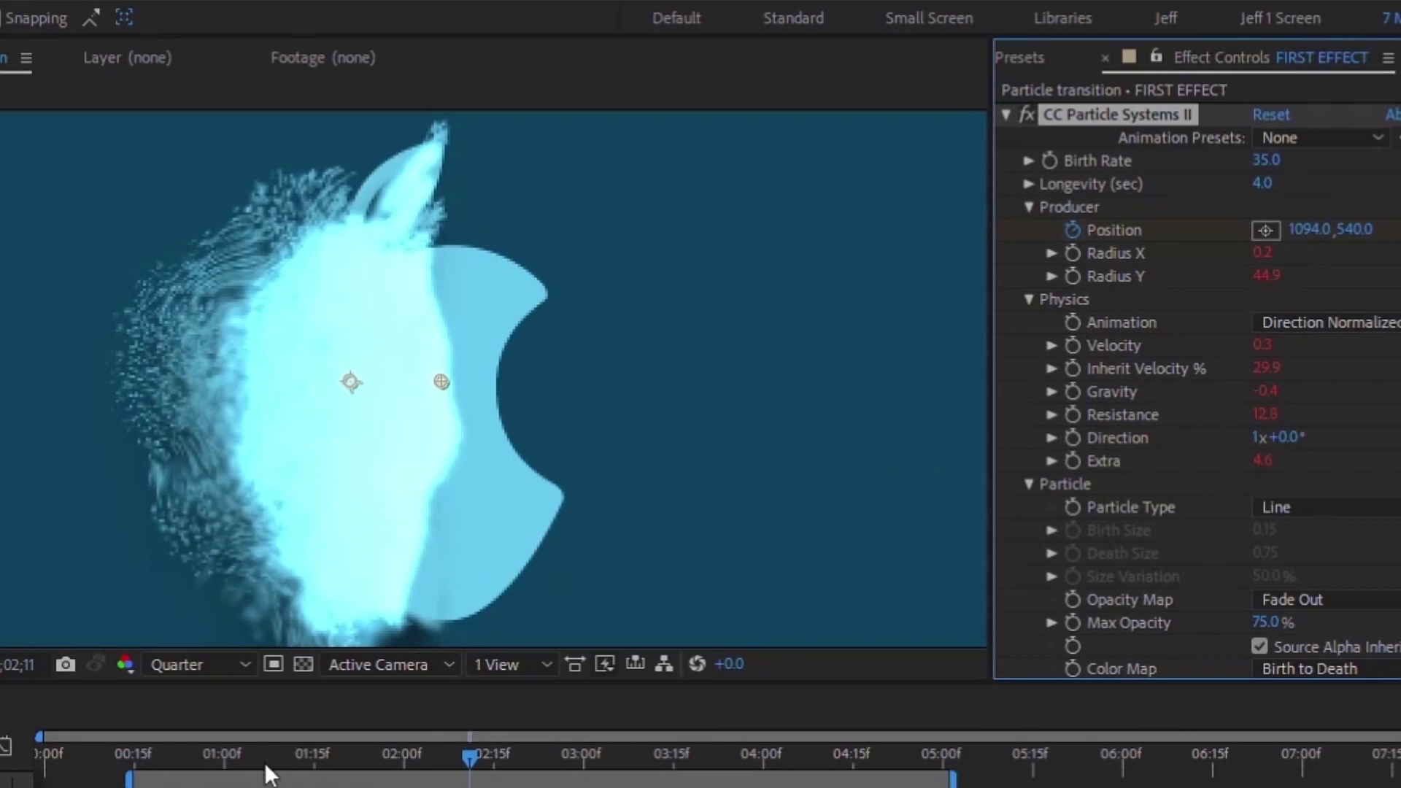
click(1266, 275)
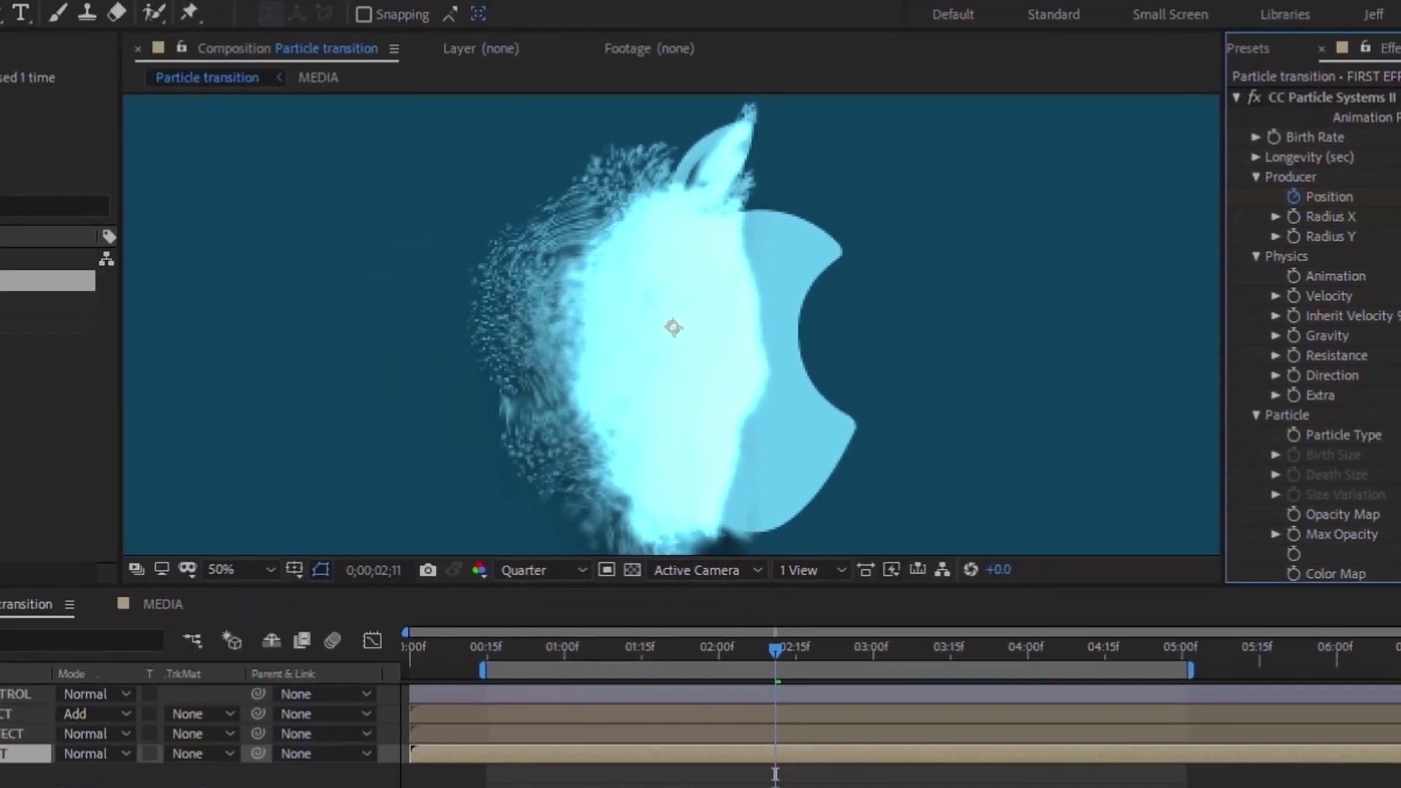
key(space)
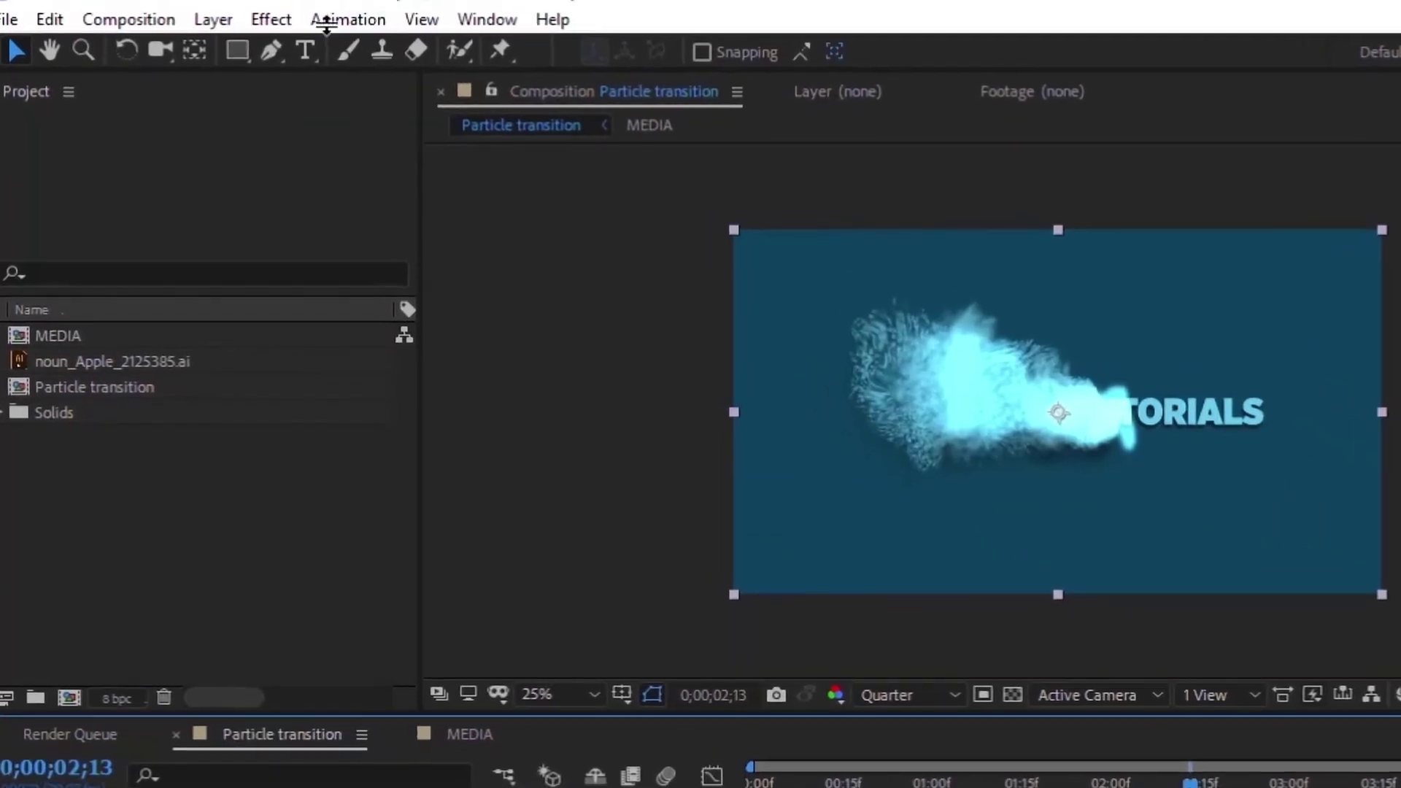
Create an adjustment layer named RADIUS Y HEIGHT and add a Slider Control effect to it.
click(212, 18)
mouse_move(240, 49)
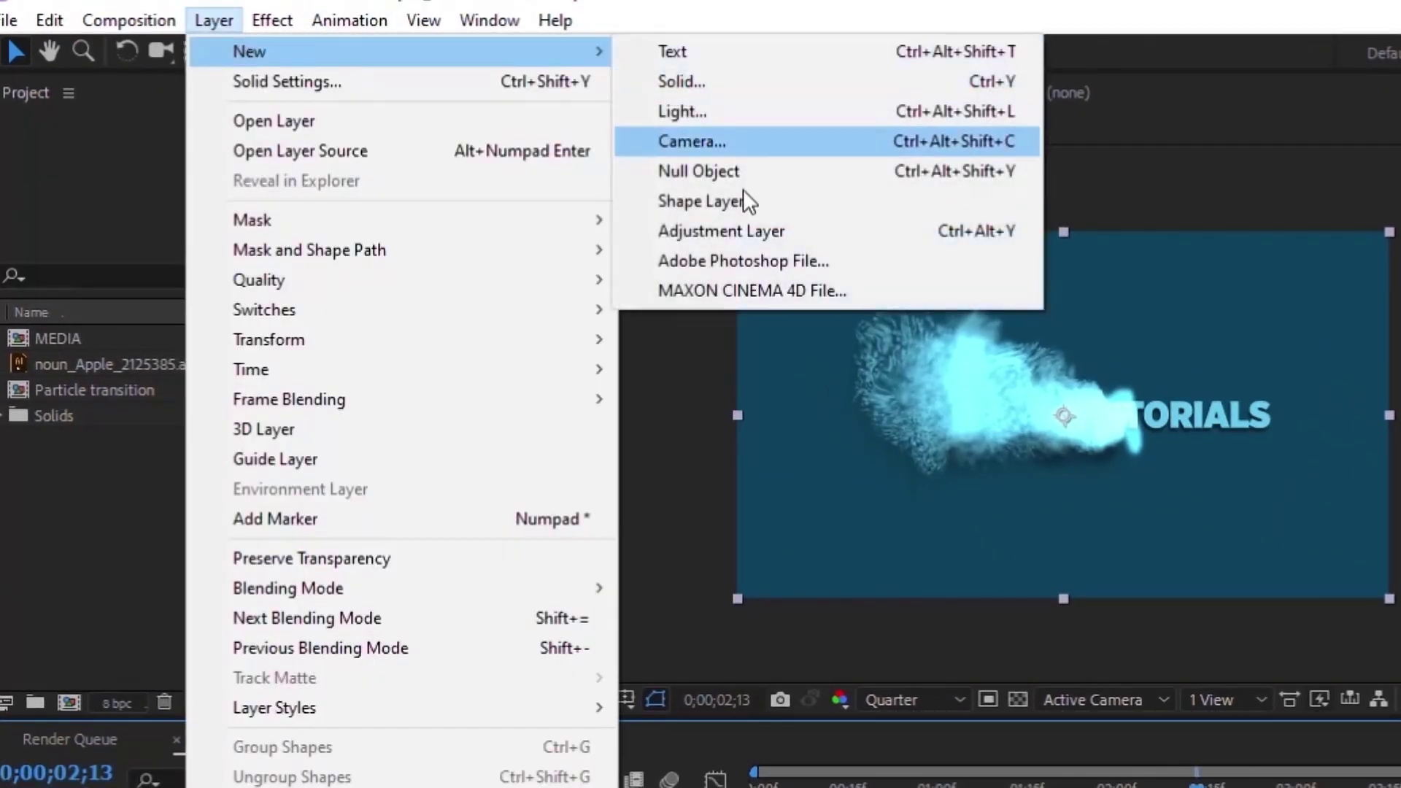
click(744, 231)
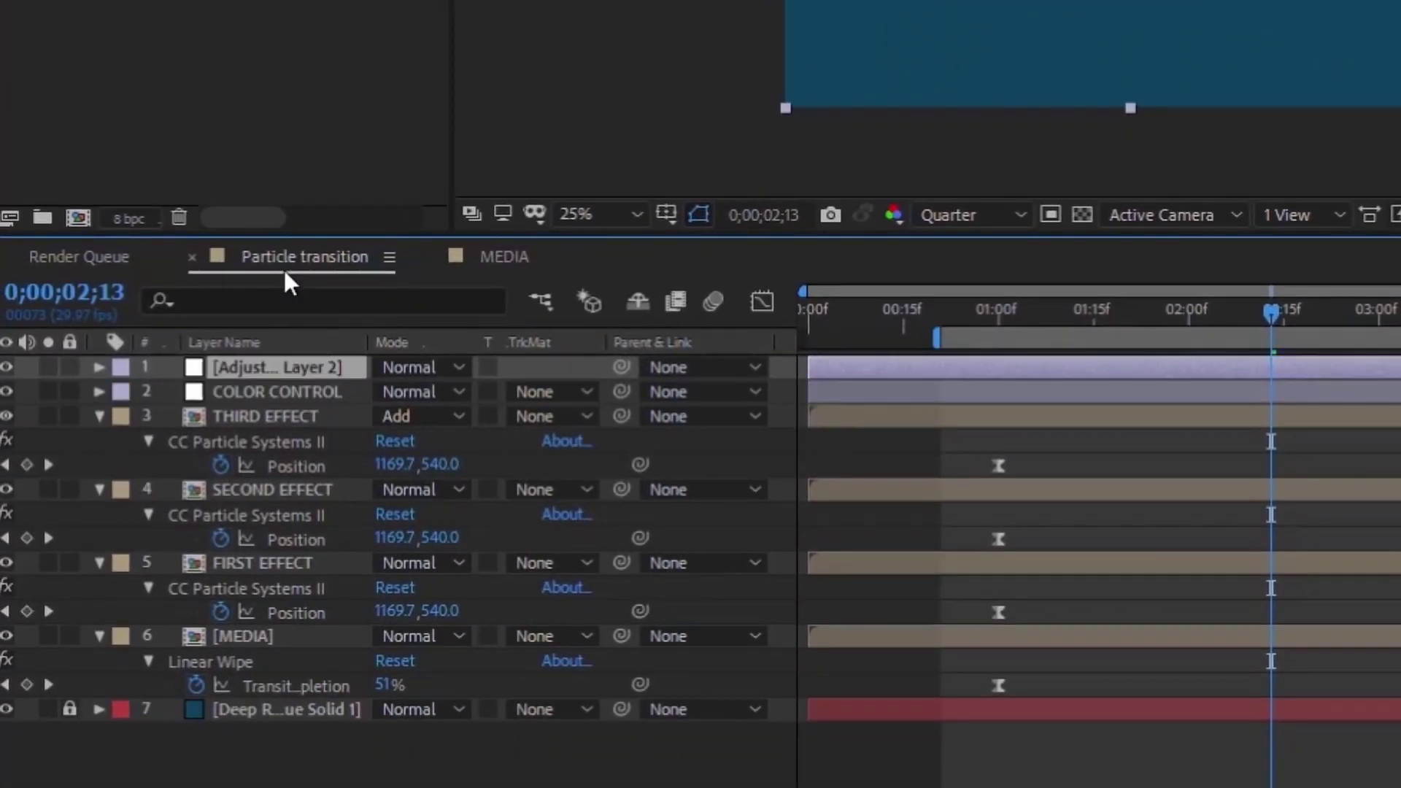
key(Return)
text(RADIUS Y HEIGHT)
key(Return)
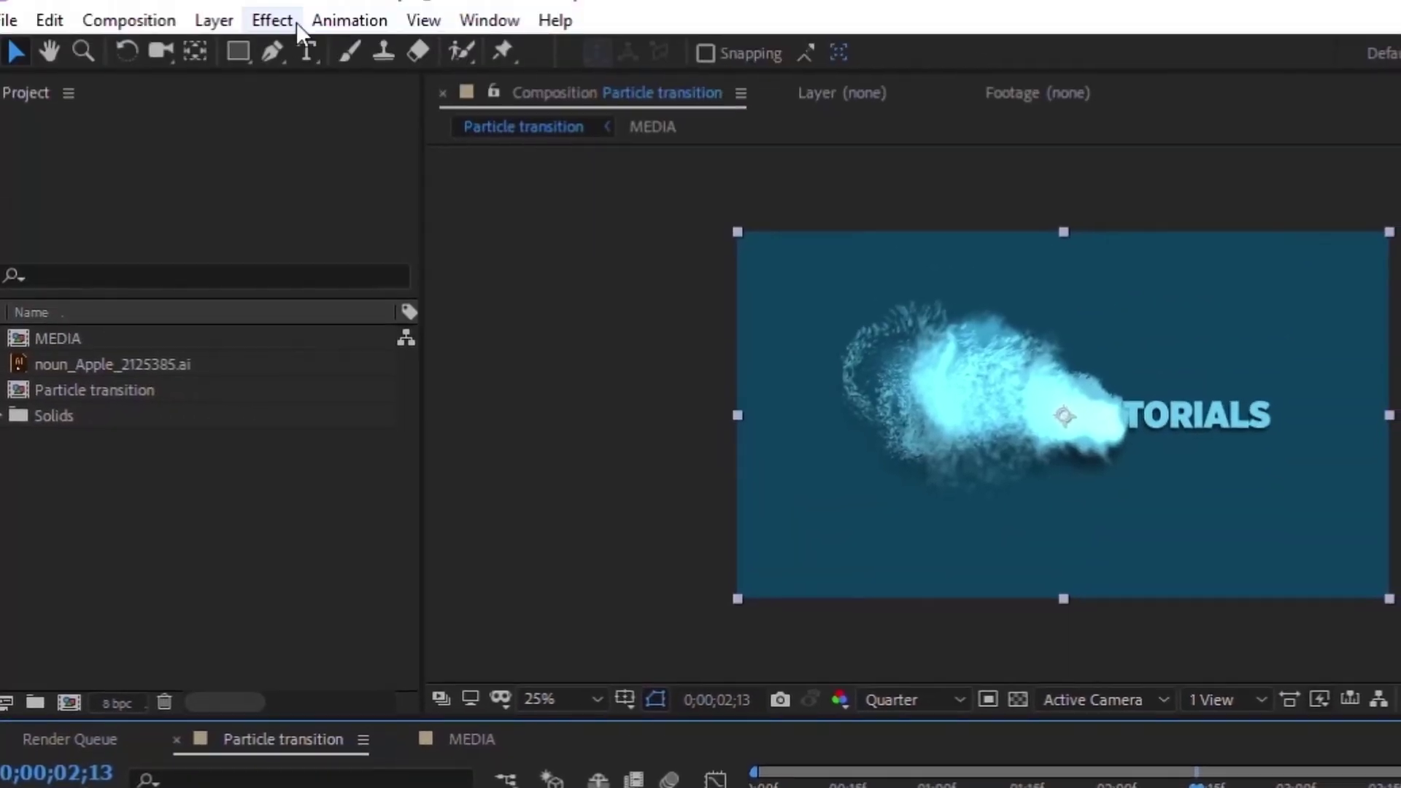
click(286, 21)
mouse_move(382, 343)
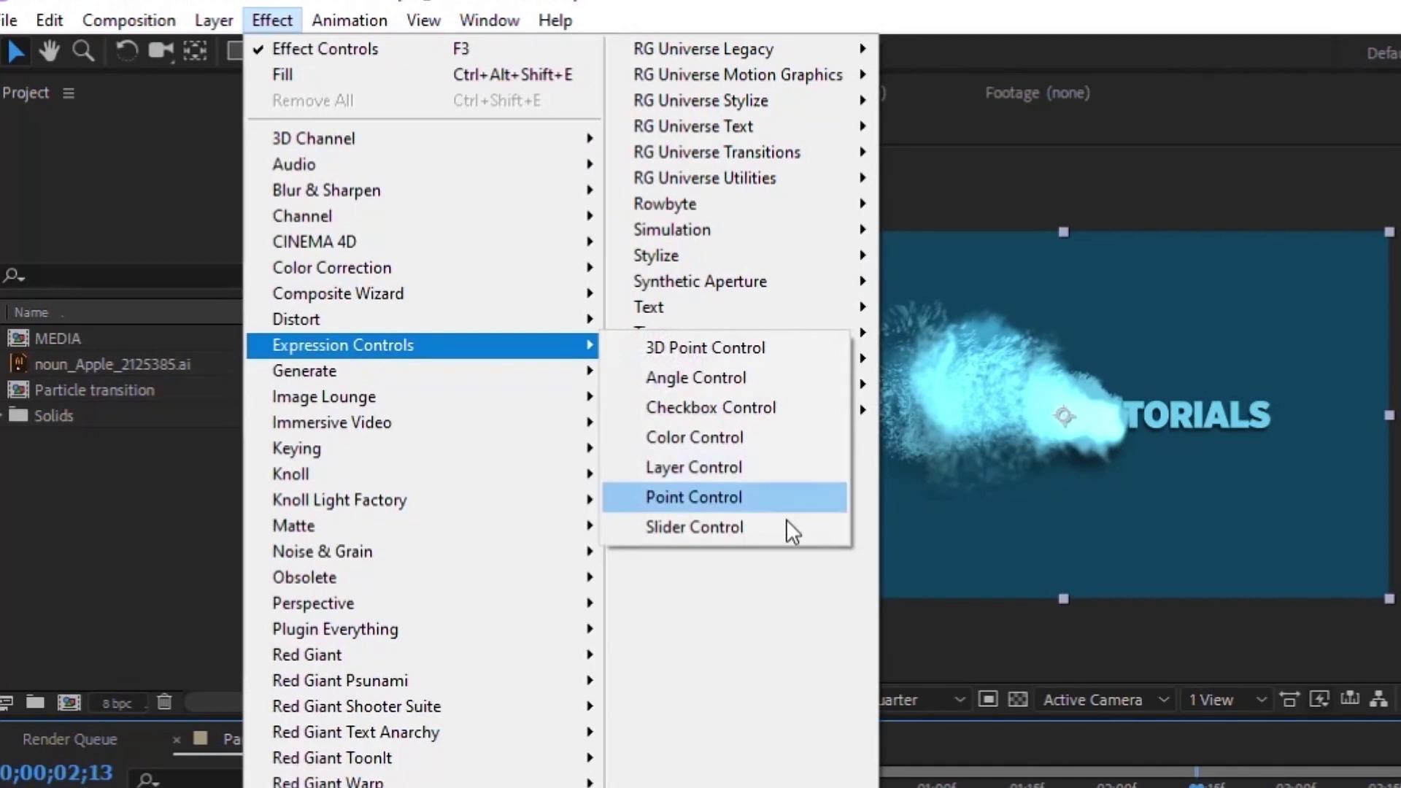
click(690, 519)
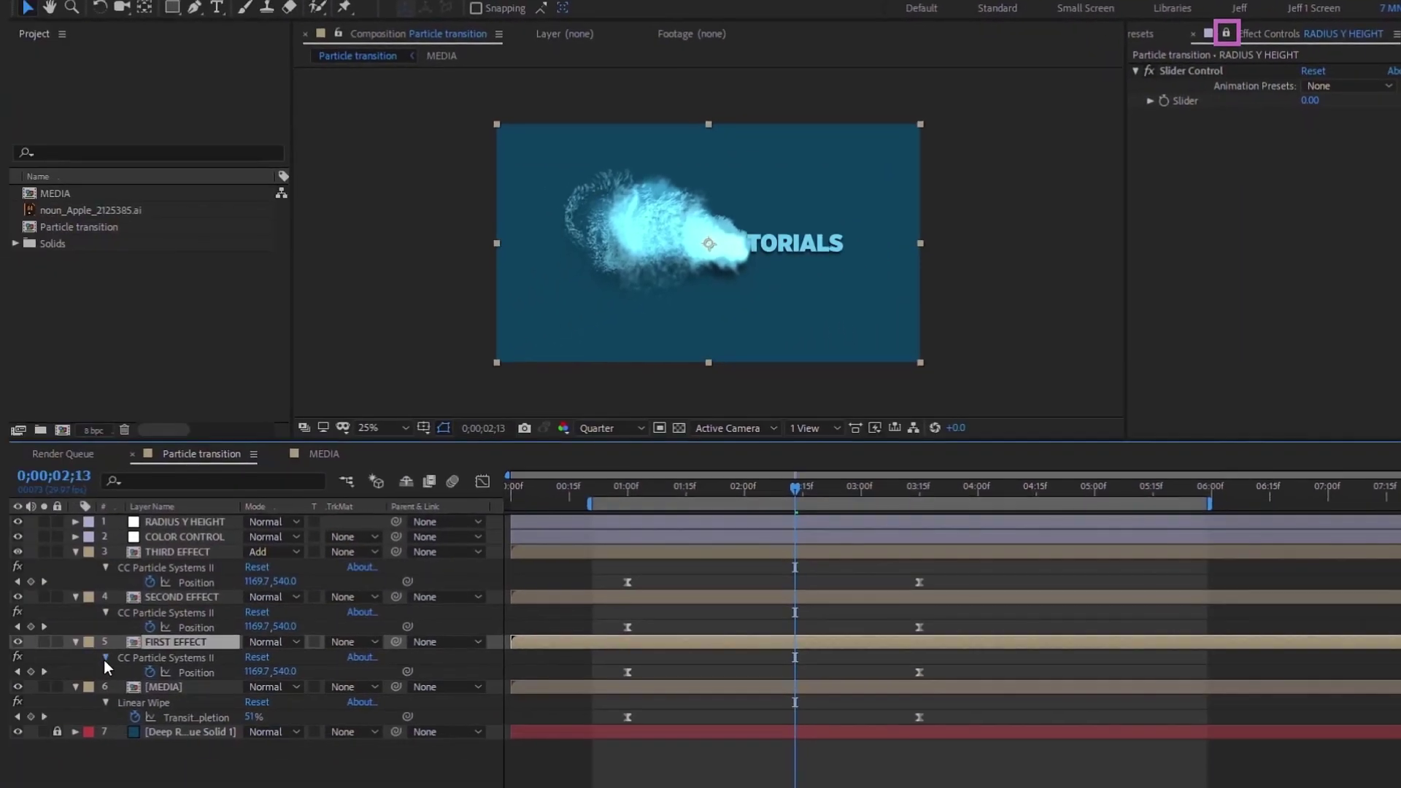
Link FIRST EFFECT's producer Radius Y to the RADIUS Y HEIGHT slider and append +wiggle(10,10) to the expression.
click(106, 658)
click(121, 702)
click(135, 747)
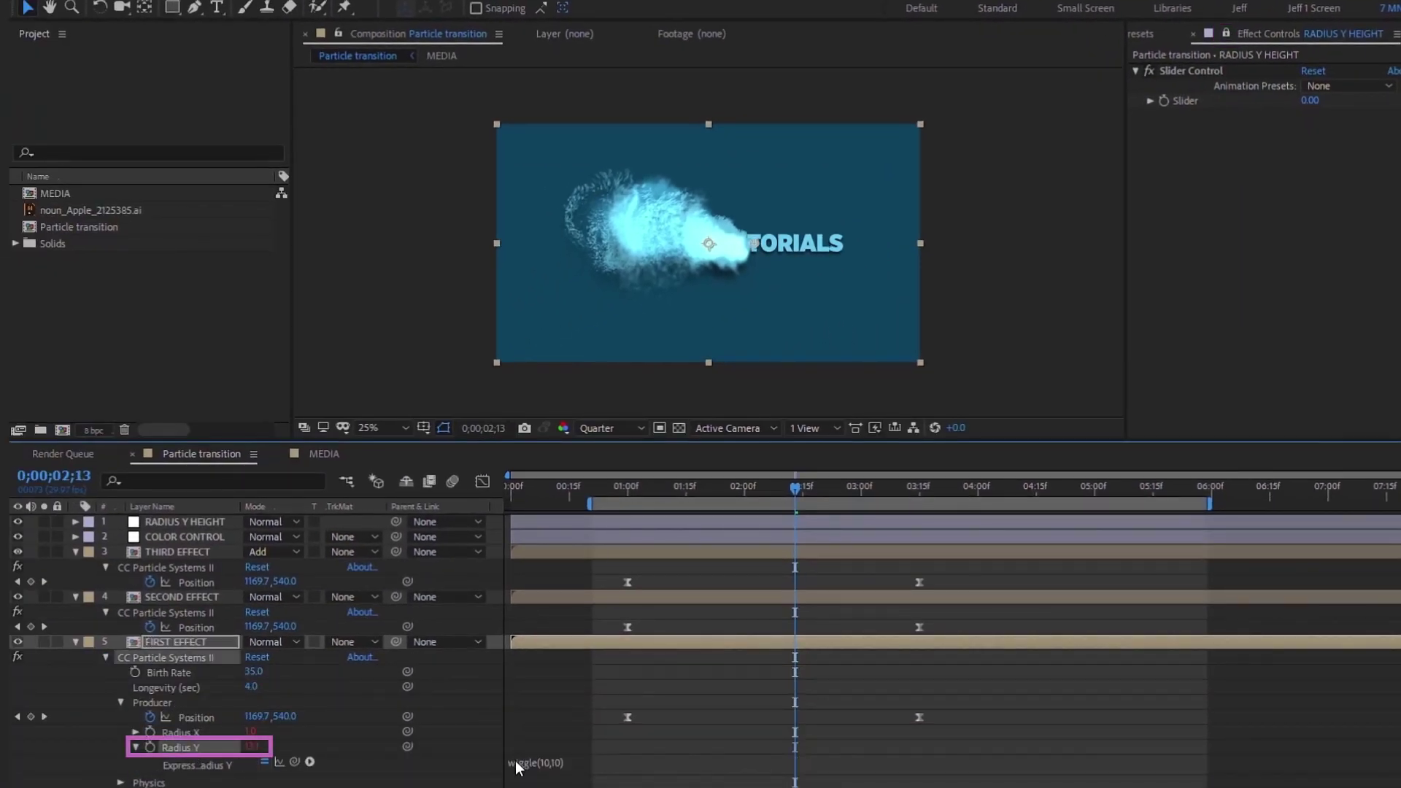
click(409, 747)
drag(737, 602, 1191, 104)
text(+)
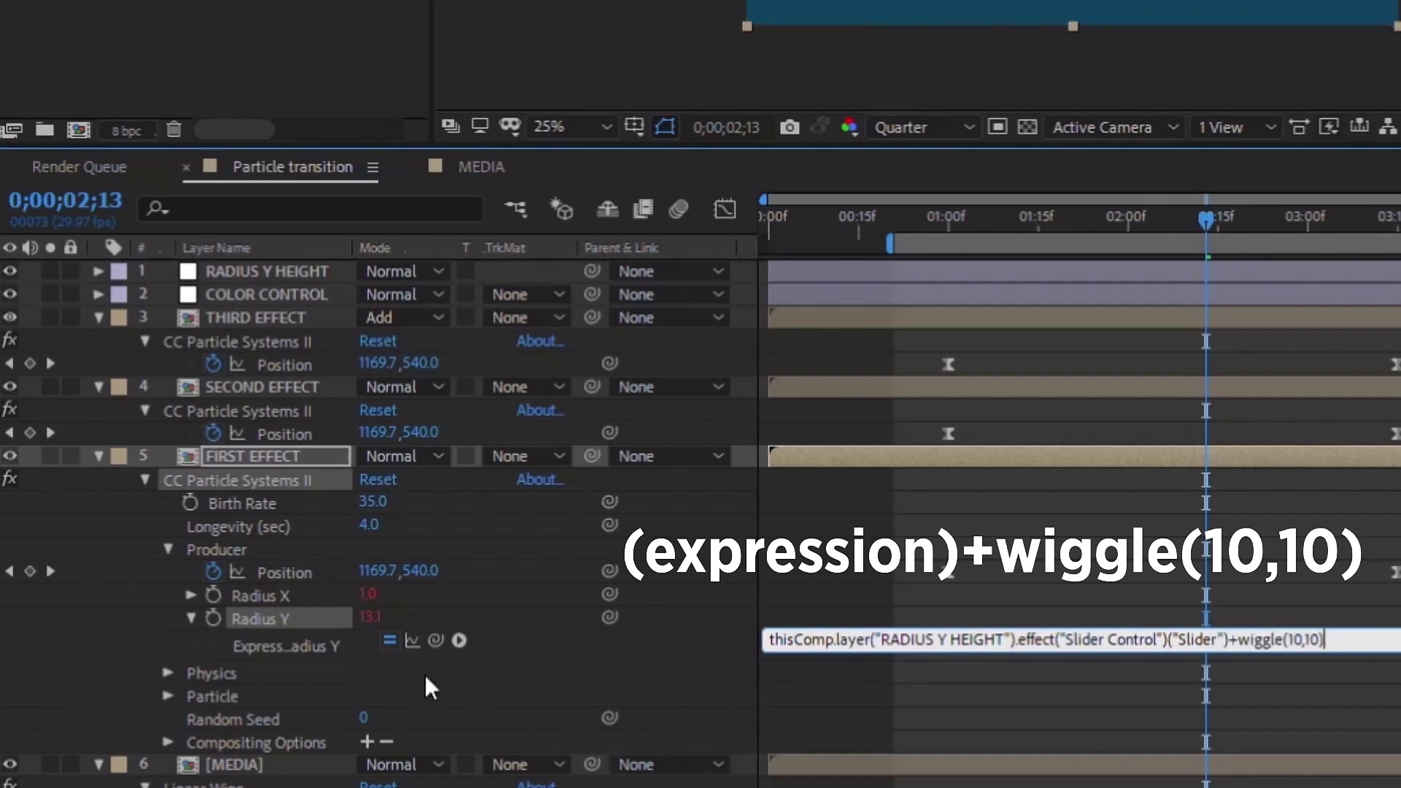
key(KP_Enter)
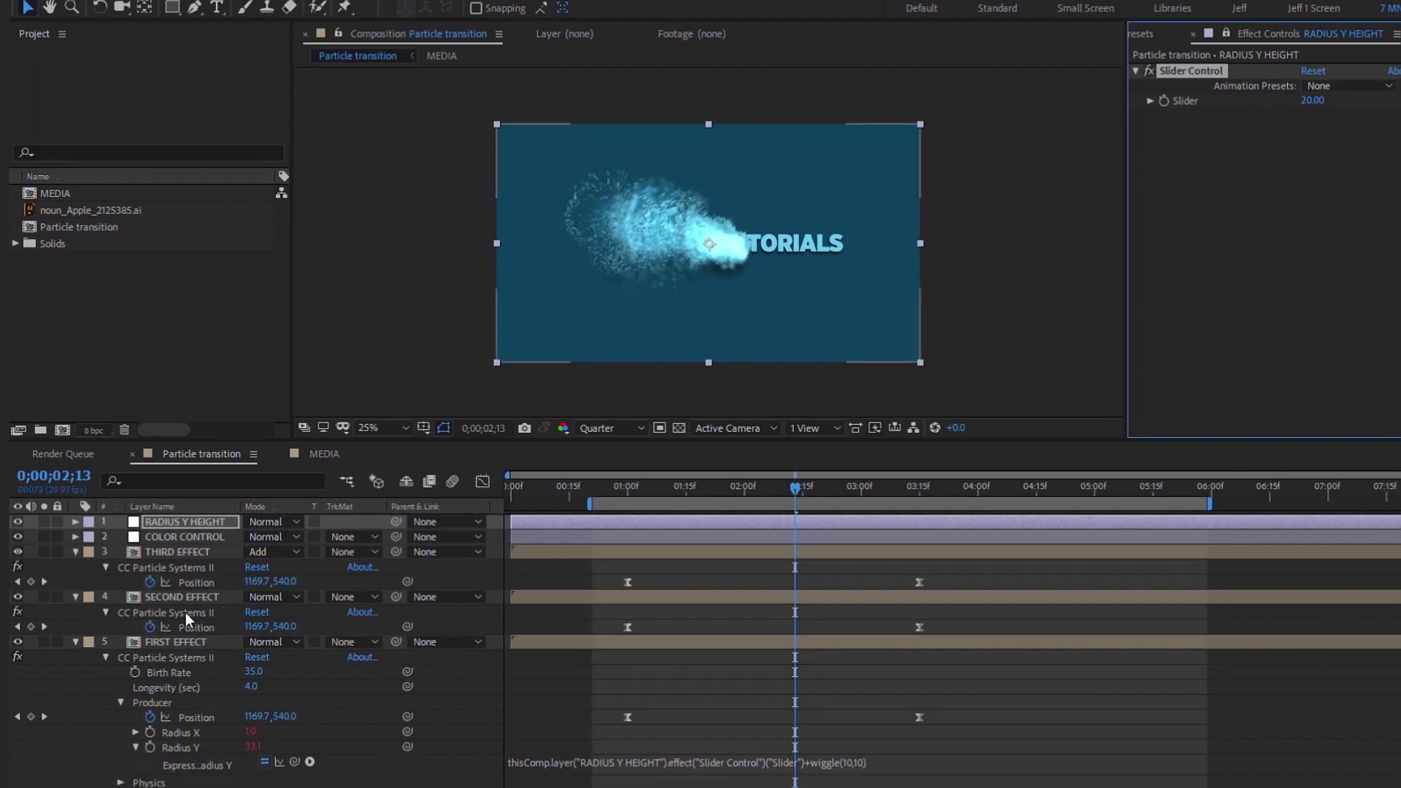
Show the Apple logo instead of the title in MEDIA and raise the RADIUS Y HEIGHT slider to 28.09, checking the particle coverage.
click(324, 455)
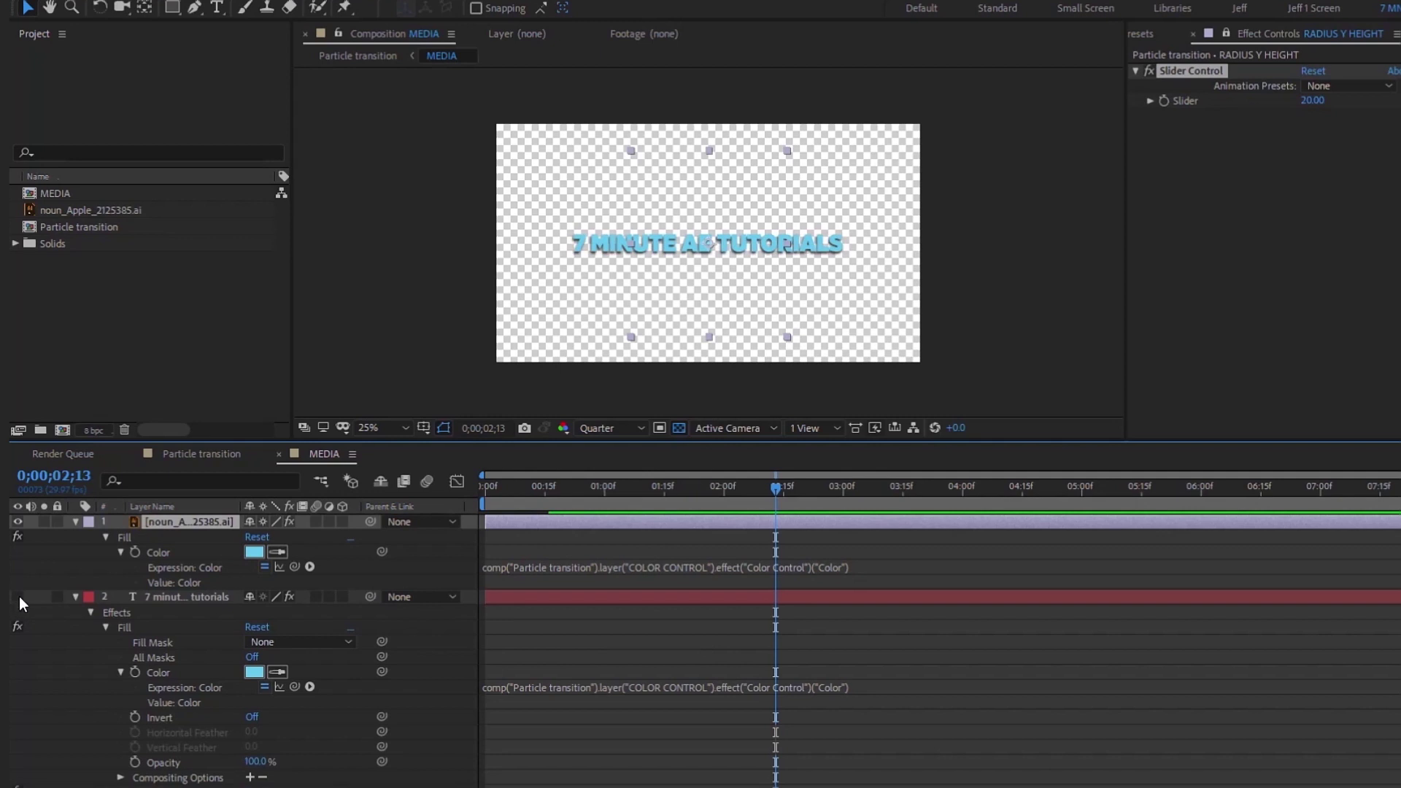
click(201, 454)
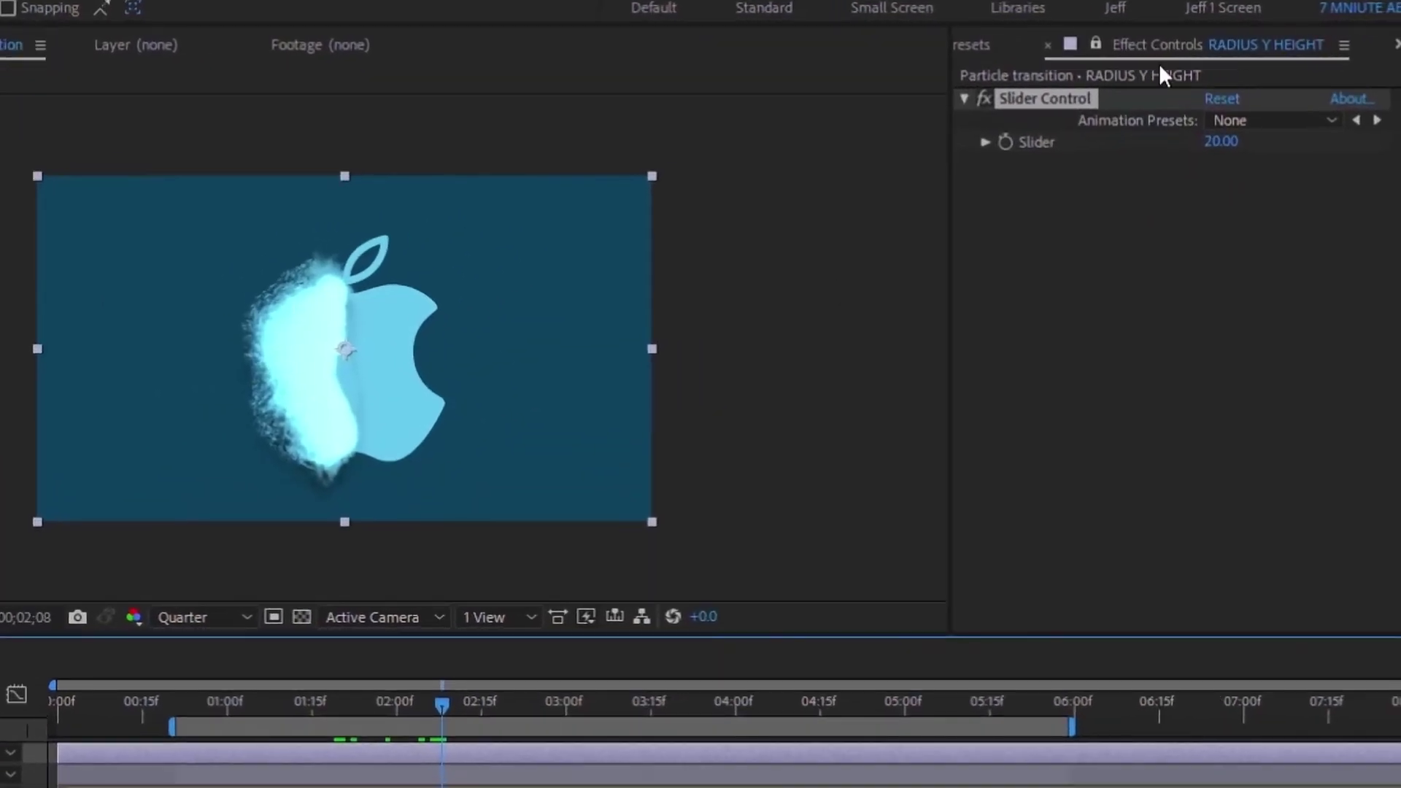
click(1096, 44)
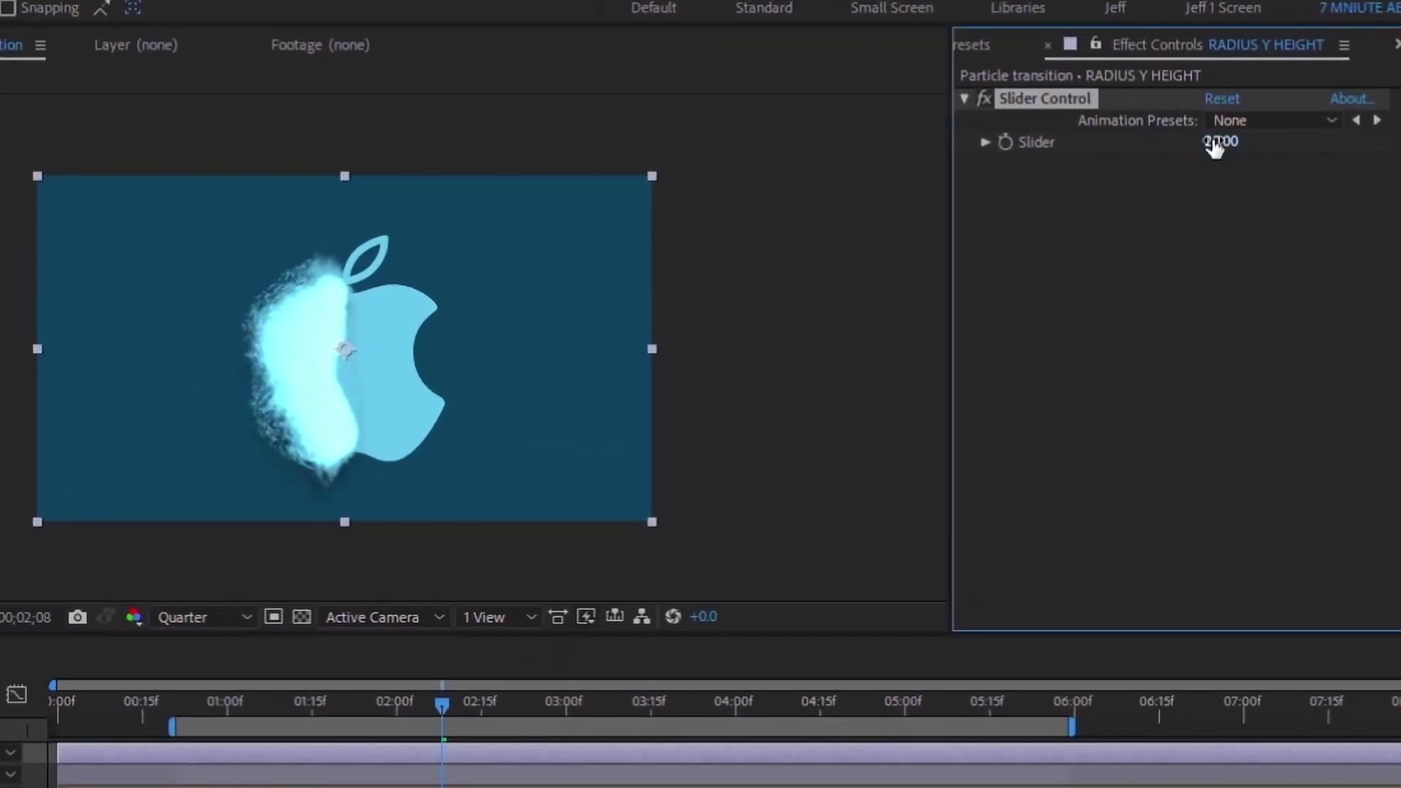
click(985, 141)
drag(1090, 178, 1118, 179)
drag(454, 701, 486, 704)
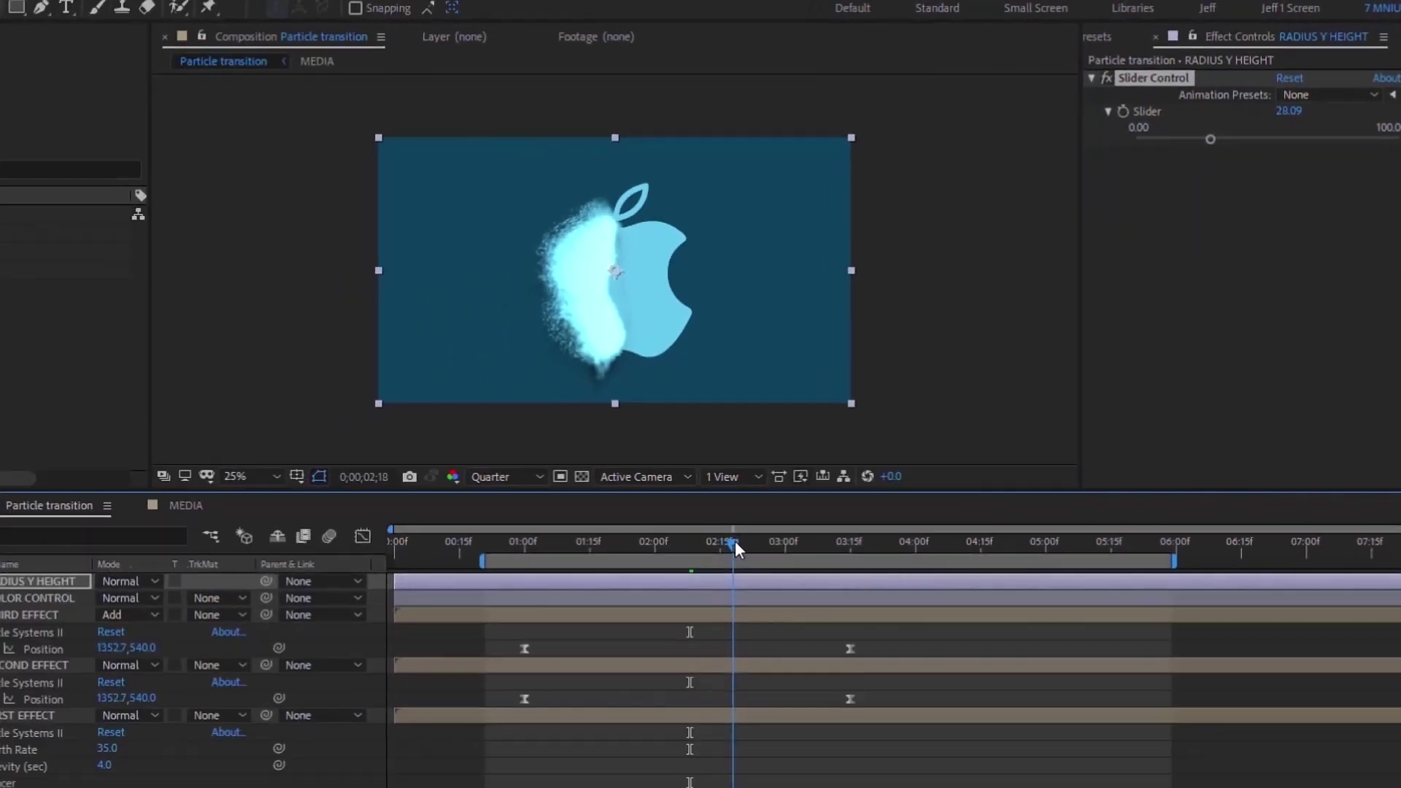
drag(807, 494, 811, 495)
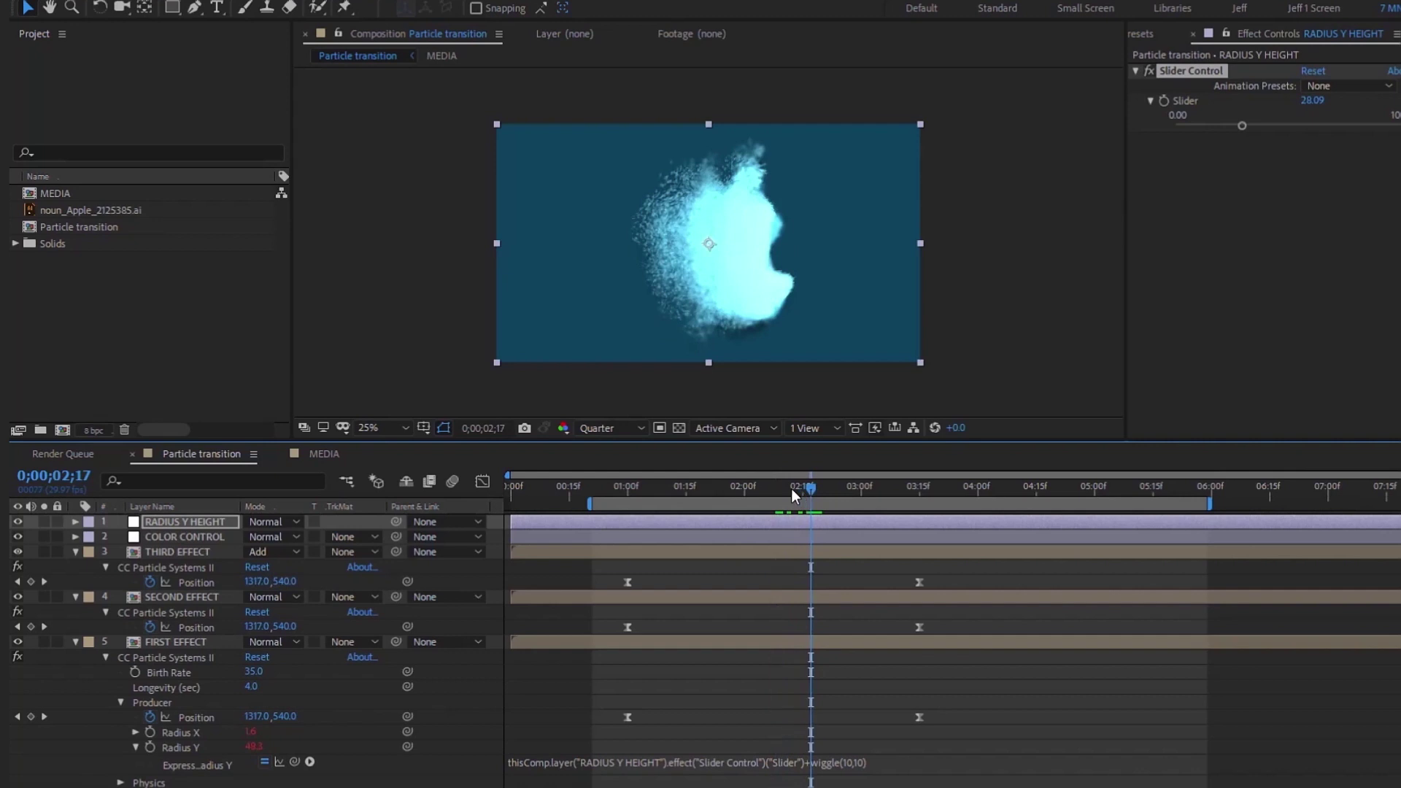
Show the title text and hide the Apple logo in MEDIA, and return to the Particle transition composition.
click(325, 457)
click(17, 597)
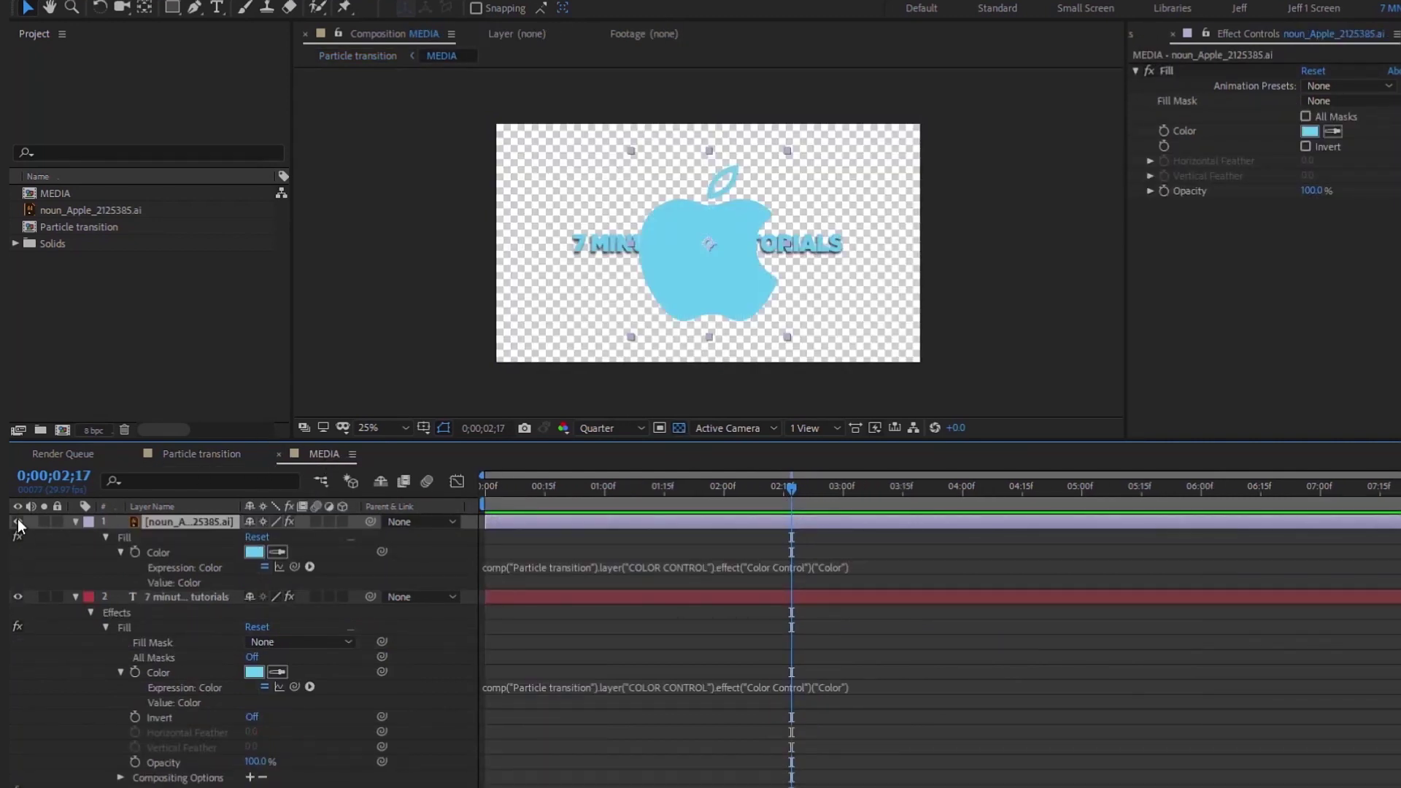
click(18, 521)
click(197, 453)
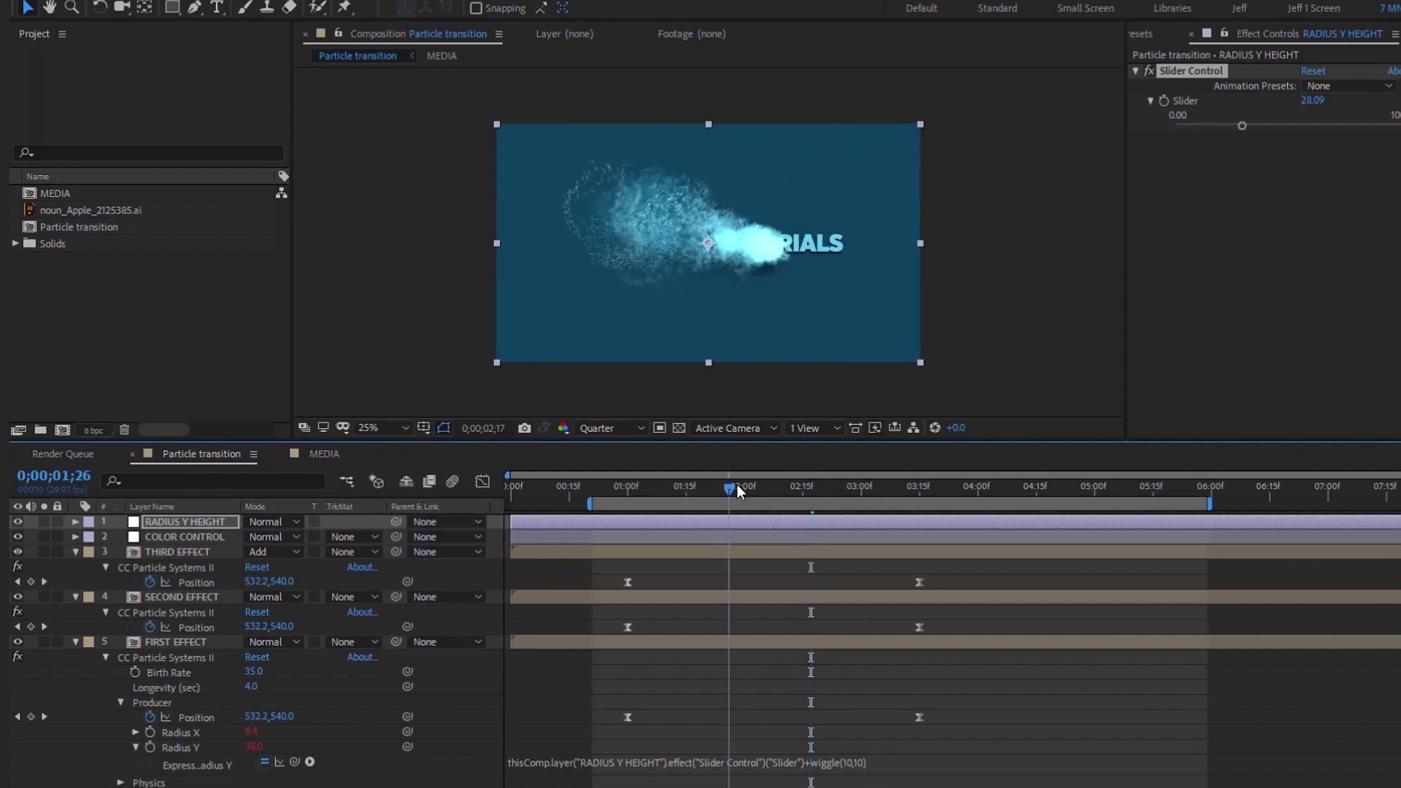
Lower the RADIUS Y HEIGHT slider to suit the height of the title and check the particles at several frames.
drag(736, 491, 756, 488)
key(period)
drag(1312, 100, 1298, 100)
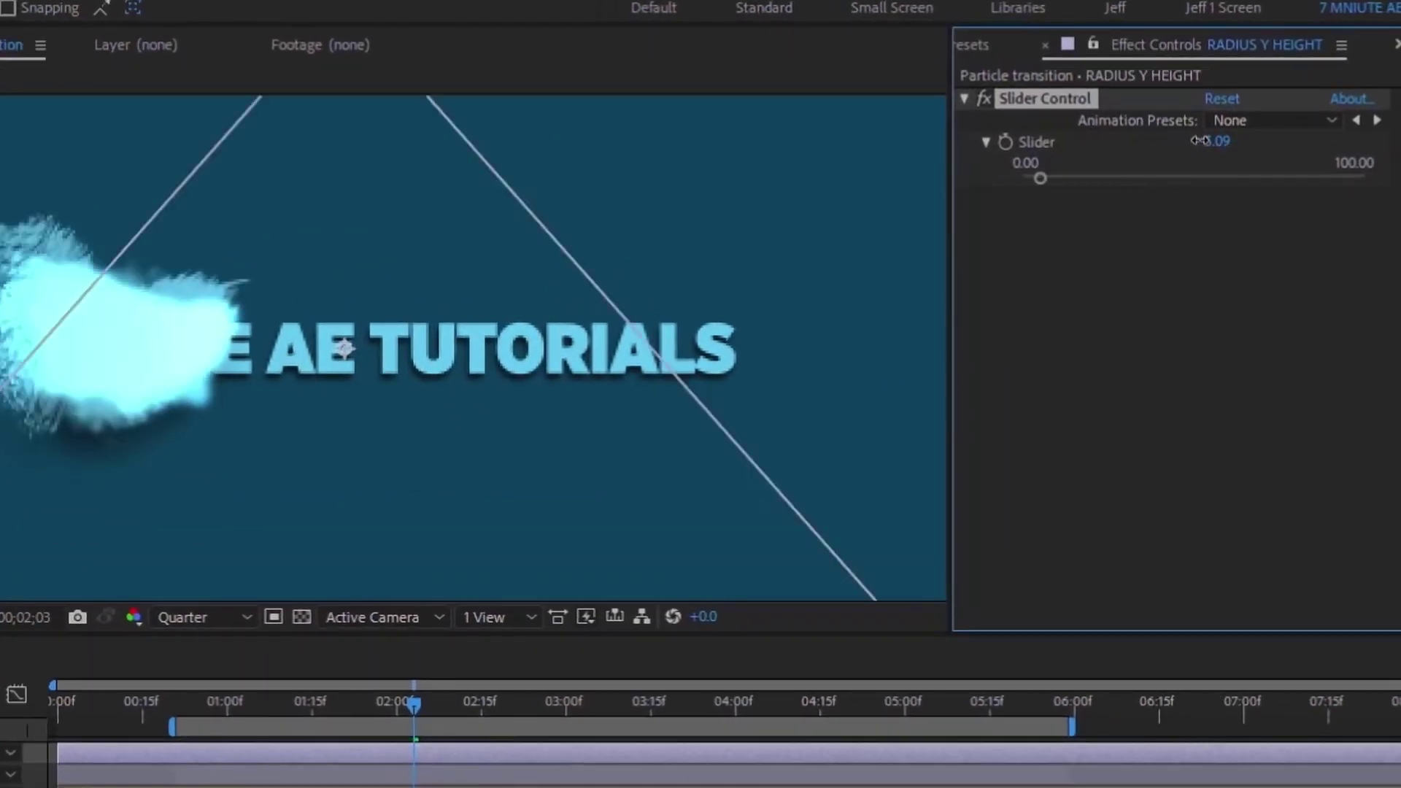
drag(1199, 140, 1240, 145)
click(1215, 141)
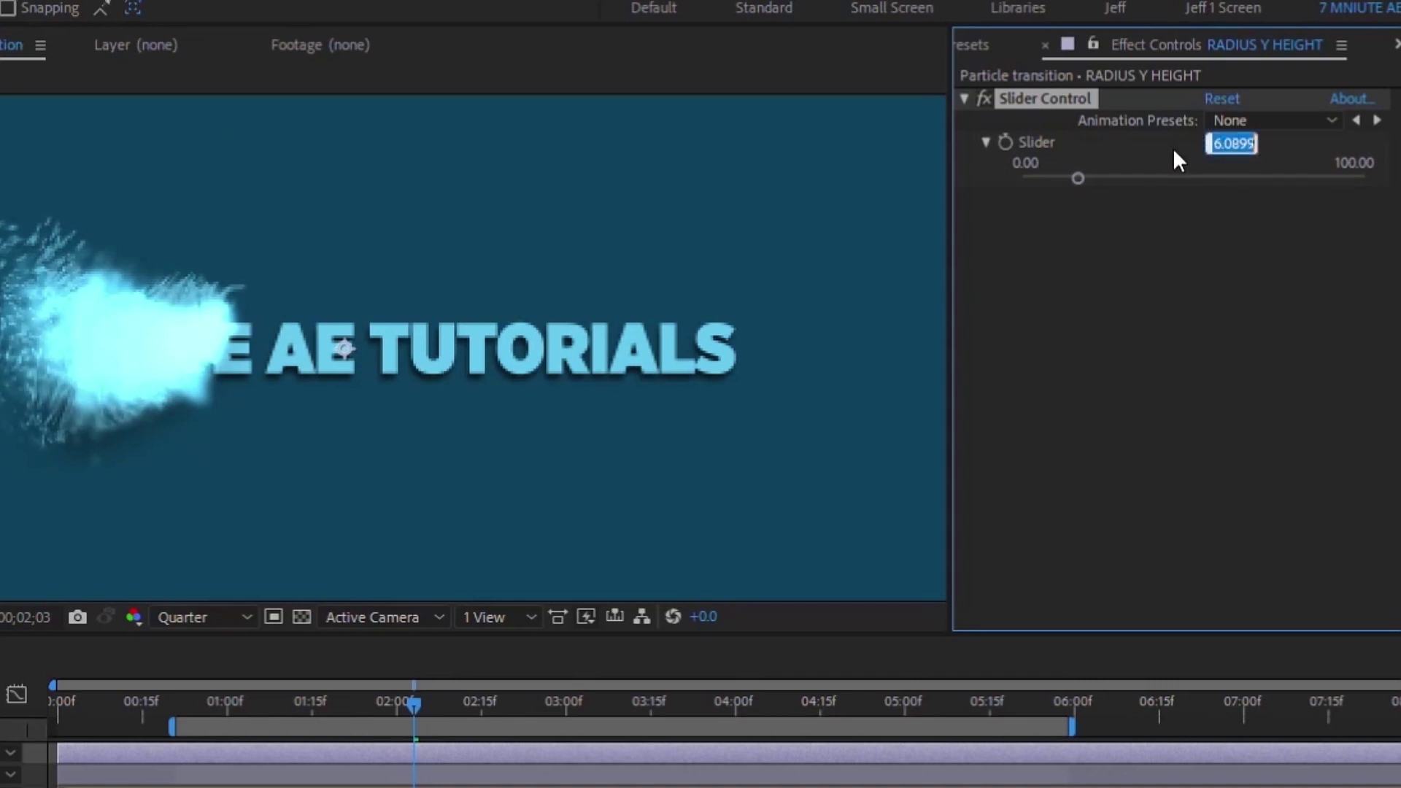
drag(431, 699, 525, 704)
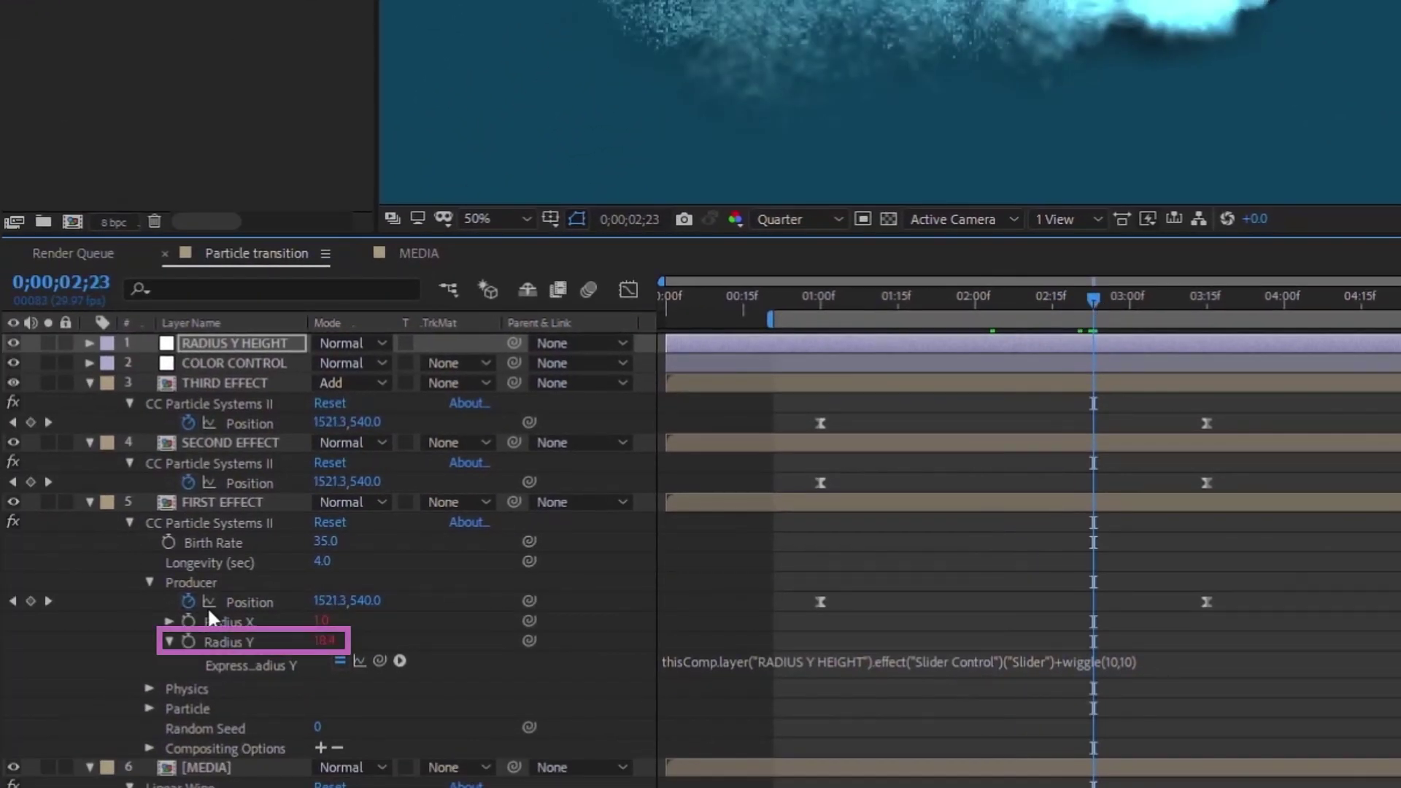
Review FIRST EFFECT's Radius Y link and the RADIUS Y HEIGHT layer that drives it.
click(203, 502)
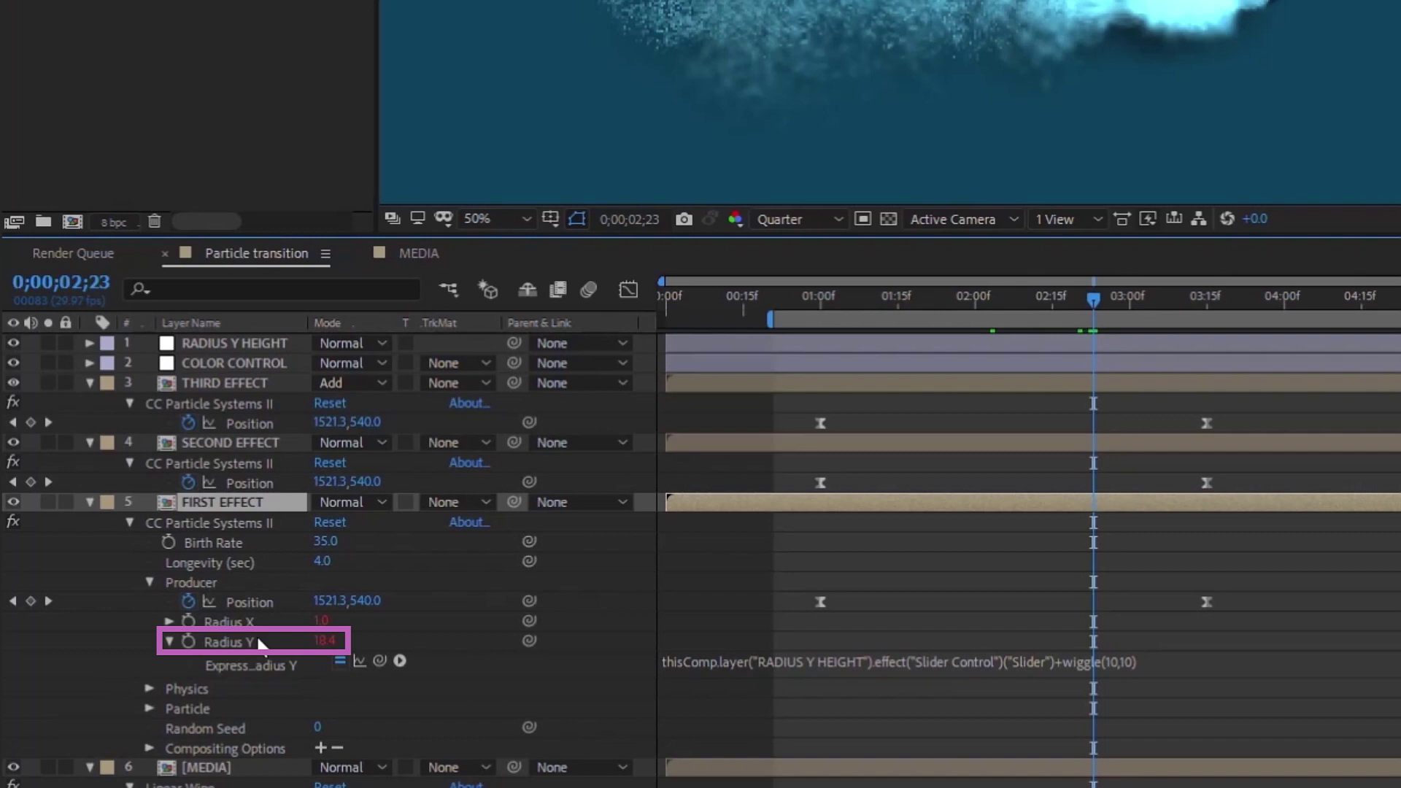
click(233, 344)
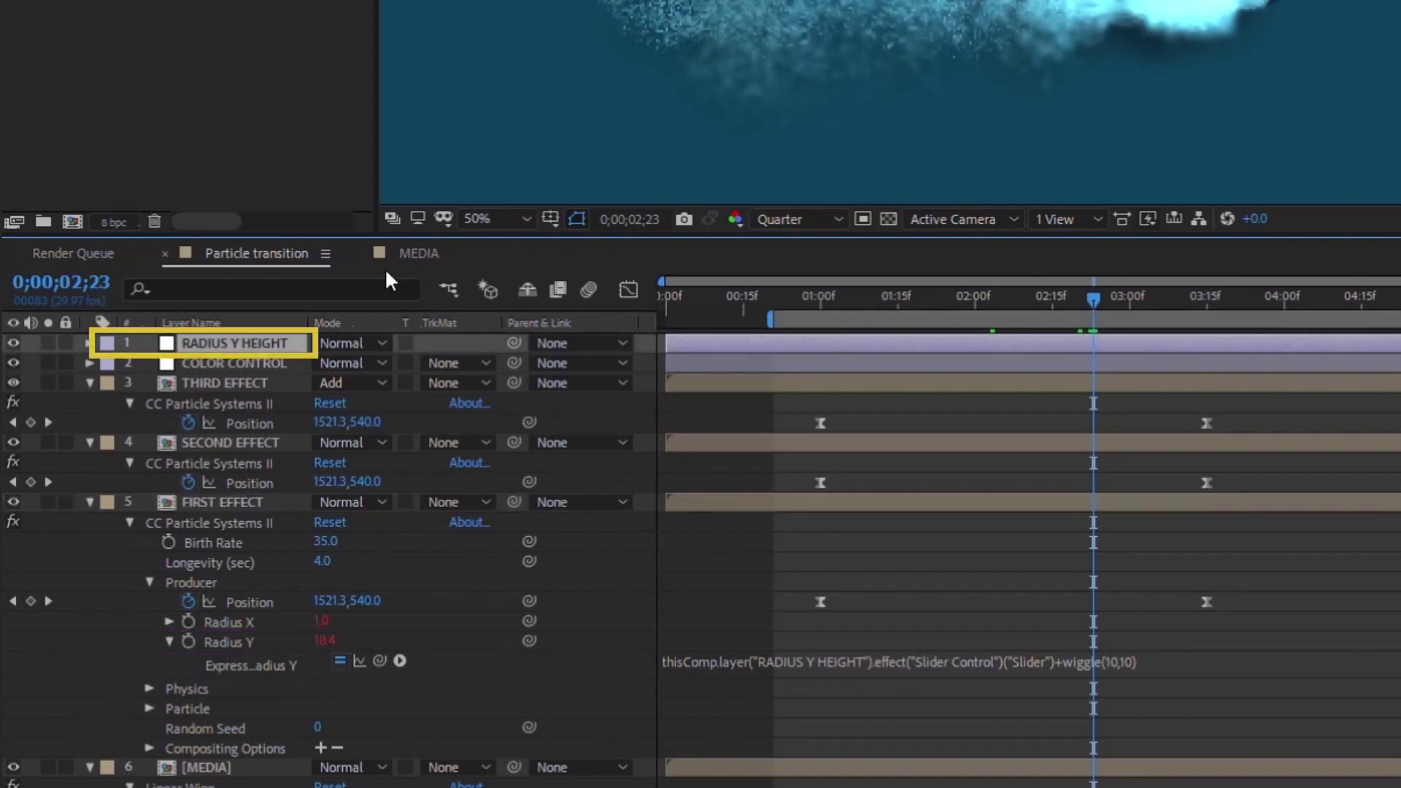